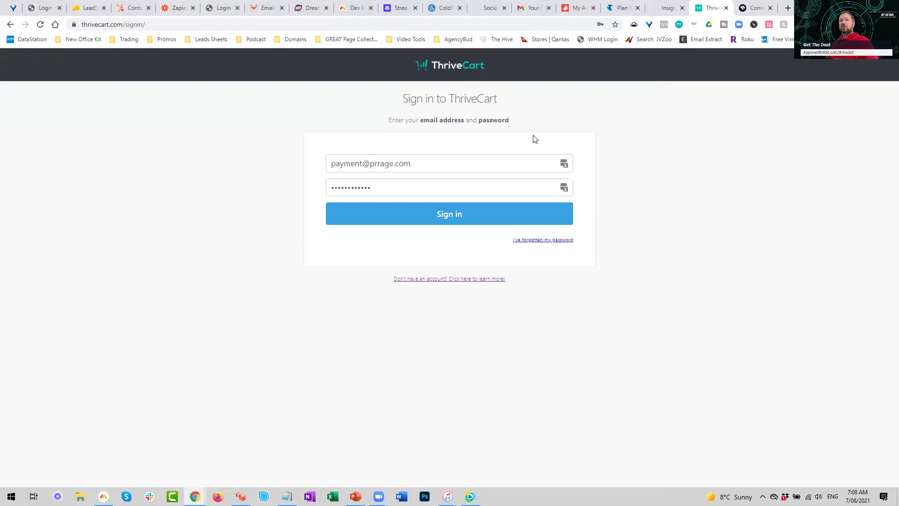
# Step: Sign in to ThriveCart with the account's saved login from Chrome autofill
pyautogui.click(488, 159)
pyautogui.click(488, 159)
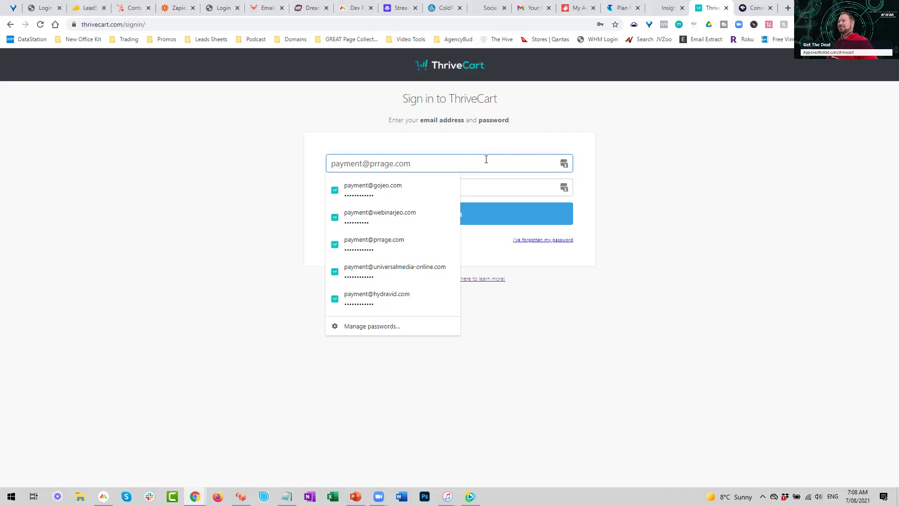
pyautogui.hotkey('alt', 'Tab')
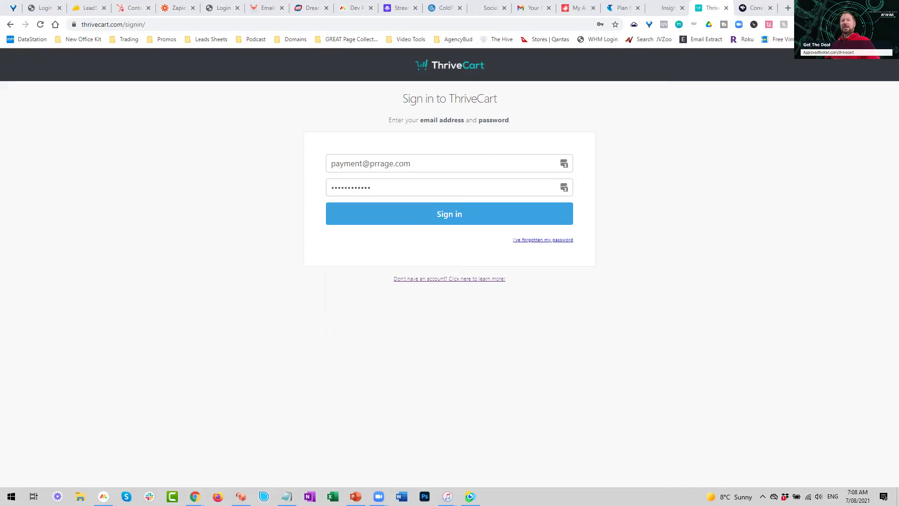
pyautogui.click(477, 160)
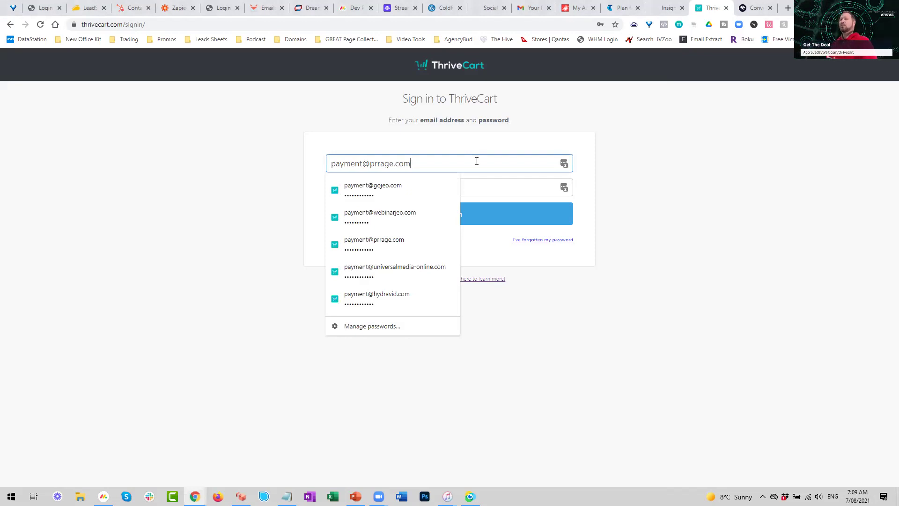
pyautogui.click(474, 184)
pyautogui.click(440, 216)
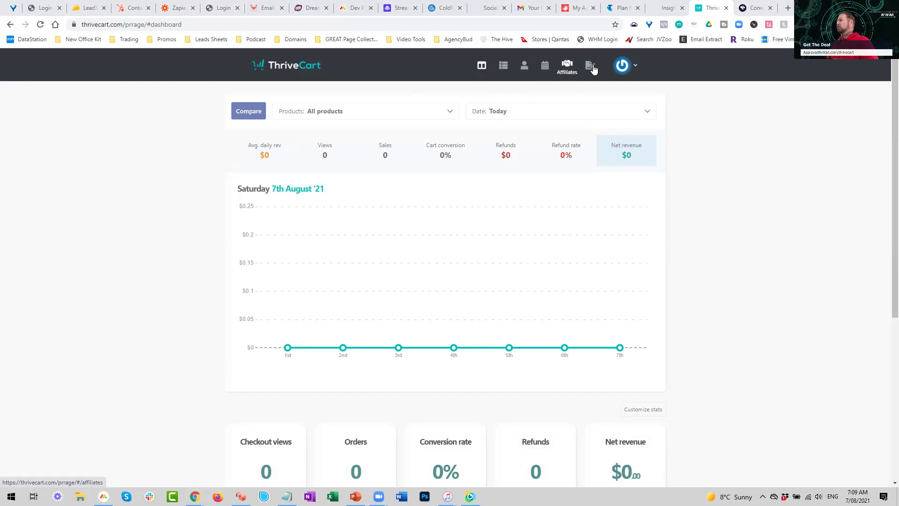
# Step: Open the account dropdown from the avatar in the dashboard header
pyautogui.click(628, 69)
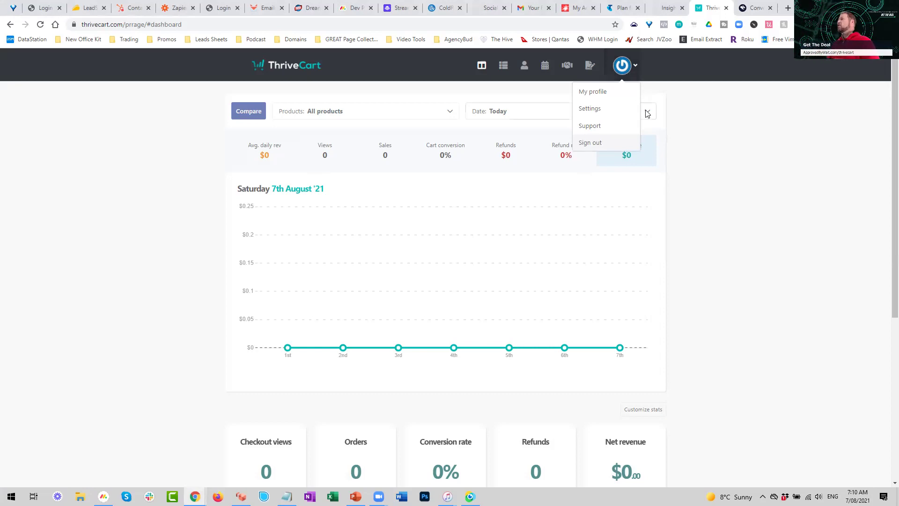
# Step: Open My profile and scroll through the profile details
pyautogui.click(599, 97)
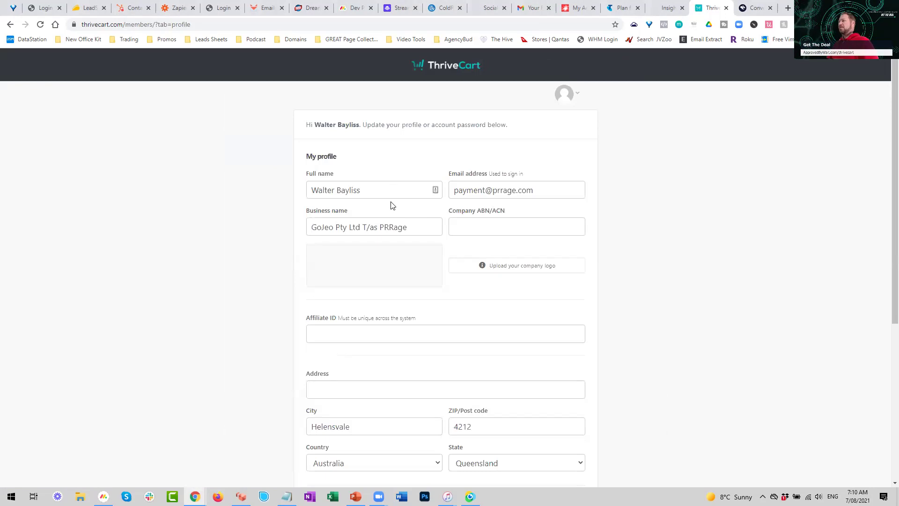
pyautogui.scroll(-2, 389, 218)
pyautogui.scroll(-3, 408, 225)
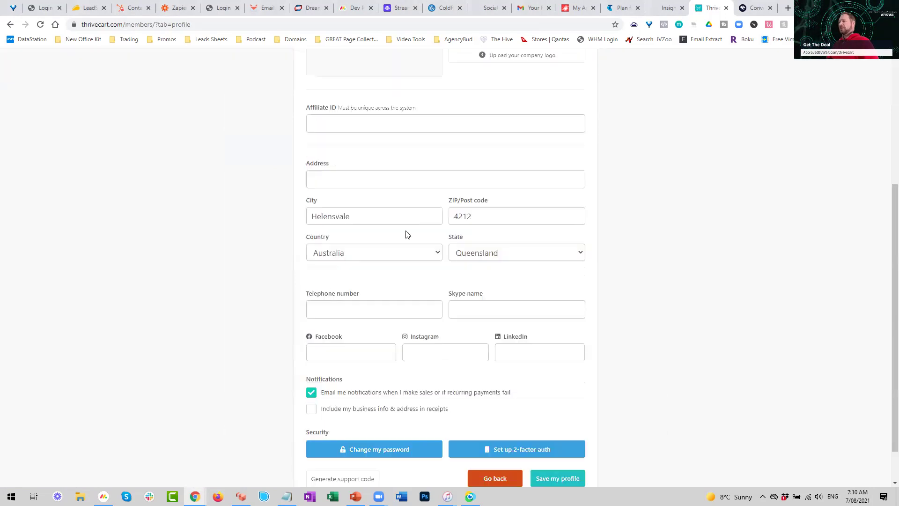
pyautogui.scroll(-1, 463, 256)
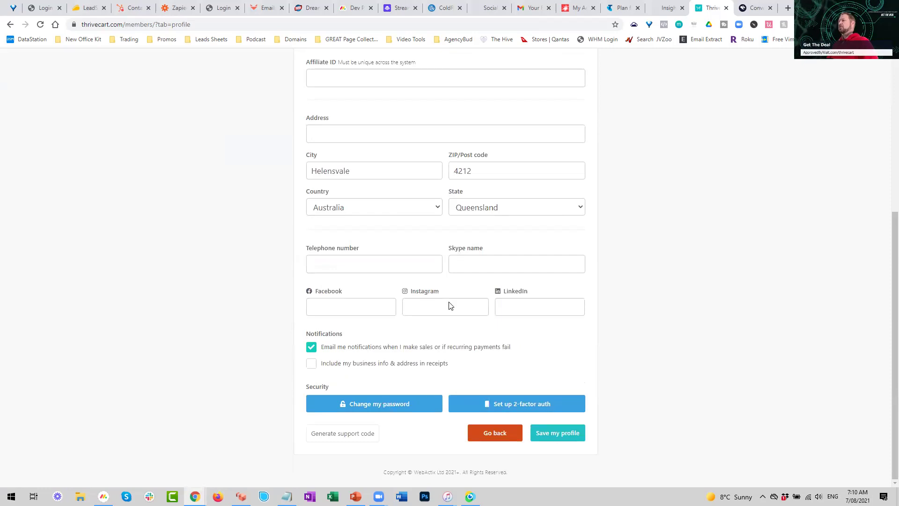
pyautogui.scroll(6, 560, 87)
# Step: Return to the dashboard and choose Settings from the account menu
pyautogui.click(565, 94)
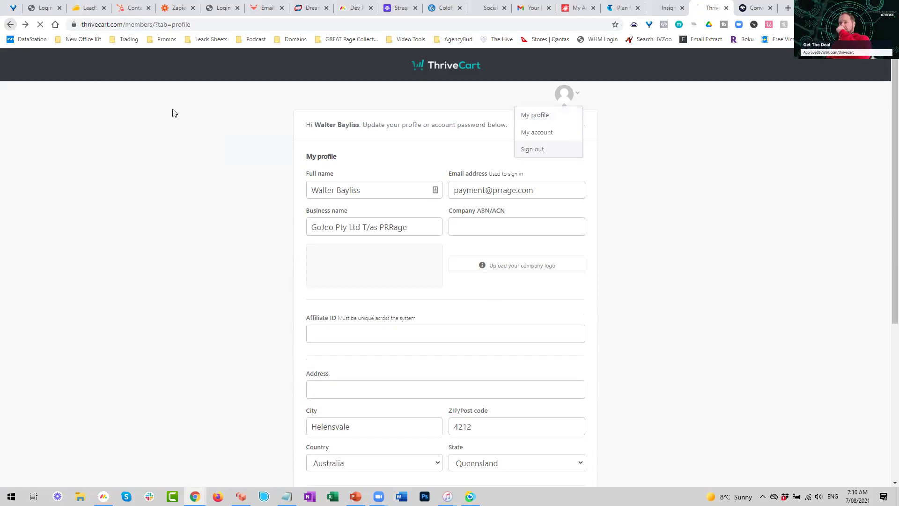
pyautogui.hotkey('alt', 'Left')
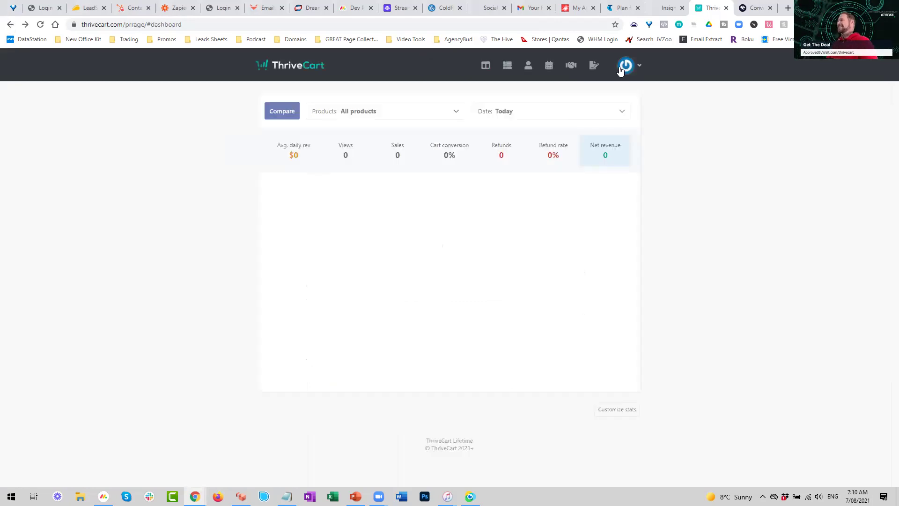
pyautogui.click(635, 78)
pyautogui.click(593, 114)
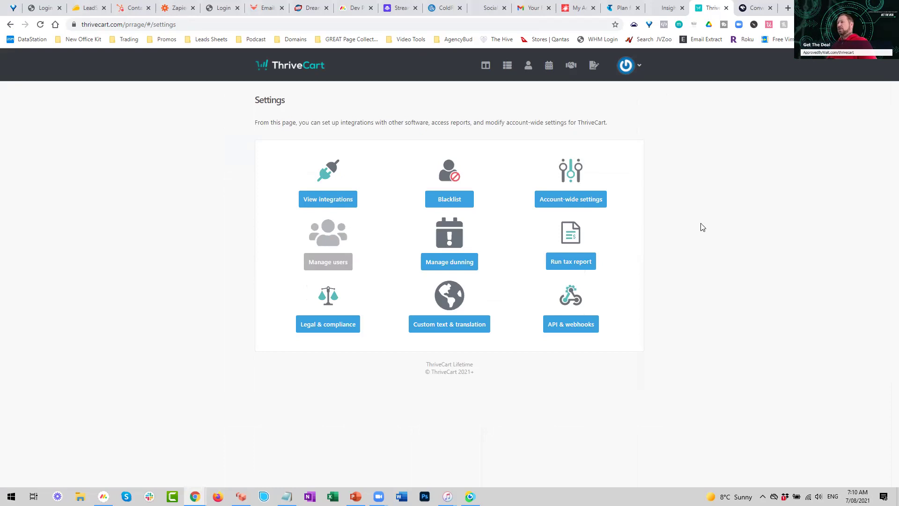
# Step: Open View integrations to list all 37 ThriveCart integrations
pyautogui.click(335, 200)
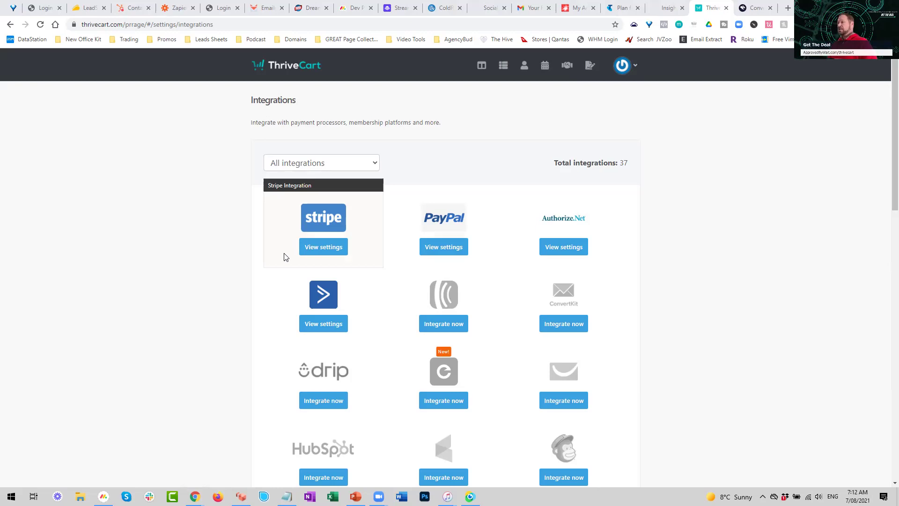
# Step: From Stripe's integration settings, start connecting another Stripe account through Stripe's login
pyautogui.click(324, 249)
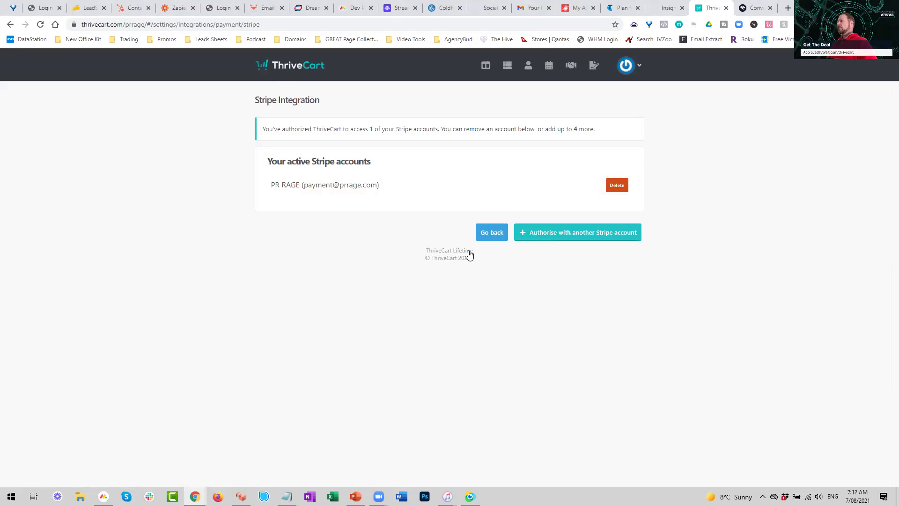
pyautogui.click(515, 230)
pyautogui.scroll(-1, 525, 230)
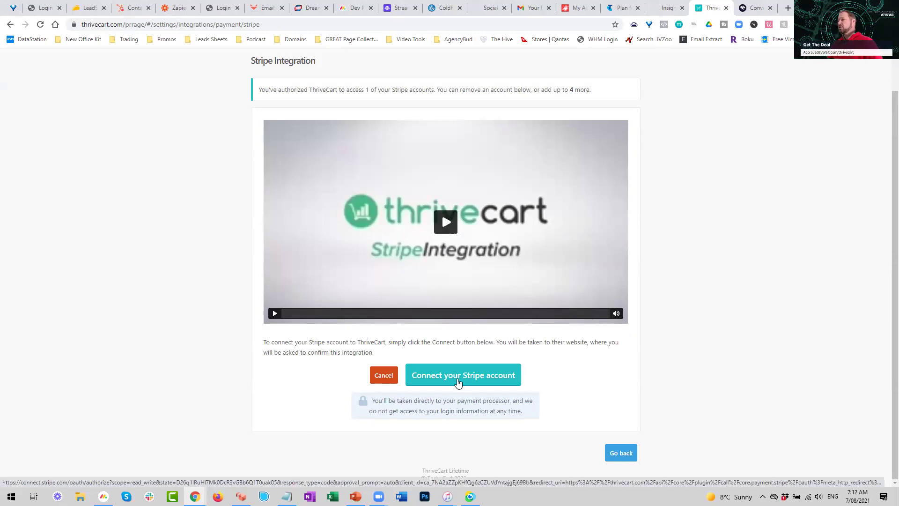
pyautogui.click(458, 383)
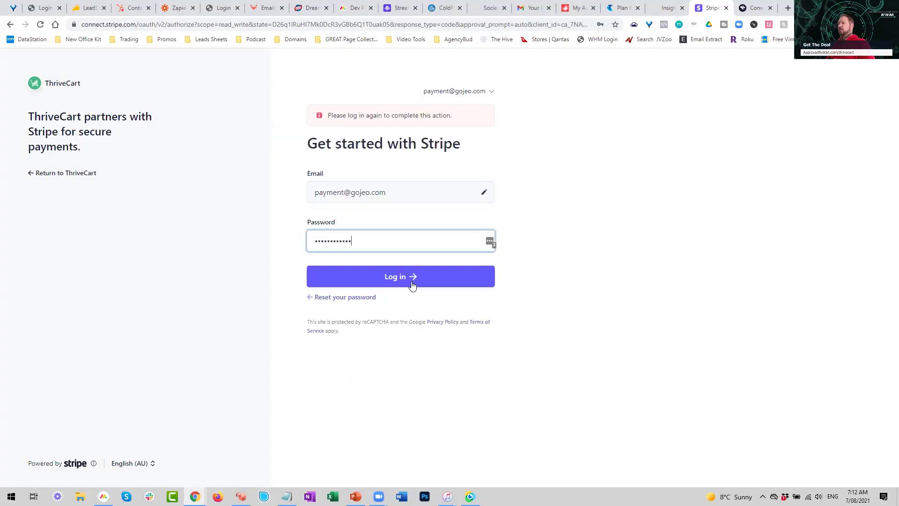
# Step: Log in to Stripe and enter the 6-digit authenticator verification code
pyautogui.click(406, 283)
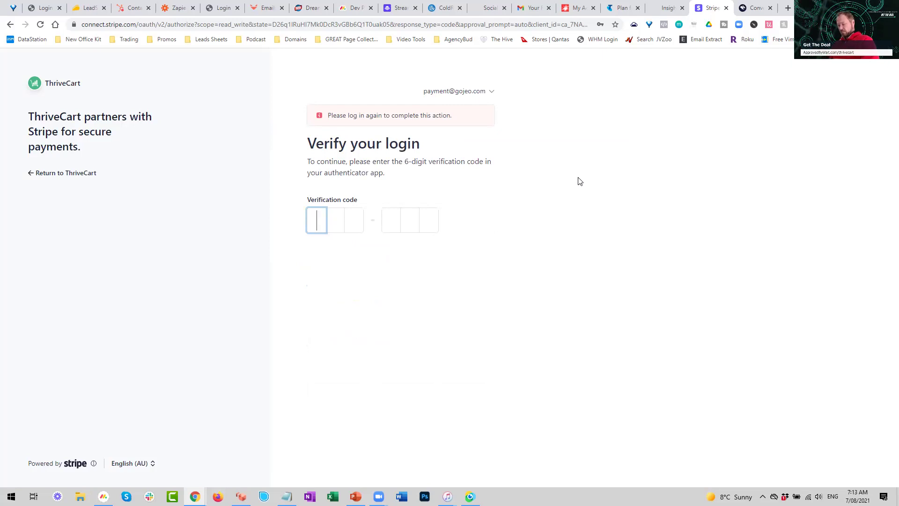
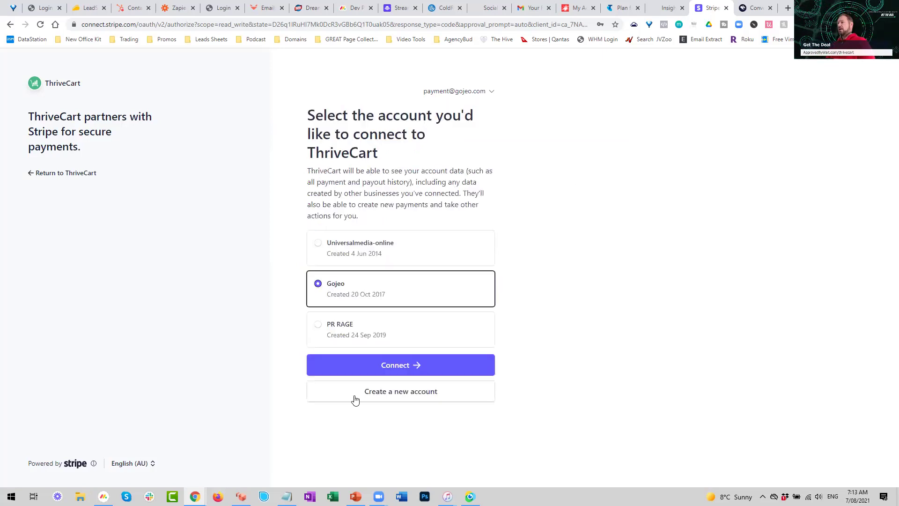
# Step: Connect the selected Gojeo Stripe account to ThriveCart
pyautogui.click(415, 365)
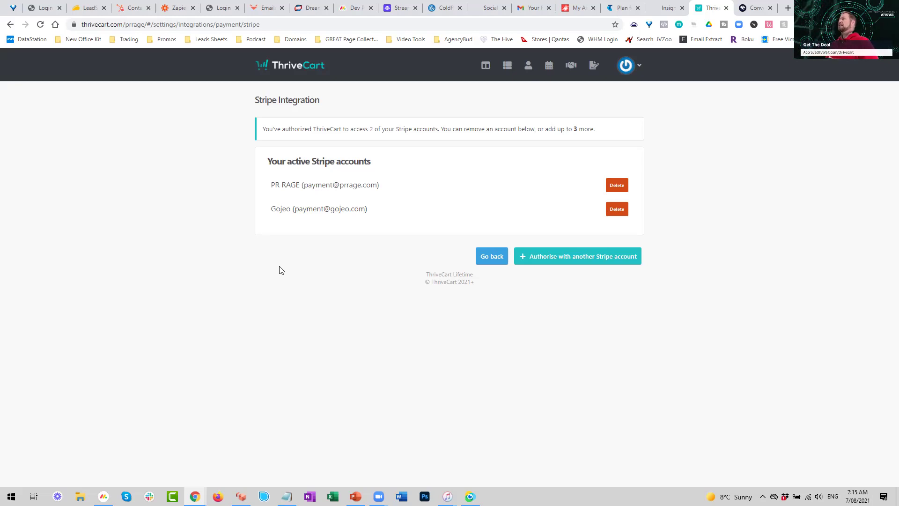
# Step: Review the PR RAGE and Gojeo Stripe accounts, then open the account menu
pyautogui.click(631, 74)
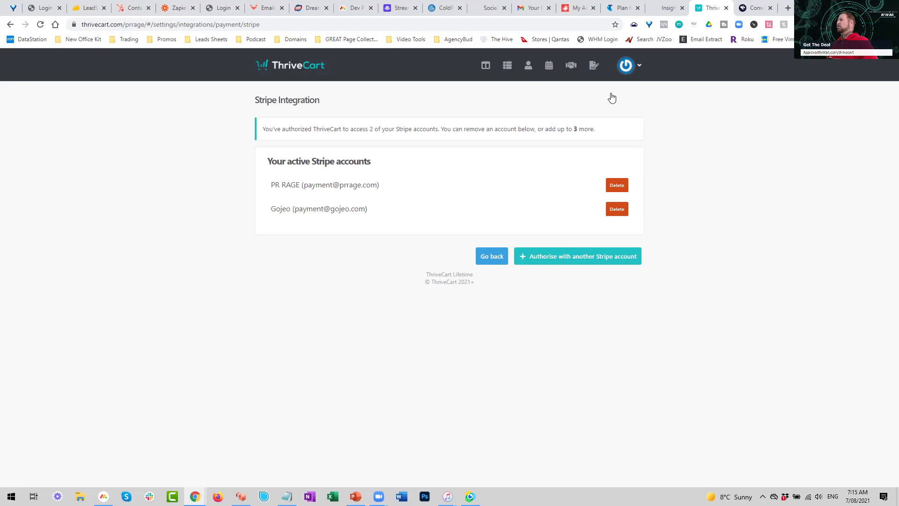
# Step: Go to Settings > Integrations, start authorising another PayPal account, then reopen the account menu
pyautogui.click(598, 109)
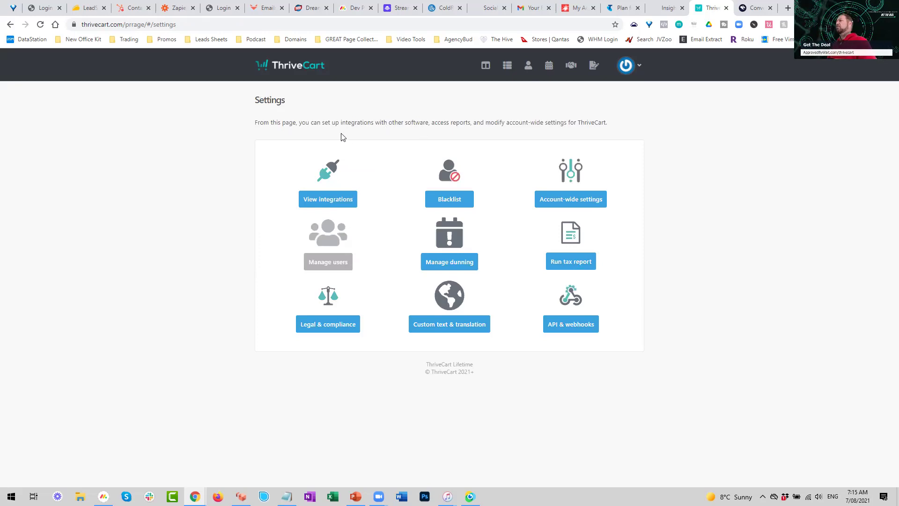
pyautogui.click(334, 194)
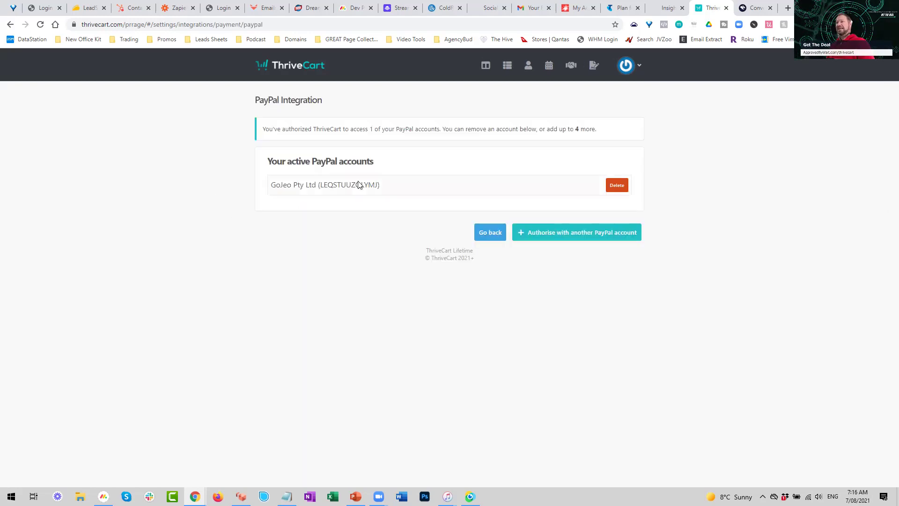
pyautogui.click(536, 239)
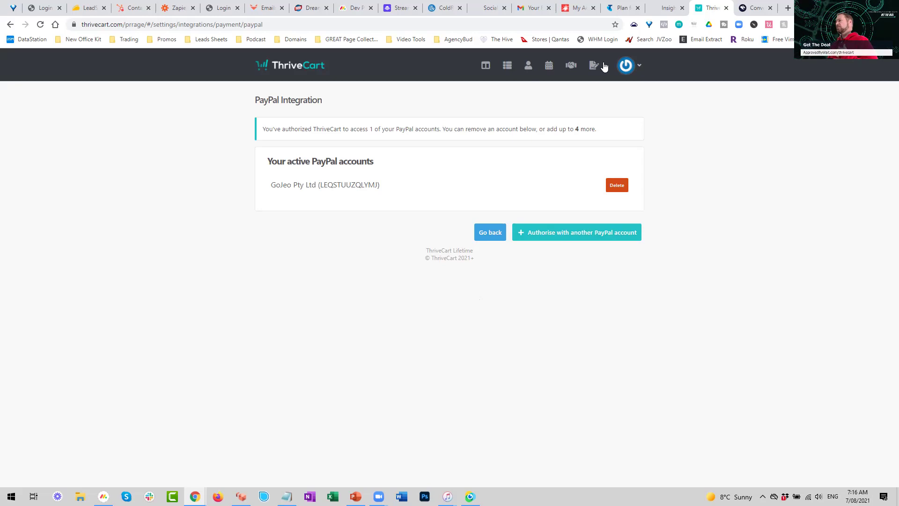
pyautogui.click(626, 66)
# Step: Go to Settings and open the integrations overview
pyautogui.click(598, 108)
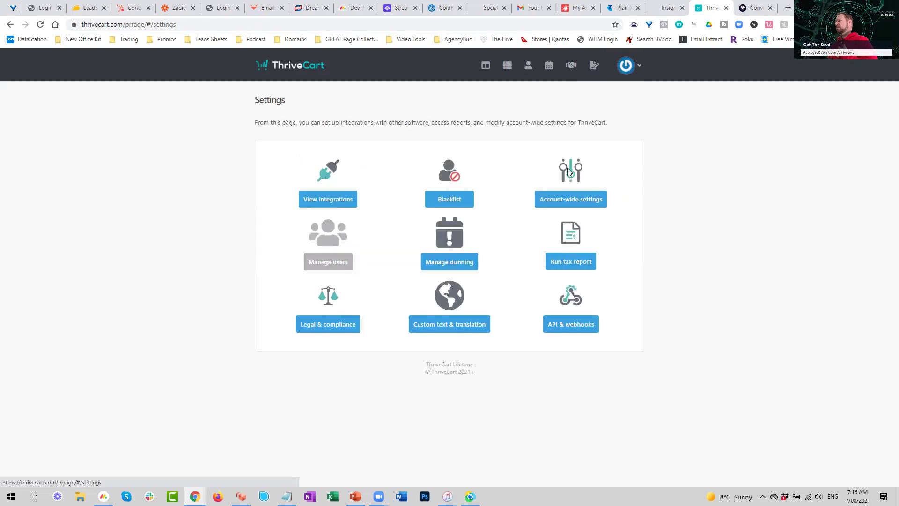
pyautogui.click(325, 185)
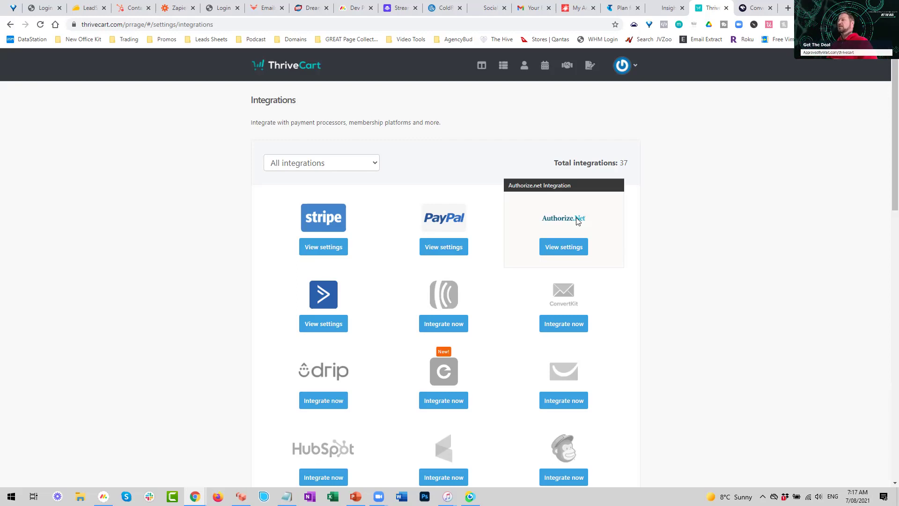
pyautogui.scroll(-2, 281, 297)
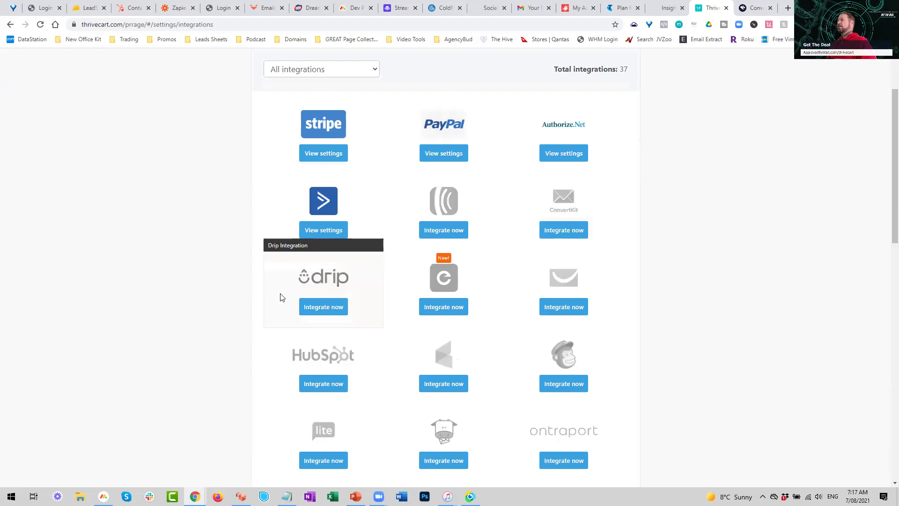
pyautogui.scroll(-1, 281, 297)
pyautogui.scroll(3, 370, 160)
# Step: Filter the integrations to Autoresponders, then switch back to All integrations
pyautogui.click(370, 162)
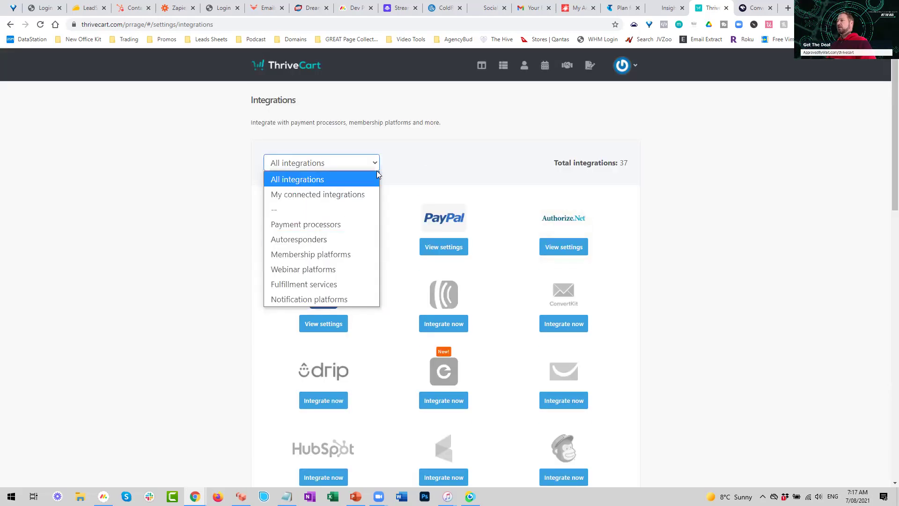
pyautogui.click(384, 161)
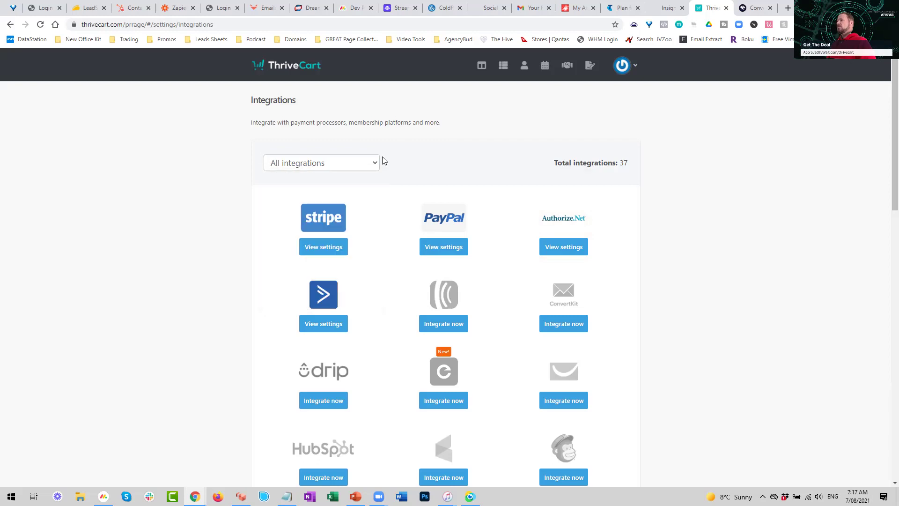
pyautogui.click(370, 163)
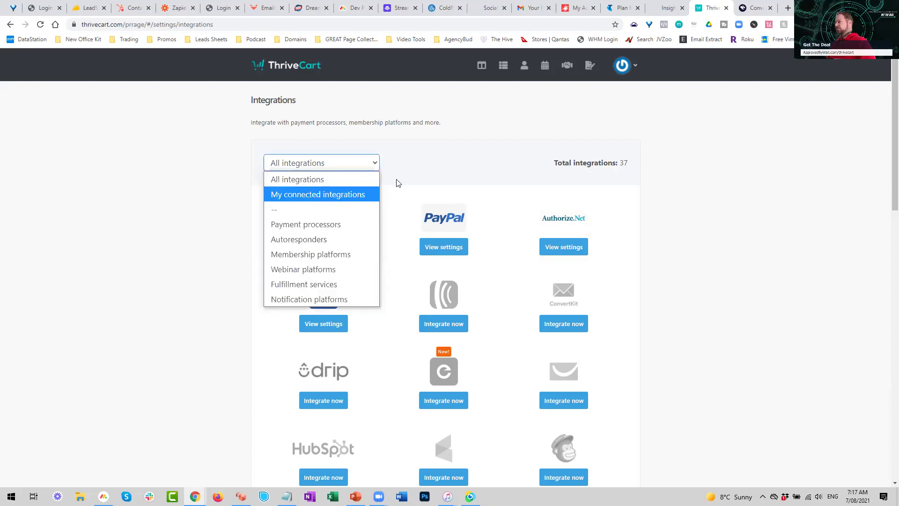
pyautogui.click(318, 240)
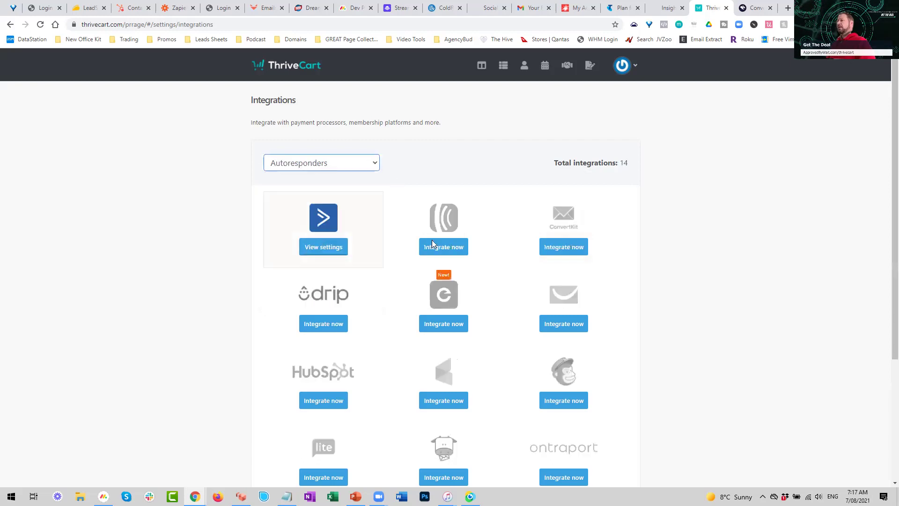
pyautogui.click(349, 162)
pyautogui.click(320, 177)
# Step: Scroll through the grid of 37 integrations to review the connected ones
pyautogui.scroll(-2, 375, 238)
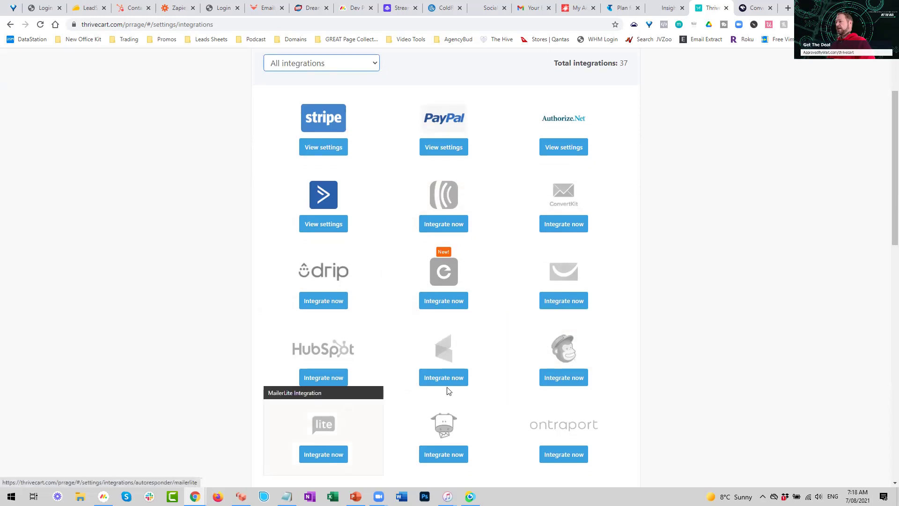
pyautogui.scroll(-1, 454, 389)
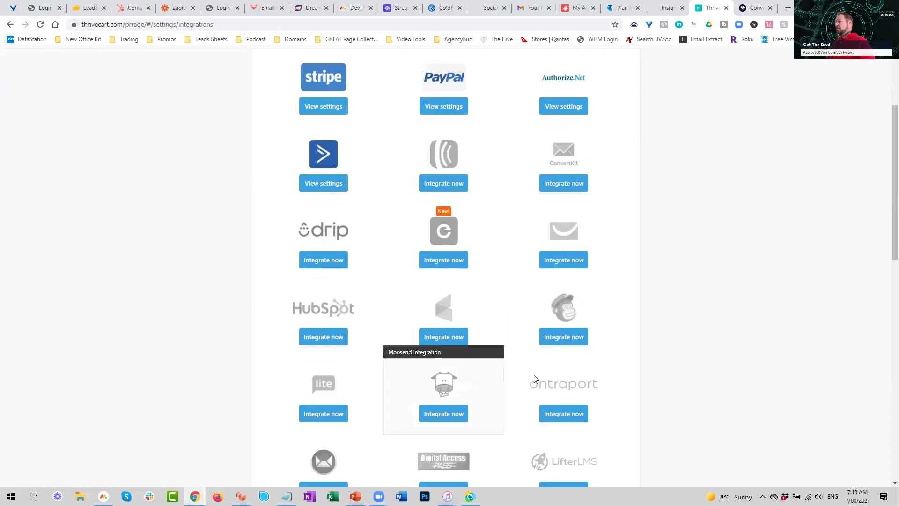
pyautogui.scroll(-3, 329, 325)
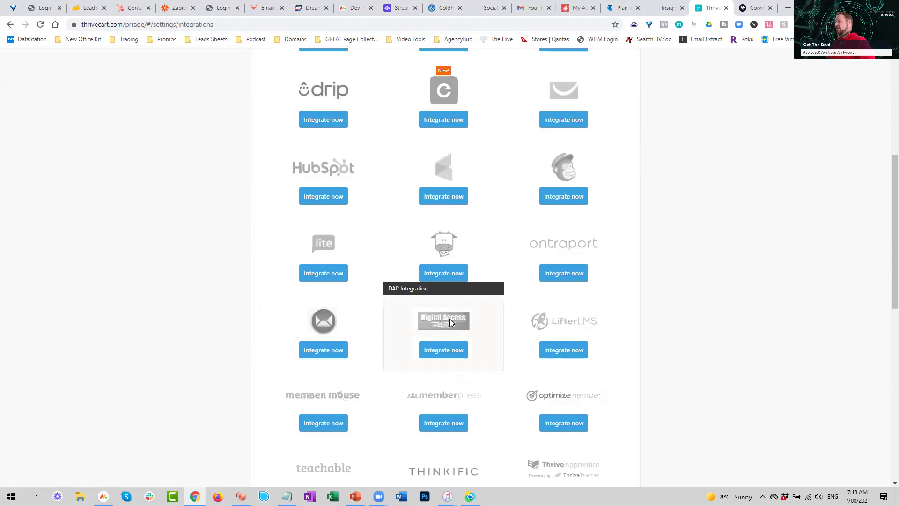
pyautogui.scroll(2, 449, 337)
pyautogui.scroll(1, 449, 336)
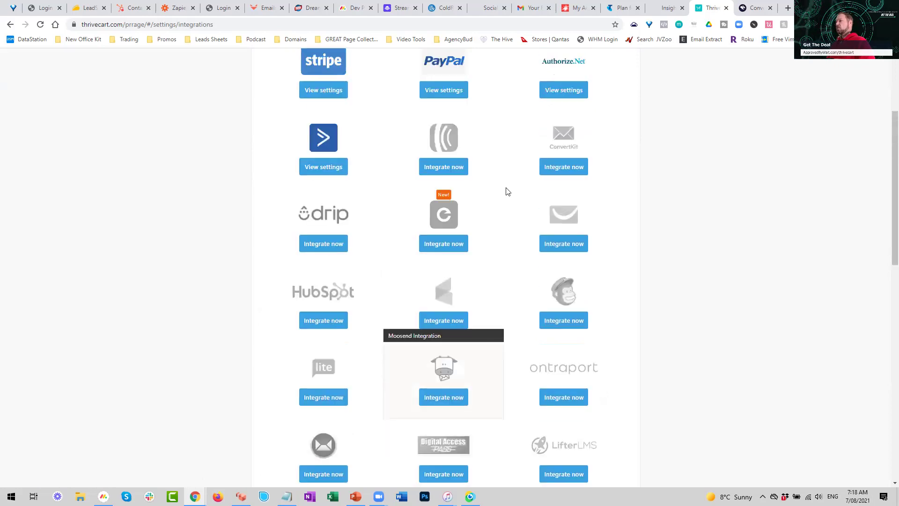
pyautogui.scroll(1, 476, 337)
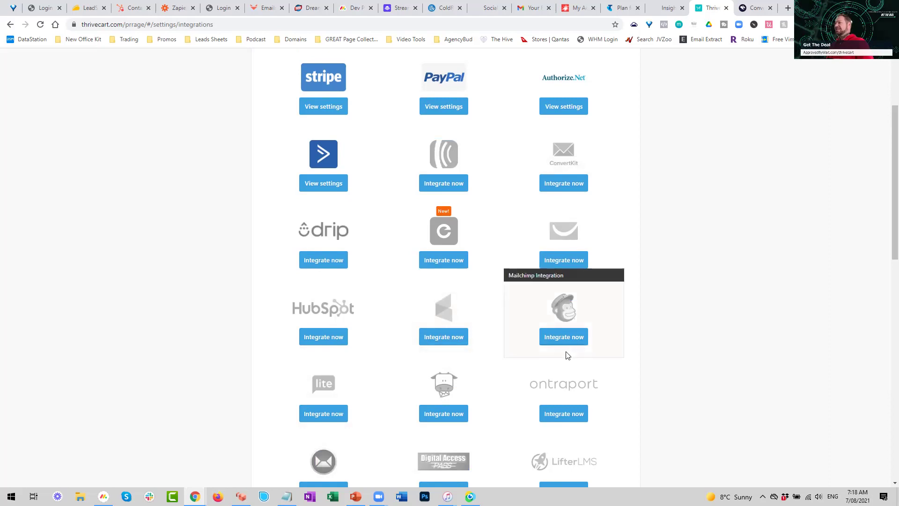
pyautogui.scroll(-6, 566, 356)
pyautogui.scroll(-3, 565, 356)
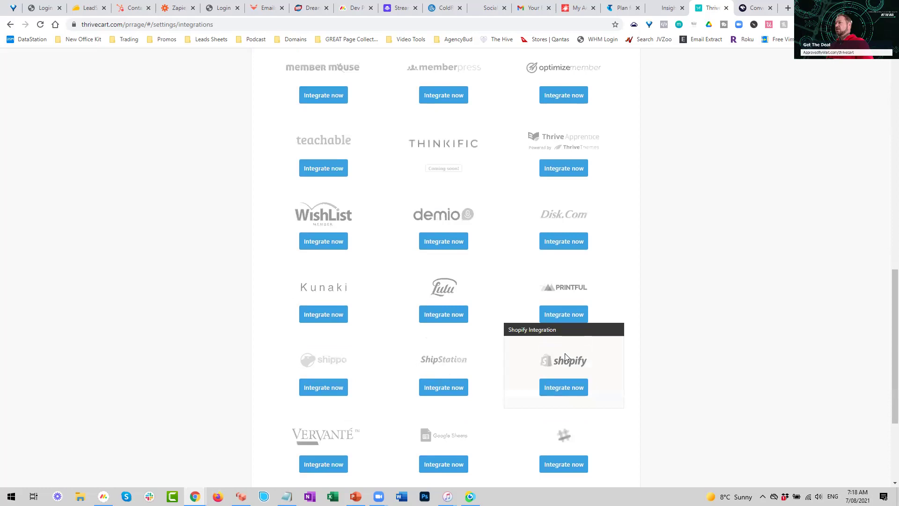
pyautogui.scroll(2, 565, 356)
pyautogui.scroll(7, 565, 356)
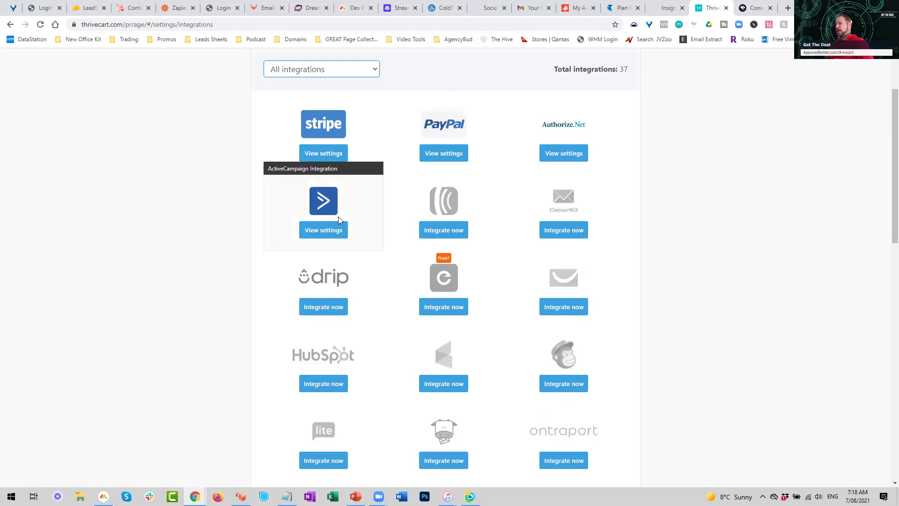
pyautogui.scroll(-1, 341, 214)
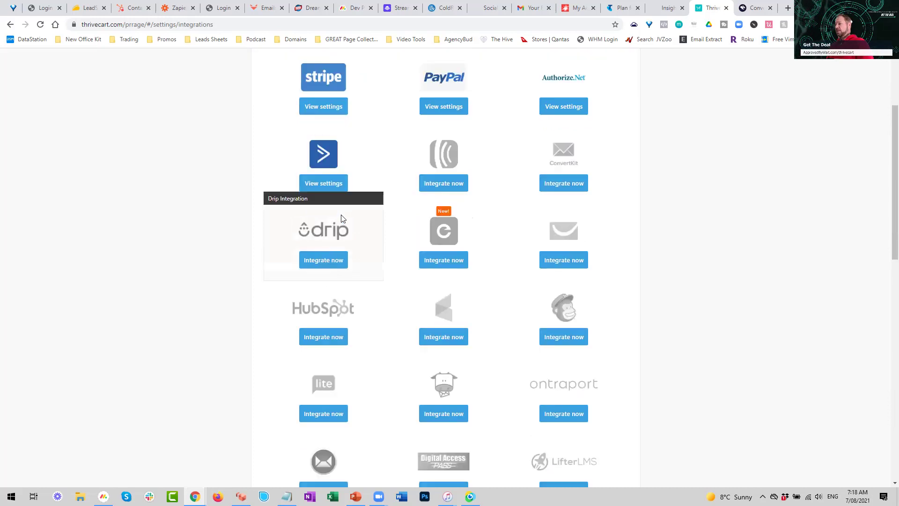
pyautogui.scroll(-2, 341, 215)
pyautogui.scroll(1, 341, 214)
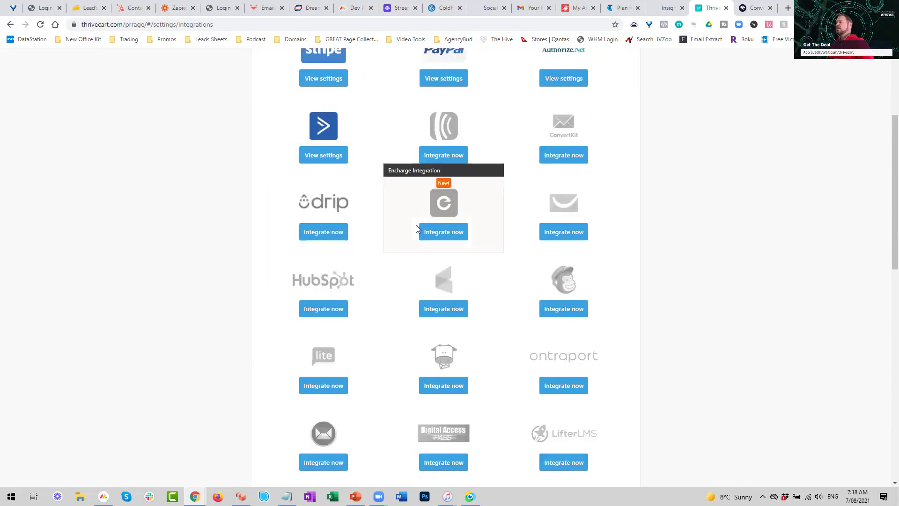
pyautogui.scroll(3, 320, 260)
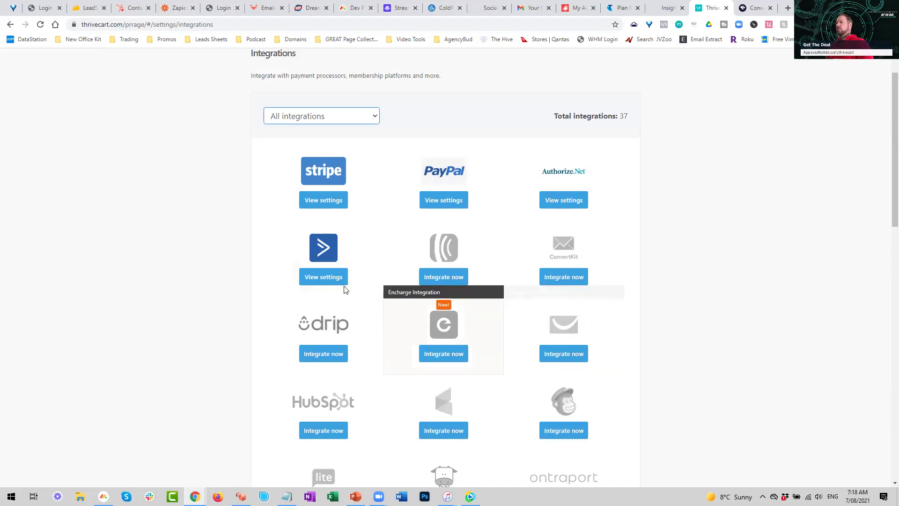
# Step: Check ActiveCampaign's settings, then open the GetResponse integration page from the Integrations list
pyautogui.click(372, 266)
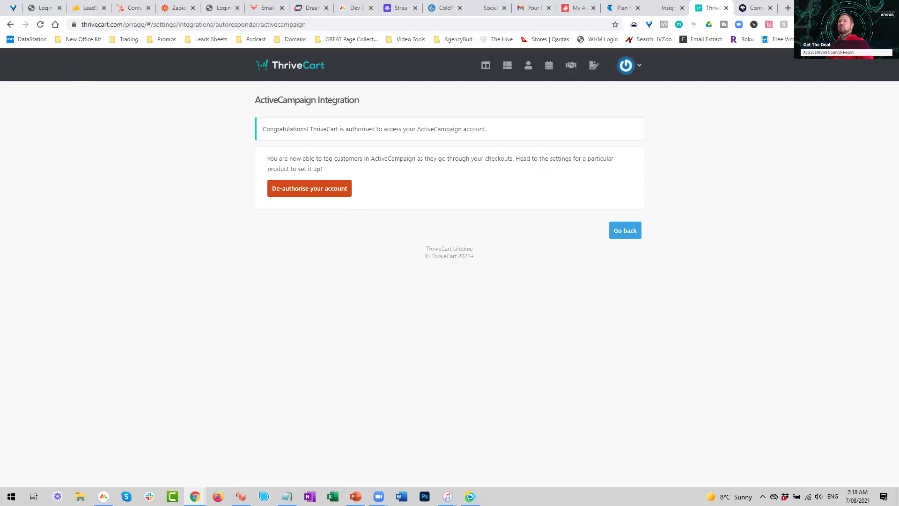
pyautogui.click(11, 24)
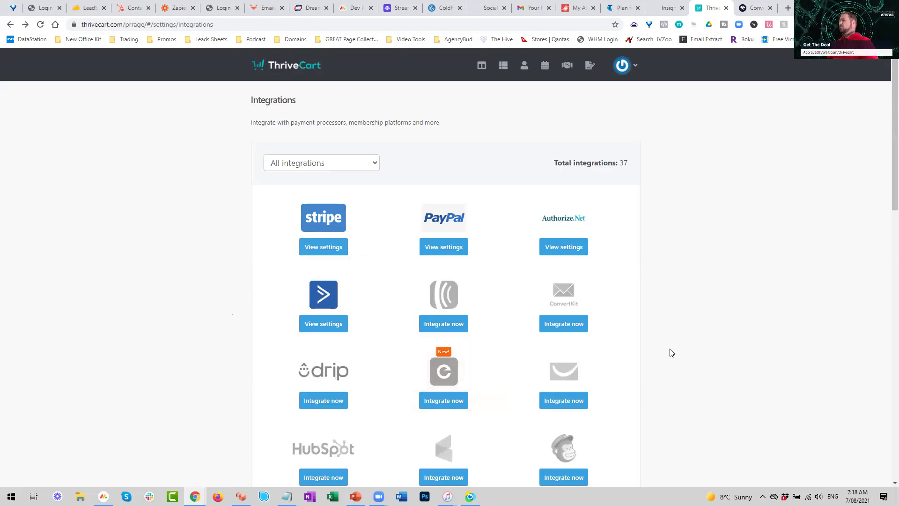
pyautogui.scroll(-2, 590, 300)
pyautogui.click(615, 294)
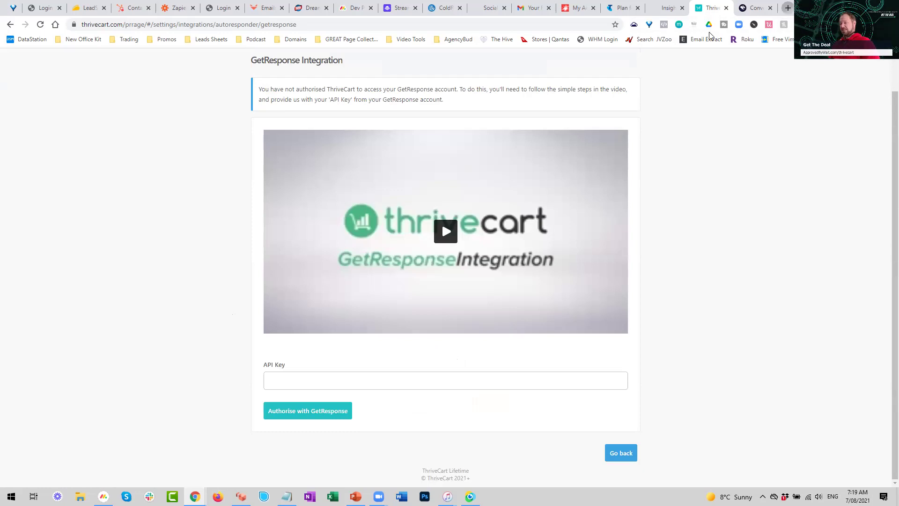
# Step: Visit the GetResponse website in a new tab and log in to the dashboard
pyautogui.hotkey('ctrl', 't')
pyautogui.write('get')
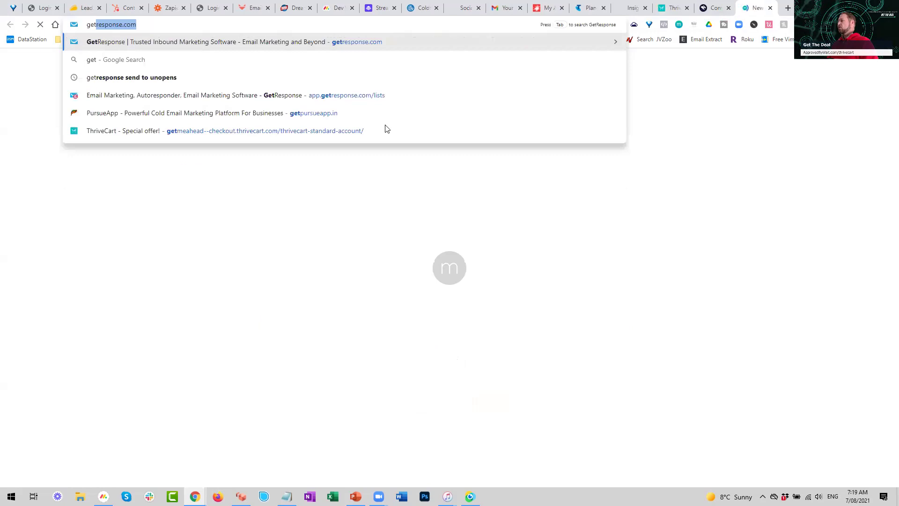
pyautogui.press('Return')
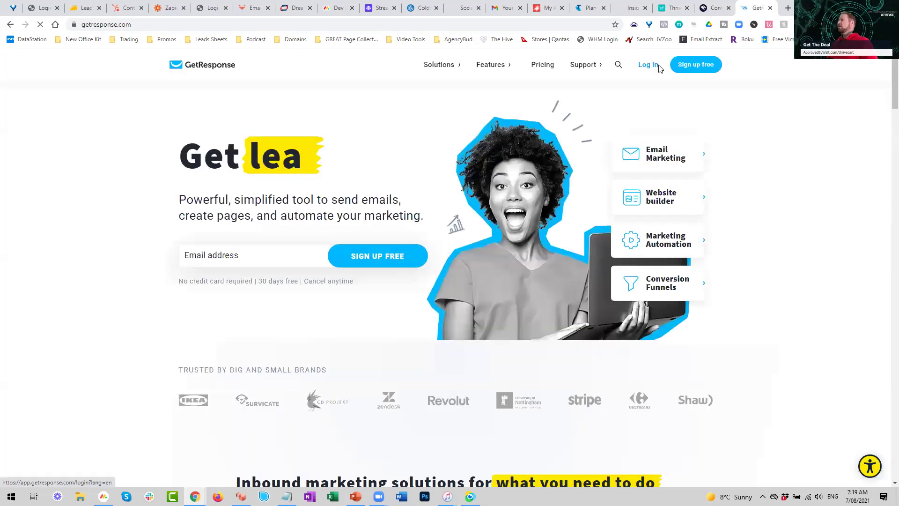
pyautogui.click(659, 67)
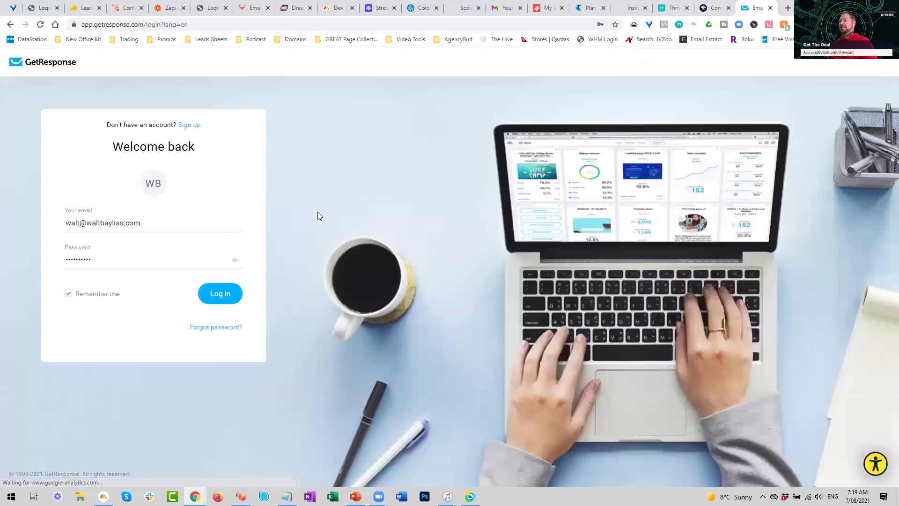
pyautogui.press('Return')
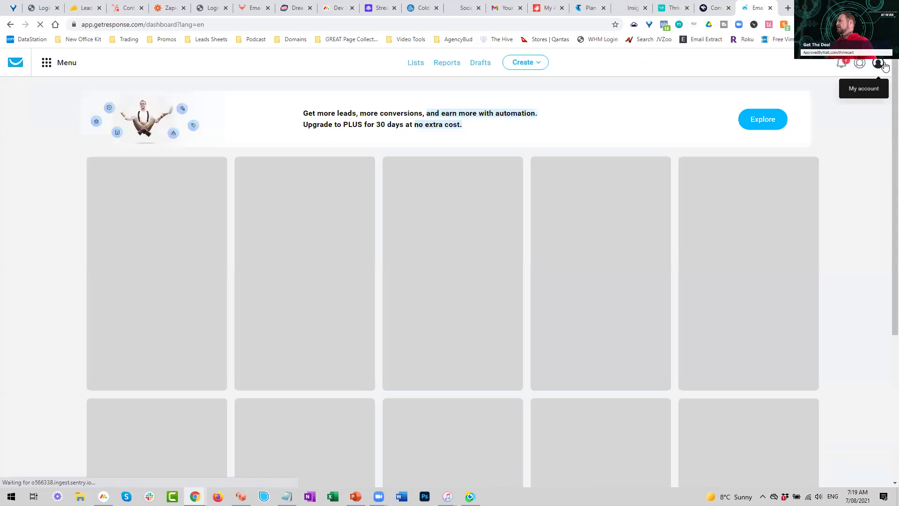
# Step: Open the GetResponse account menu and go to Manage account
pyautogui.click(879, 64)
pyautogui.click(880, 65)
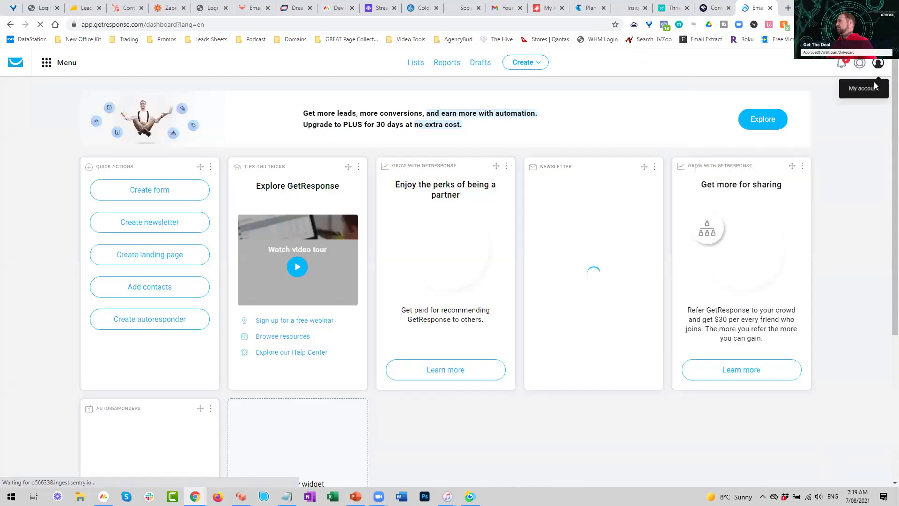
pyautogui.click(880, 65)
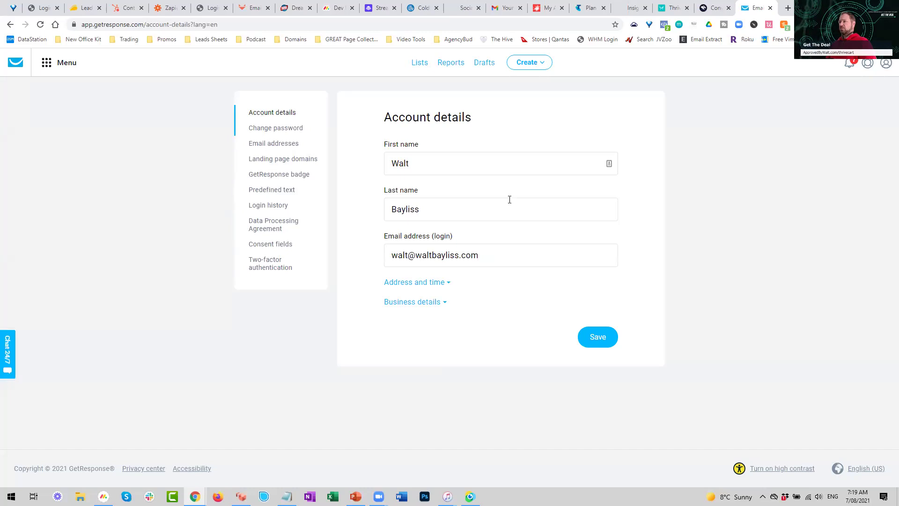
pyautogui.click(886, 63)
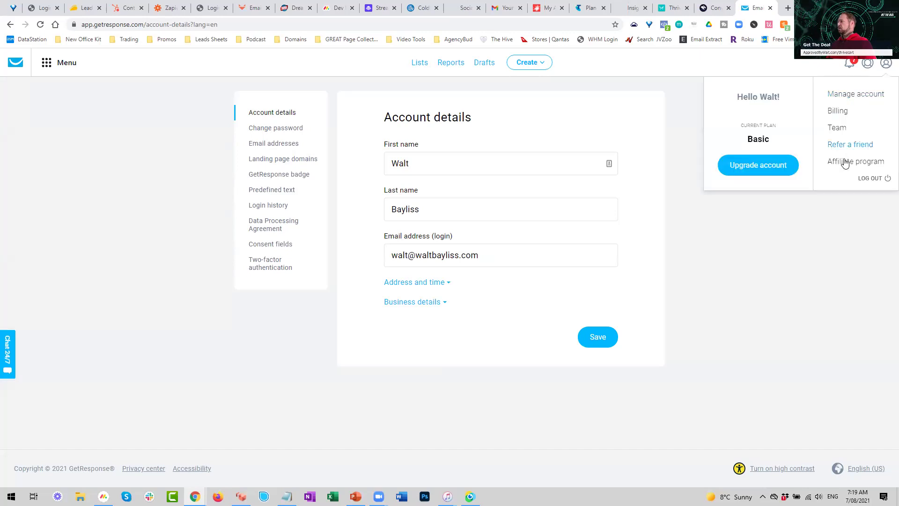
pyautogui.click(846, 98)
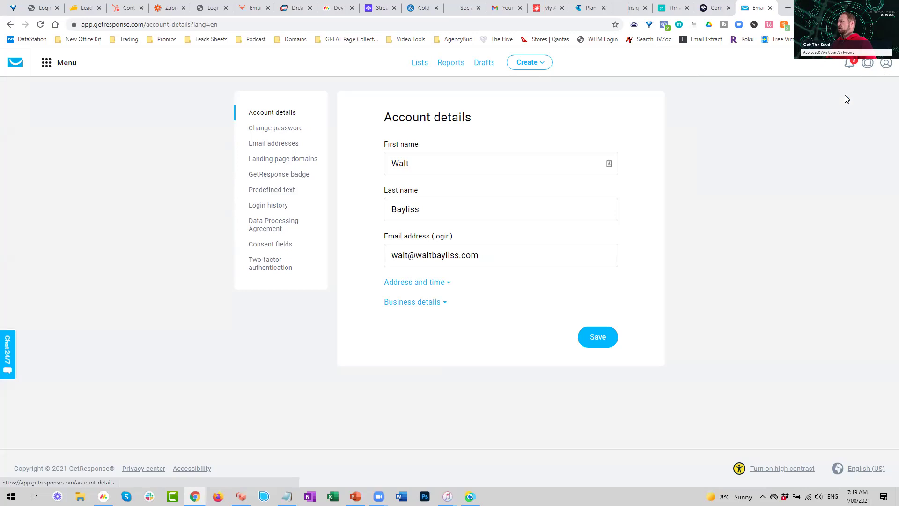
# Step: Review the Change password, Email addresses and Two-factor authentication pages
pyautogui.click(273, 135)
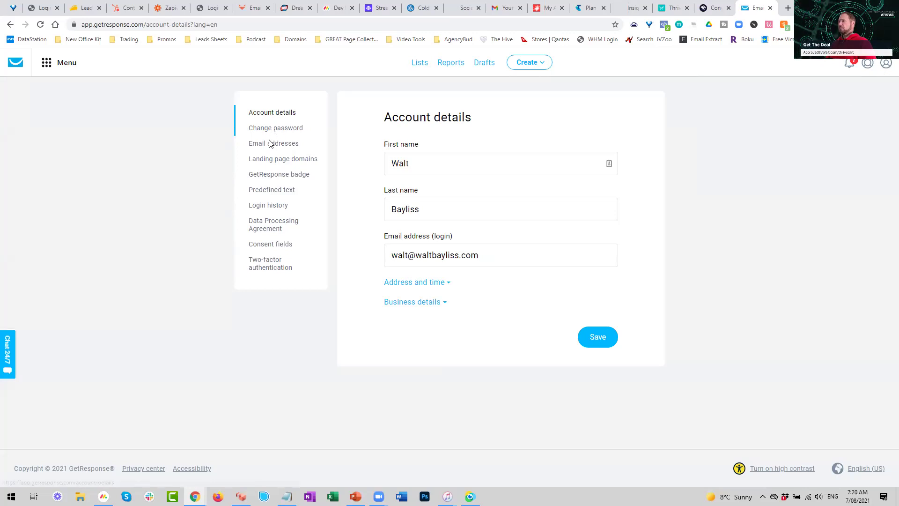
pyautogui.click(270, 150)
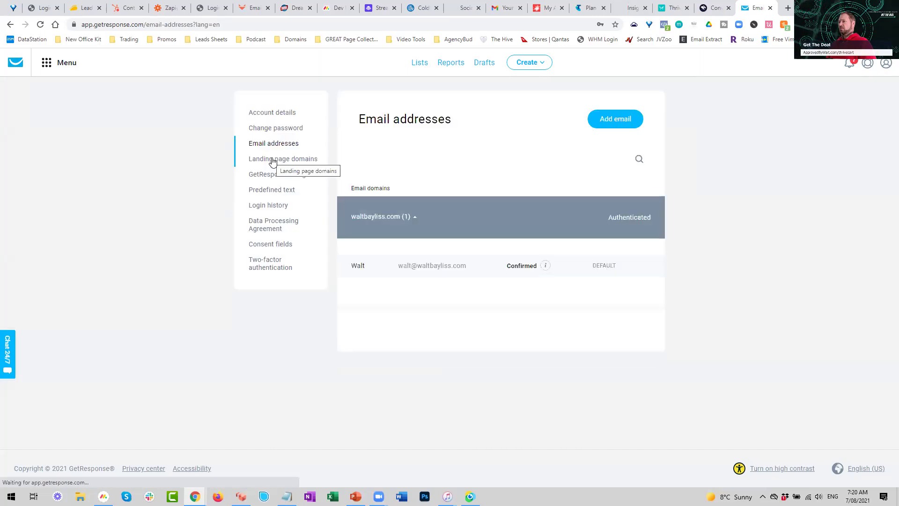
pyautogui.click(271, 265)
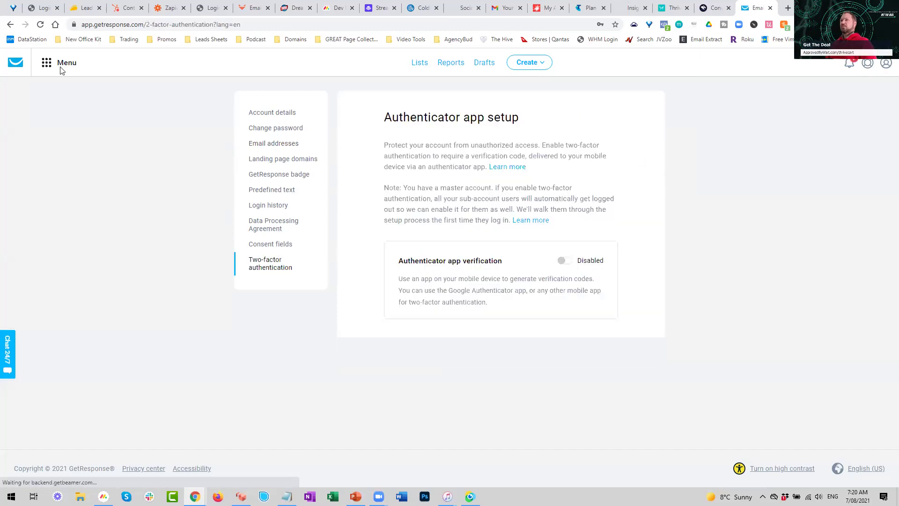
pyautogui.click(47, 64)
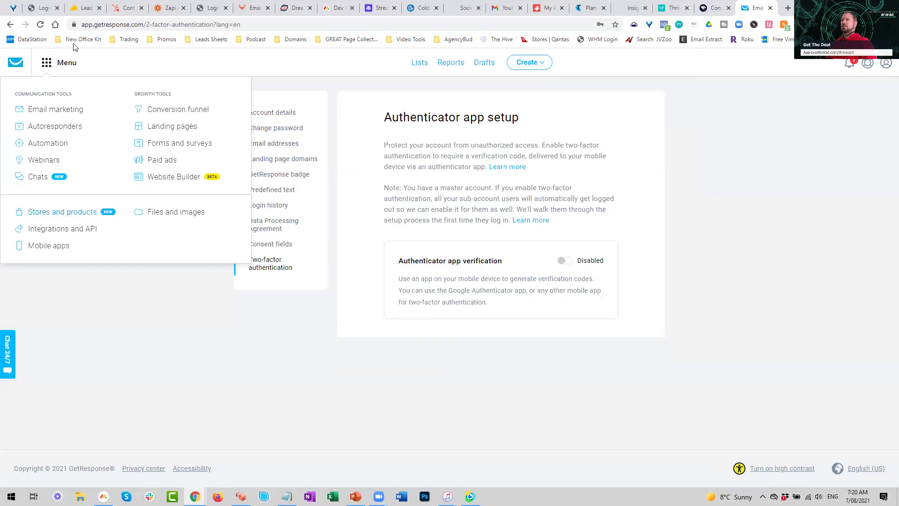
# Step: Select the API key on GetResponse's Integrations and API page, then return to ThriveCart
pyautogui.click(77, 64)
pyautogui.click(66, 71)
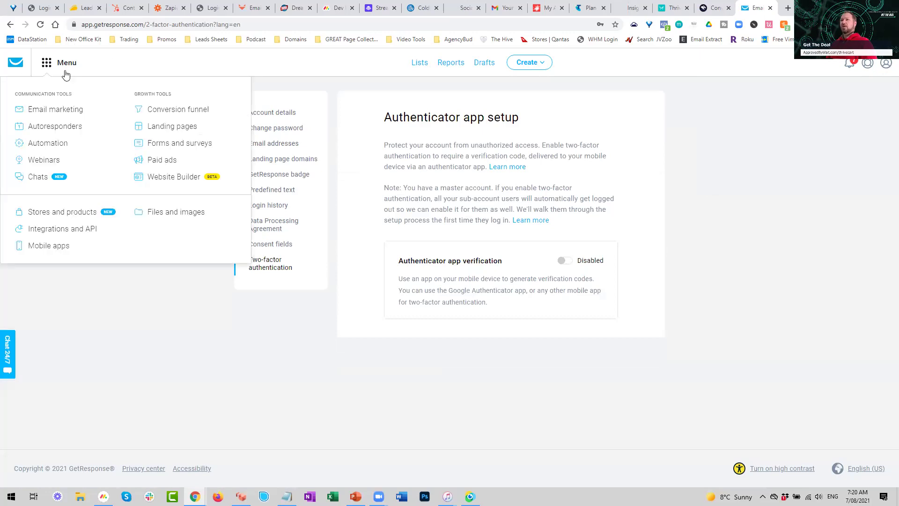
pyautogui.click(53, 230)
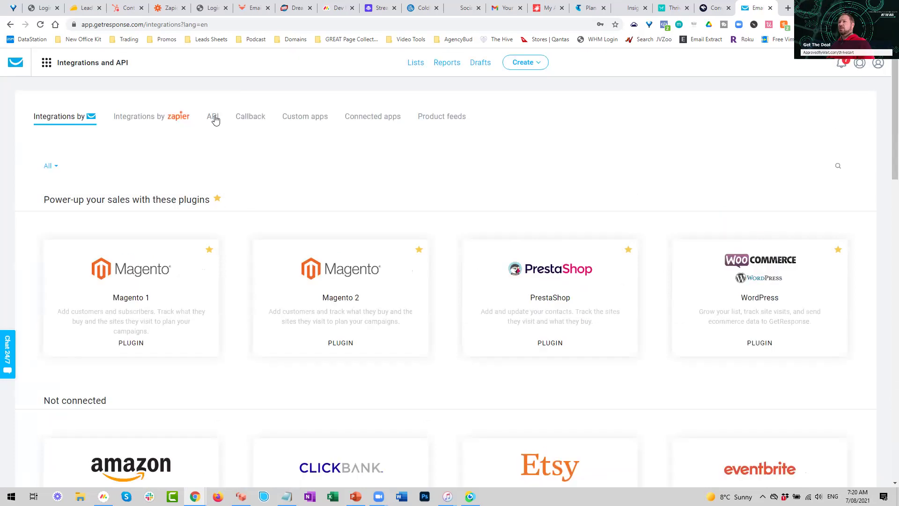
pyautogui.click(215, 119)
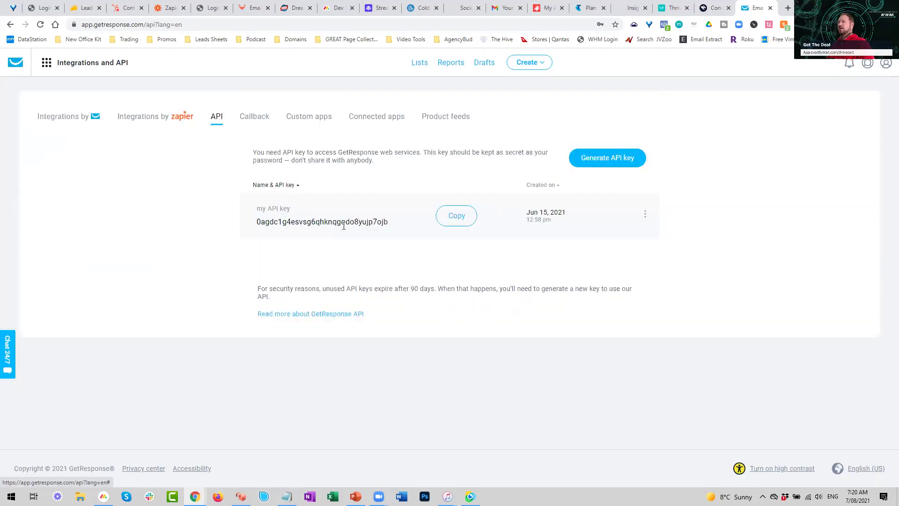
pyautogui.moveTo(387, 228); pyautogui.dragTo(256, 224)
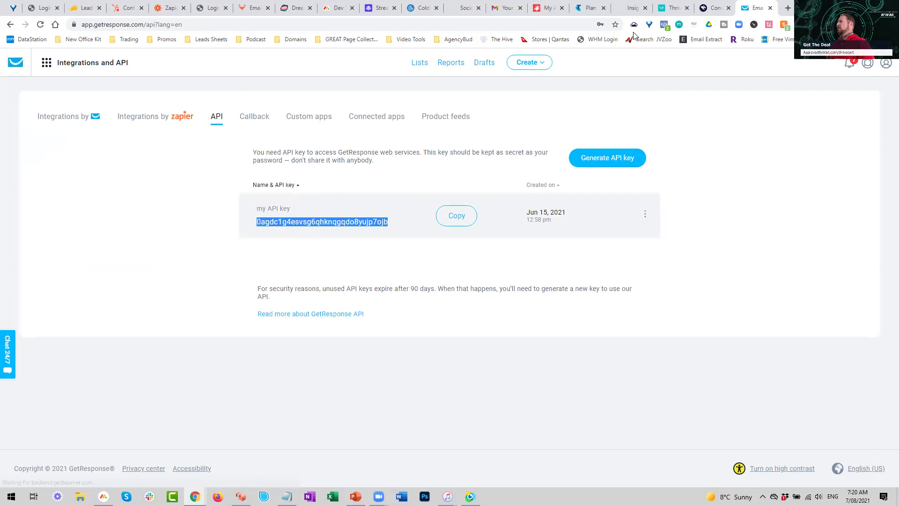
pyautogui.click(673, 8)
# Step: Leave the GetResponse API Key field empty and go back to the Integrations list
pyautogui.click(265, 380)
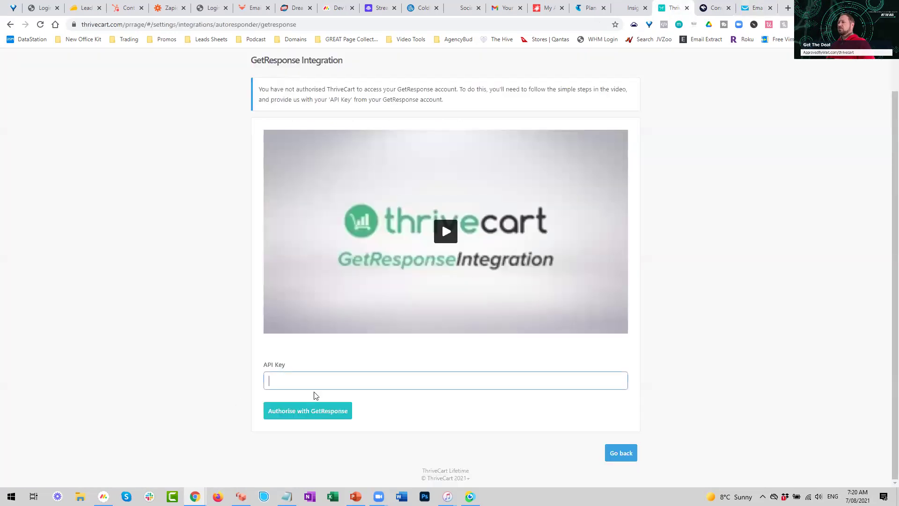
pyautogui.click(328, 350)
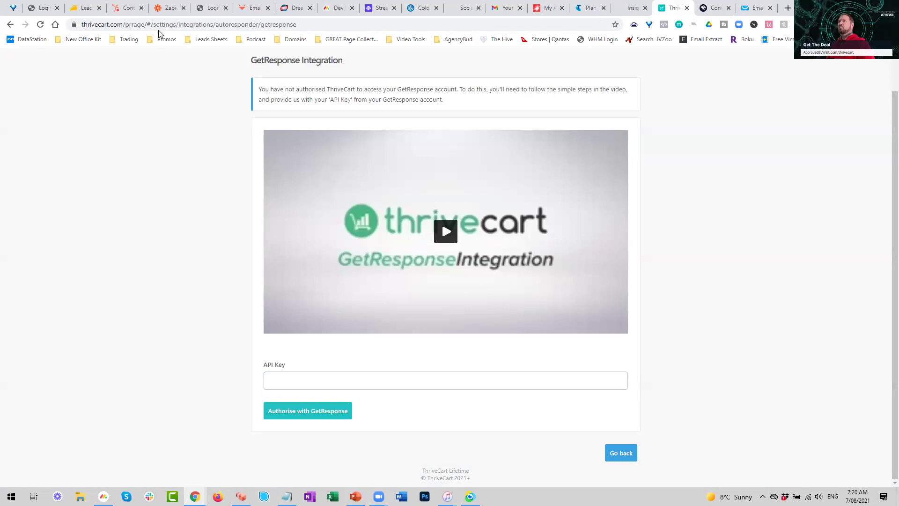
pyautogui.hotkey('alt', 'Left')
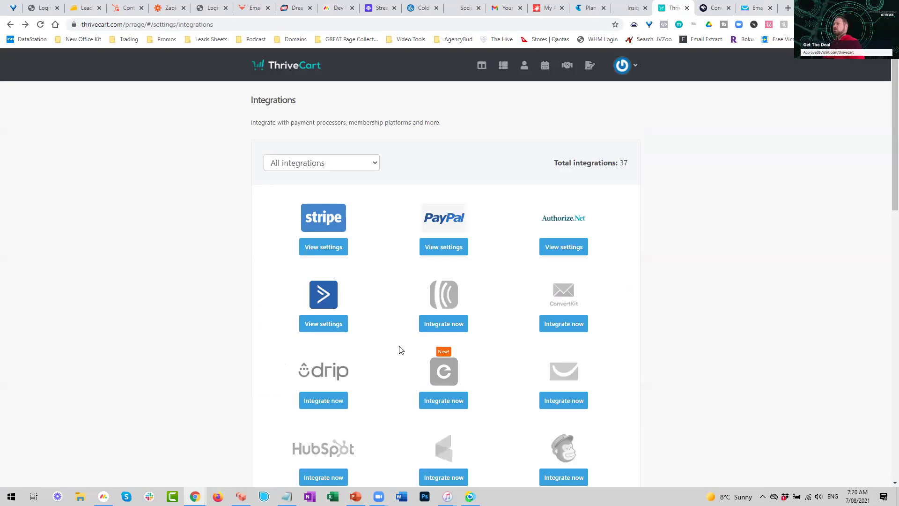
# Step: Reopen GetResponse's integration setup briefly, then return to the Integrations list
pyautogui.scroll(-1, 364, 345)
pyautogui.scroll(-1, 444, 239)
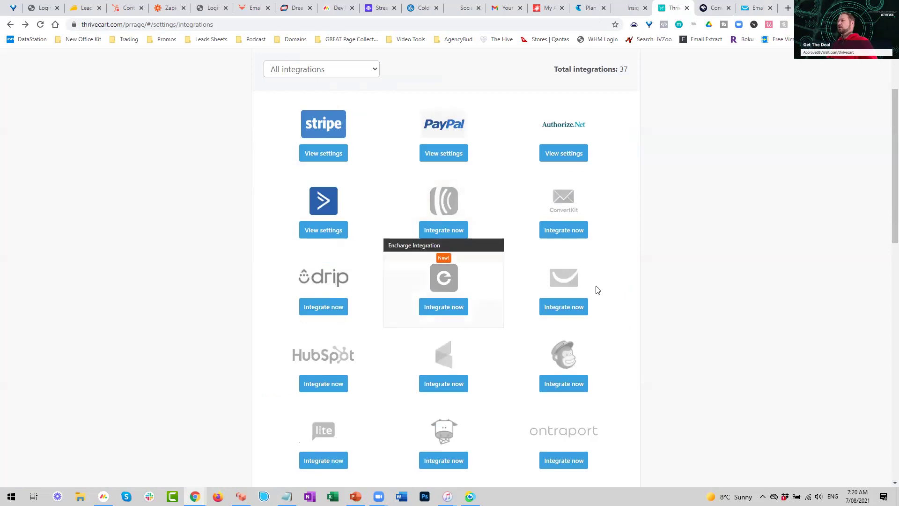
pyautogui.scroll(-2, 585, 289)
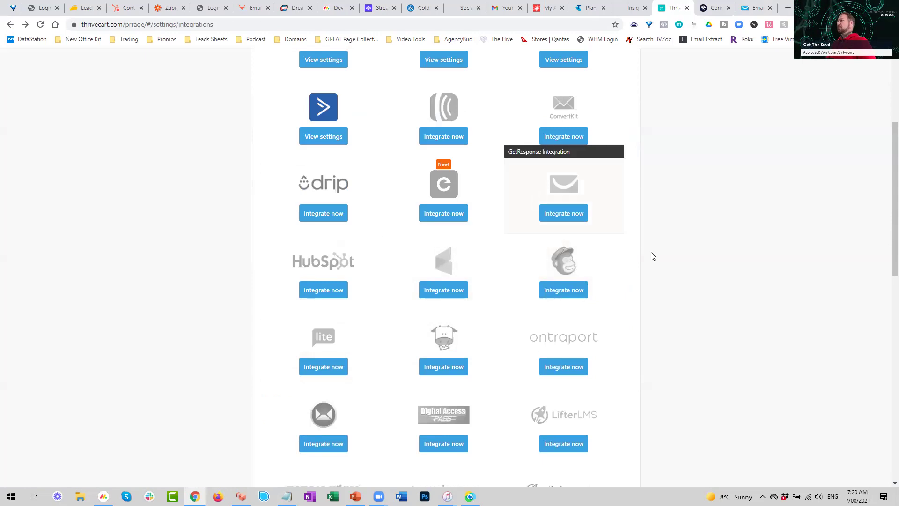
pyautogui.click(555, 214)
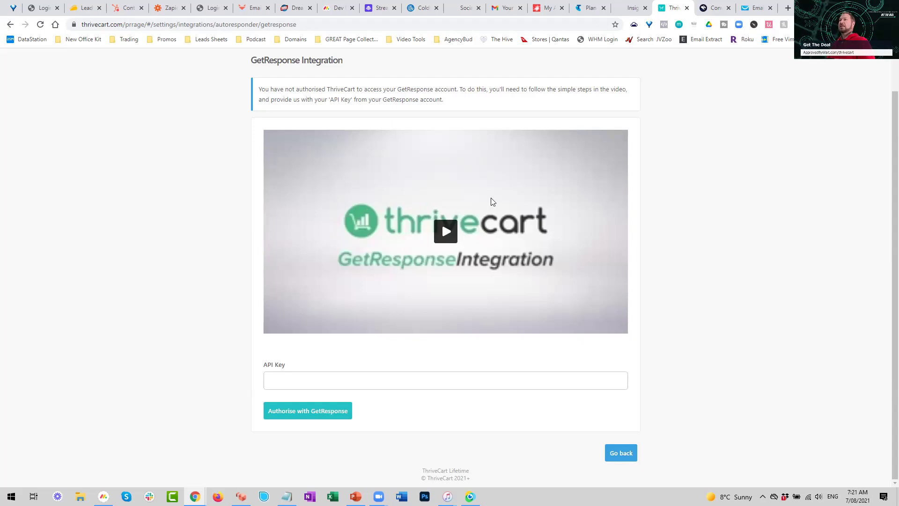
pyautogui.hotkey('alt', 'Left')
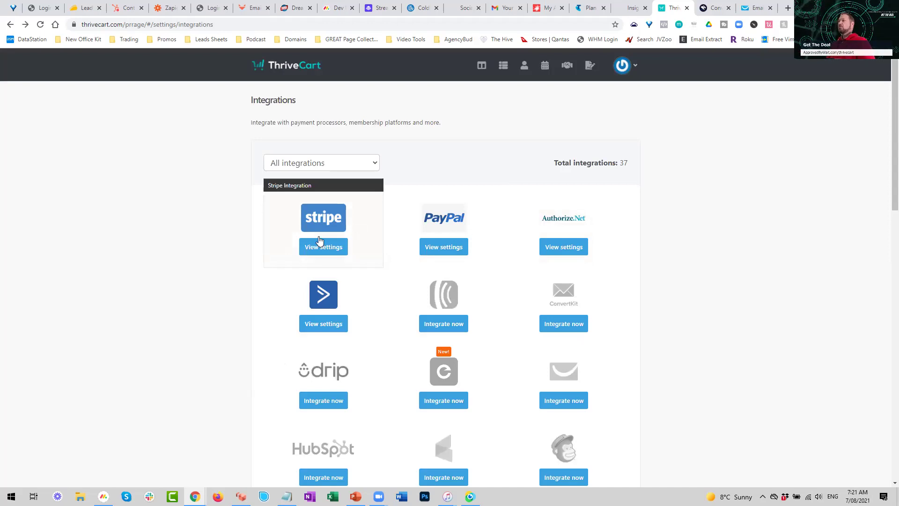
pyautogui.scroll(-2, 488, 245)
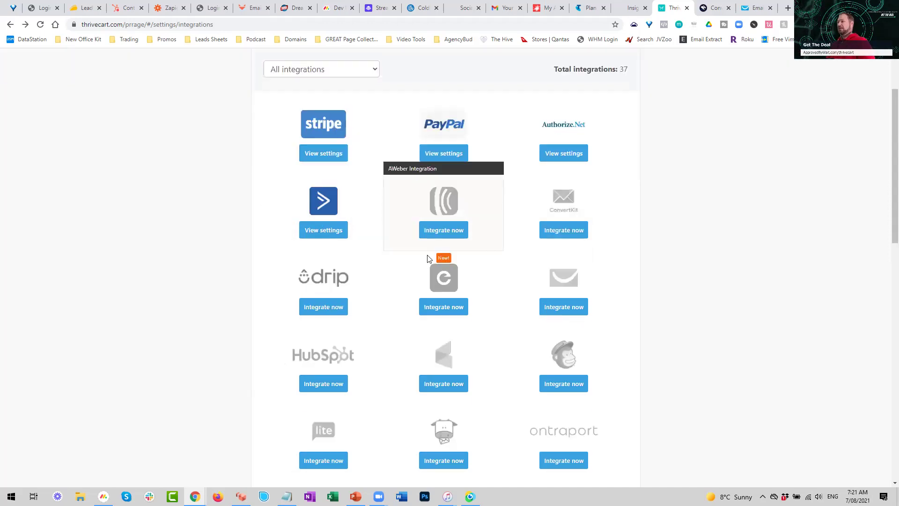
pyautogui.scroll(-1, 430, 273)
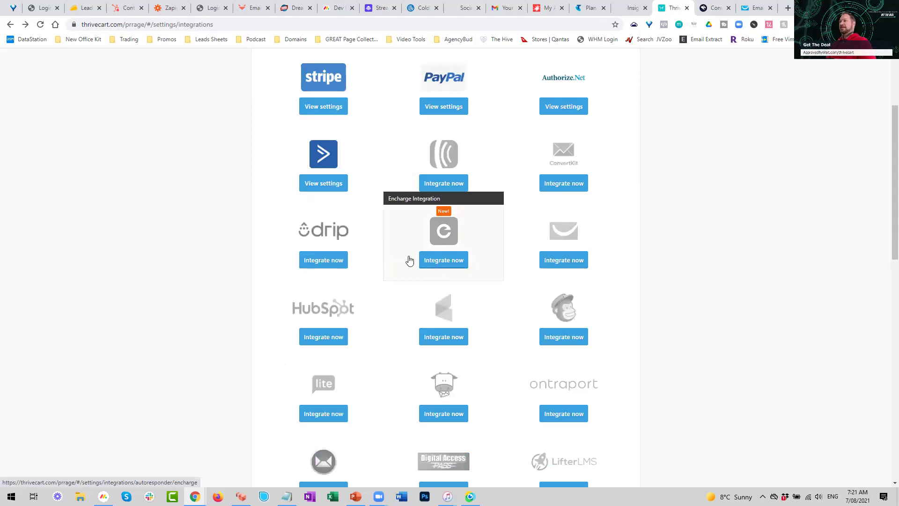
pyautogui.scroll(2, 398, 251)
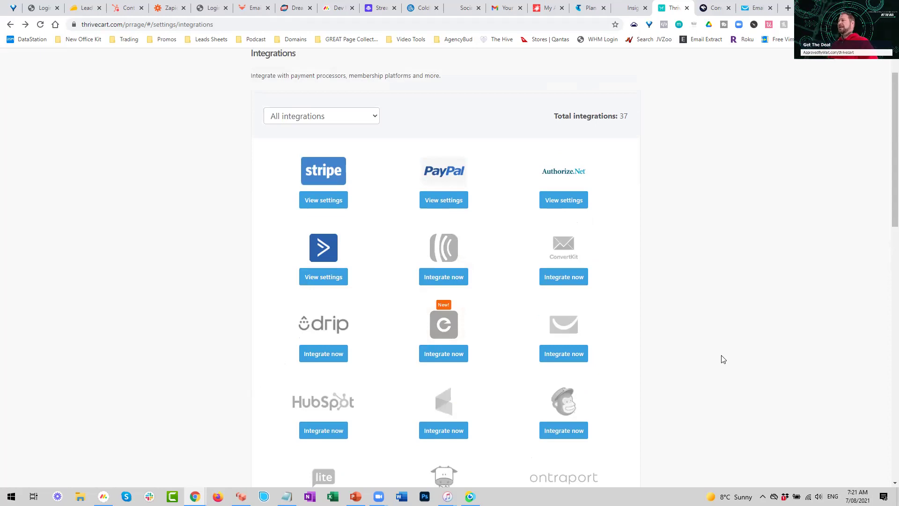
pyautogui.scroll(-2, 610, 338)
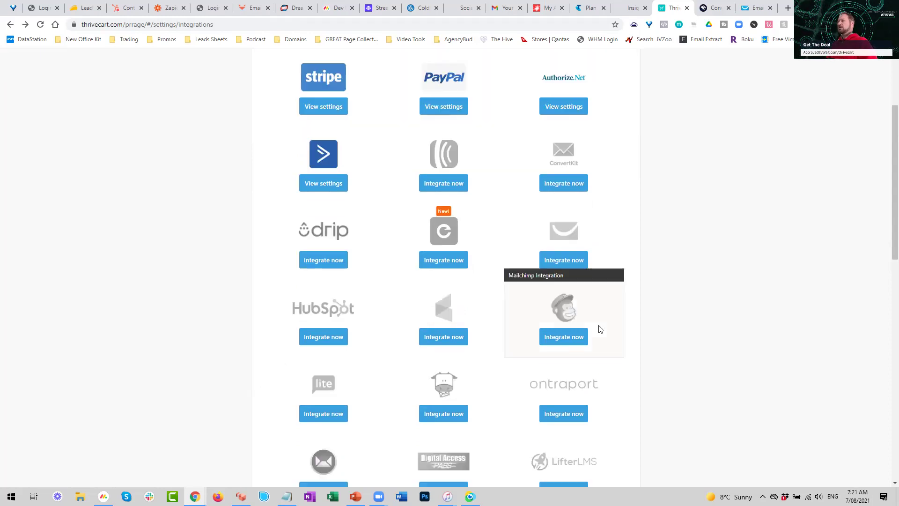
pyautogui.scroll(-1, 601, 330)
pyautogui.scroll(-5, 601, 330)
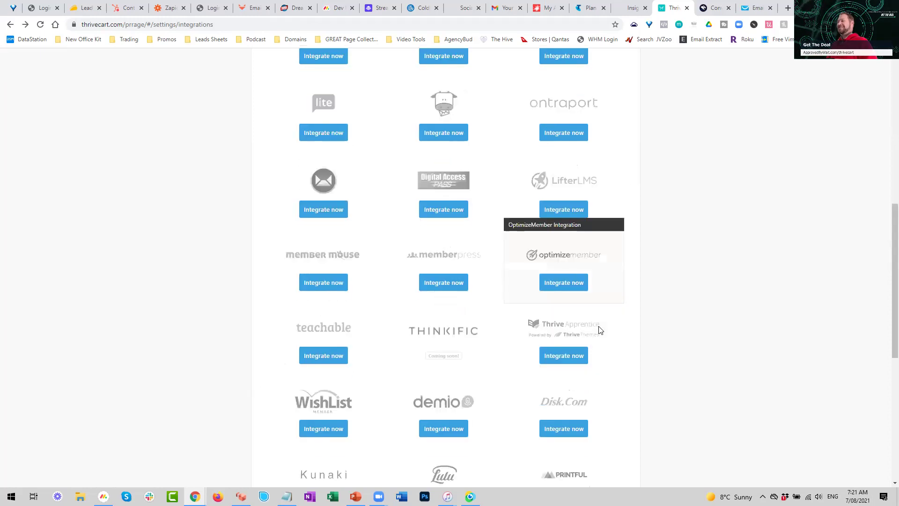
pyautogui.scroll(-6, 598, 327)
pyautogui.scroll(-2, 297, 374)
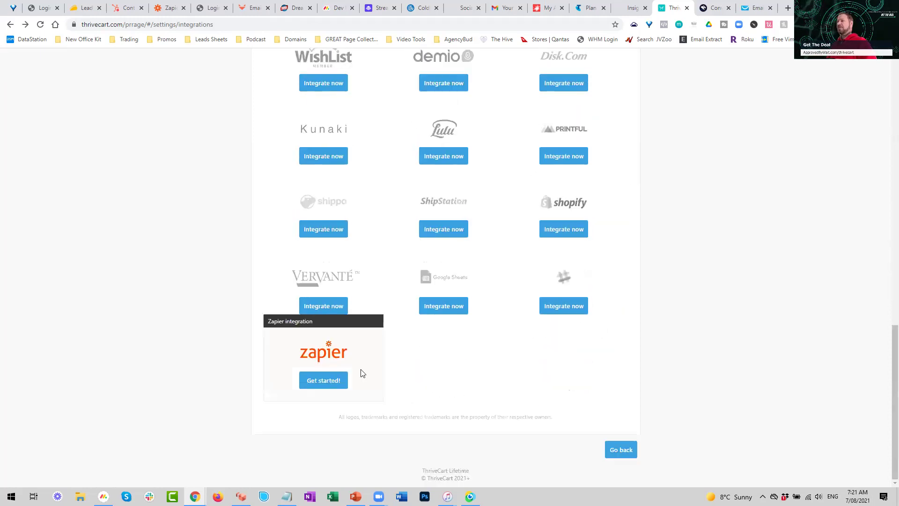
# Step: Open Zapier's ThriveCart Integrations page and browse pairing apps like Kajabi, ConvertKit and Slack
pyautogui.click(333, 380)
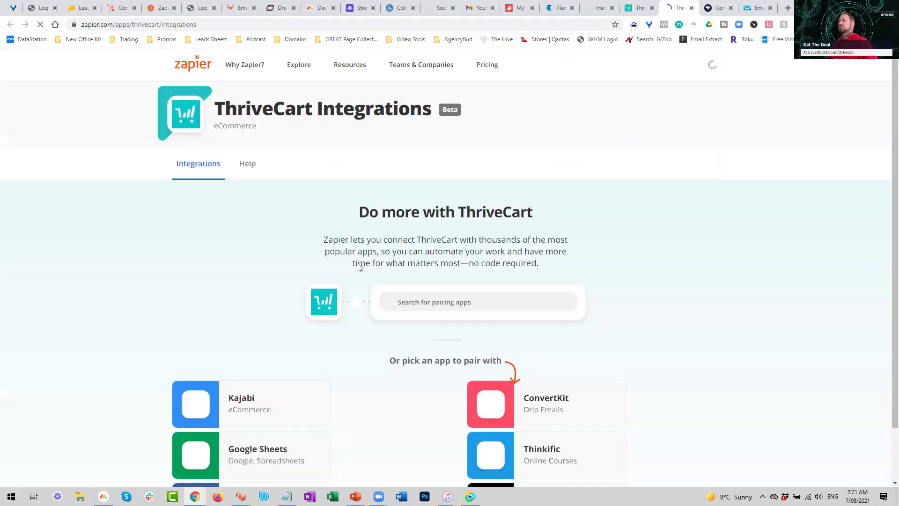
pyautogui.scroll(-2, 145, 231)
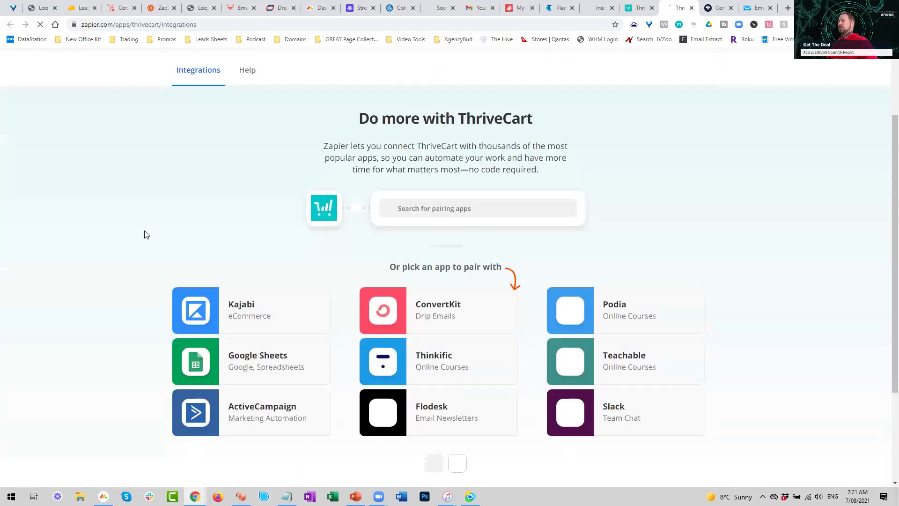
pyautogui.scroll(2, 152, 113)
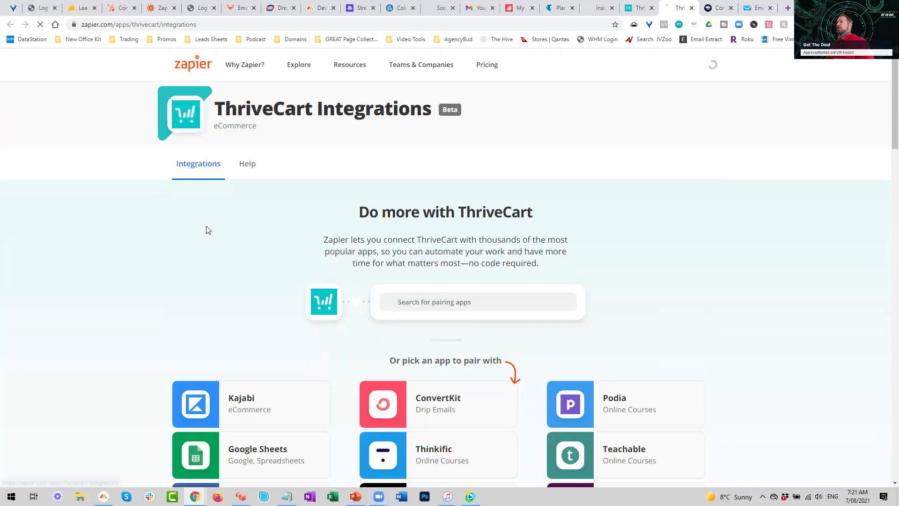
pyautogui.scroll(-2, 209, 232)
pyautogui.scroll(-2, 171, 239)
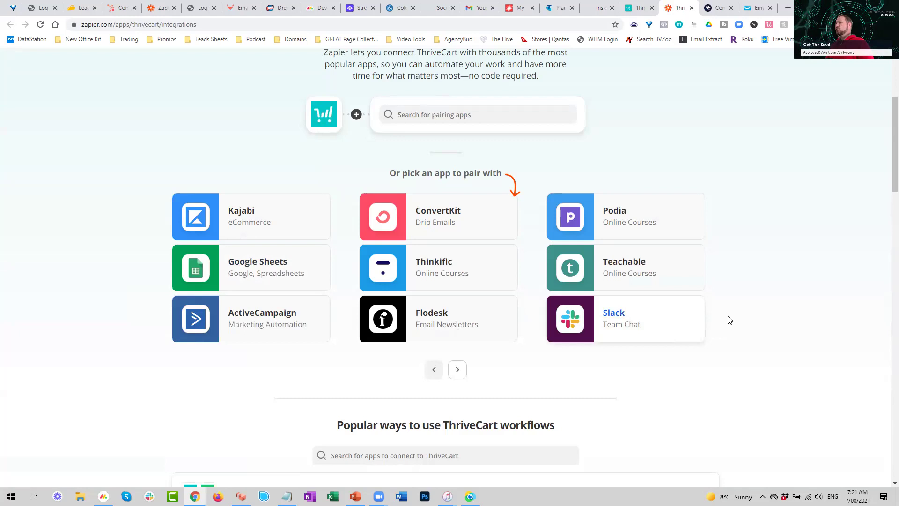
# Step: Advance the pairing-apps carousel four pages to reach Gmail, Mautic, HubSpot and Xero
pyautogui.scroll(-1, 724, 320)
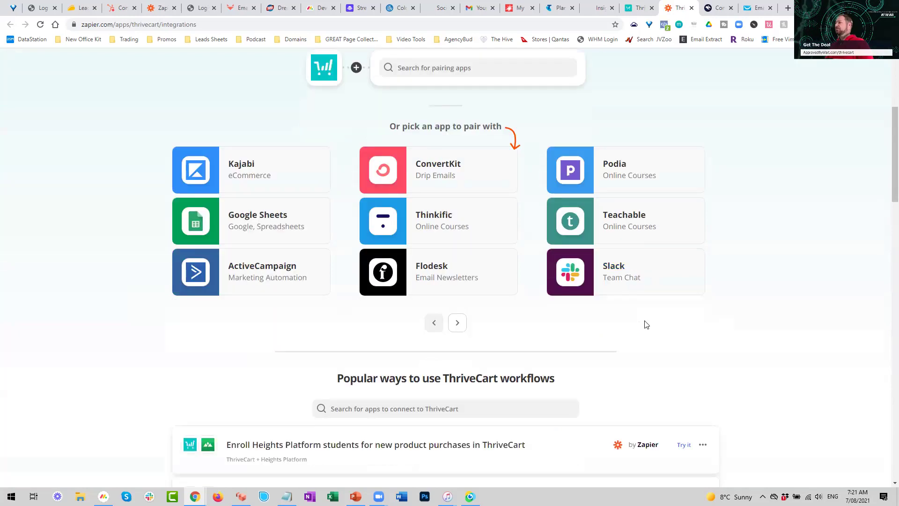
pyautogui.click(463, 328)
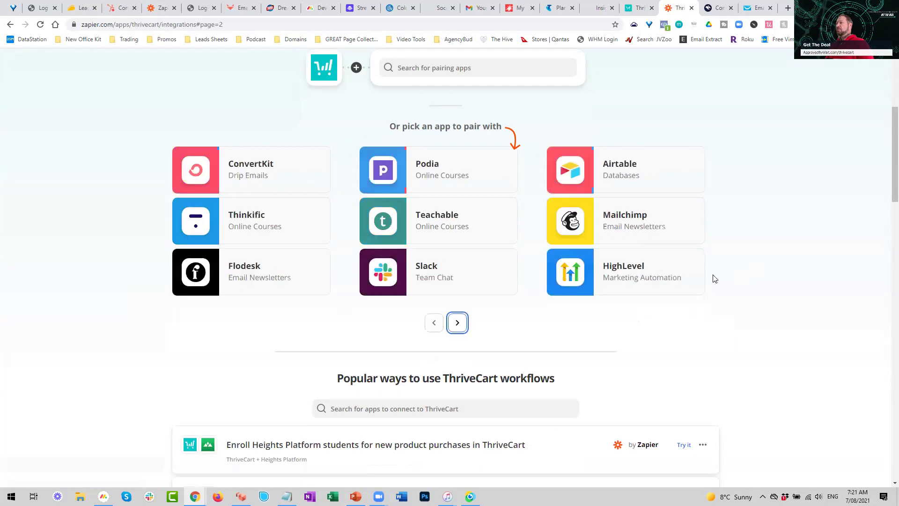
pyautogui.click(464, 325)
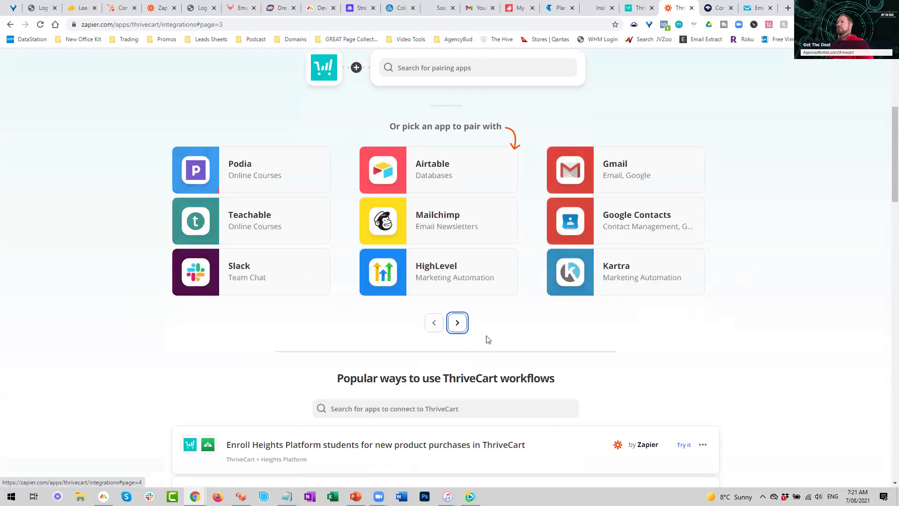
pyautogui.click(464, 323)
pyautogui.click(458, 325)
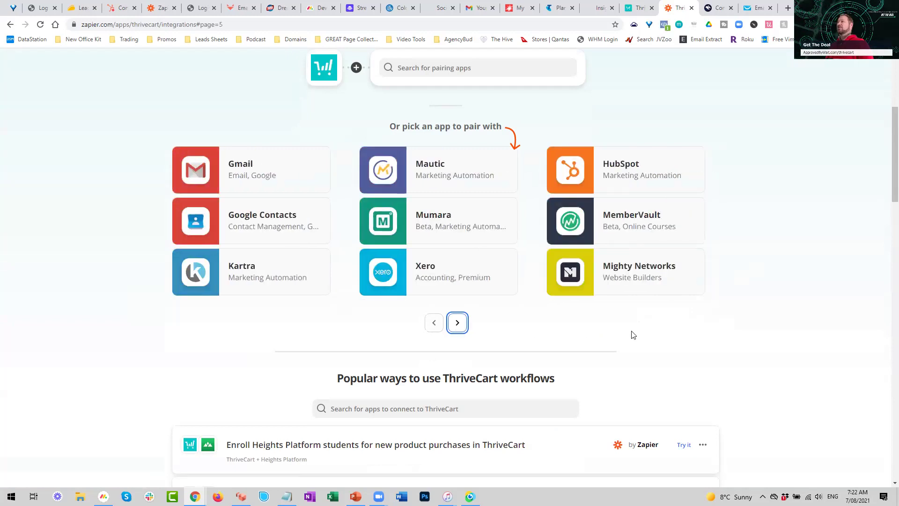
pyautogui.scroll(3, 658, 332)
pyautogui.scroll(2, 660, 306)
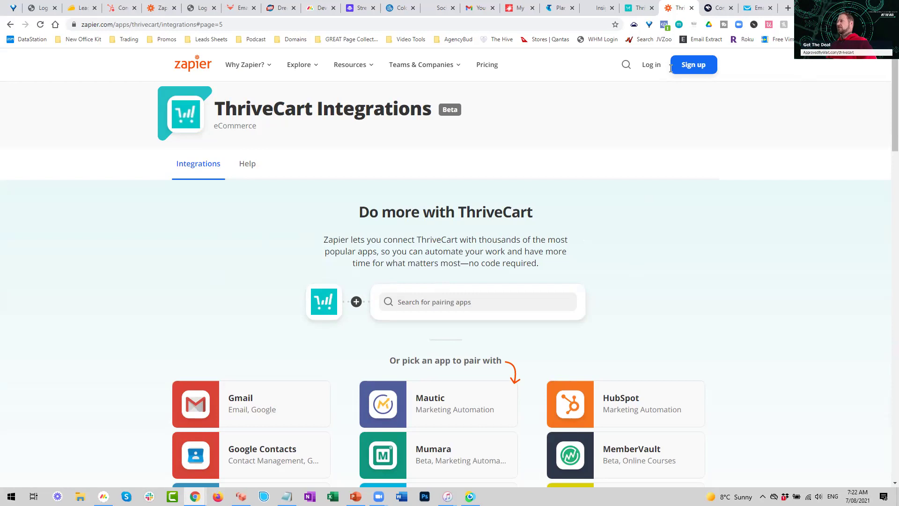
# Step: Return to the ThriveCart tab and scroll through the 37-integration list
pyautogui.hotkey('ctrl', 'shift', 'Tab')
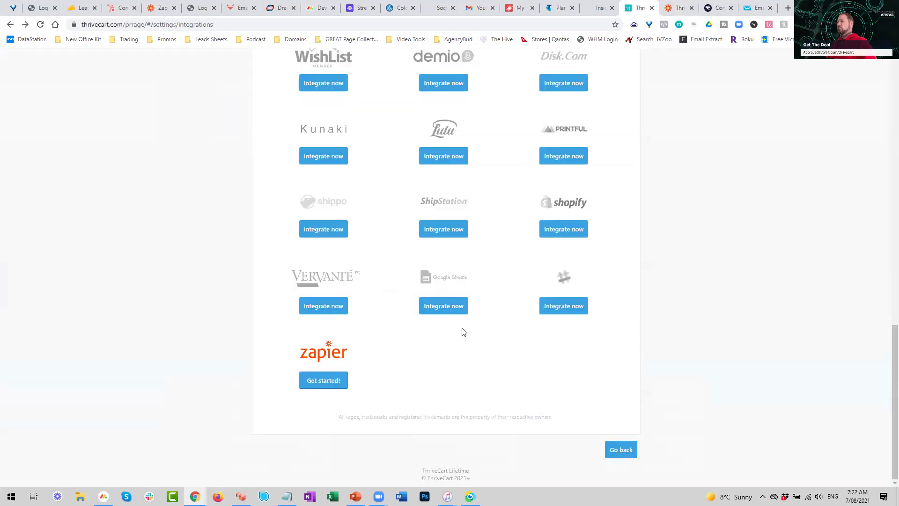
pyautogui.scroll(6, 464, 330)
pyautogui.scroll(15, 463, 331)
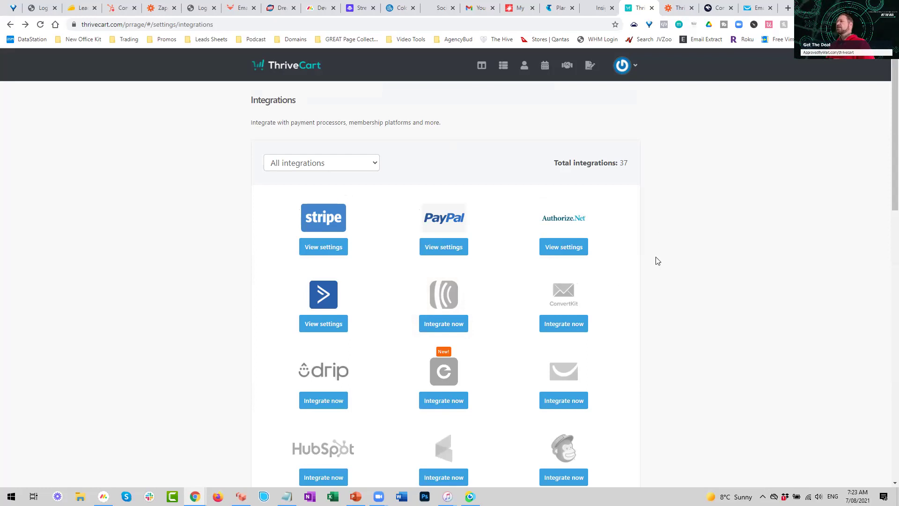
pyautogui.scroll(-2, 654, 268)
pyautogui.scroll(-4, 810, 263)
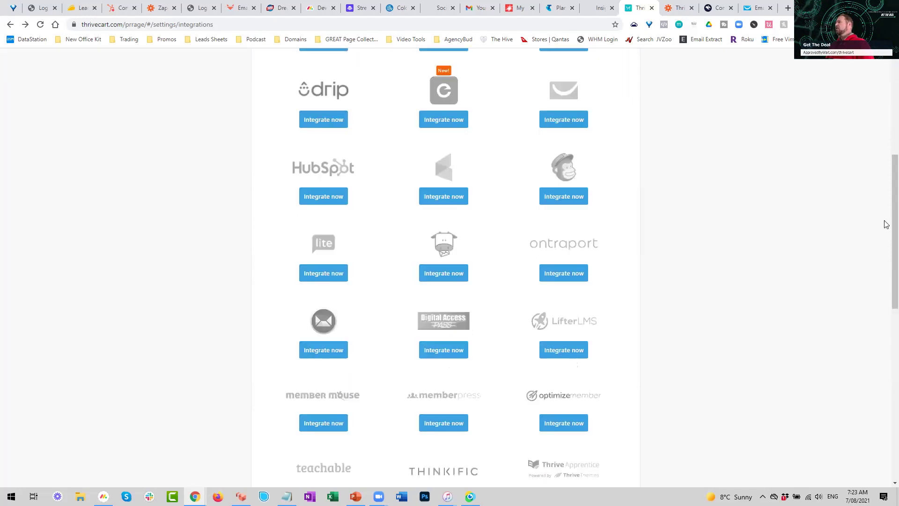
pyautogui.scroll(-7, 886, 281)
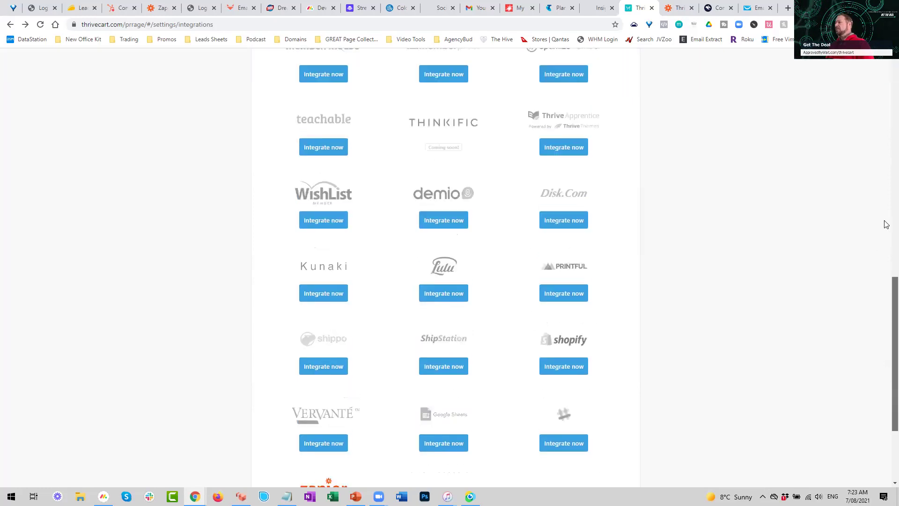
pyautogui.moveTo(886, 124); pyautogui.dragTo(726, 190)
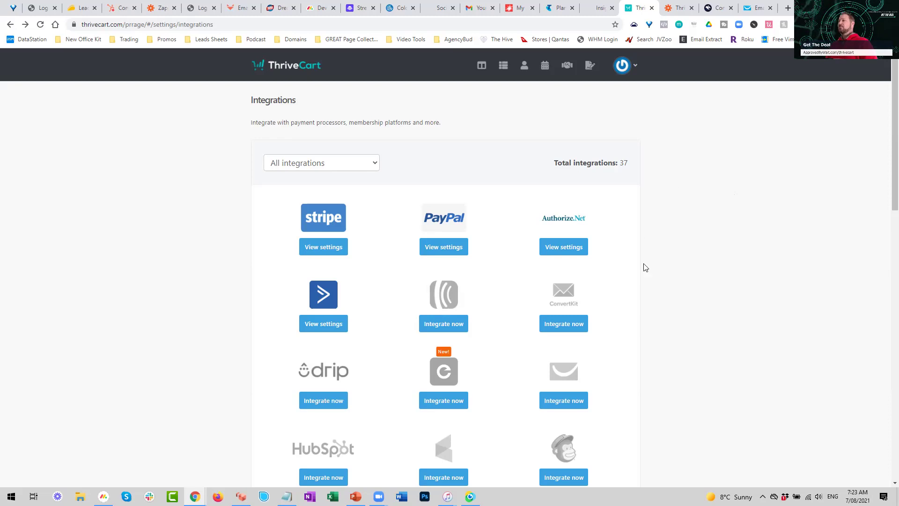
pyautogui.scroll(-7, 641, 273)
pyautogui.scroll(-1, 640, 272)
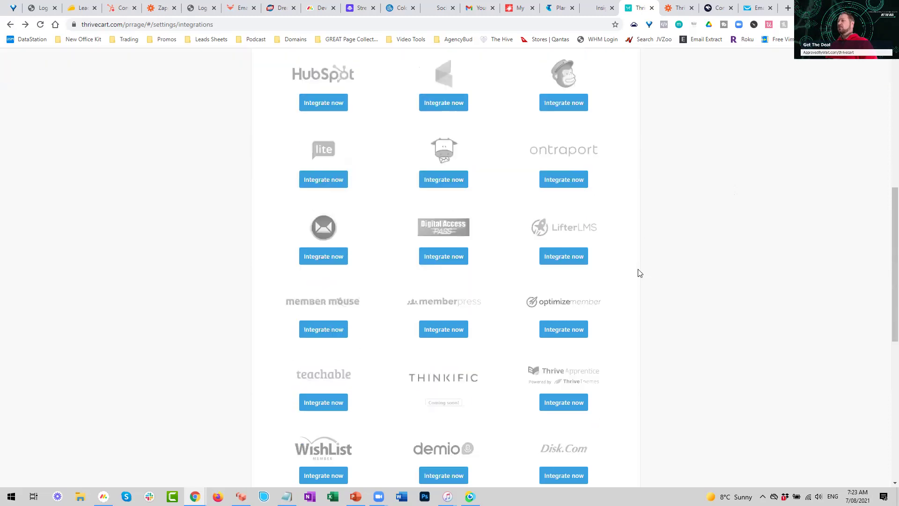
pyautogui.scroll(-1, 675, 241)
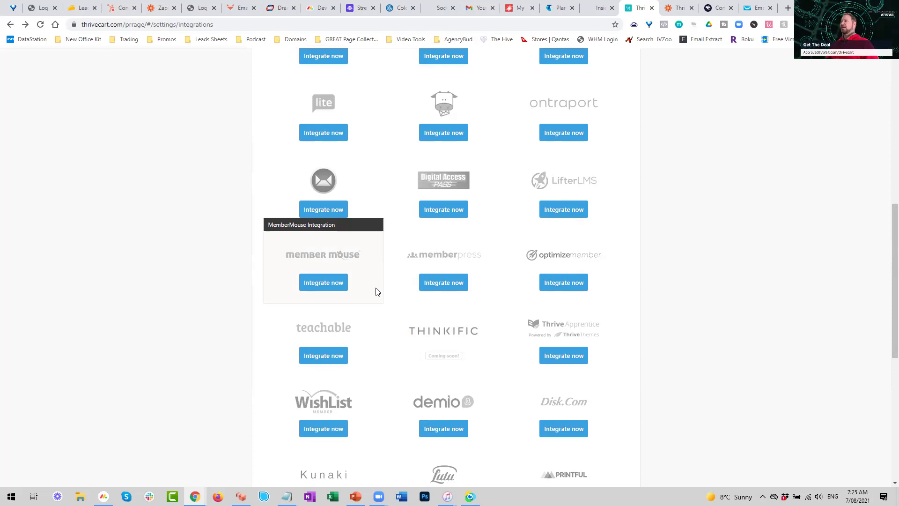
pyautogui.scroll(9, 82, 309)
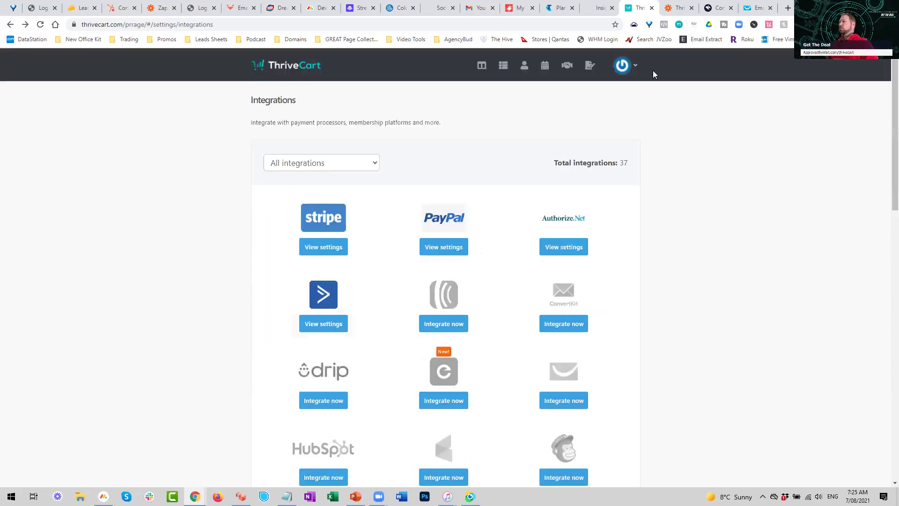
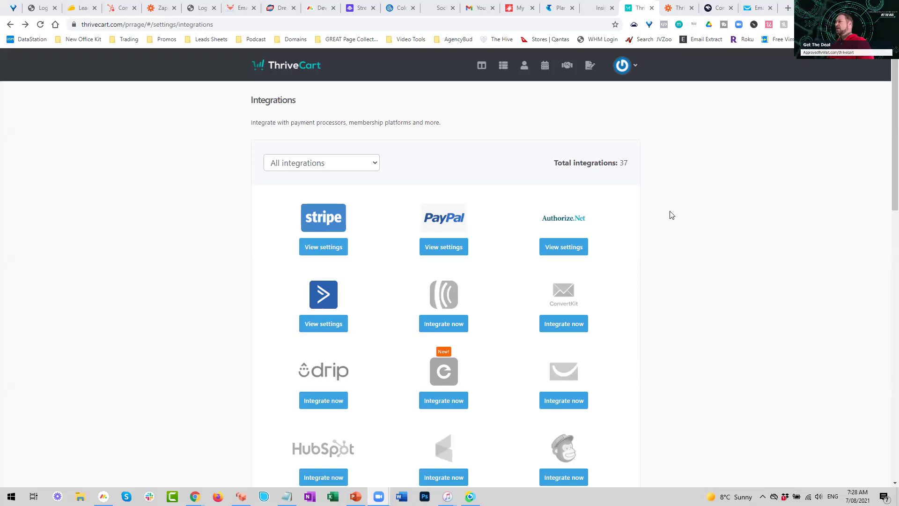
# Step: Return to the ThriveCart dashboard, showing zero views, zero sales and $0 net revenue today
pyautogui.click(477, 69)
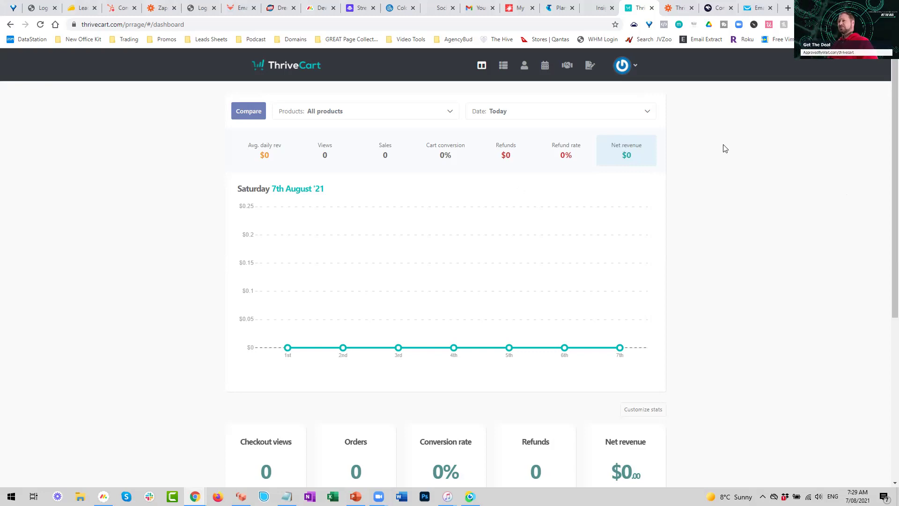
# Step: Open the Products list and start a new product, with the Digital type offered
pyautogui.click(504, 67)
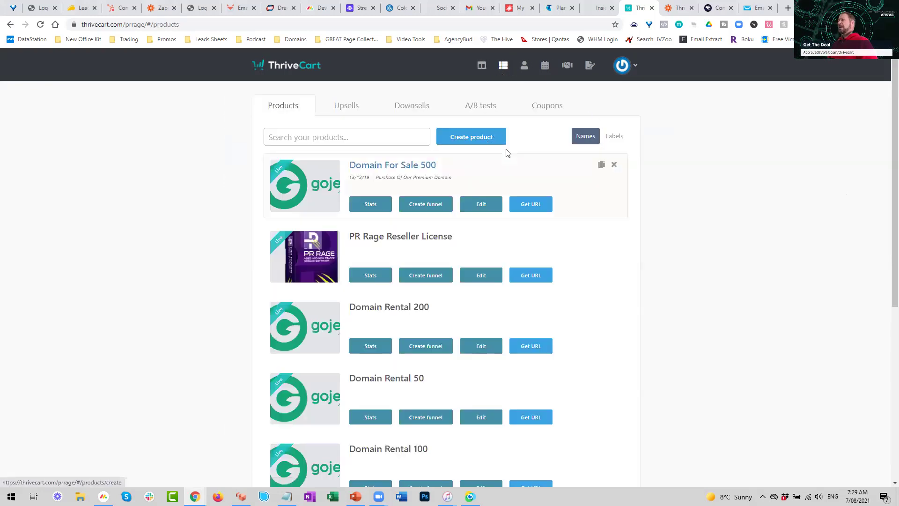
pyautogui.click(471, 142)
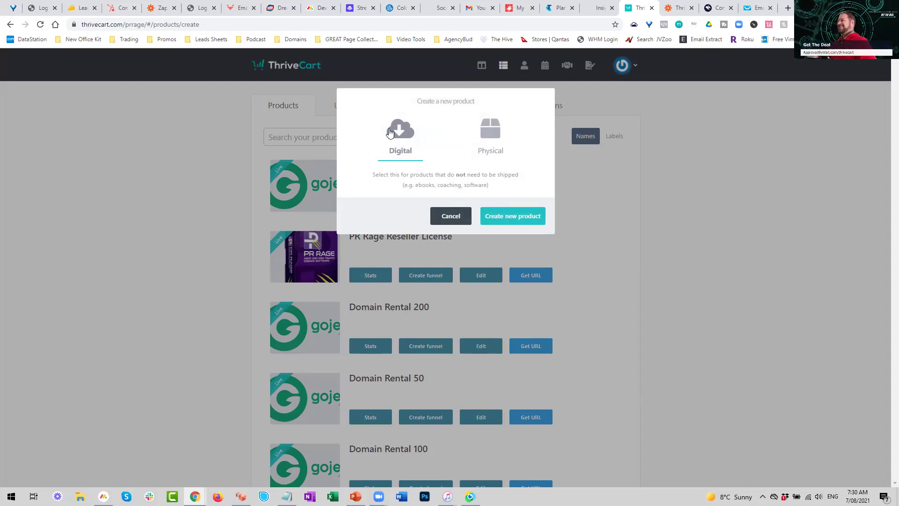
# Step: Create the digital product, opening its 'Untitled product' Options page in Test mode
pyautogui.click(524, 217)
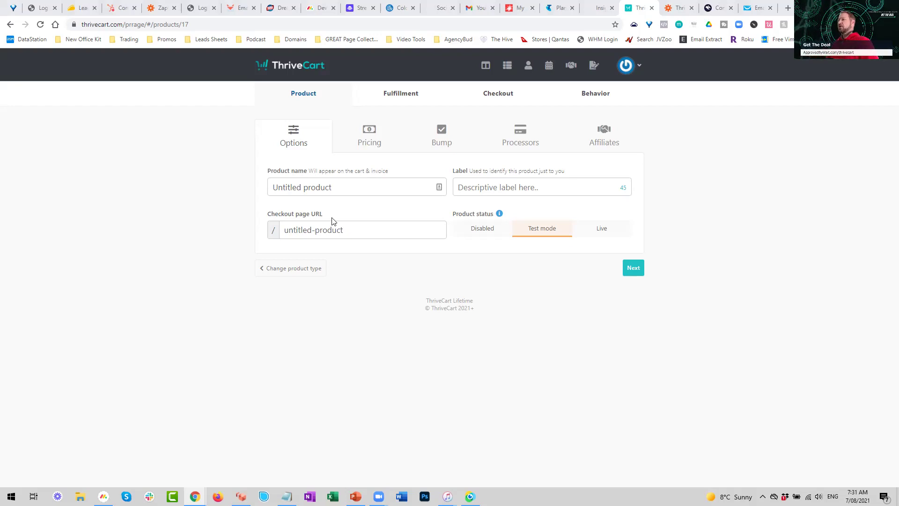
# Step: Name the product 'Demo Webinar 500', keeping slug demo-webinar-500, and label it 'My Description'
pyautogui.click(373, 186)
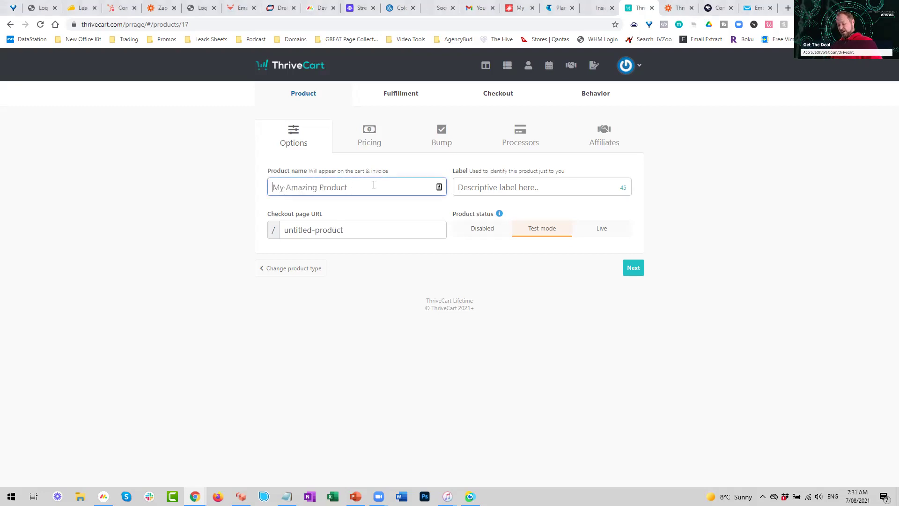
pyautogui.write('Demo Webinar 500')
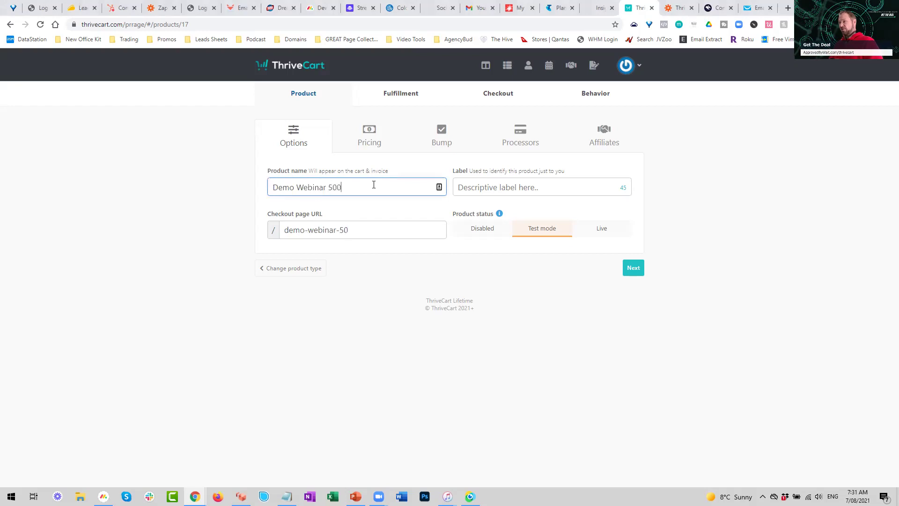
pyautogui.moveTo(359, 233); pyautogui.dragTo(282, 237)
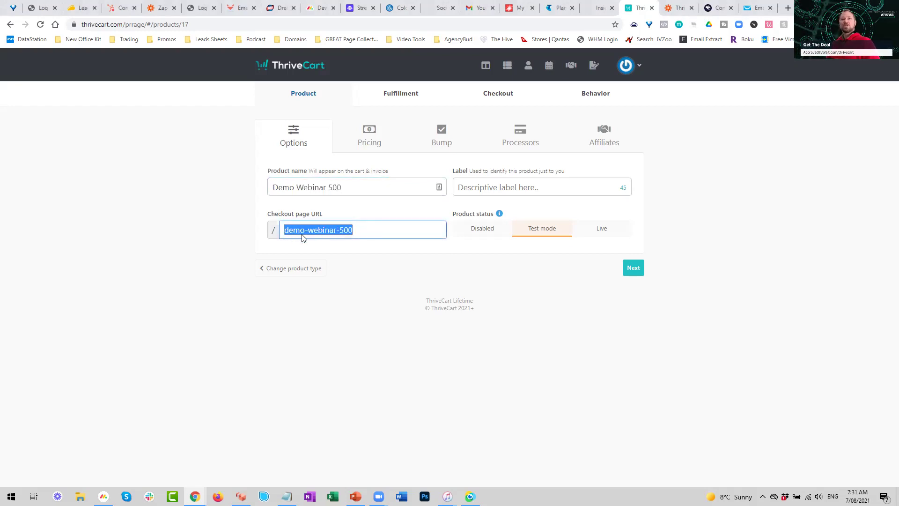
pyautogui.click(389, 218)
pyautogui.click(494, 188)
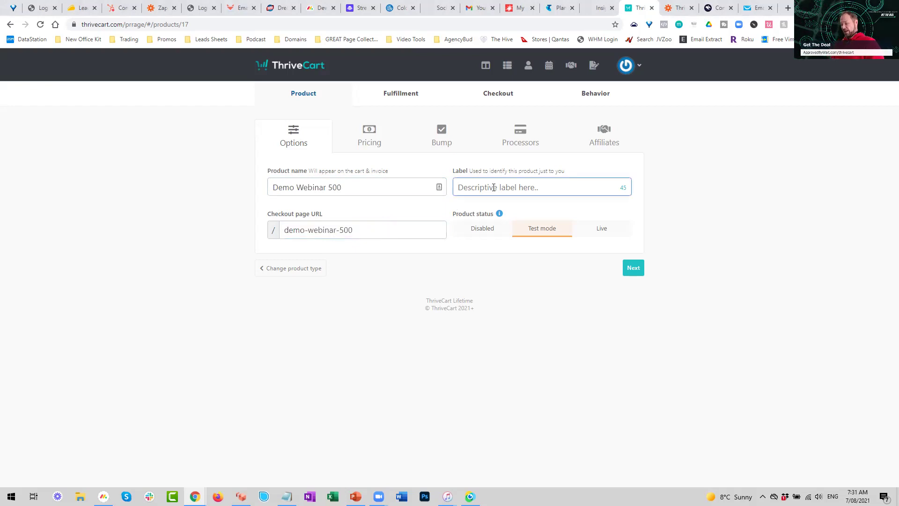
pyautogui.write('My ')
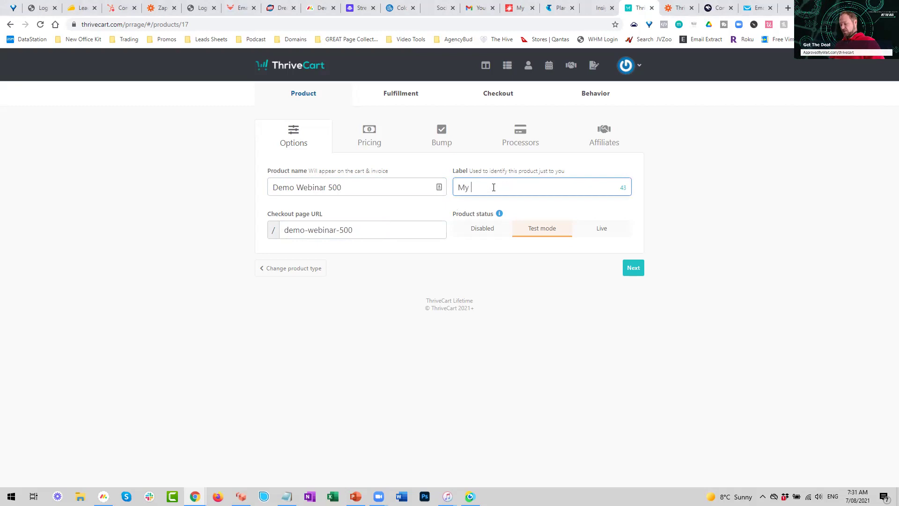
pyautogui.write('Description')
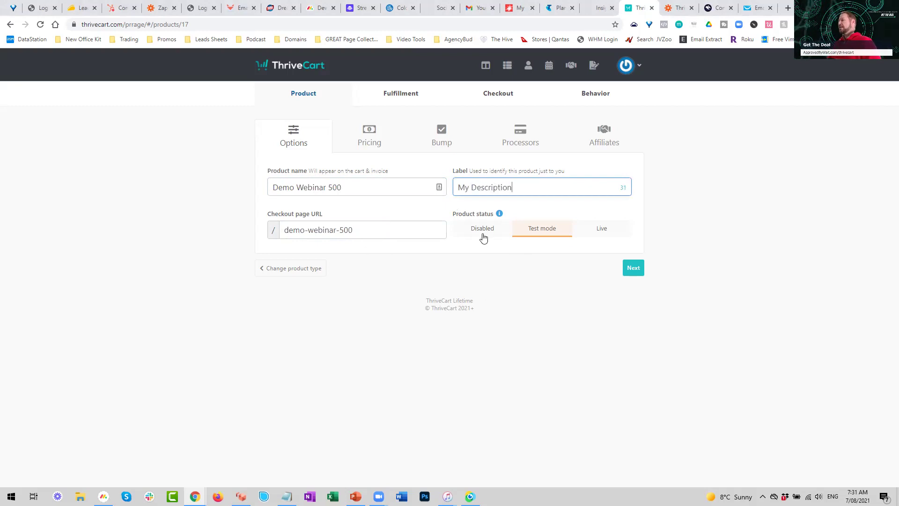
# Step: Set the product status to Live and keep USD as the Pricing currency
pyautogui.click(603, 237)
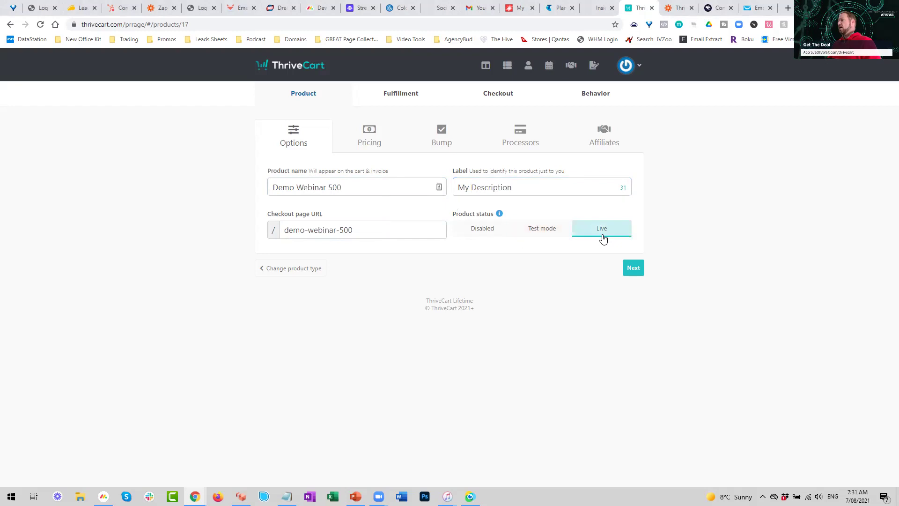
pyautogui.click(552, 237)
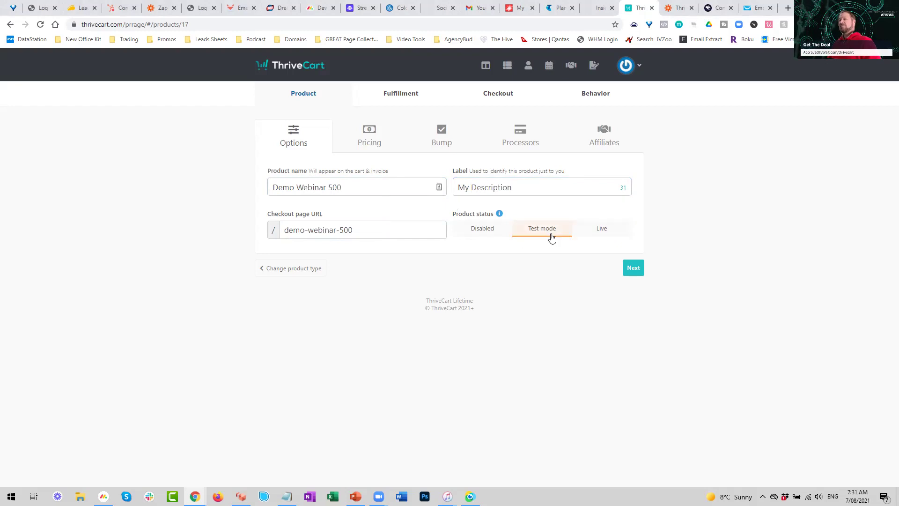
pyautogui.click(577, 236)
pyautogui.click(627, 274)
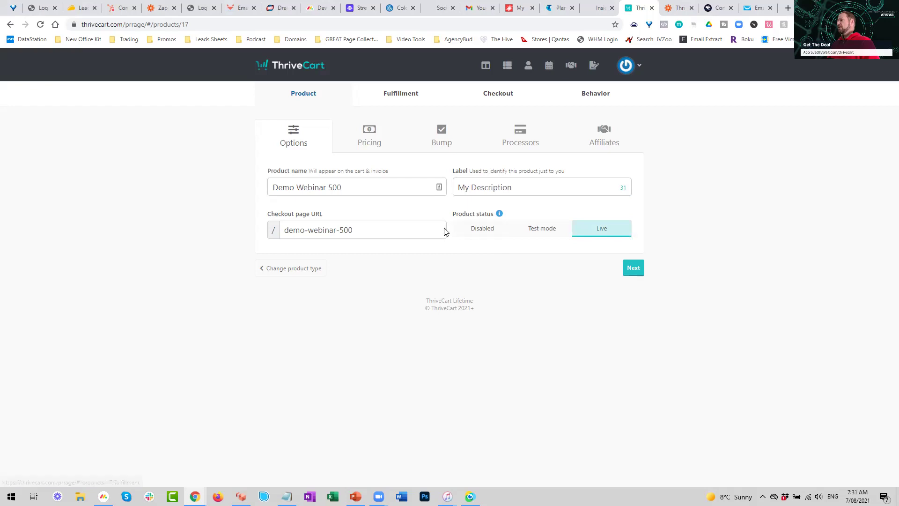
pyautogui.click(473, 206)
pyautogui.click(474, 204)
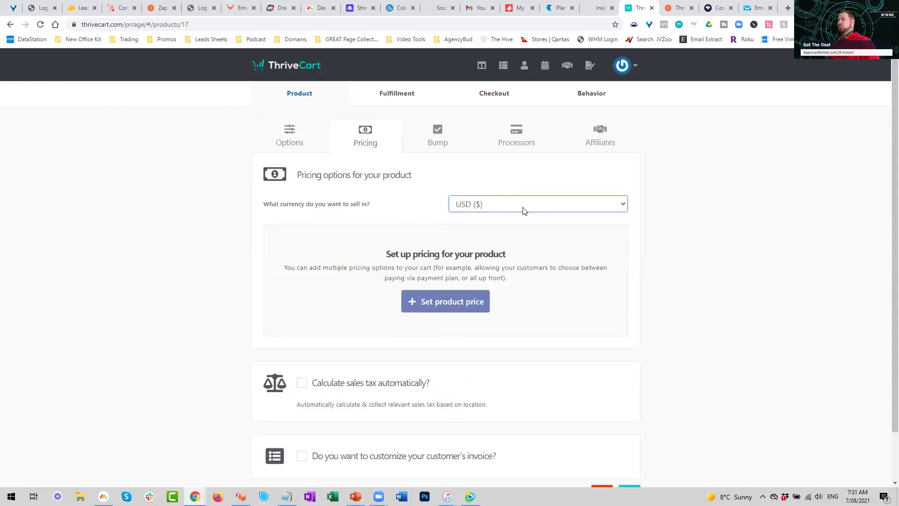
# Step: Add and save a one-time fee price of $500.00, one purchase at a time
pyautogui.scroll(-1, 561, 228)
pyautogui.click(462, 255)
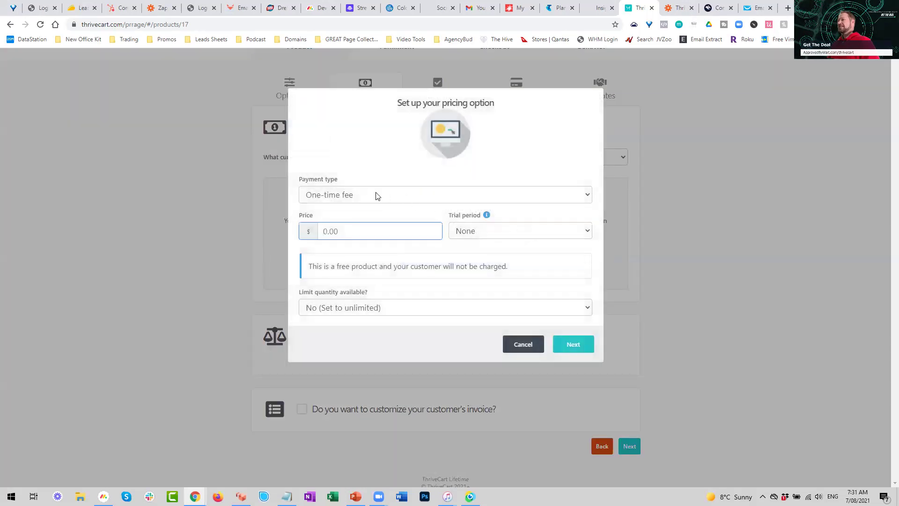
pyautogui.click(375, 197)
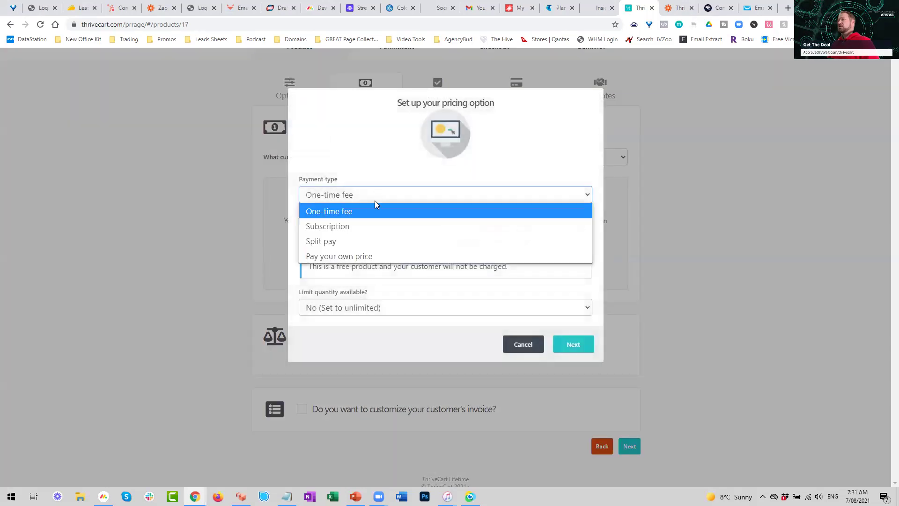
pyautogui.click(352, 211)
pyautogui.click(370, 231)
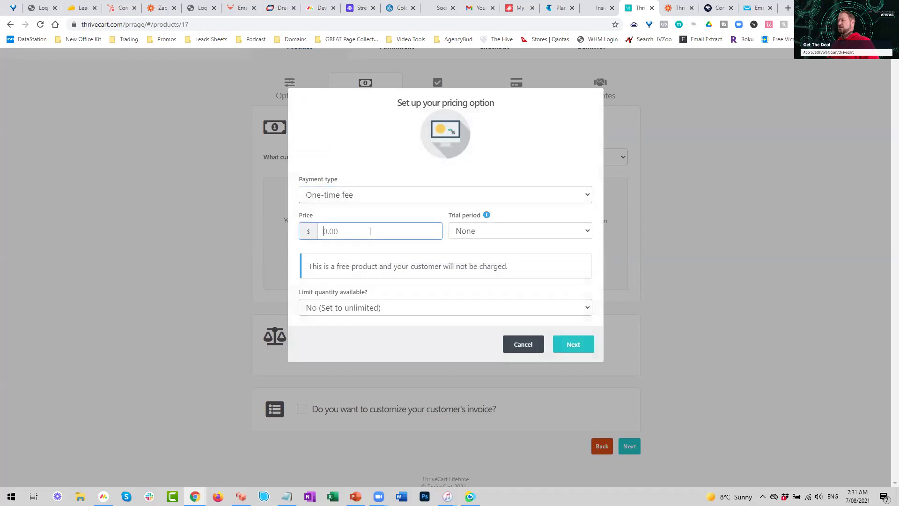
pyautogui.write('500.00')
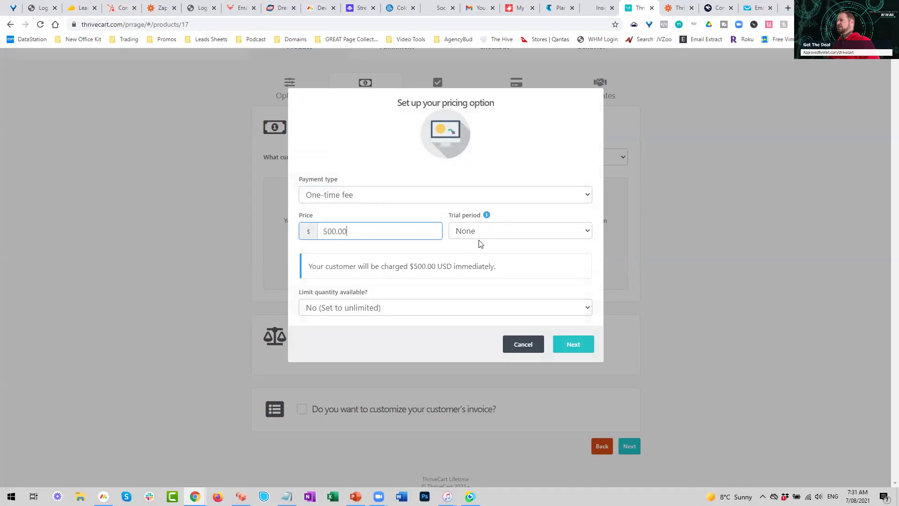
pyautogui.click(570, 343)
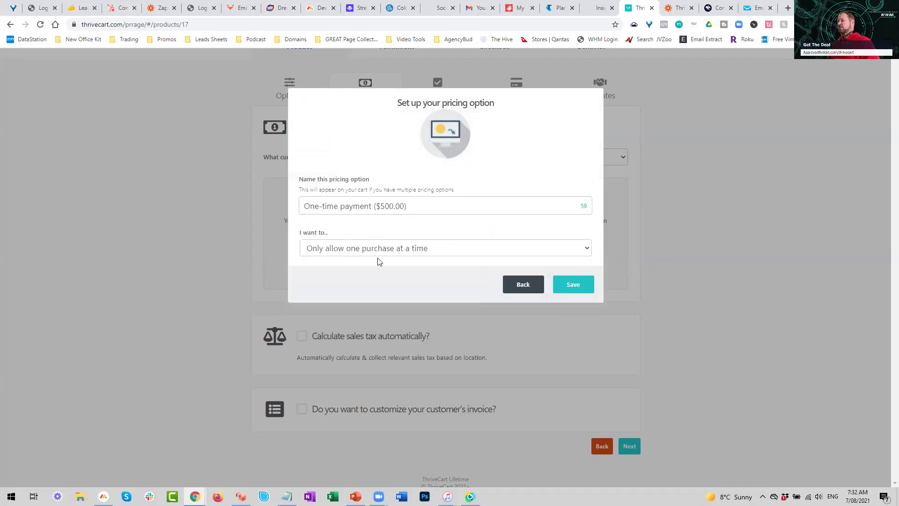
pyautogui.click(504, 247)
pyautogui.click(504, 246)
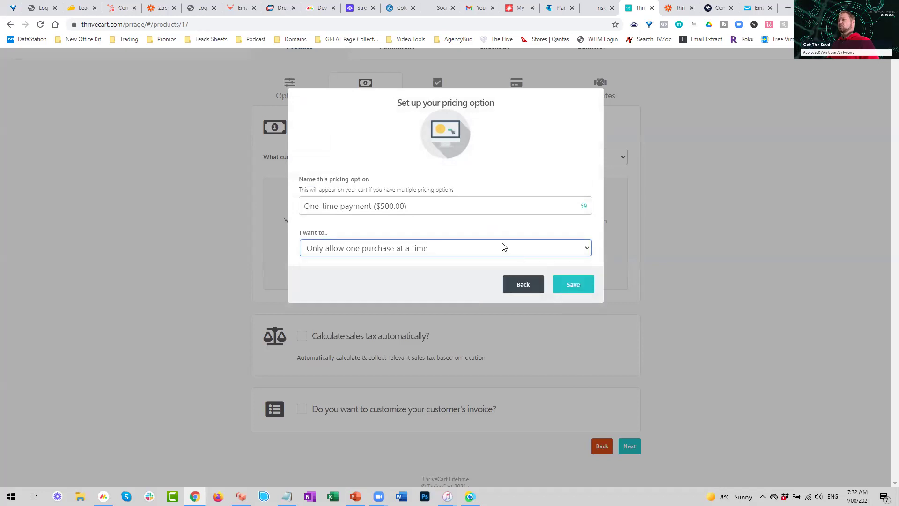
pyautogui.click(569, 284)
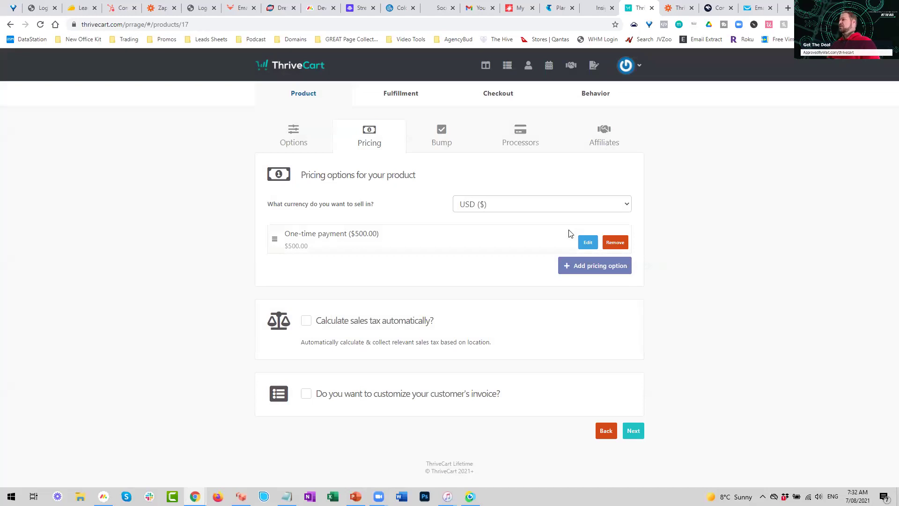
# Step: Pass the bump offer and route the product's Stripe payments to the company account
pyautogui.click(640, 431)
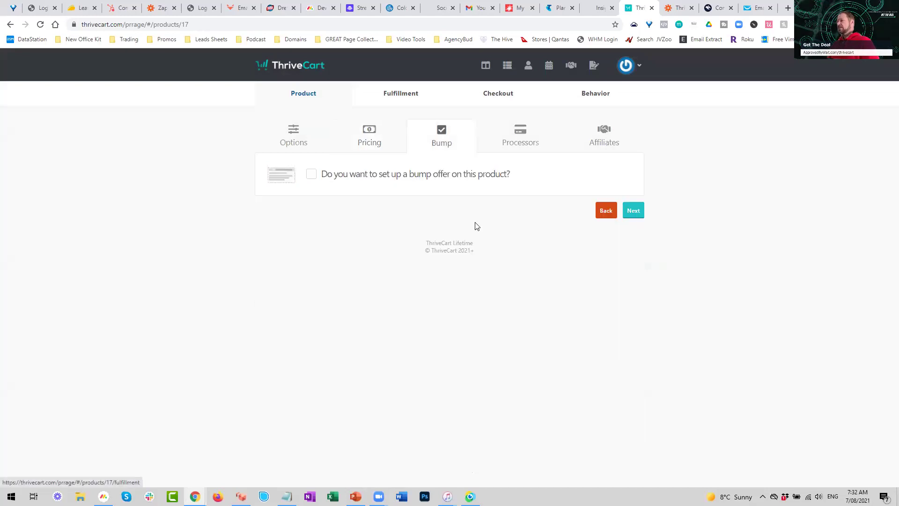
pyautogui.click(635, 214)
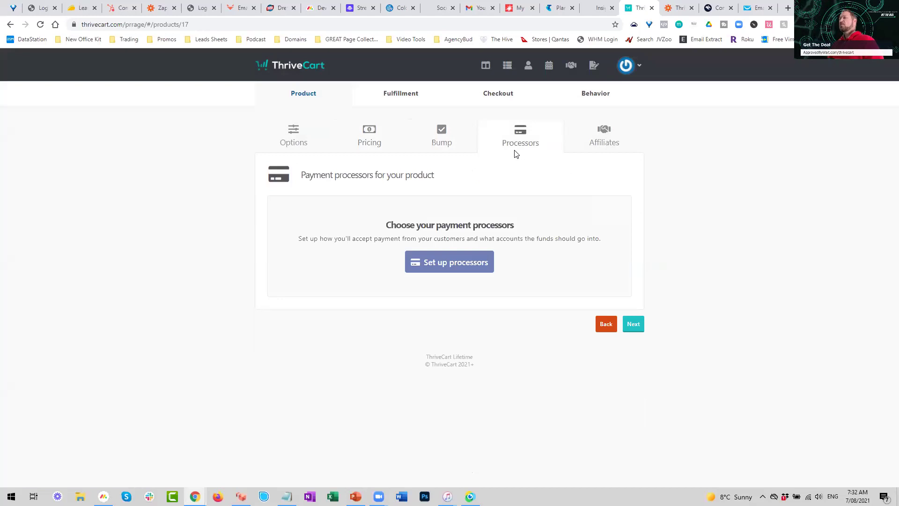
pyautogui.click(430, 268)
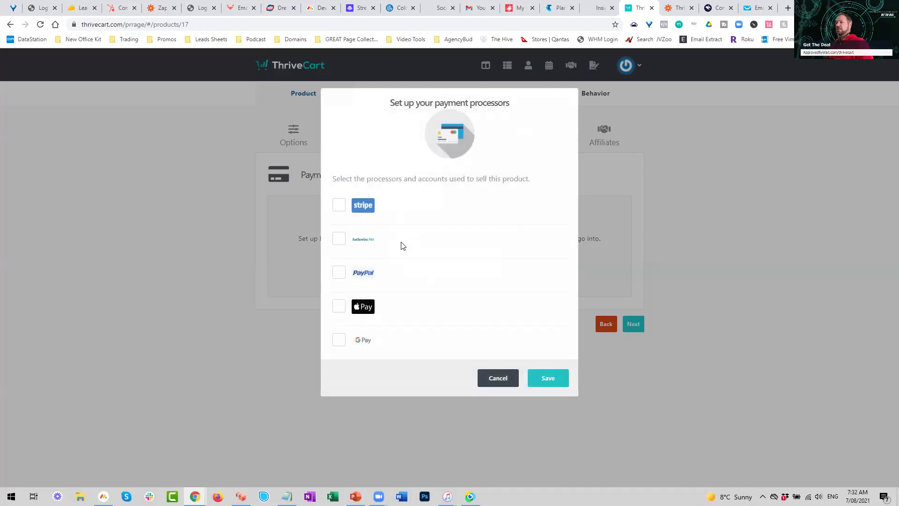
pyautogui.click(358, 226)
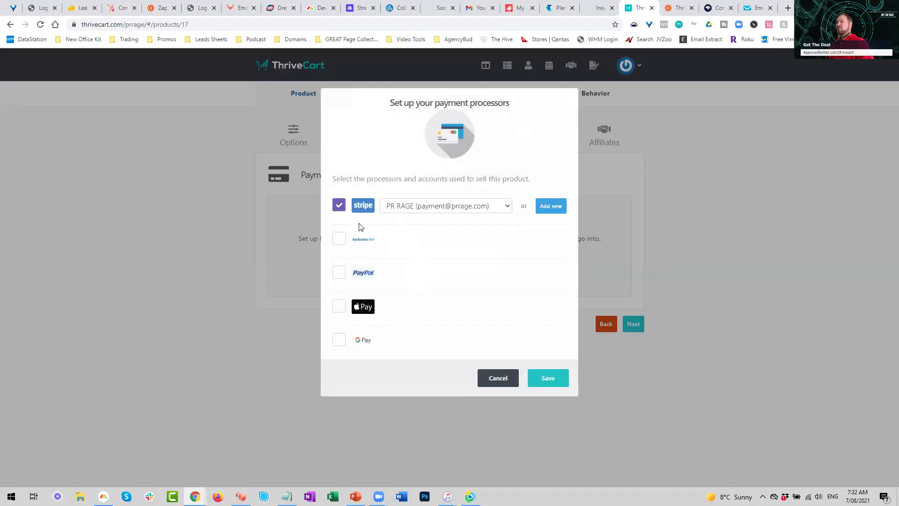
pyautogui.click(453, 205)
pyautogui.click(444, 236)
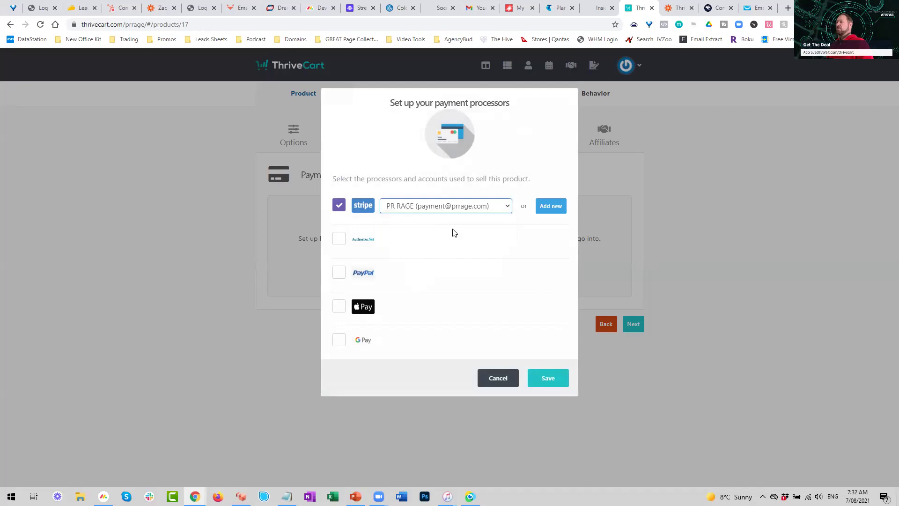
pyautogui.click(546, 377)
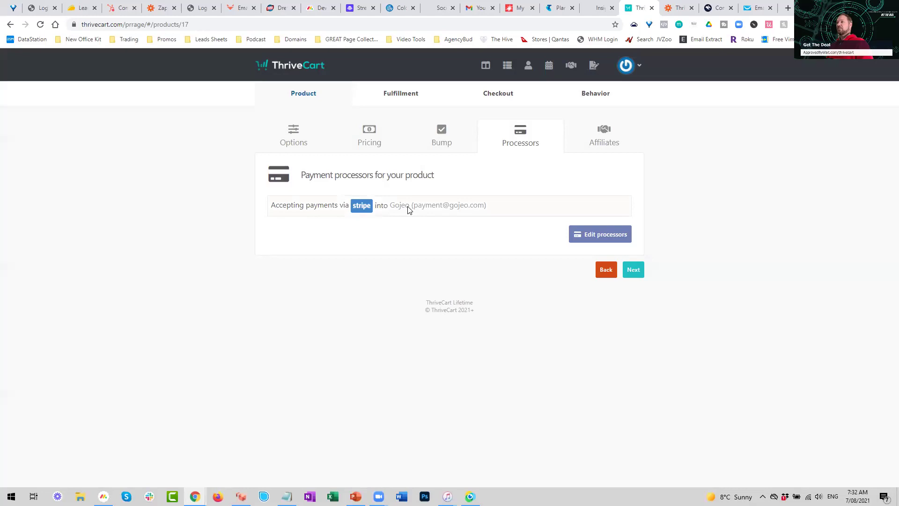
# Step: Also accept payments through PayPal, then proceed past affiliates to Fulfillment
pyautogui.click(576, 233)
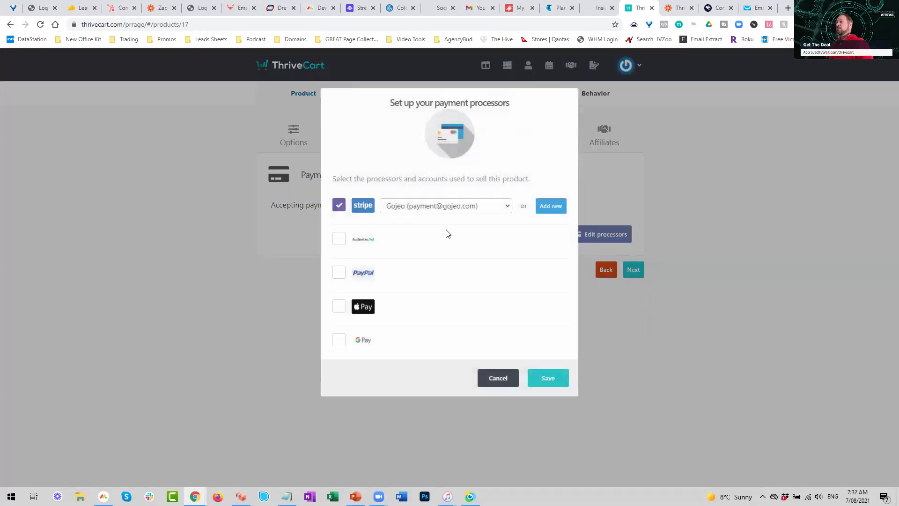
pyautogui.click(382, 280)
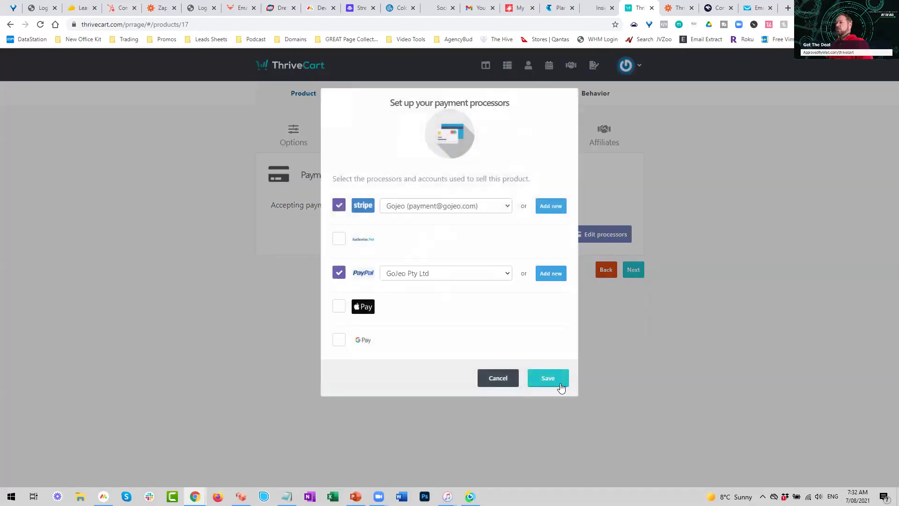
pyautogui.click(558, 380)
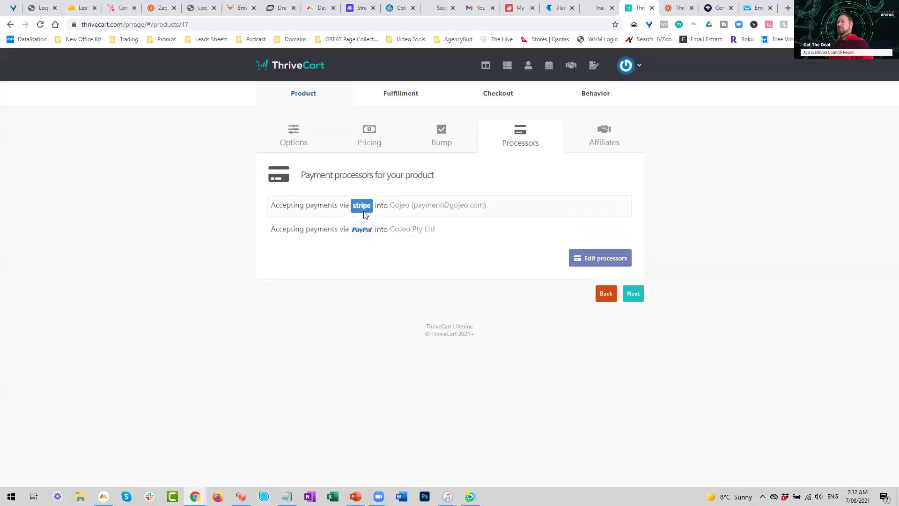
pyautogui.click(633, 298)
pyautogui.click(635, 211)
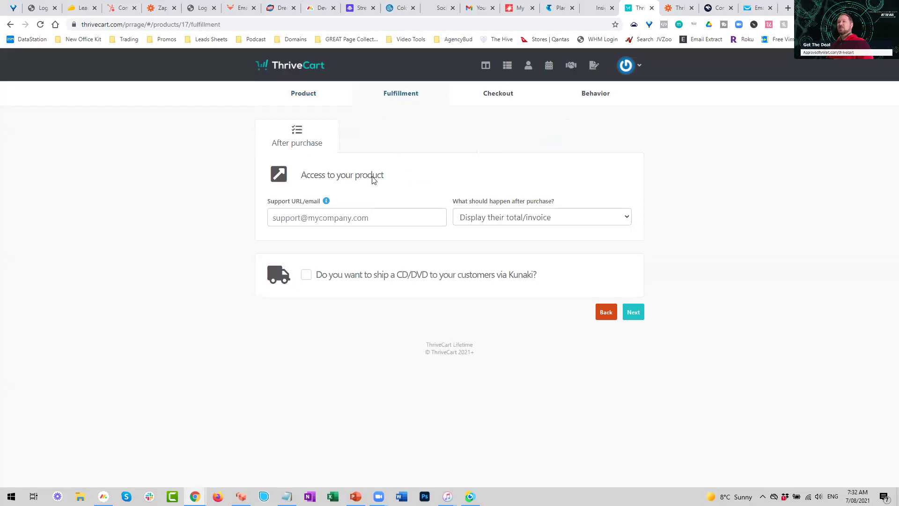
pyautogui.click(334, 219)
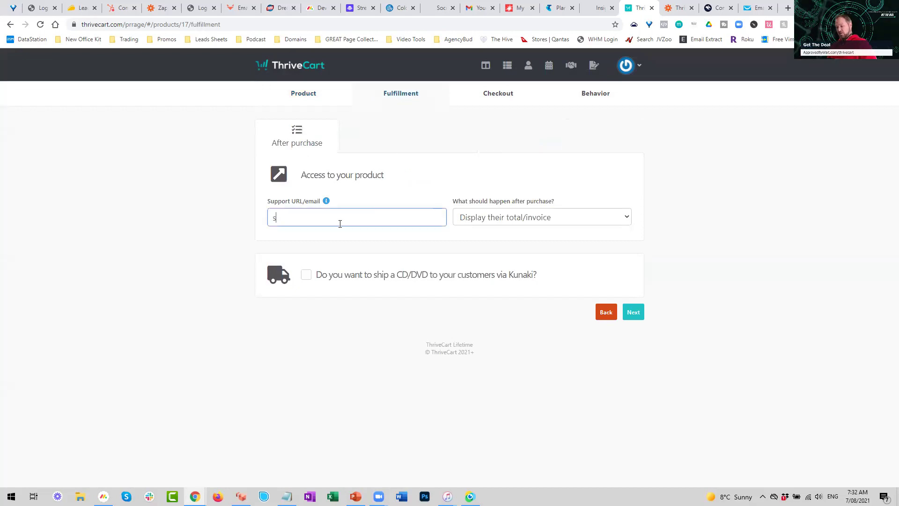
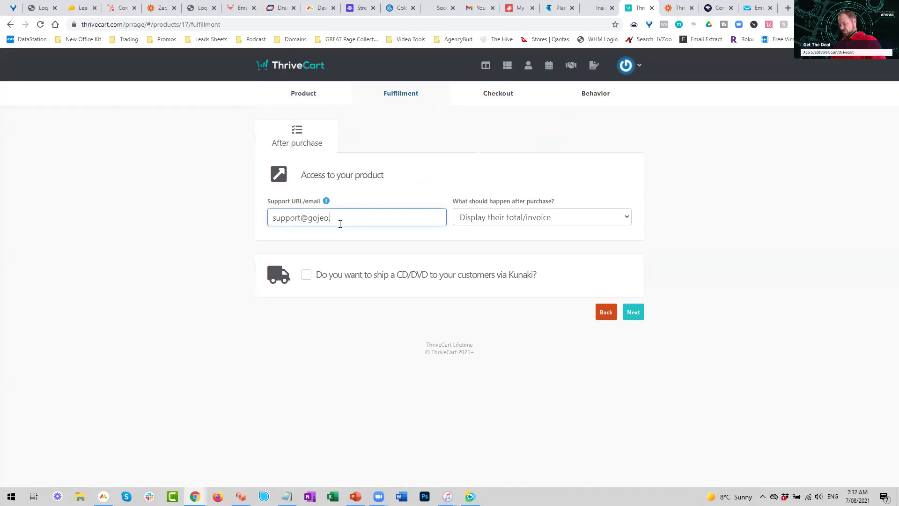
pyautogui.click(523, 217)
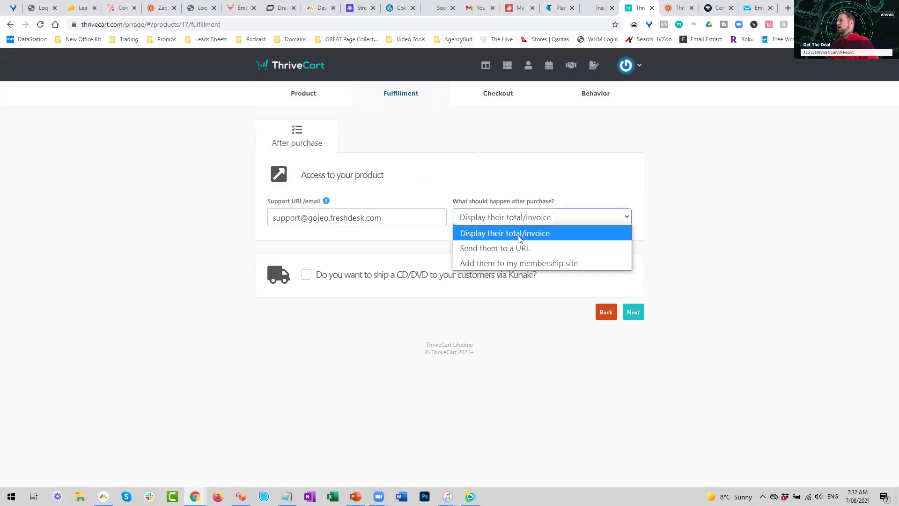
pyautogui.click(482, 249)
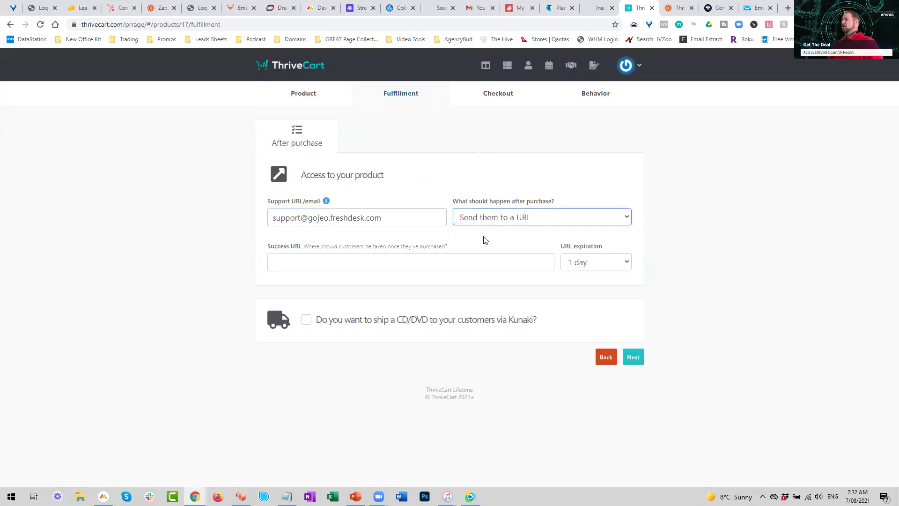
pyautogui.click(334, 268)
pyautogui.write('zzcold')
pyautogui.write('/')
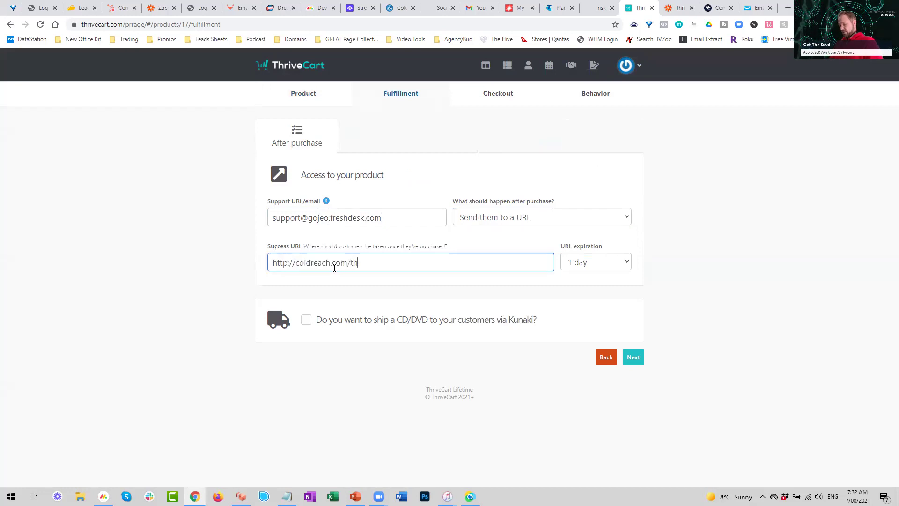
pyautogui.press('BackSpace')
pyautogui.press('BackSpace')
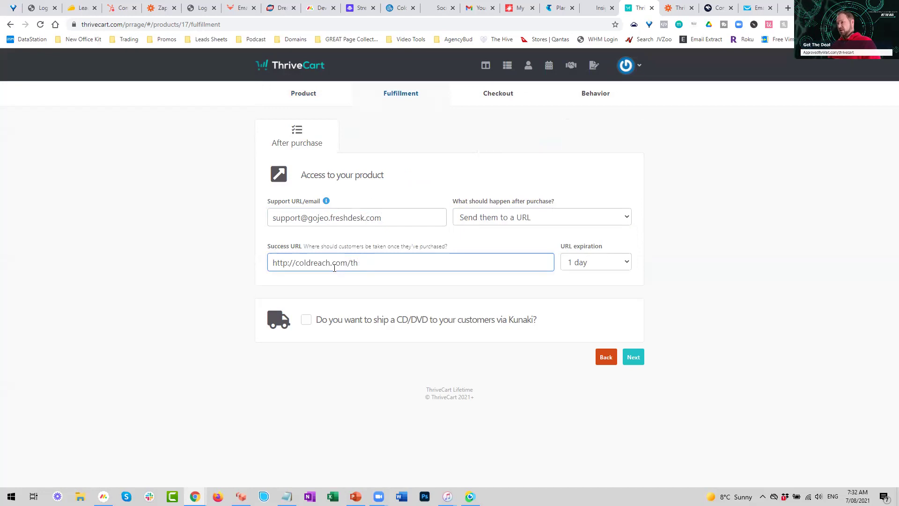
pyautogui.write('anks')
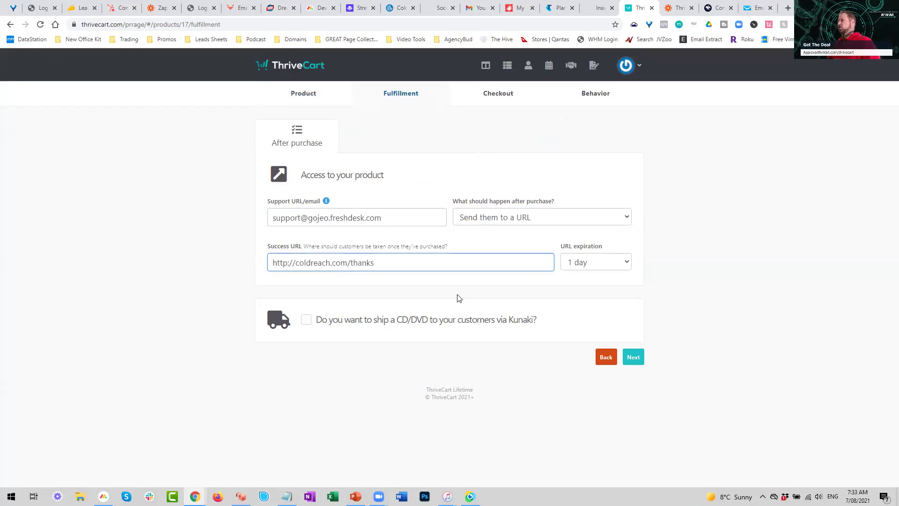
pyautogui.click(610, 270)
# Step: Set the success URL expiration to Never instead of 12 hours
pyautogui.click(609, 267)
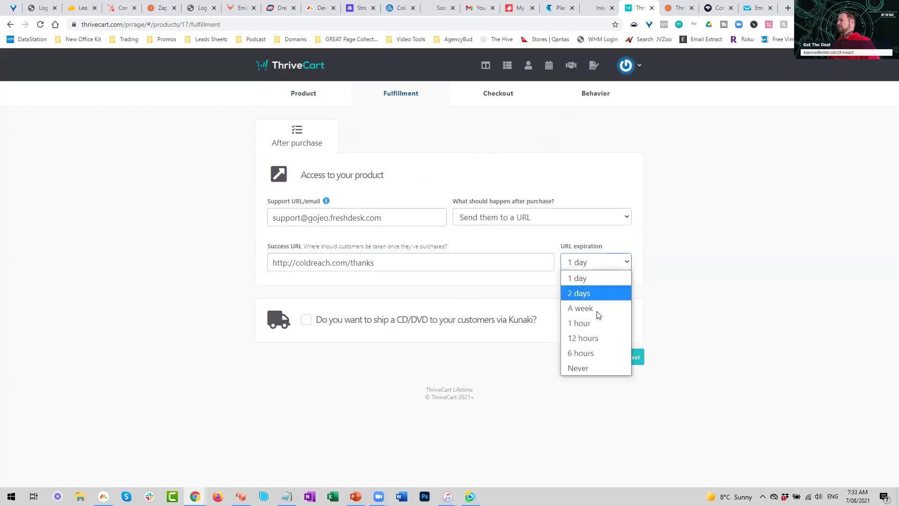
pyautogui.click(596, 337)
pyautogui.click(609, 267)
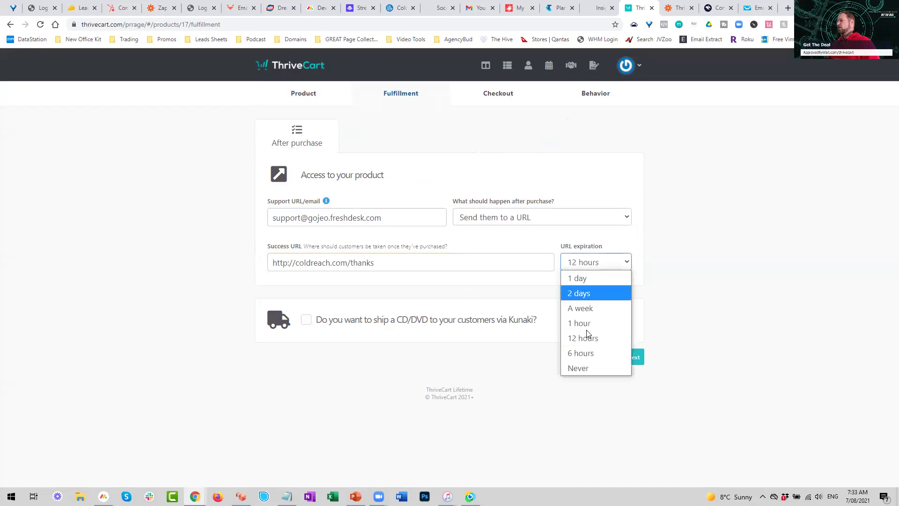
pyautogui.click(583, 369)
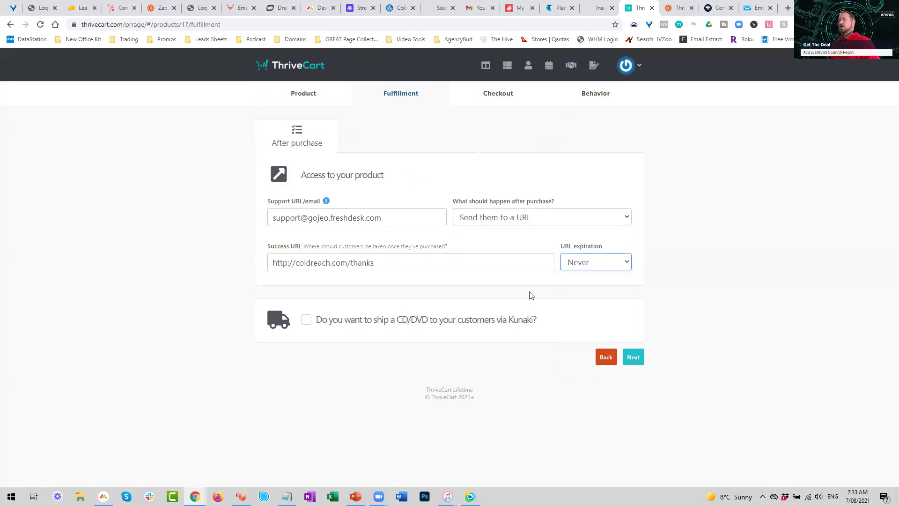
pyautogui.click(634, 358)
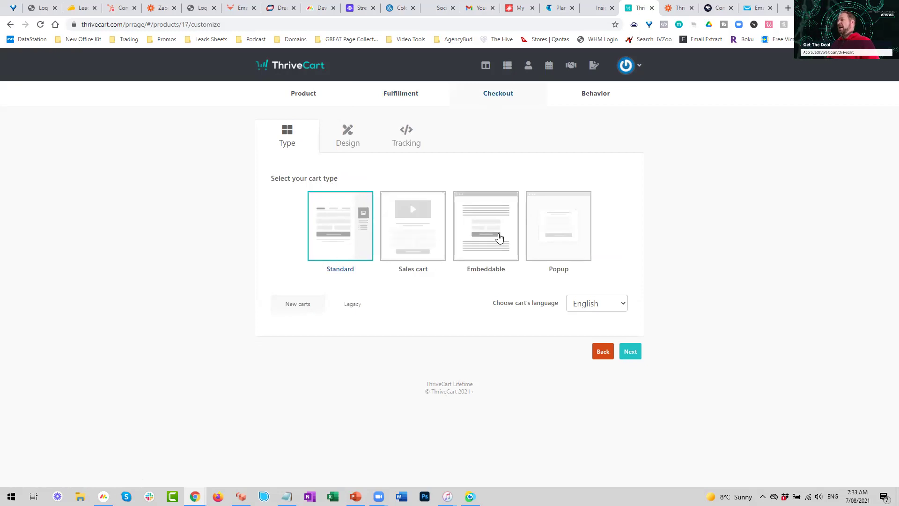
# Step: Review the checkout's Design and Tracking options, keeping Standard as the cart type
pyautogui.click(346, 147)
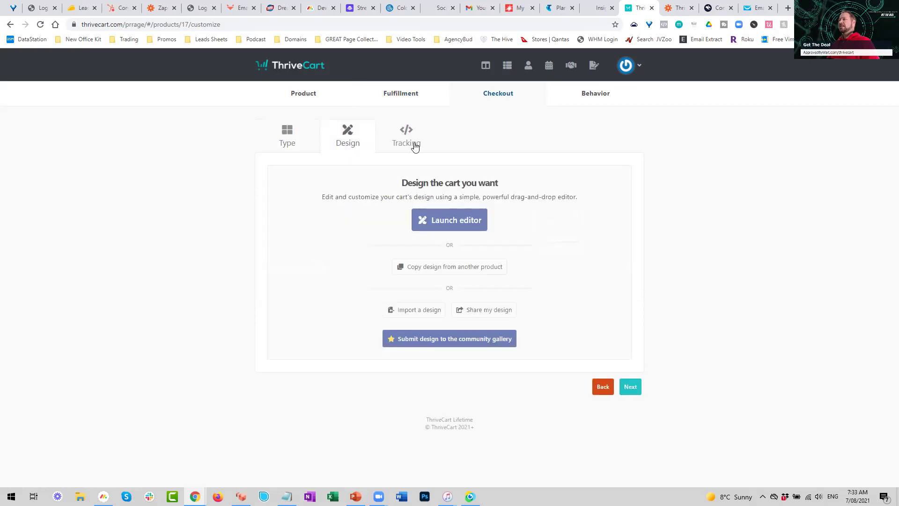
pyautogui.click(631, 387)
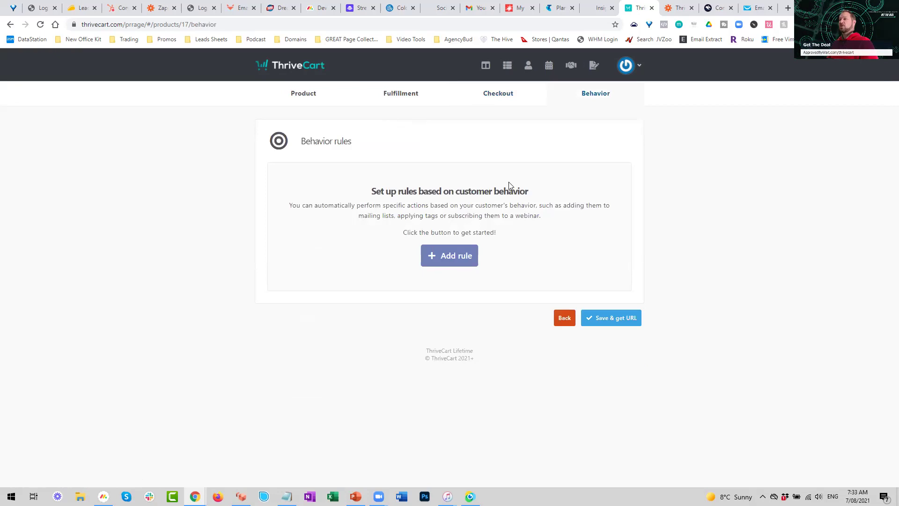
pyautogui.click(469, 259)
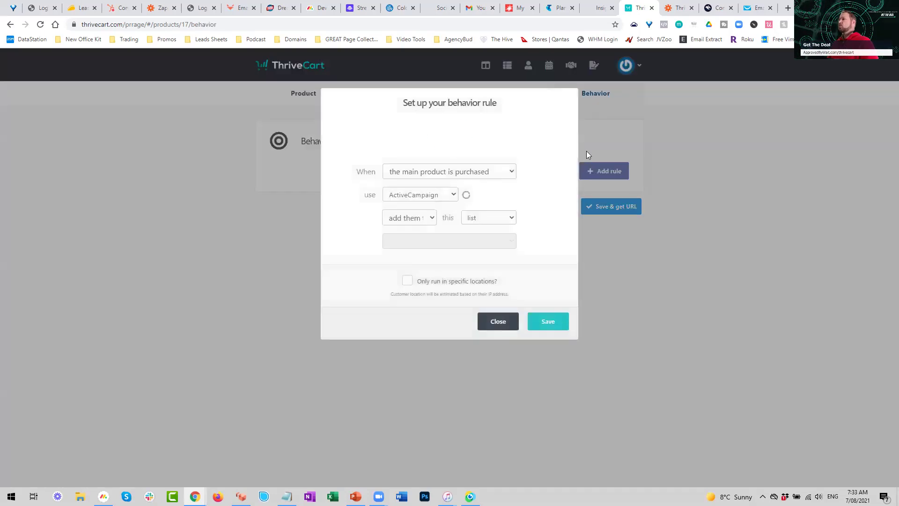
pyautogui.click(429, 175)
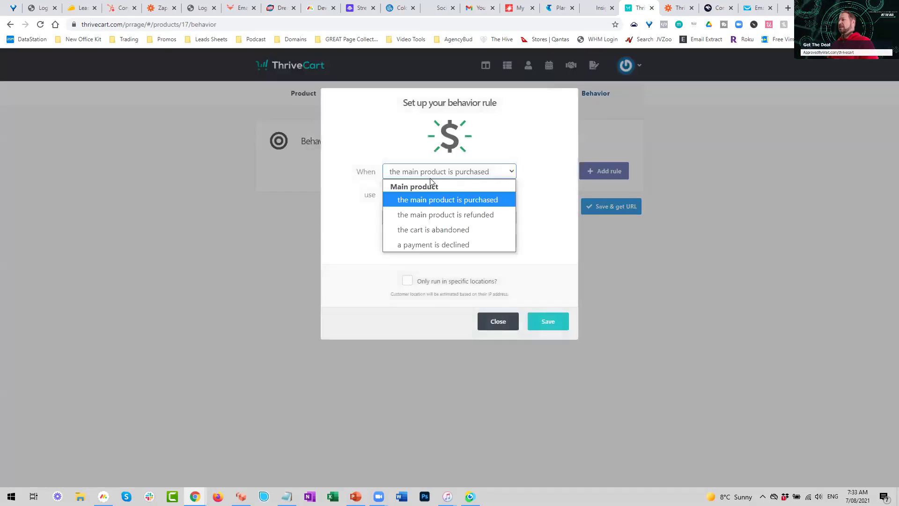
pyautogui.click(429, 201)
pyautogui.click(406, 196)
pyautogui.click(403, 205)
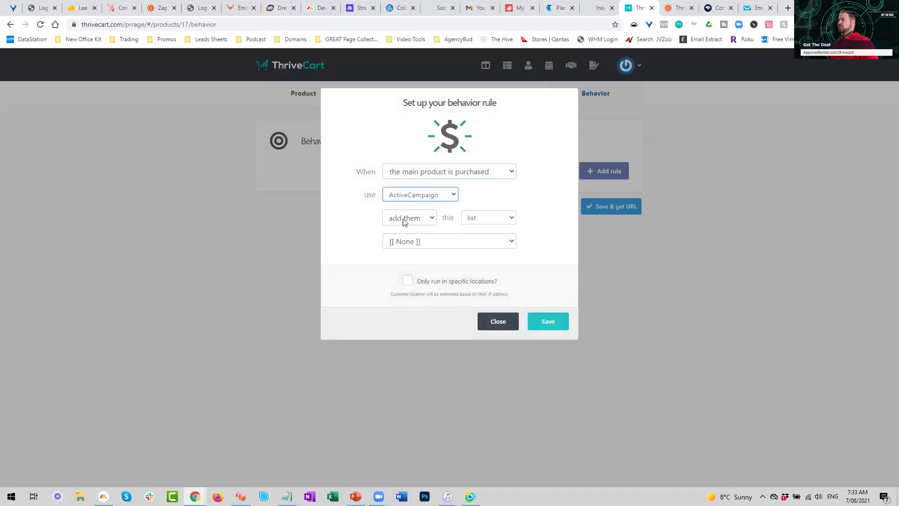
pyautogui.click(439, 242)
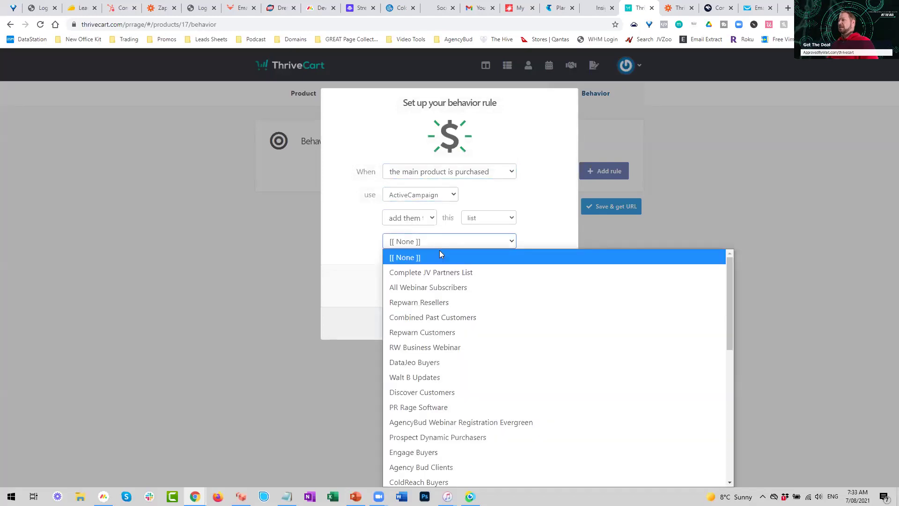
pyautogui.click(349, 269)
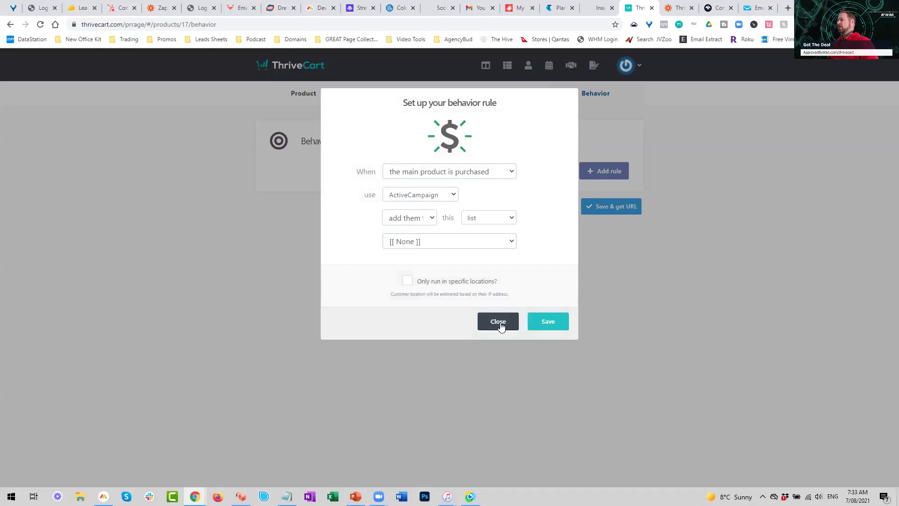
pyautogui.click(532, 313)
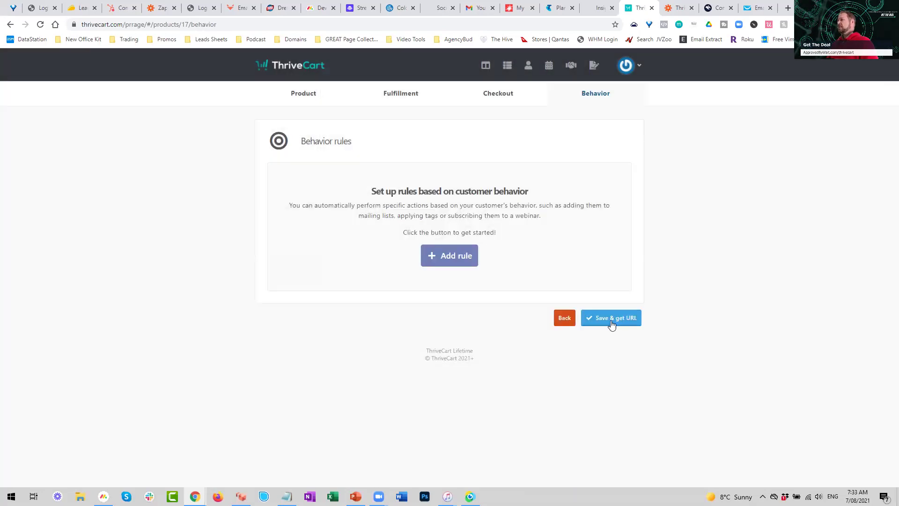
# Step: Save Demo Webinar 500 and load its checkout URL prrage.thrivecart.com/demo-webinar-500/ in a new tab
pyautogui.click(609, 319)
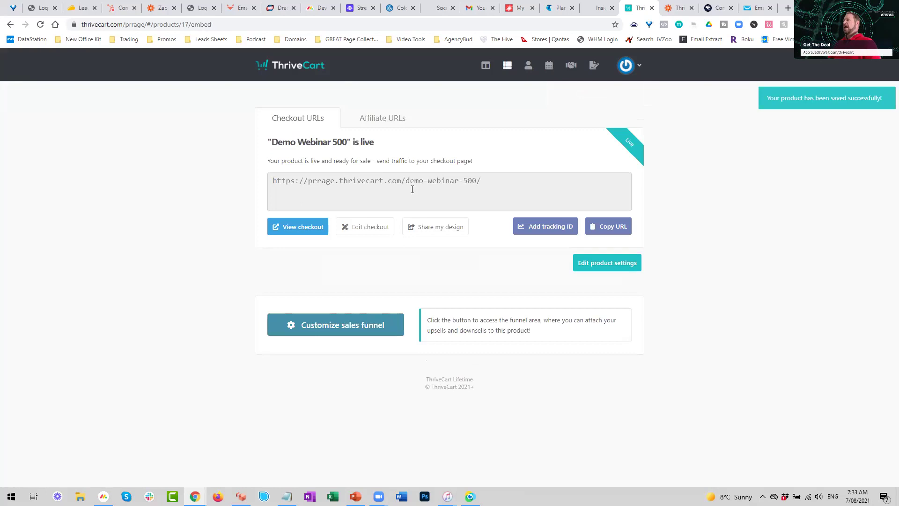
pyautogui.moveTo(480, 181); pyautogui.dragTo(261, 196)
pyautogui.hotkey('ctrl', 'c')
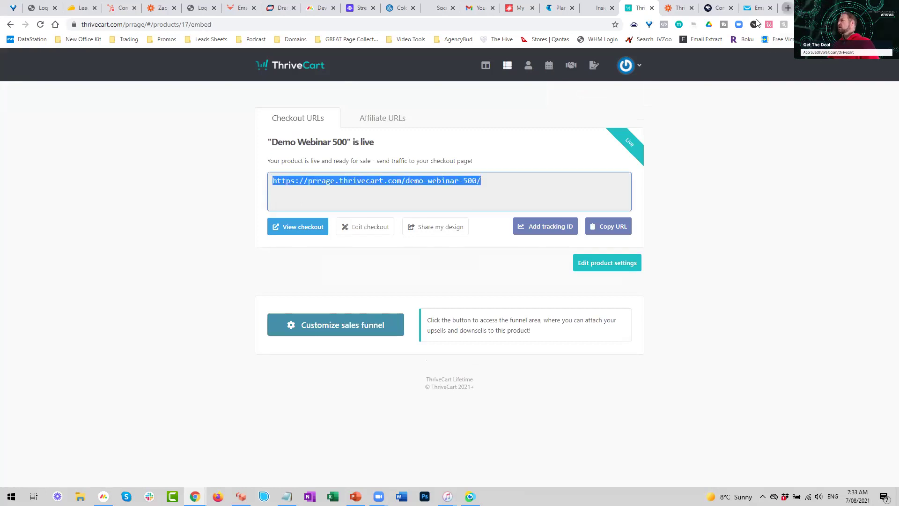
pyautogui.hotkey('ctrl', 't')
pyautogui.hotkey('ctrl', 'v')
pyautogui.press('Return')
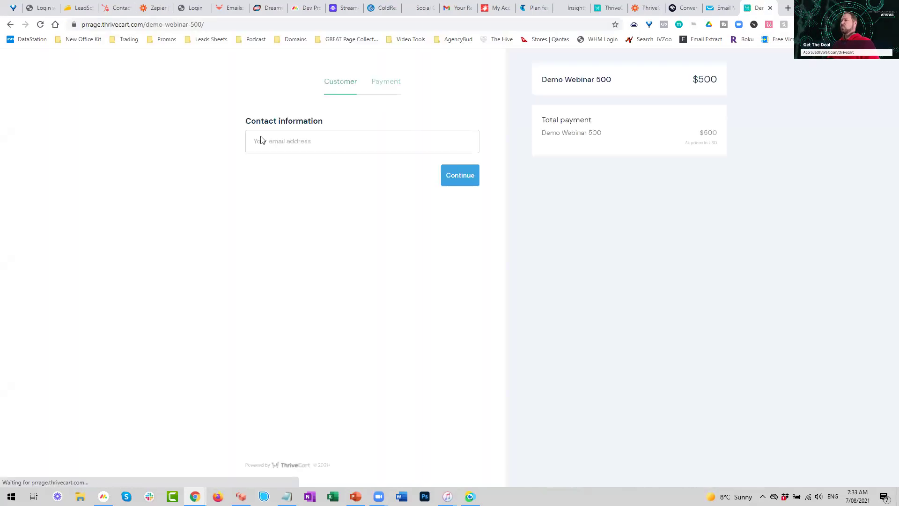
# Step: Run the test checkout through a customer e-mail to the card payment step, then return to ThriveCart
pyautogui.click(275, 145)
pyautogui.click(291, 158)
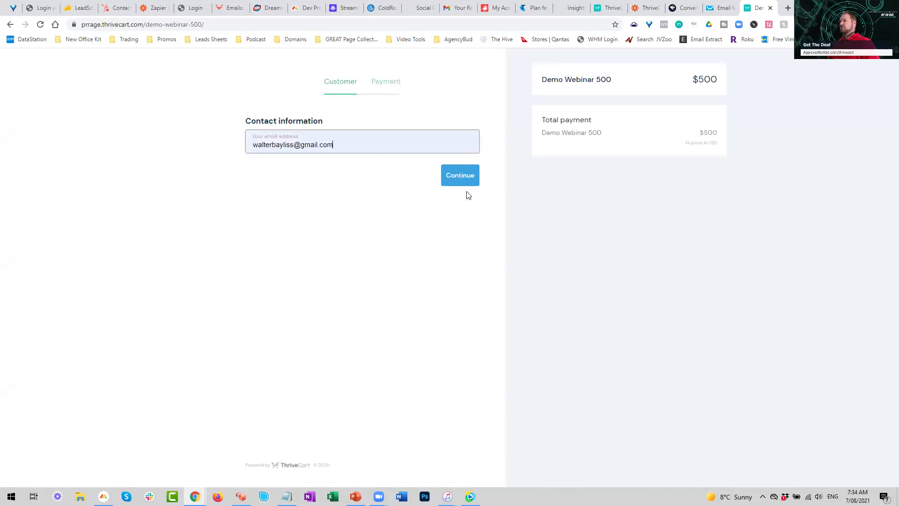
pyautogui.click(469, 180)
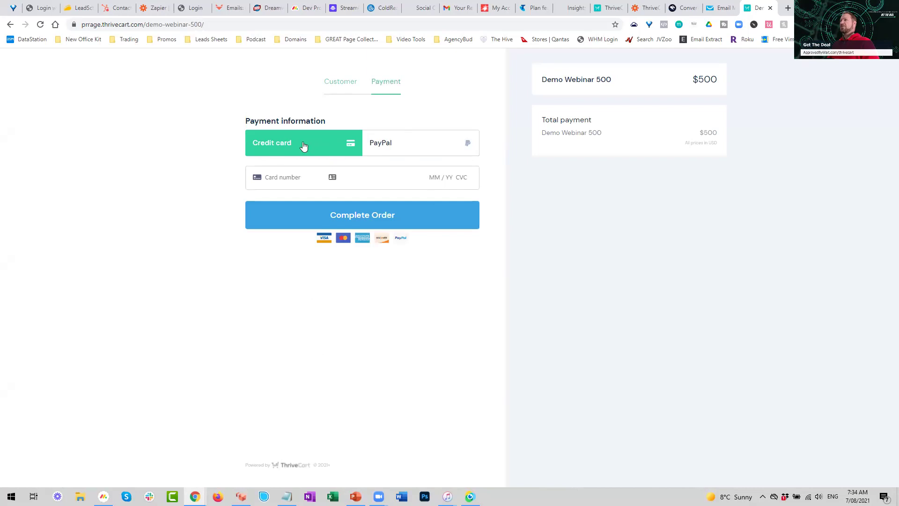
pyautogui.click(430, 144)
pyautogui.click(333, 145)
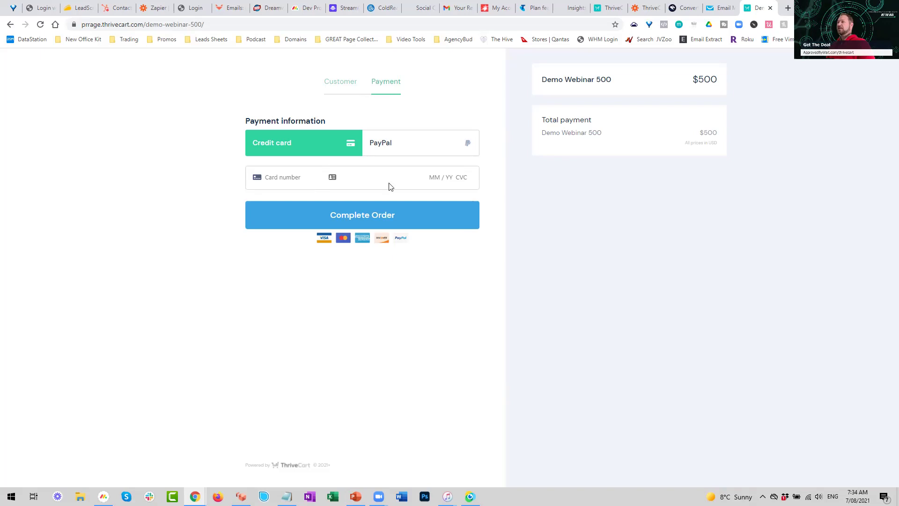
pyautogui.click(341, 89)
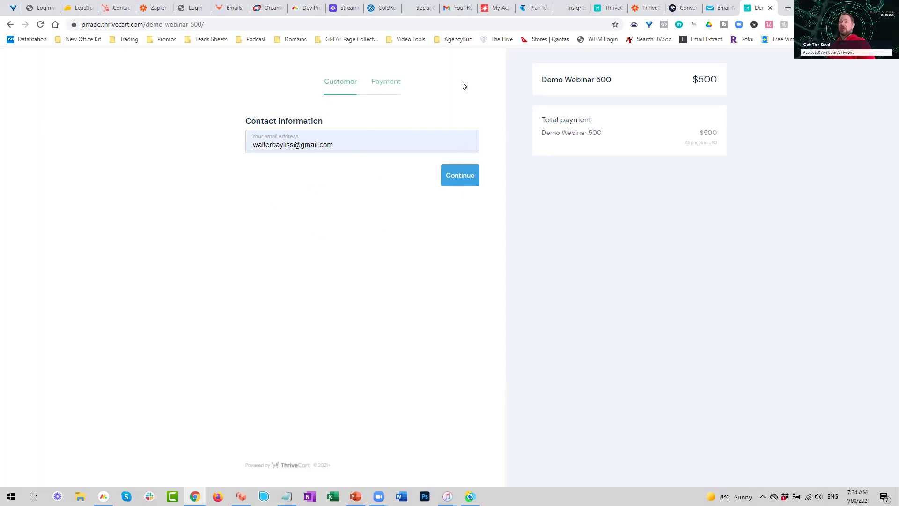
pyautogui.click(389, 94)
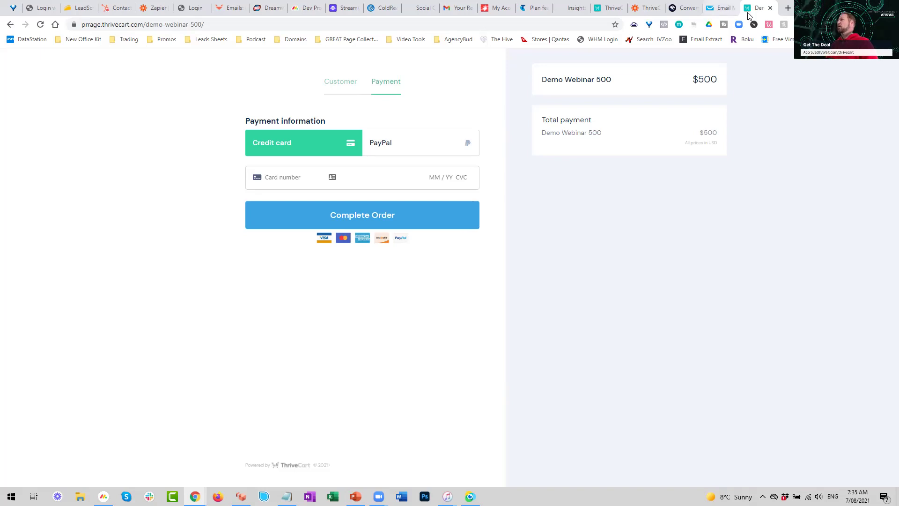
pyautogui.click(609, 8)
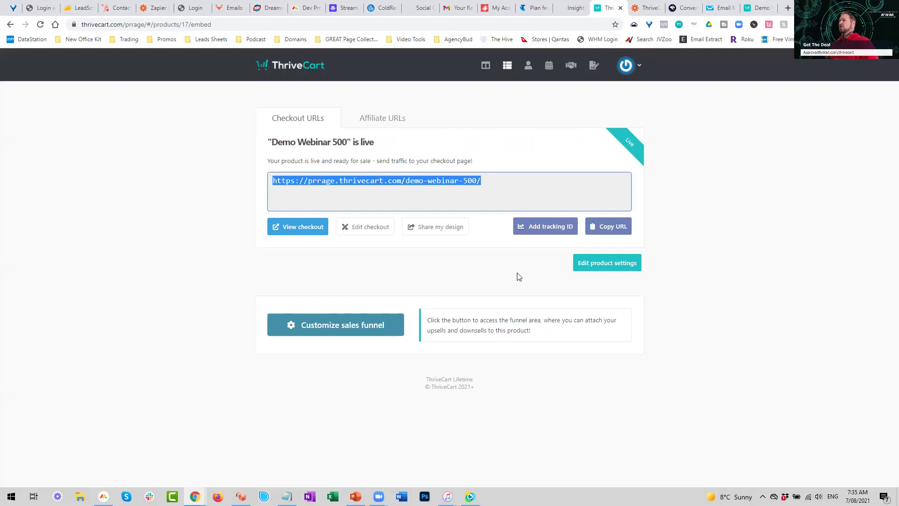
# Step: Open the Demo Webinar 500 product settings, still Live with slug demo-webinar-500
pyautogui.click(592, 264)
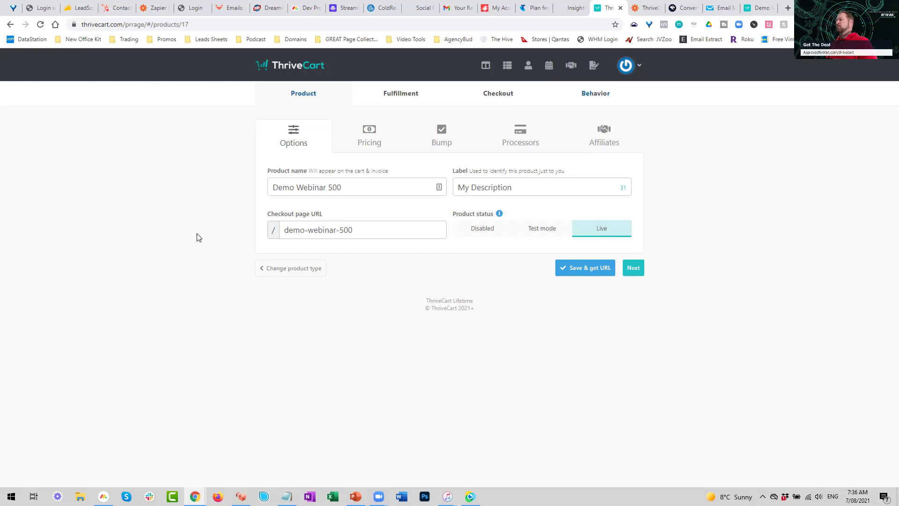
# Step: Save Demo Webinar 500's settings unchanged, returning to its live demo-webinar-500 checkout URL page
pyautogui.moveTo(349, 186); pyautogui.dragTo(261, 189)
pyautogui.click(340, 173)
pyautogui.click(327, 171)
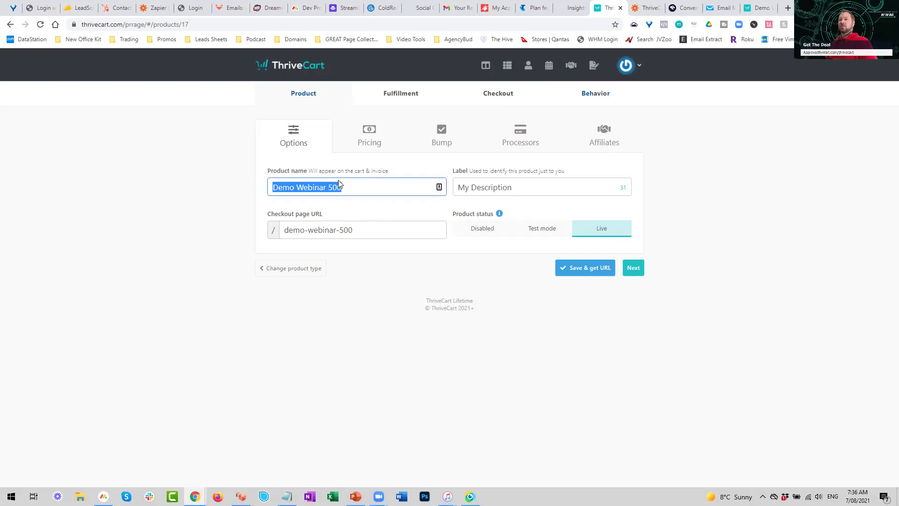
pyautogui.moveTo(342, 187); pyautogui.dragTo(278, 189)
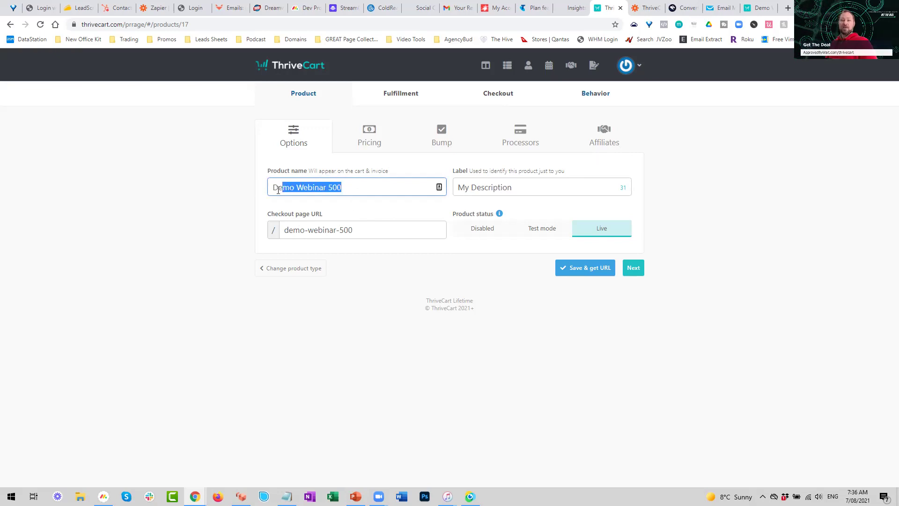
pyautogui.click(384, 202)
pyautogui.moveTo(373, 188); pyautogui.dragTo(263, 187)
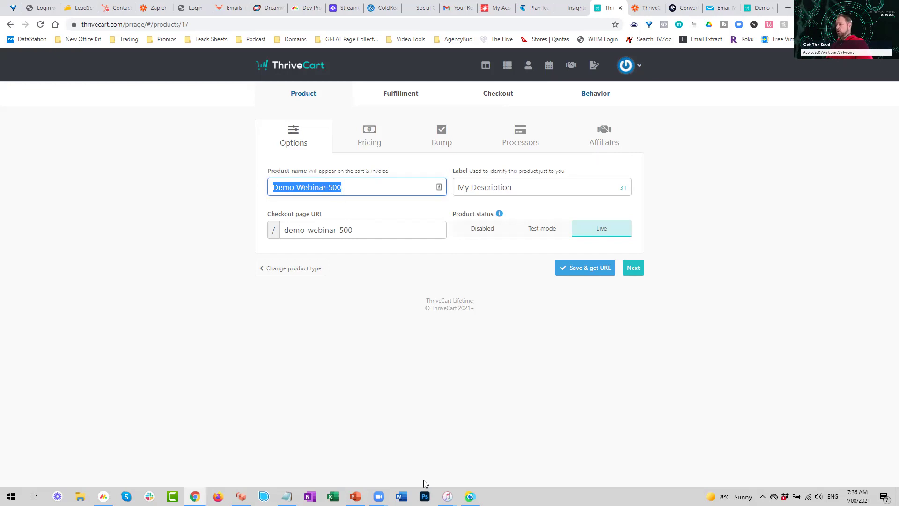
pyautogui.click(379, 496)
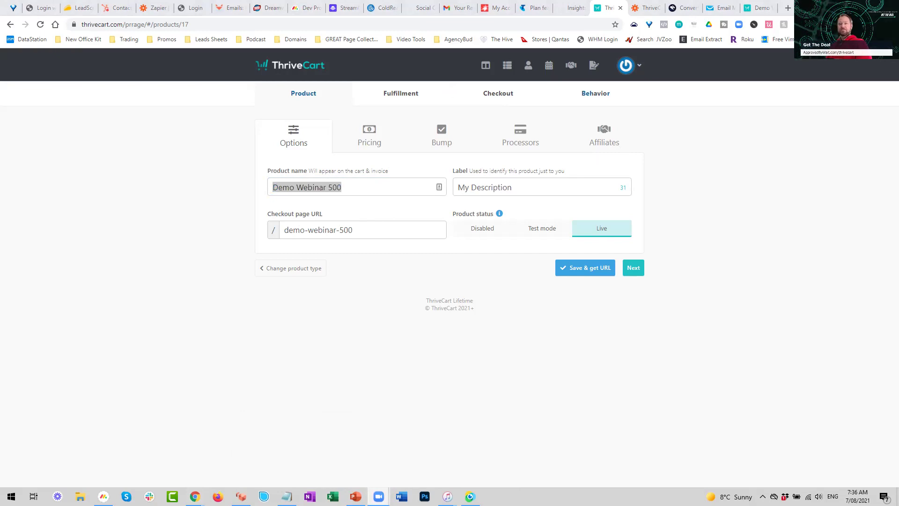
pyautogui.click(356, 186)
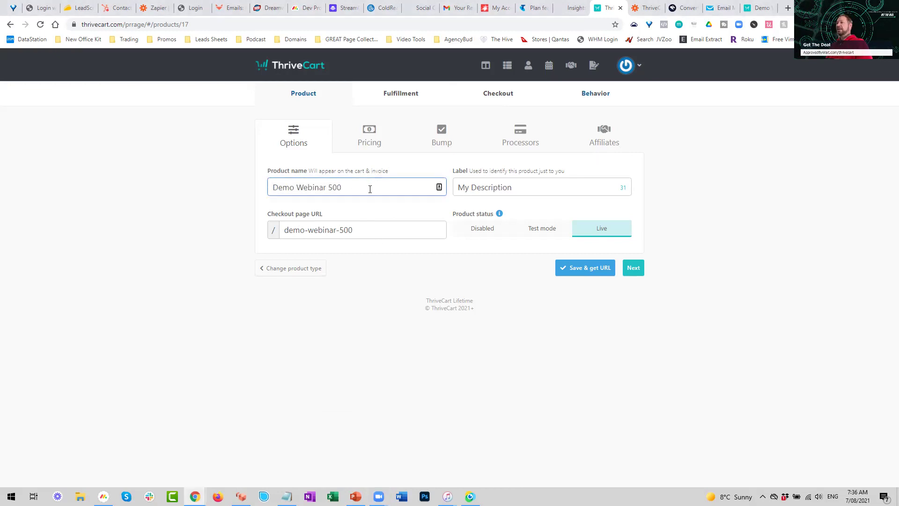
pyautogui.moveTo(367, 230); pyautogui.dragTo(282, 231)
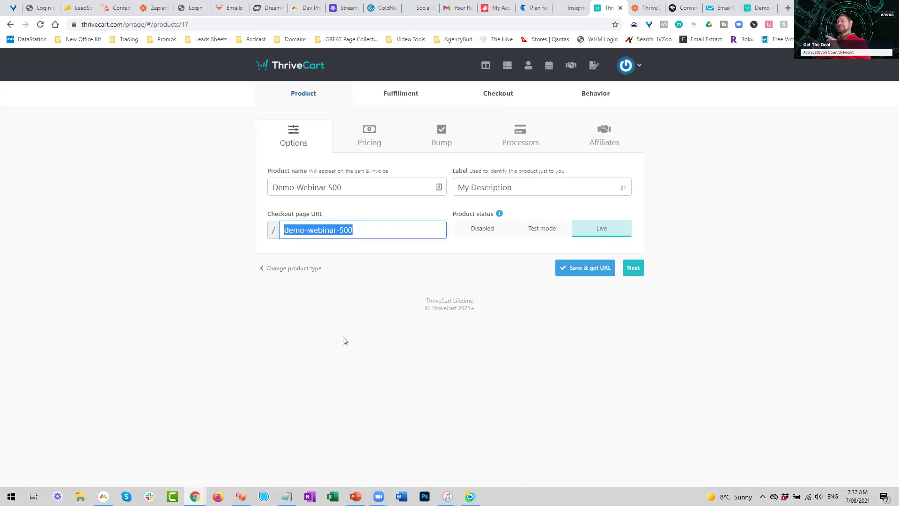
pyautogui.click(591, 271)
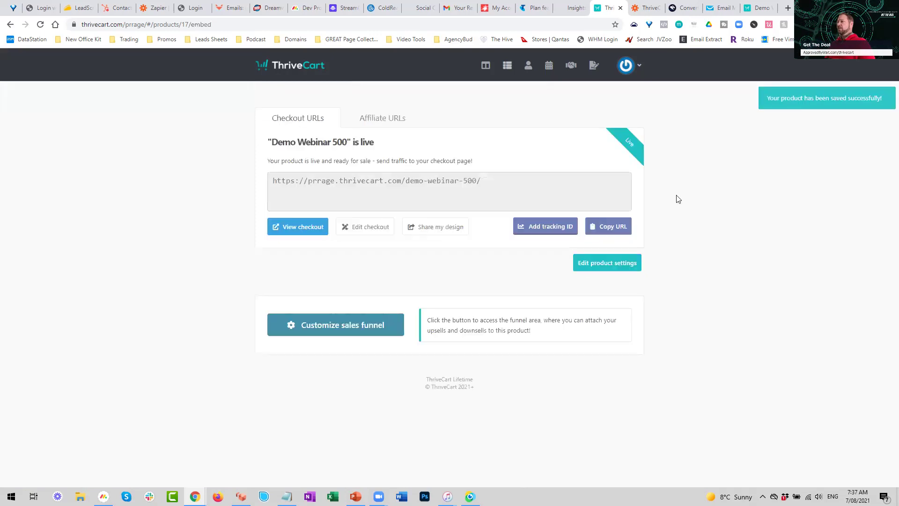
# Step: Reopen the Demo Webinar 500 Options page, showing label My Description and slug demo-webinar-500
pyautogui.moveTo(308, 181); pyautogui.dragTo(333, 181)
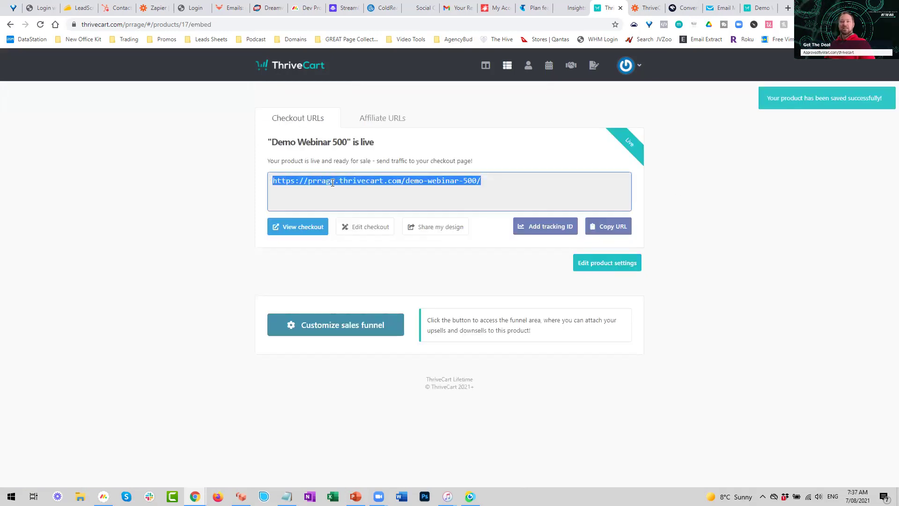
pyautogui.click(368, 181)
pyautogui.moveTo(406, 182); pyautogui.dragTo(486, 181)
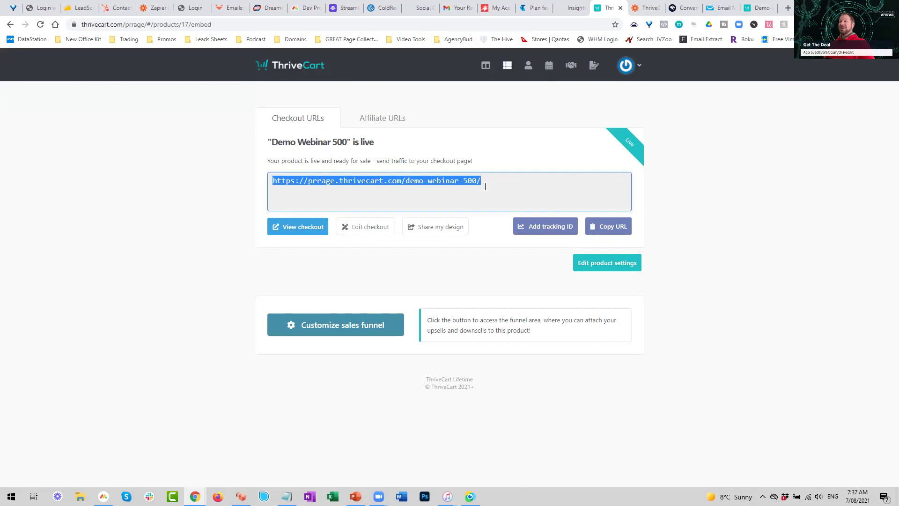
pyautogui.moveTo(507, 181); pyautogui.dragTo(355, 183)
pyautogui.click(354, 184)
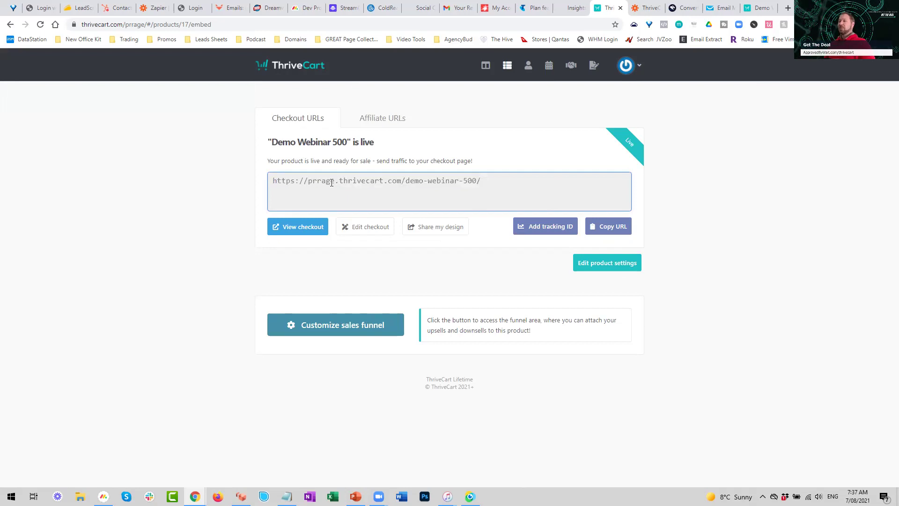
pyautogui.tripleClick(413, 183)
pyautogui.click(413, 182)
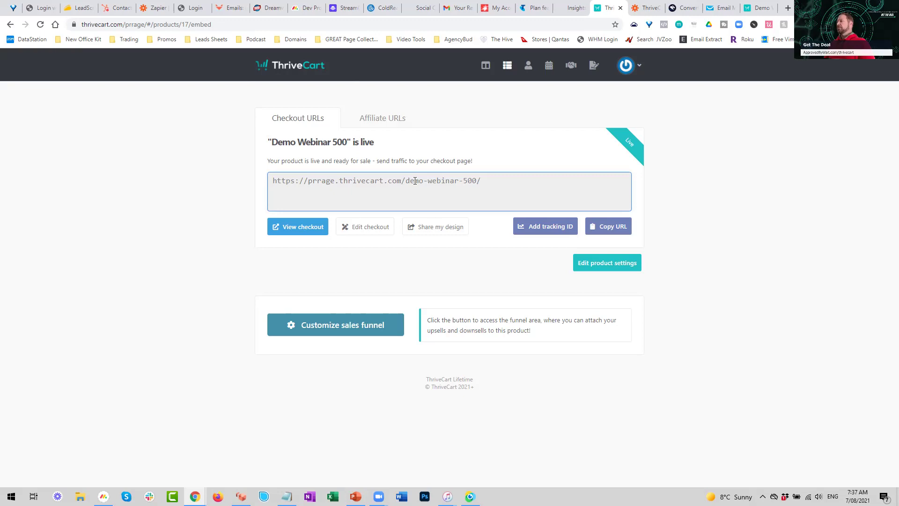
pyautogui.moveTo(410, 181); pyautogui.dragTo(349, 183)
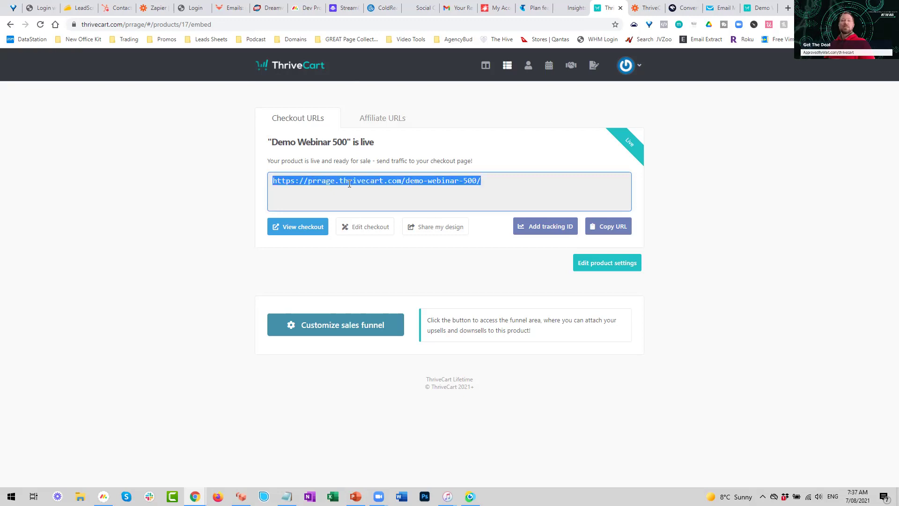
pyautogui.click(377, 180)
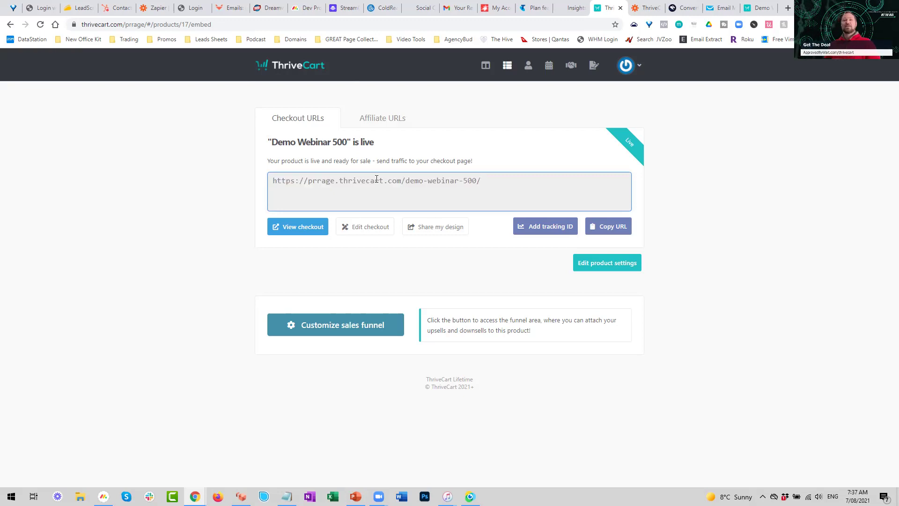
pyautogui.click(383, 189)
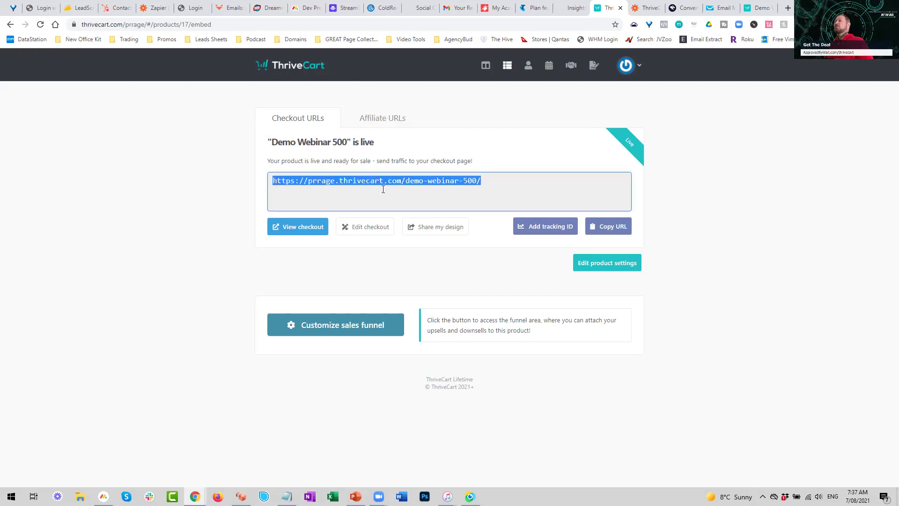
pyautogui.click(393, 196)
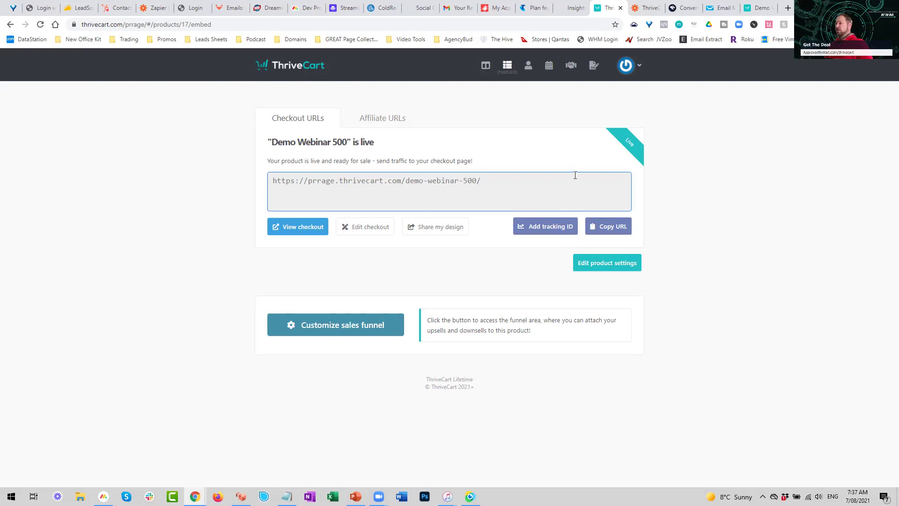
pyautogui.click(582, 266)
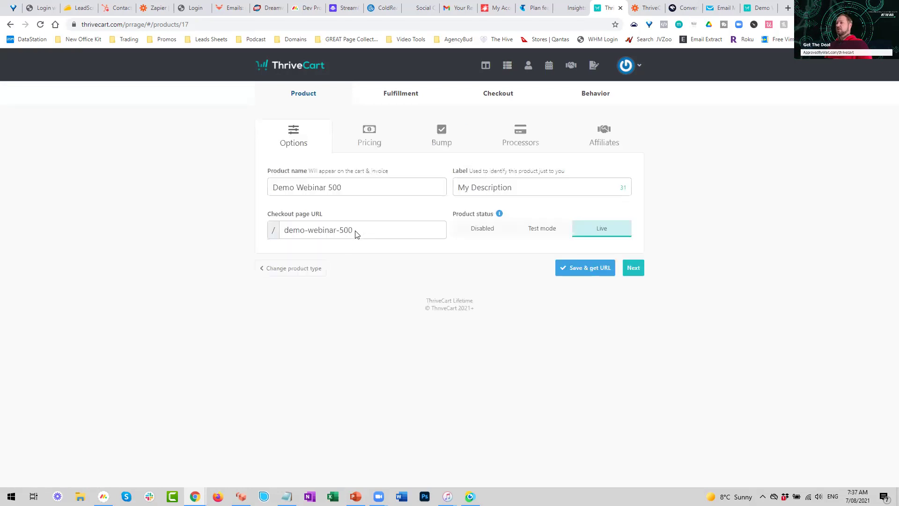
# Step: Replace 'webinar-500' in the checkout page URL so the slug reads demo-special-offer
pyautogui.moveTo(361, 237); pyautogui.dragTo(284, 233)
pyautogui.click(299, 217)
pyautogui.click(372, 228)
pyautogui.moveTo(382, 234); pyautogui.dragTo(309, 238)
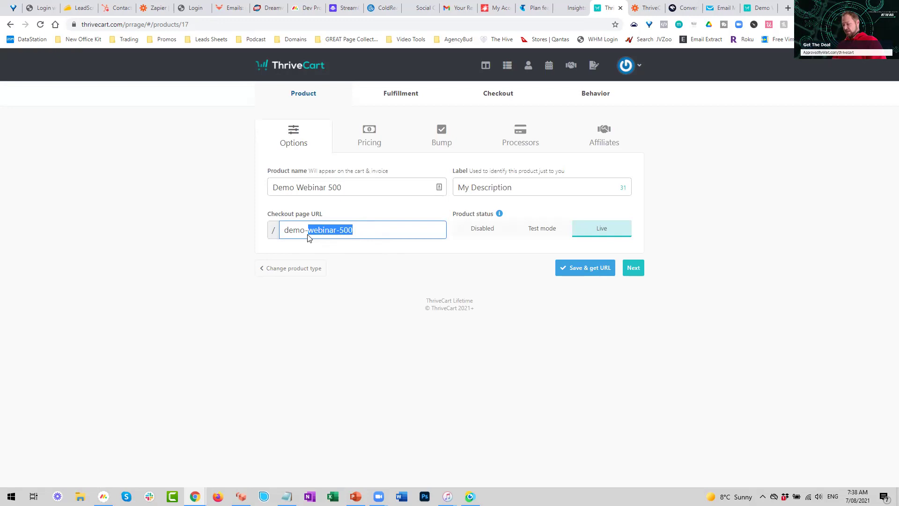
pyautogui.write('special-')
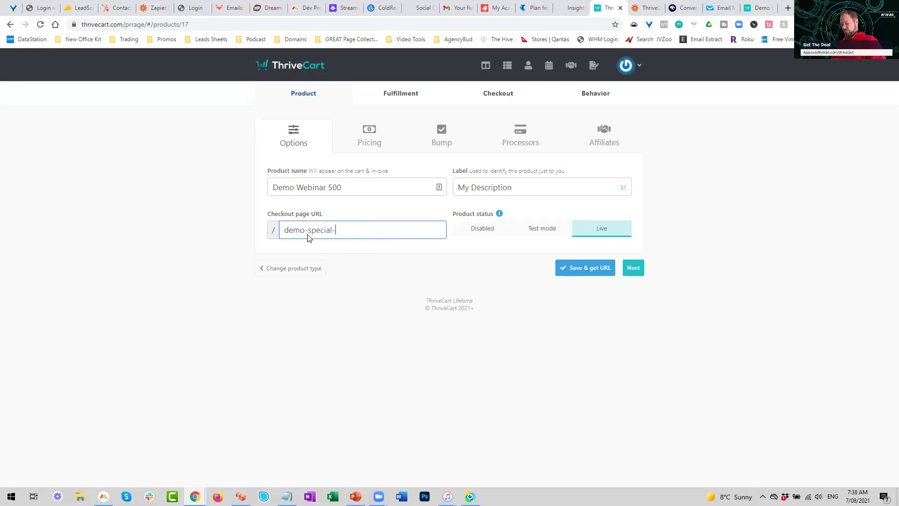
pyautogui.write('offer')
pyautogui.press('Tab')
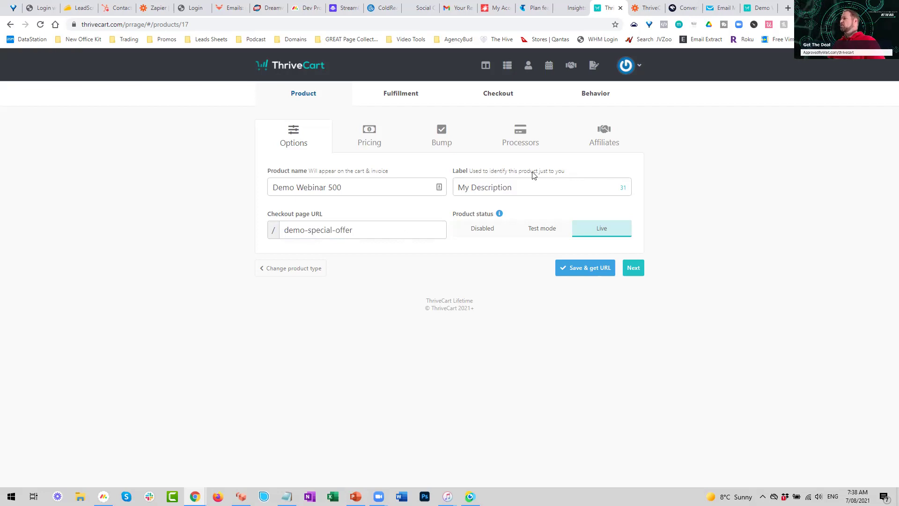
pyautogui.click(516, 173)
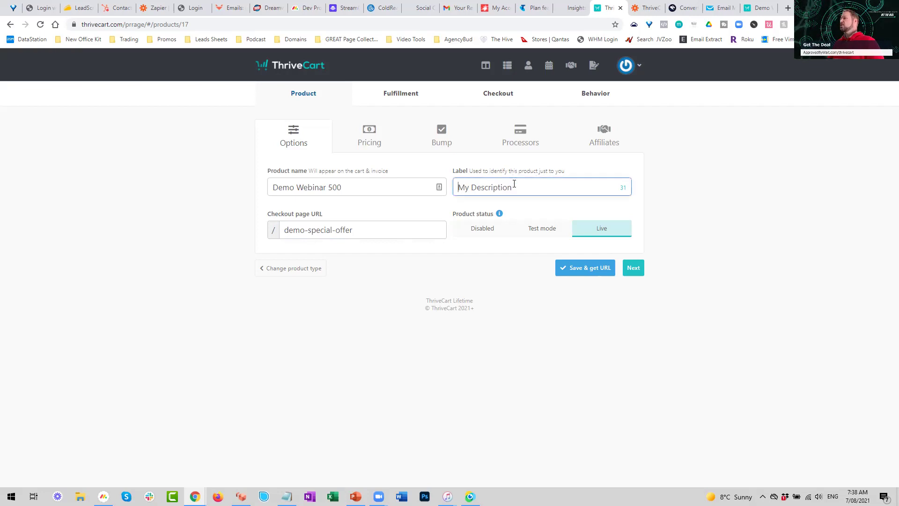
# Step: Change Demo Webinar 500's product status from Live to Test mode
pyautogui.moveTo(514, 184); pyautogui.dragTo(422, 192)
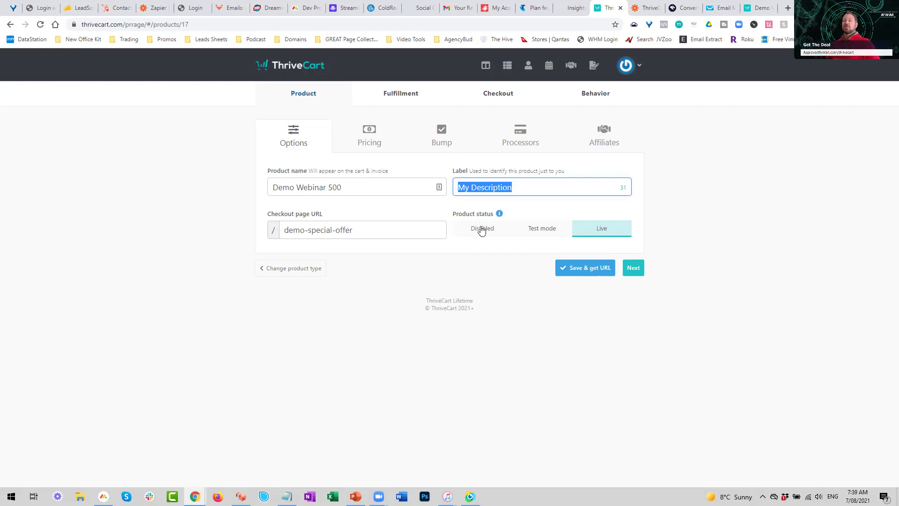
pyautogui.click(483, 231)
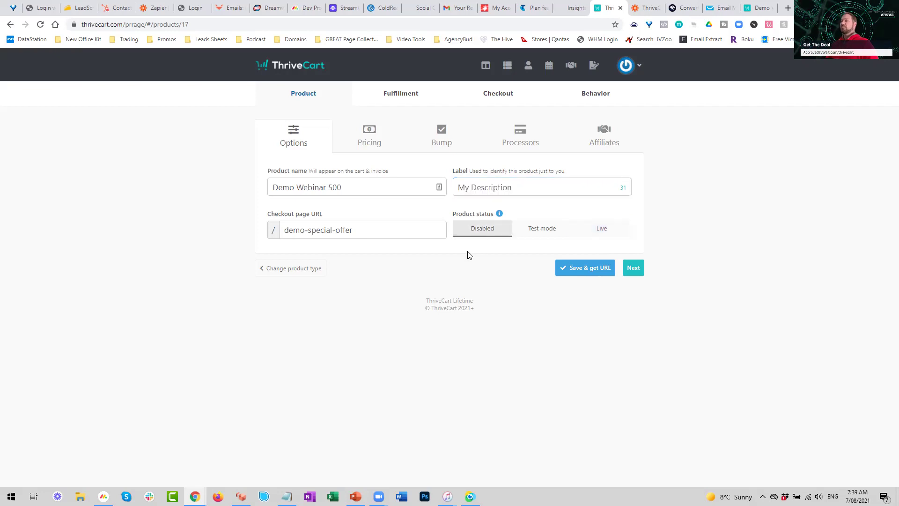
pyautogui.click(538, 236)
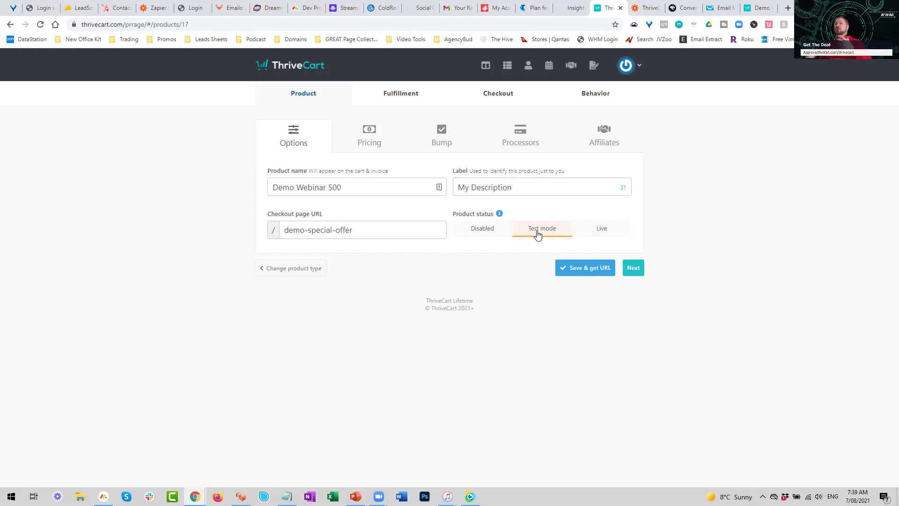
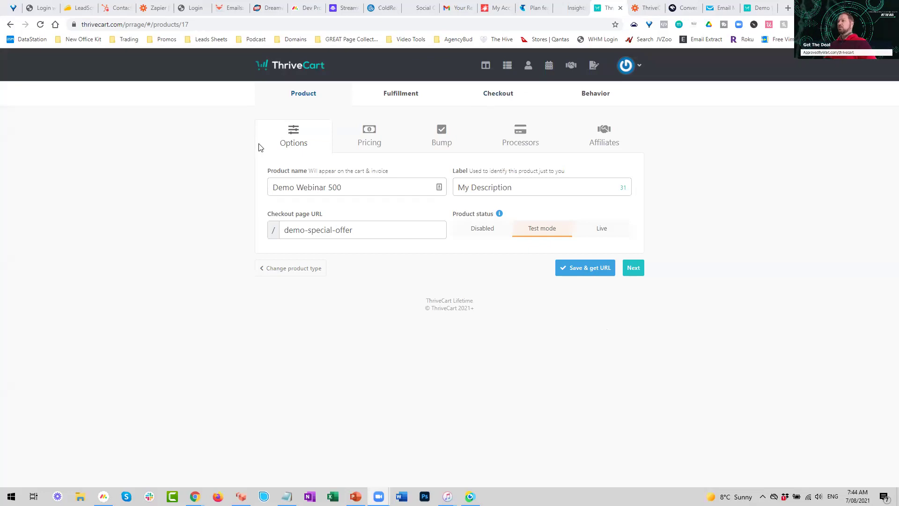
# Step: Switch Demo Webinar 500's product status back from Test to Live
pyautogui.moveTo(304, 191); pyautogui.dragTo(334, 193)
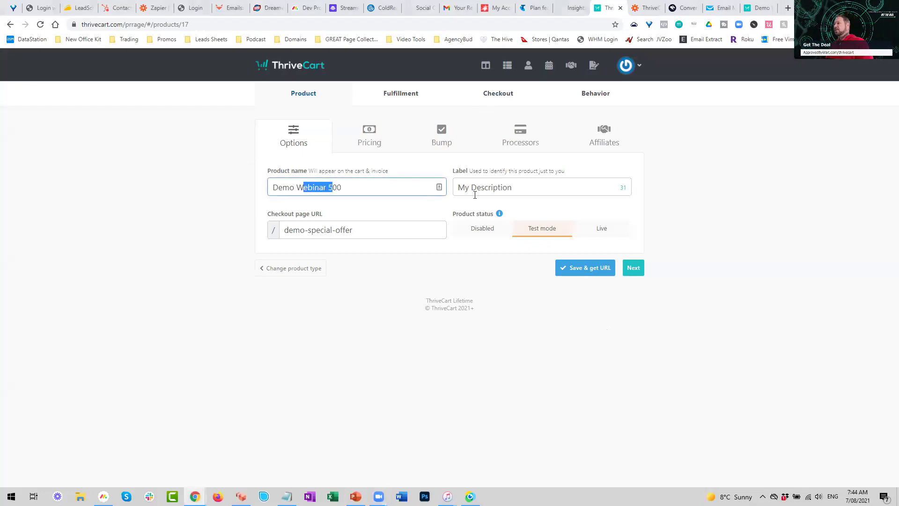
pyautogui.moveTo(472, 191); pyautogui.dragTo(501, 192)
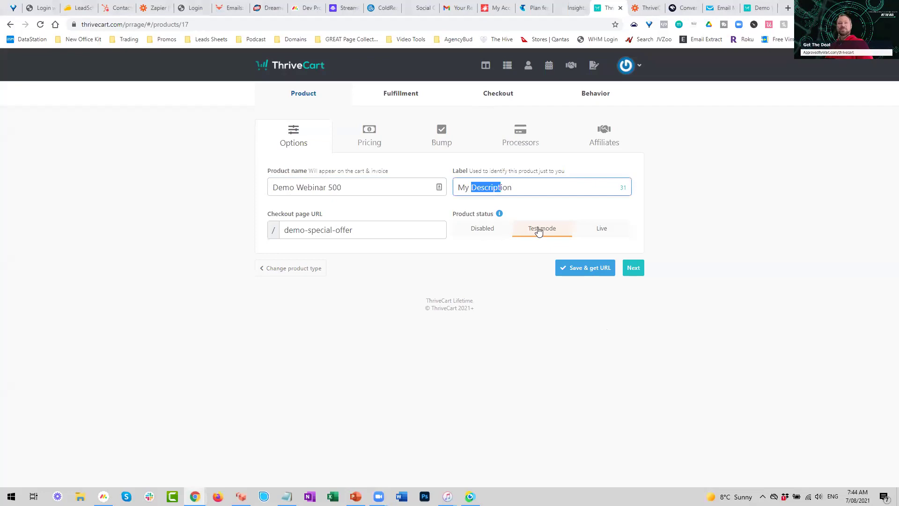
pyautogui.click(597, 233)
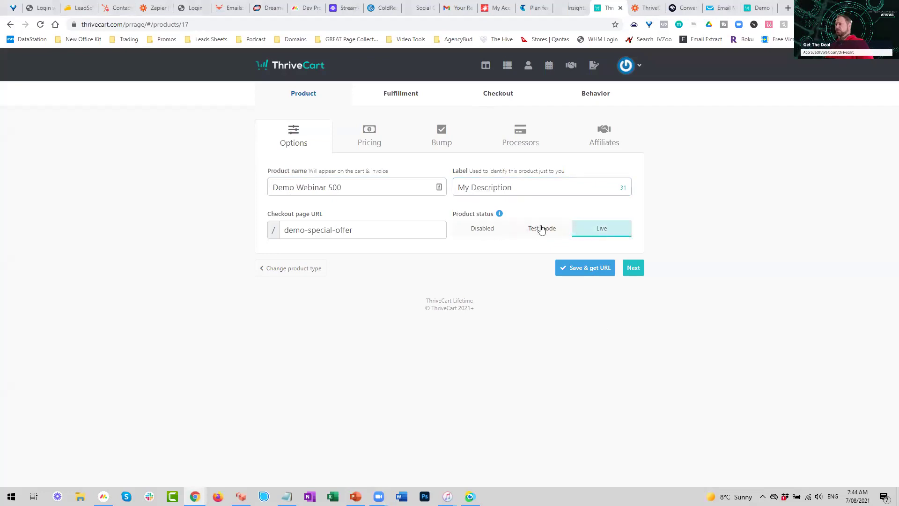
pyautogui.click(635, 269)
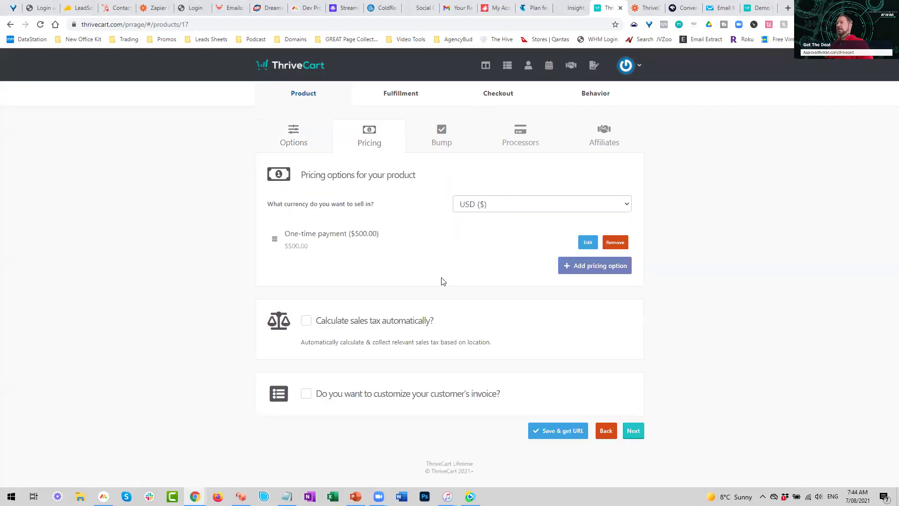
# Step: Confirm Demo Webinar 500 as a Digital product and continue to its Pricing settings
pyautogui.click(279, 144)
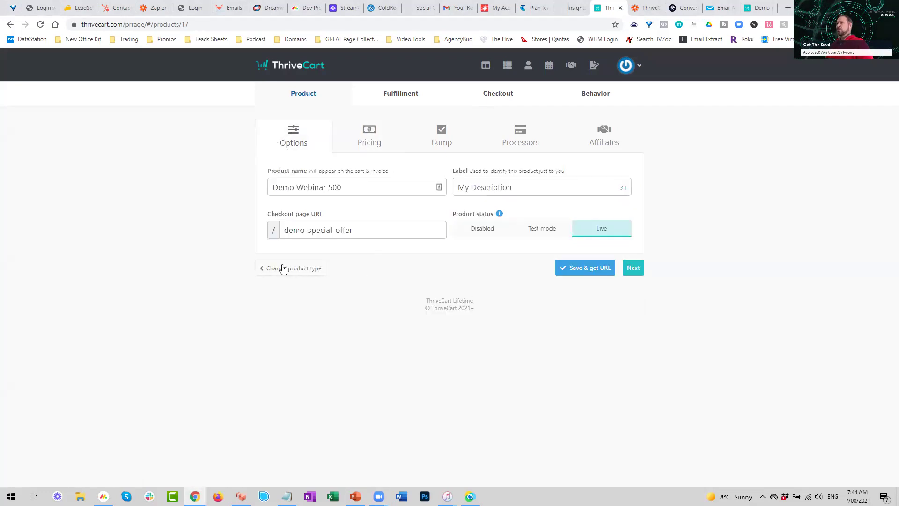
pyautogui.click(283, 269)
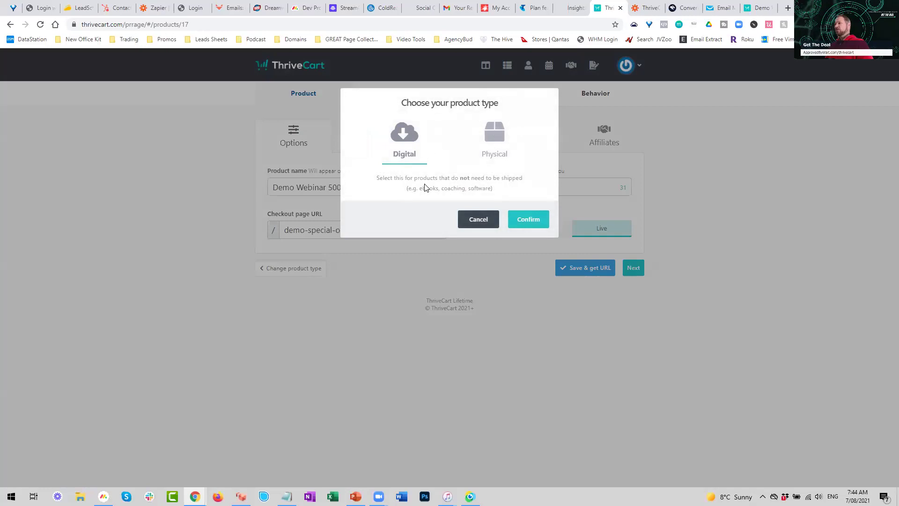
pyautogui.click(521, 225)
pyautogui.click(629, 273)
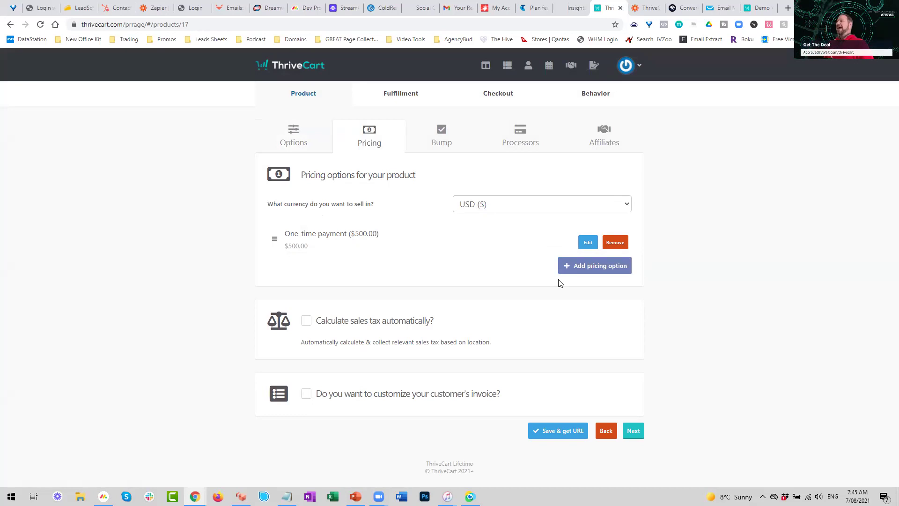
# Step: Add a new pricing option, bringing up its setup dialog with a 0.00 one-time fee
pyautogui.click(588, 265)
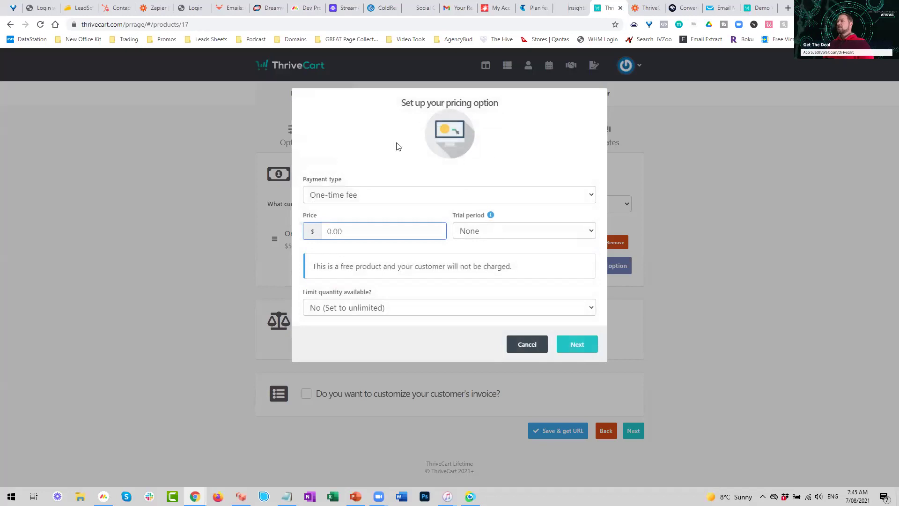
# Step: Show the payment types: One-time fee, Subscription, Split pay and Pay your own price
pyautogui.click(383, 197)
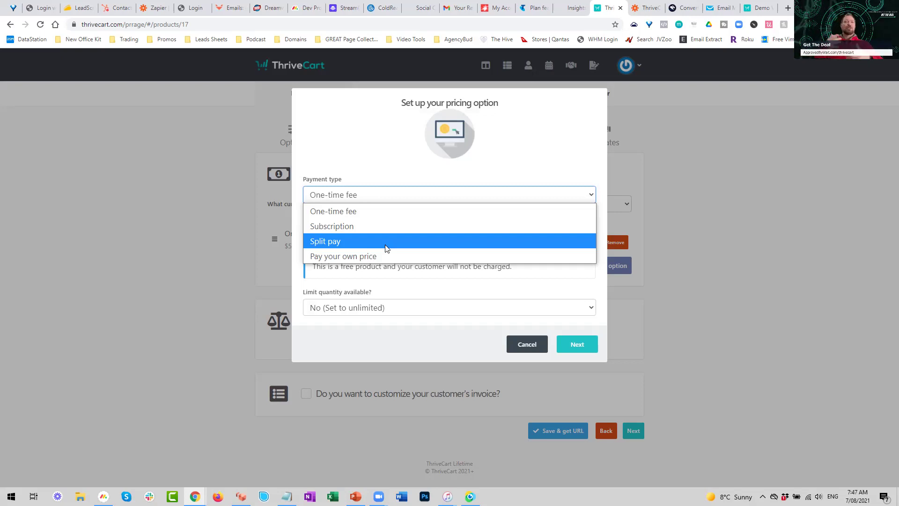
# Step: Make the option Split pay with 3 payments of $900, totalling $2,700
pyautogui.click(387, 242)
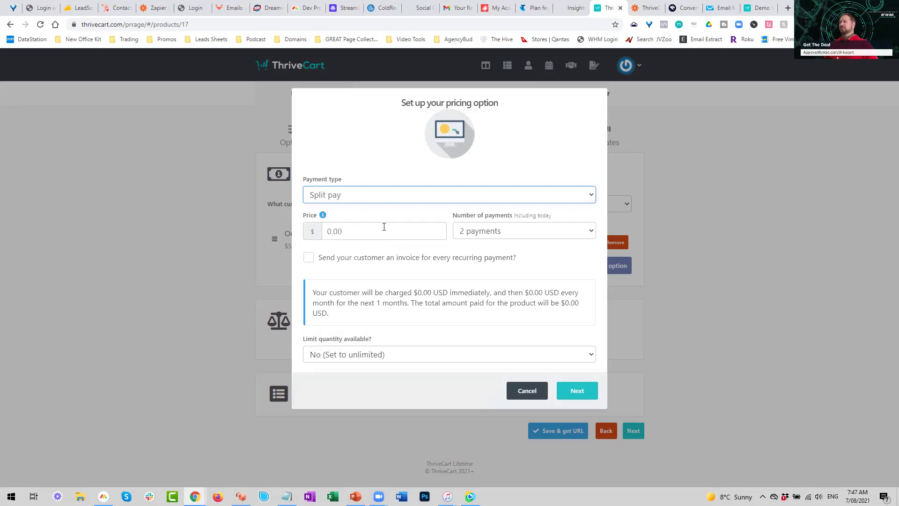
pyautogui.click(490, 232)
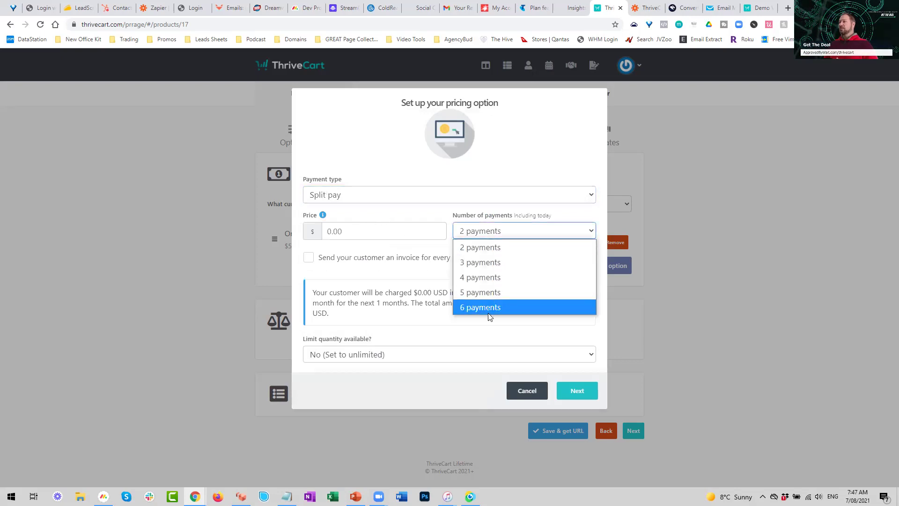
pyautogui.click(481, 248)
pyautogui.click(522, 231)
pyautogui.click(478, 262)
pyautogui.click(361, 230)
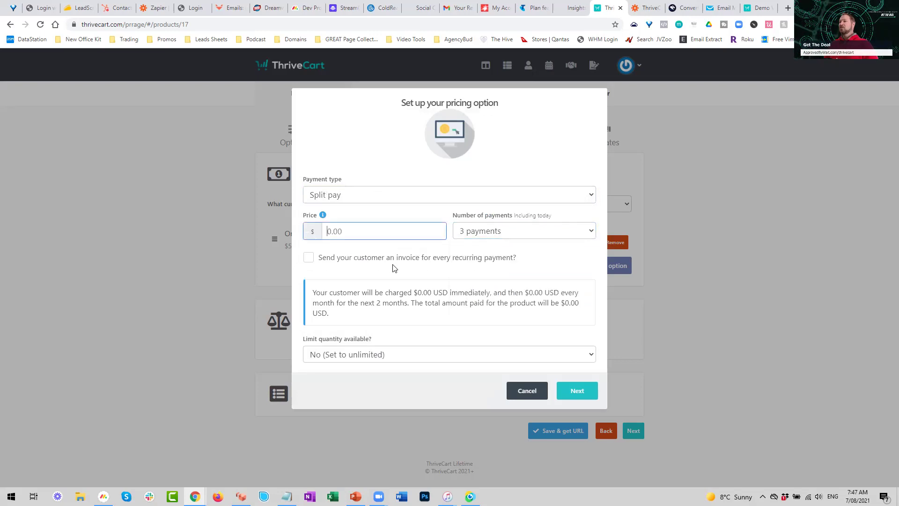
pyautogui.write('900')
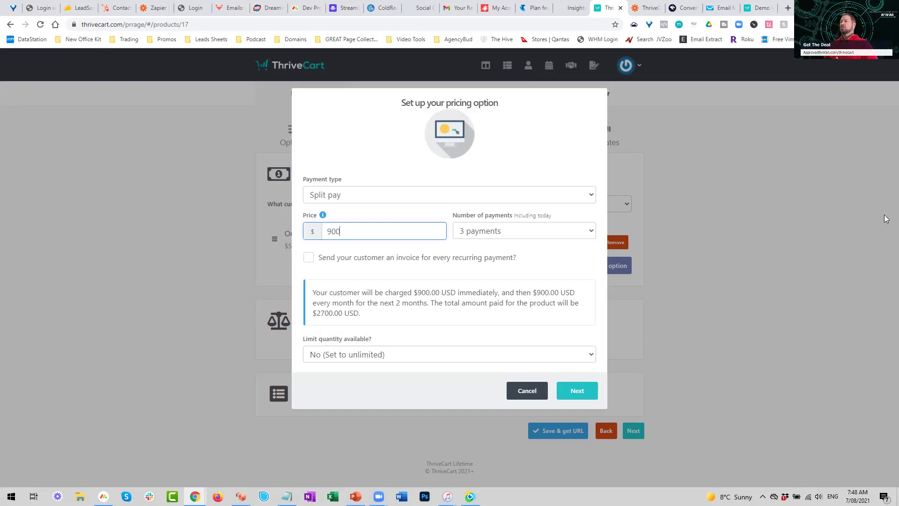
pyautogui.click(367, 195)
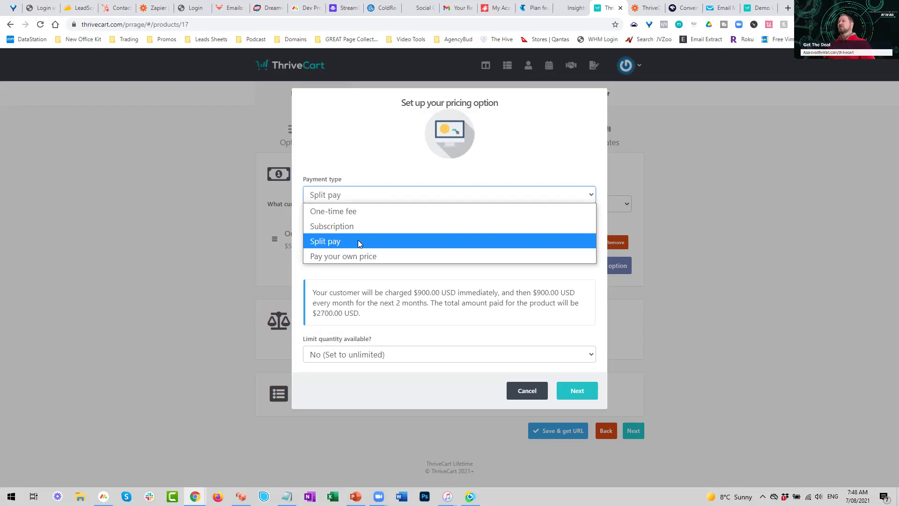
# Step: Try Pay your own price with a $10 minimum, then revert to One-time fee
pyautogui.click(354, 257)
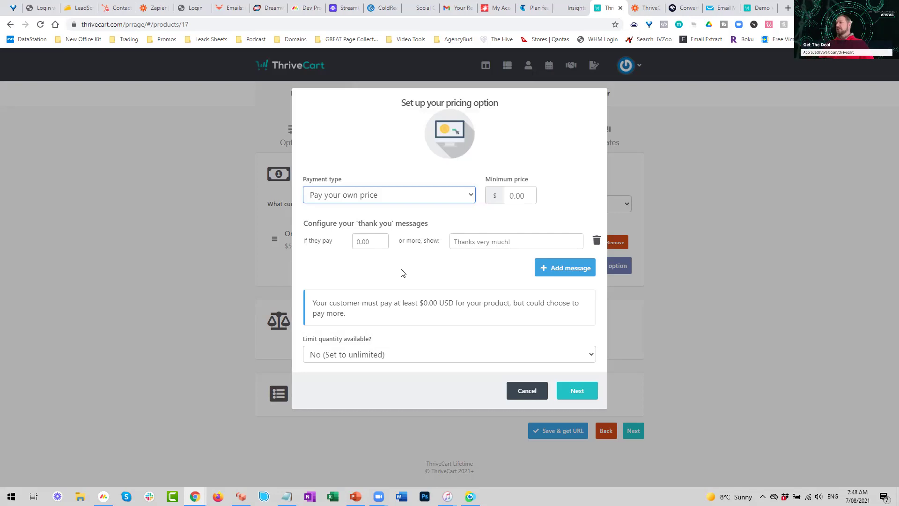
pyautogui.click(511, 198)
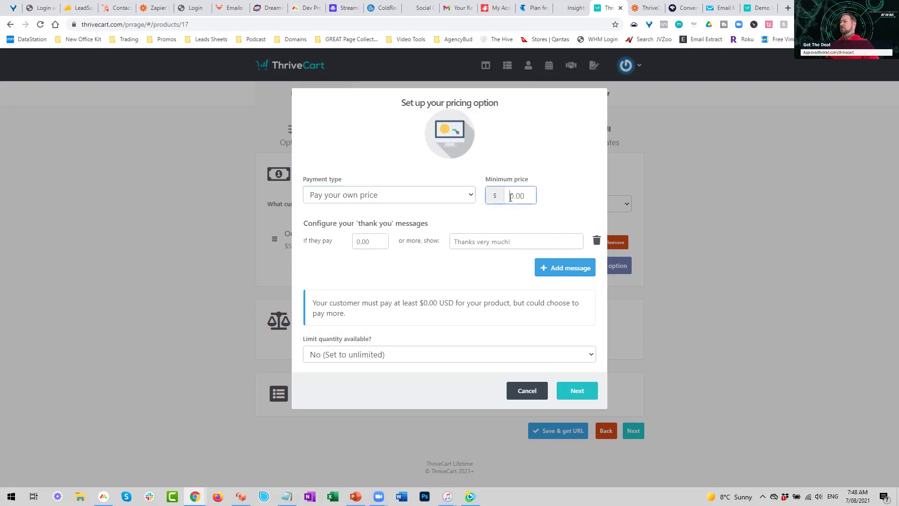
pyautogui.write('10')
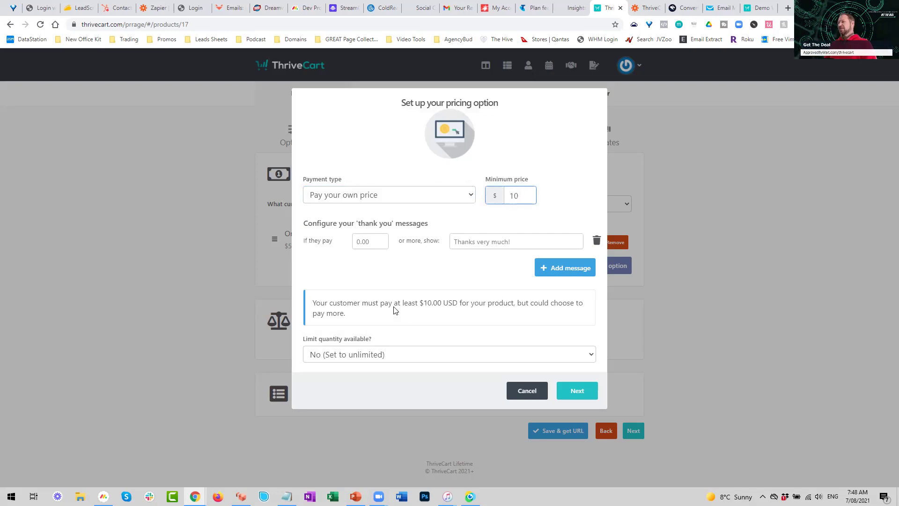
pyautogui.click(391, 266)
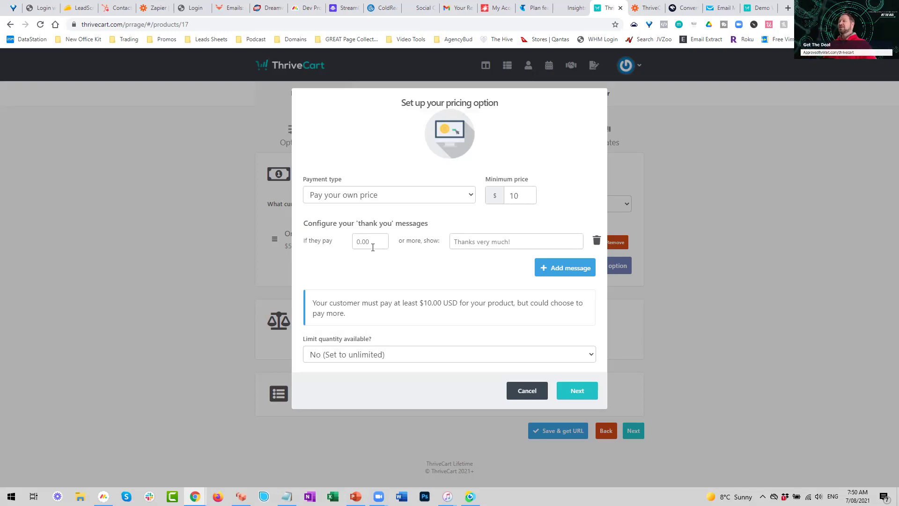
pyautogui.click(375, 197)
pyautogui.click(372, 207)
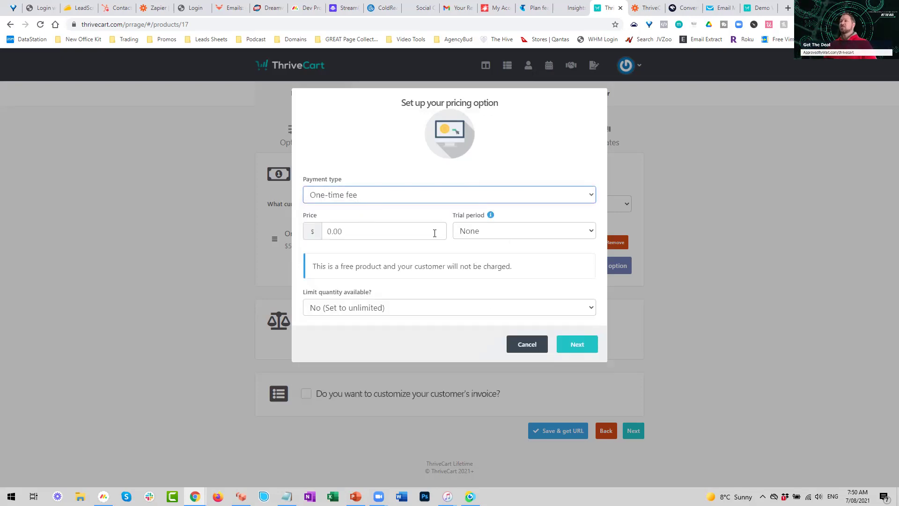
# Step: Keep the option as a One-time fee and set its price to $450
pyautogui.click(342, 198)
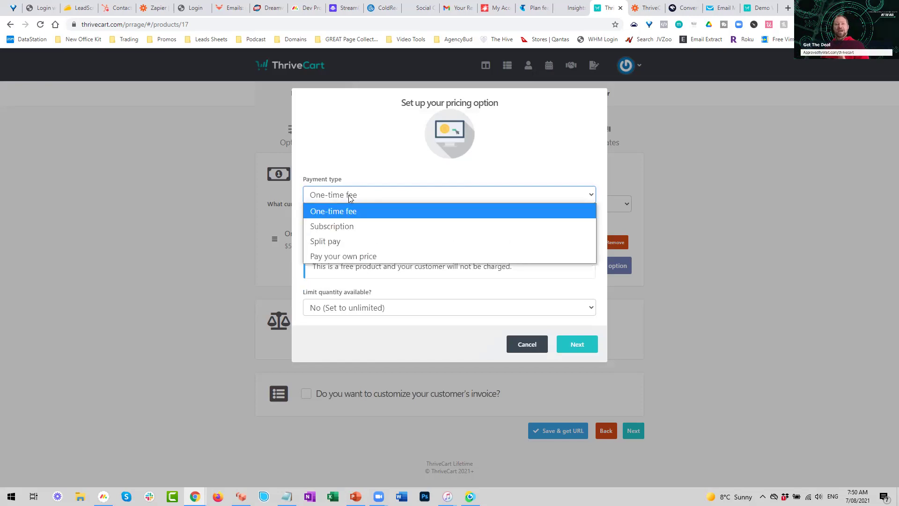
pyautogui.click(345, 218)
pyautogui.click(349, 198)
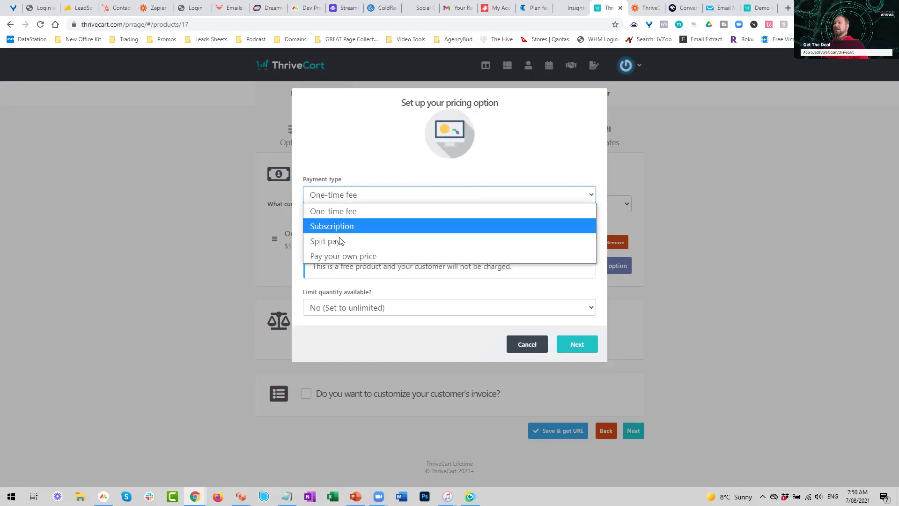
pyautogui.click(354, 206)
pyautogui.click(354, 234)
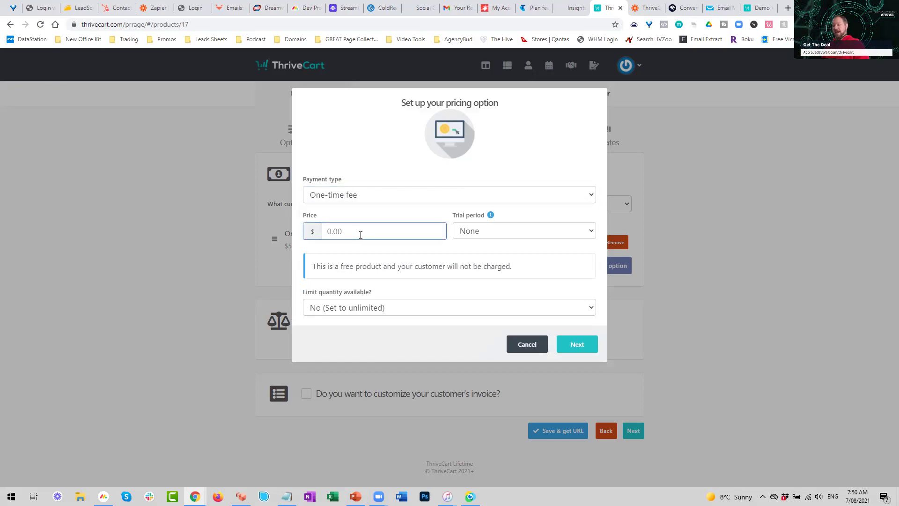
pyautogui.write('450')
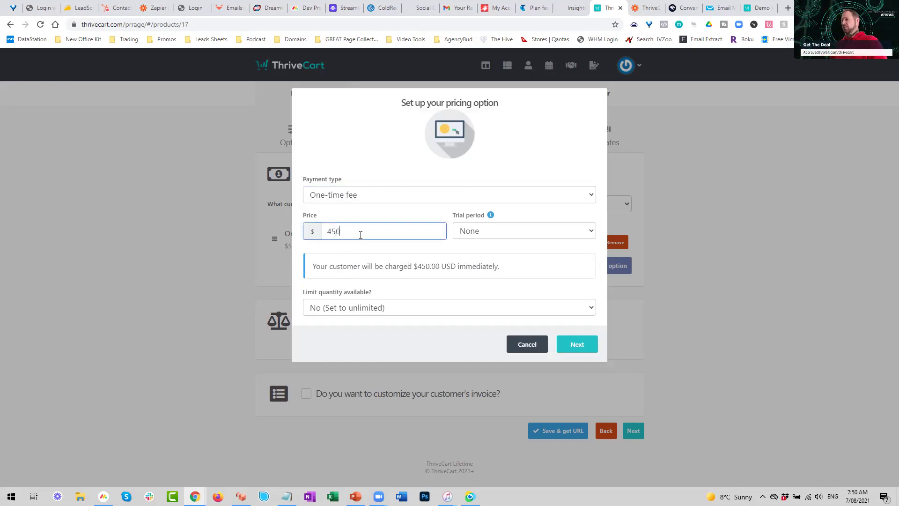
pyautogui.press('Tab')
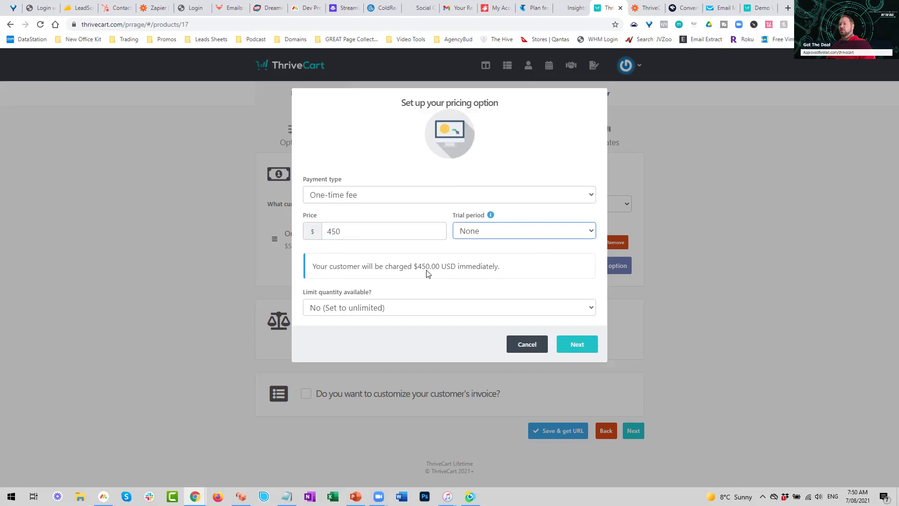
# Step: Set the trial period to 30 days, replacing an initial 7-day choice
pyautogui.moveTo(490, 218)
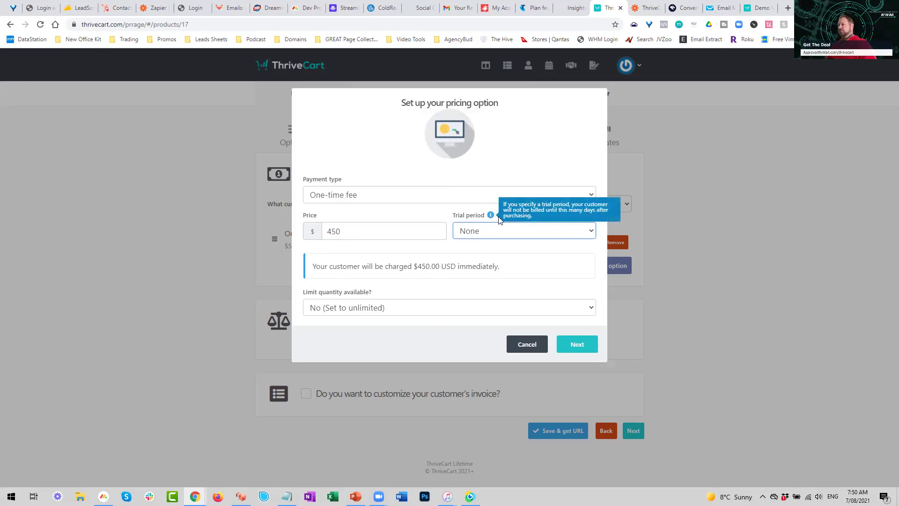
pyautogui.click(485, 233)
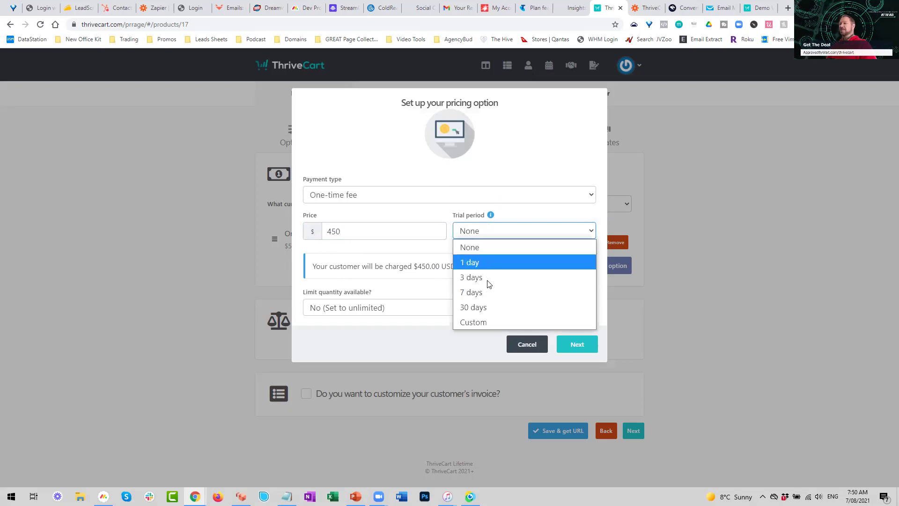
pyautogui.click(406, 256)
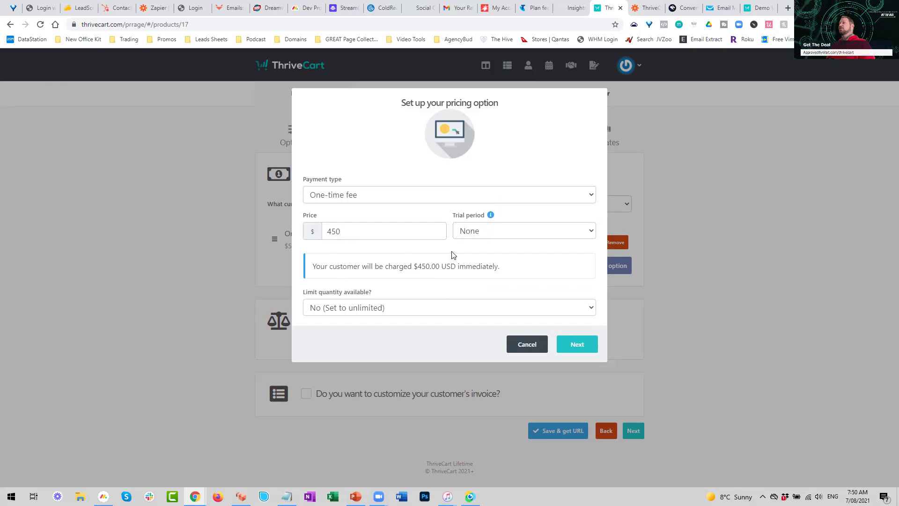
pyautogui.click(474, 235)
pyautogui.click(484, 292)
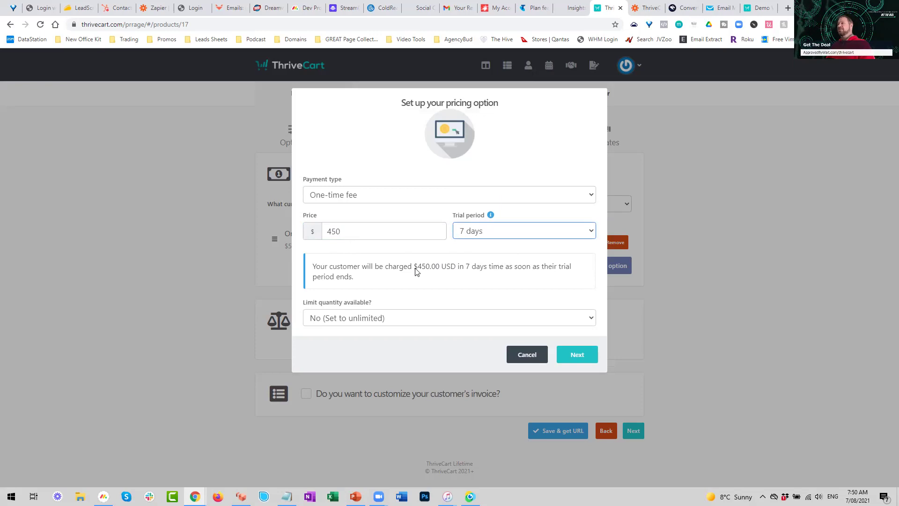
pyautogui.click(436, 272)
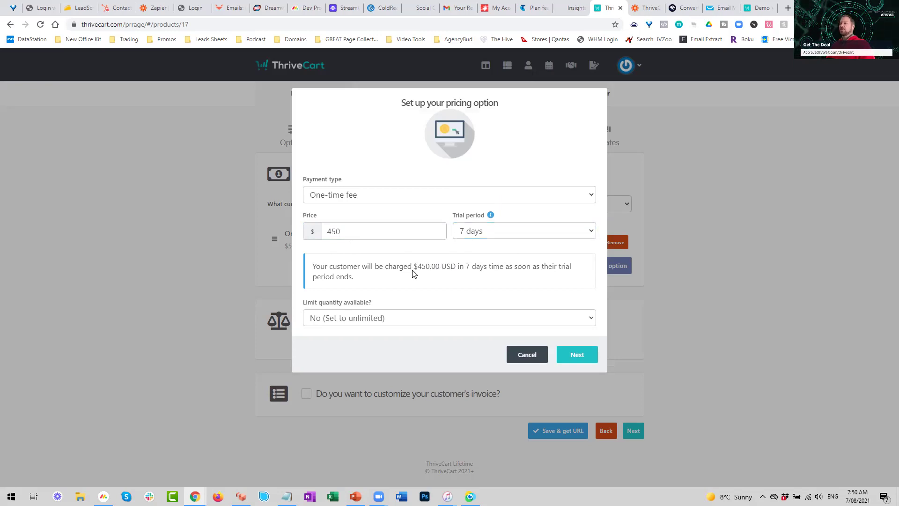
pyautogui.click(477, 232)
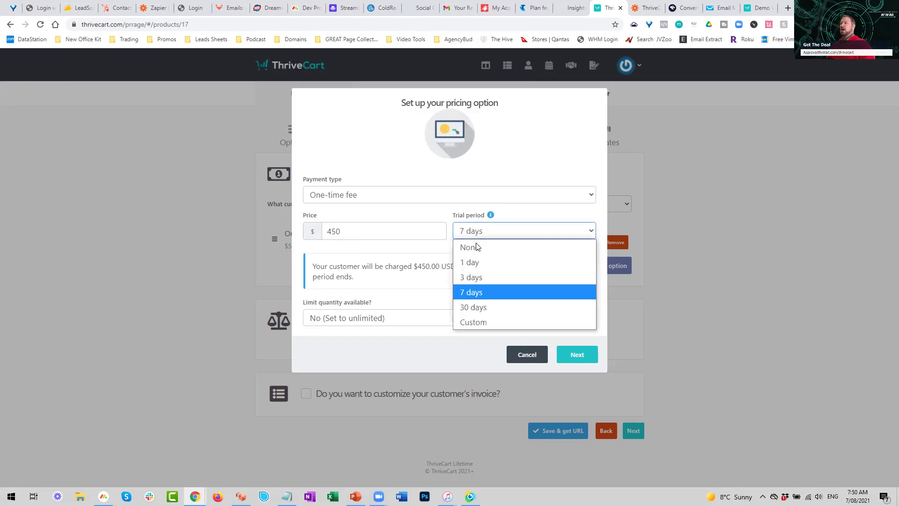
pyautogui.click(479, 307)
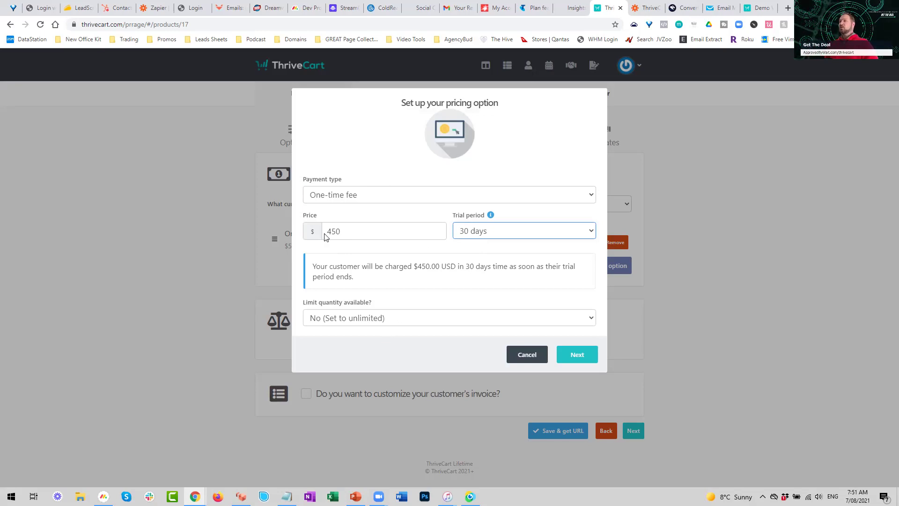
pyautogui.click(368, 321)
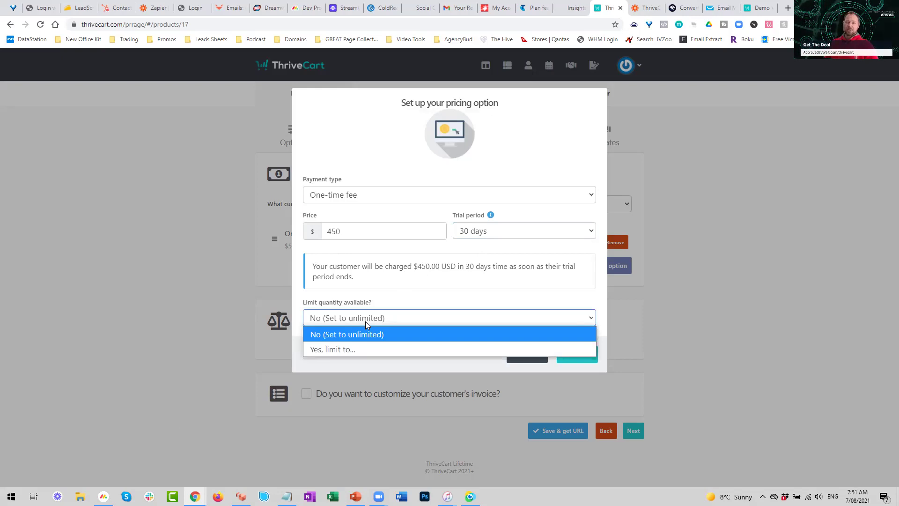
pyautogui.click(361, 350)
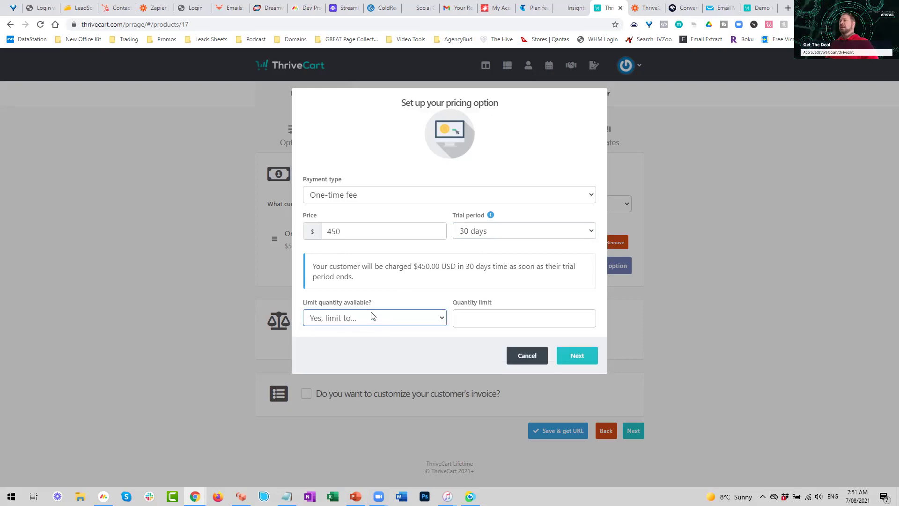
pyautogui.click(489, 317)
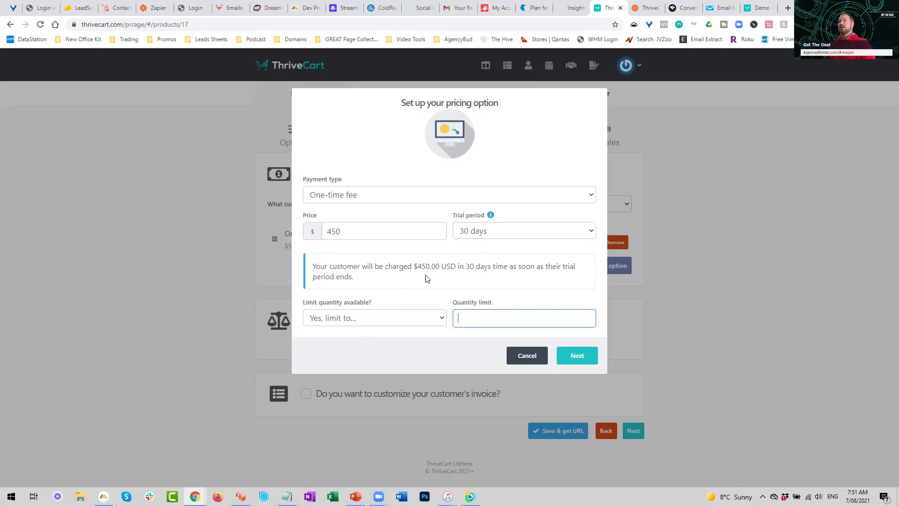
pyautogui.click(394, 322)
pyautogui.click(379, 331)
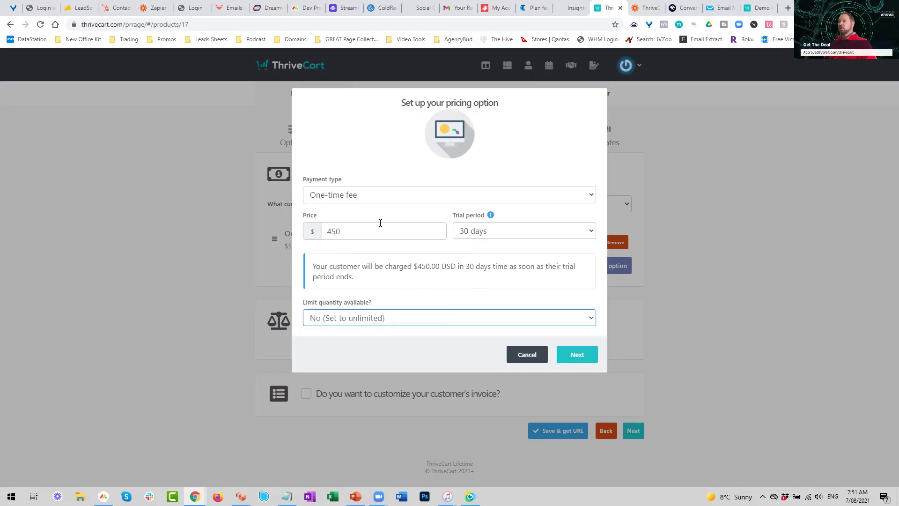
# Step: Advance to naming and keep the option name 'One-time payment ($450.00)' unchanged
pyautogui.click(577, 354)
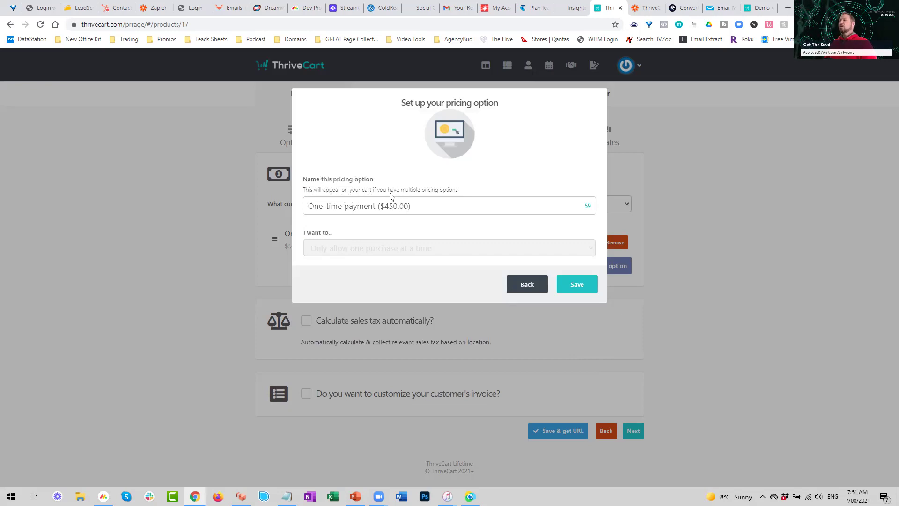
pyautogui.moveTo(444, 208); pyautogui.dragTo(326, 202)
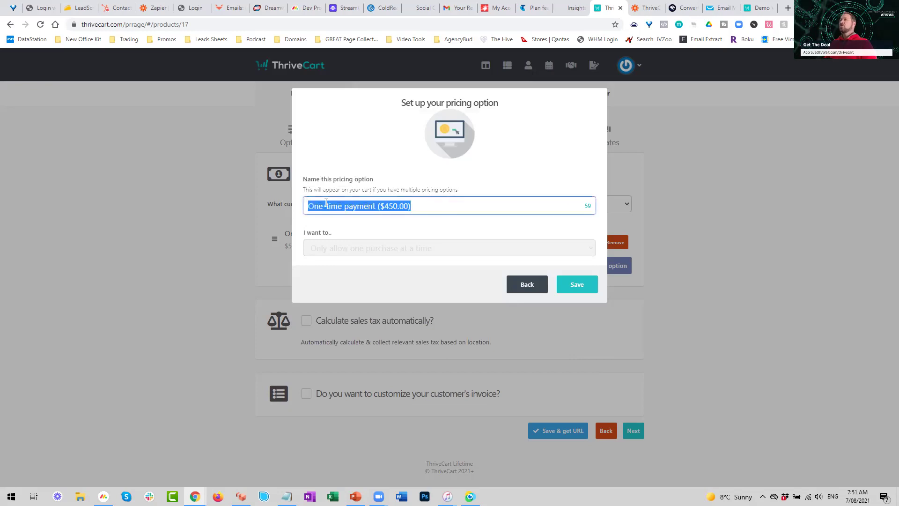
pyautogui.click(389, 197)
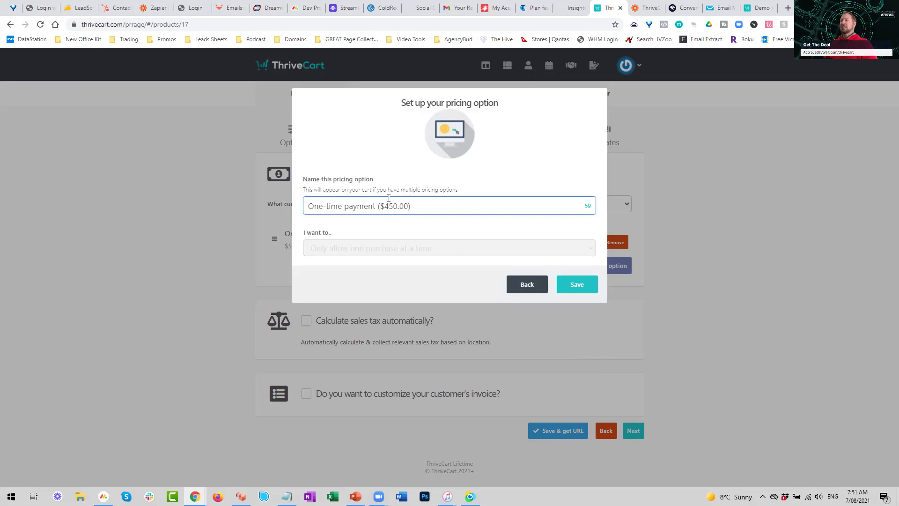
pyautogui.click(412, 205)
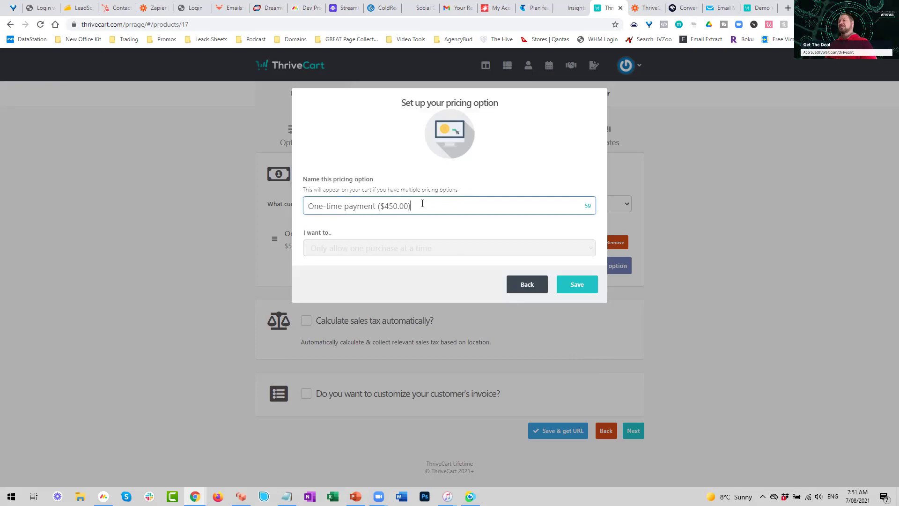
pyautogui.moveTo(411, 206); pyautogui.dragTo(304, 210)
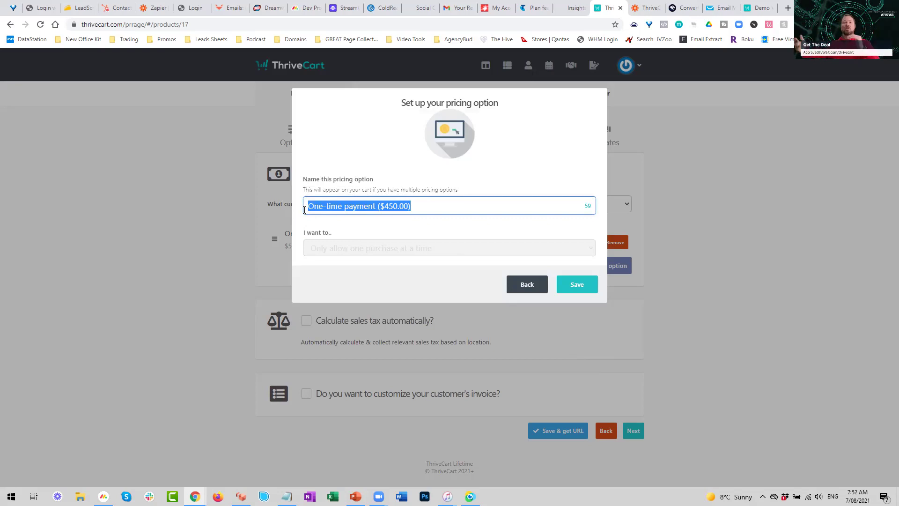
pyautogui.click(363, 193)
pyautogui.moveTo(384, 206); pyautogui.dragTo(290, 236)
pyautogui.click(380, 207)
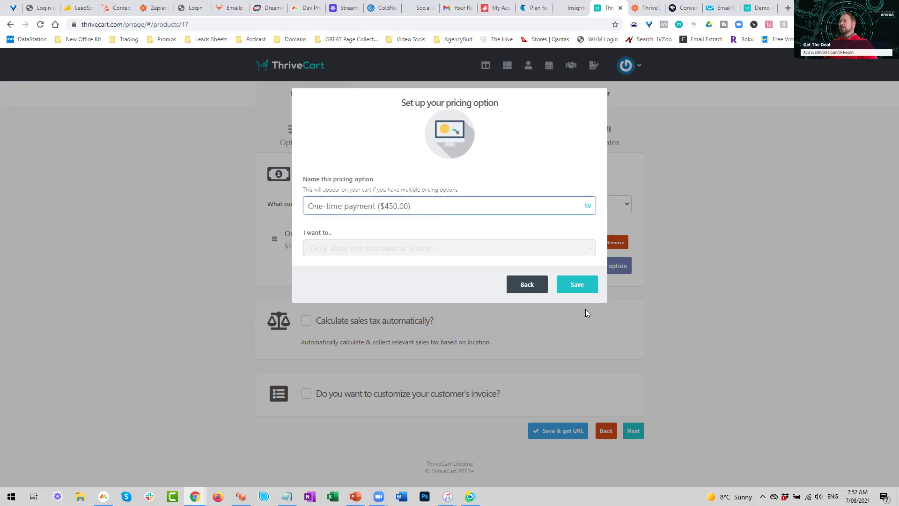
# Step: Save the $450 trial option and mark the $500.00 option as Preferred
pyautogui.click(576, 285)
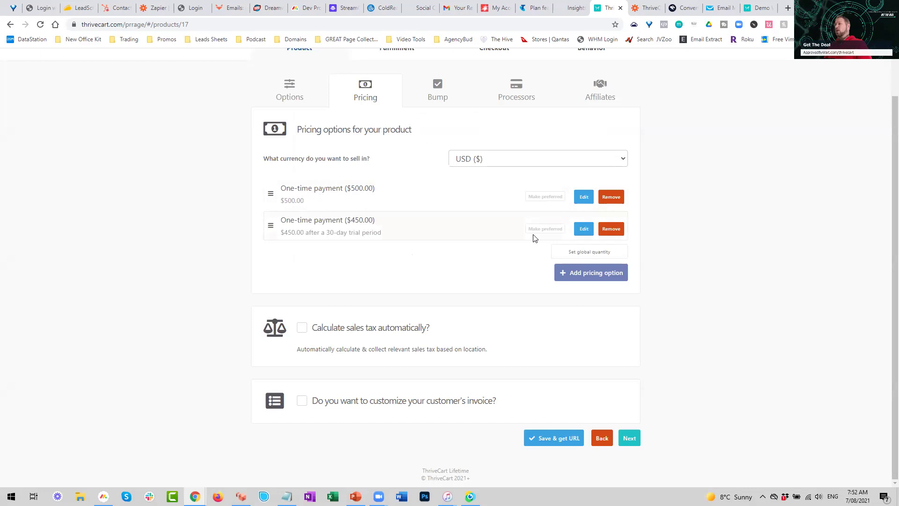
pyautogui.click(547, 199)
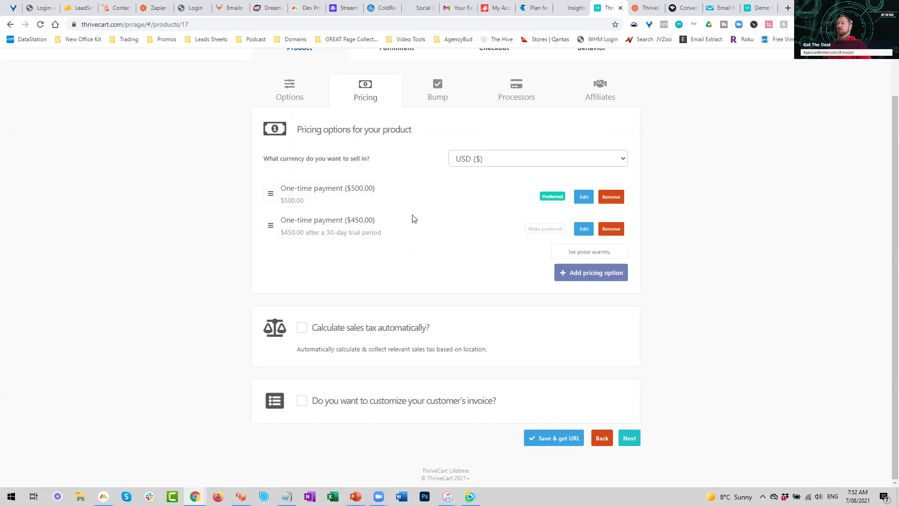
# Step: Tick 'Calculate sales tax automatically?' and dismiss the sales tax setup prompt
pyautogui.click(362, 331)
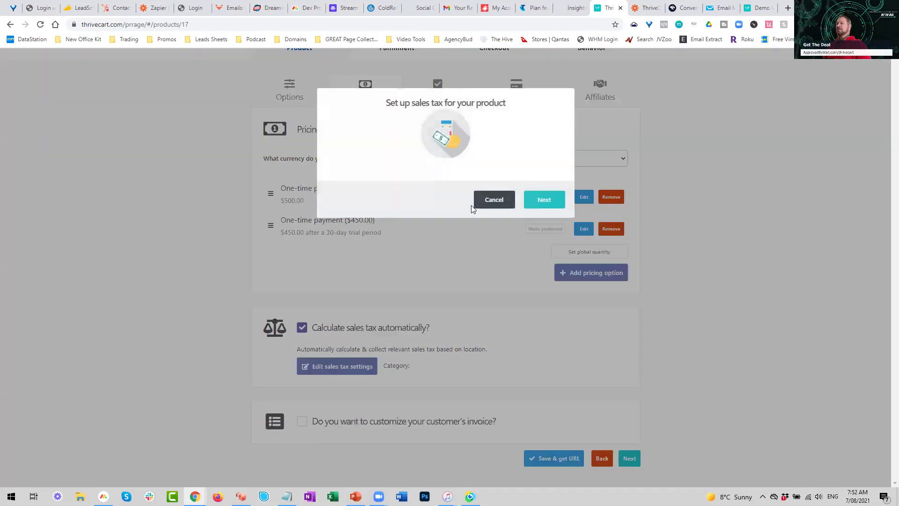
pyautogui.click(530, 205)
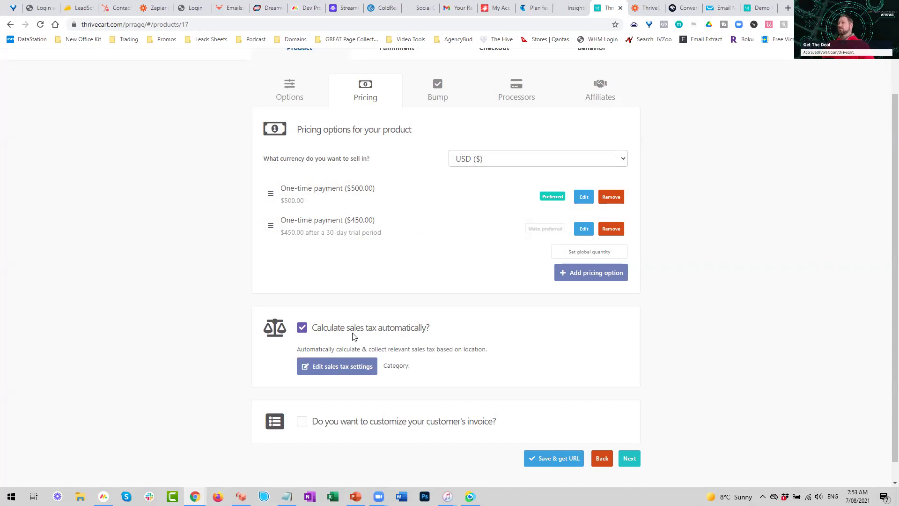
pyautogui.scroll(-1, 384, 361)
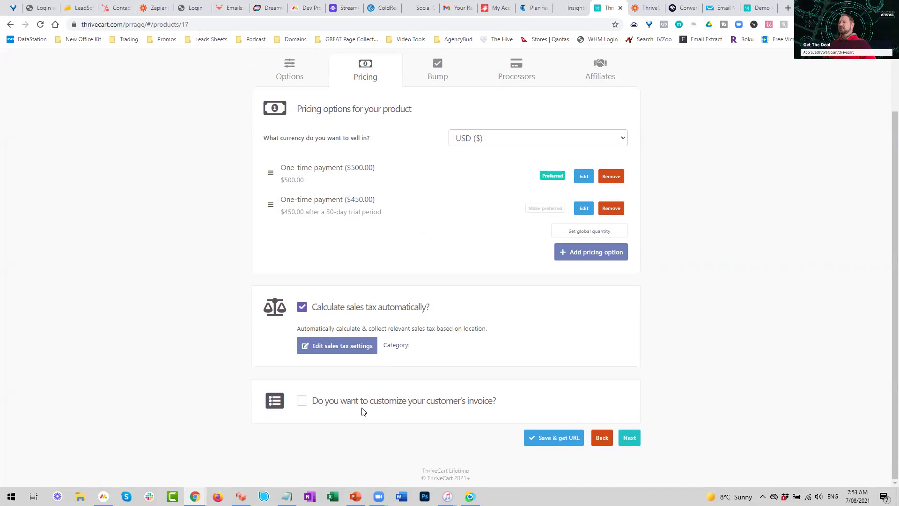
# Step: Enable invoice customization, preview the Full invoice layout, and advance to the top-text step
pyautogui.click(364, 401)
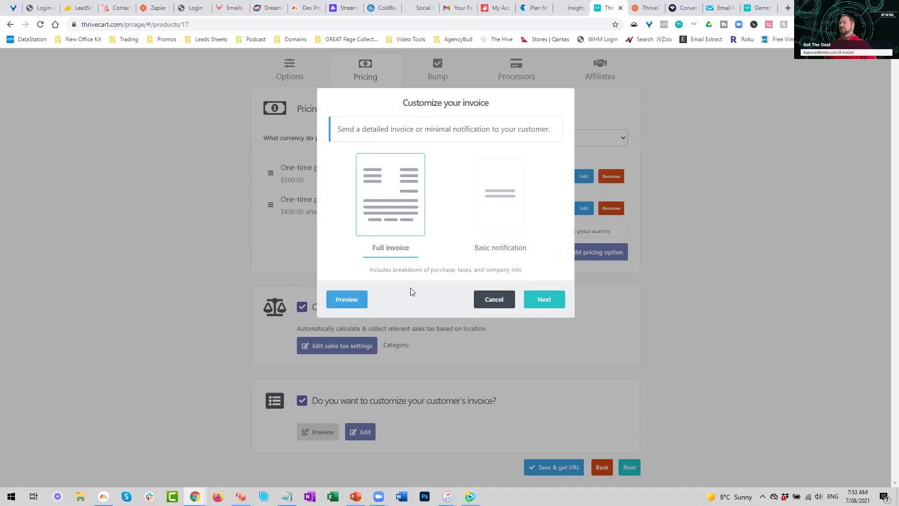
pyautogui.click(347, 300)
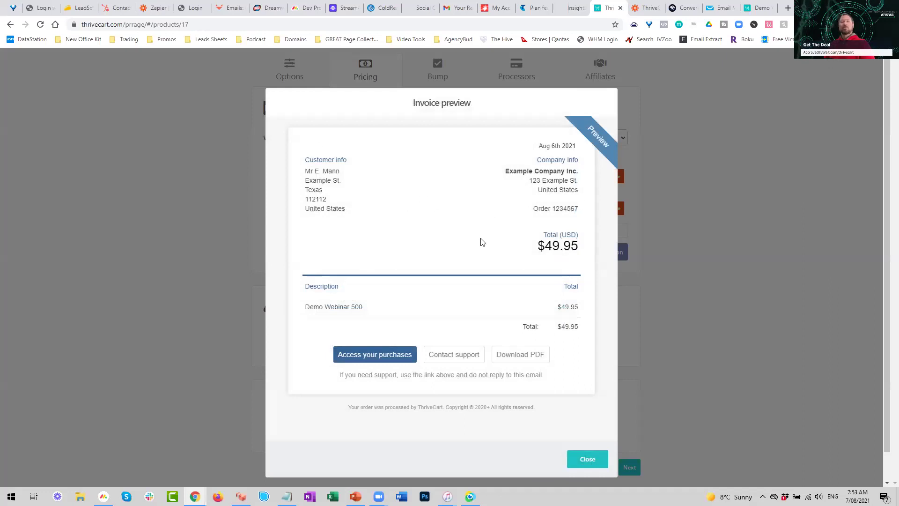
pyautogui.click(582, 457)
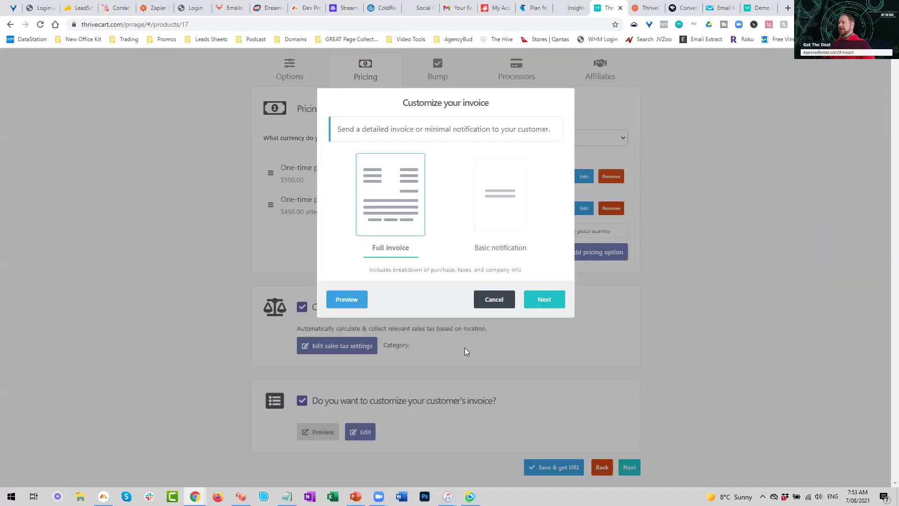
pyautogui.click(542, 300)
# Step: Enter the invoice message 'Thanks for your purchase. Your Chocalate is on the way'
pyautogui.click(394, 171)
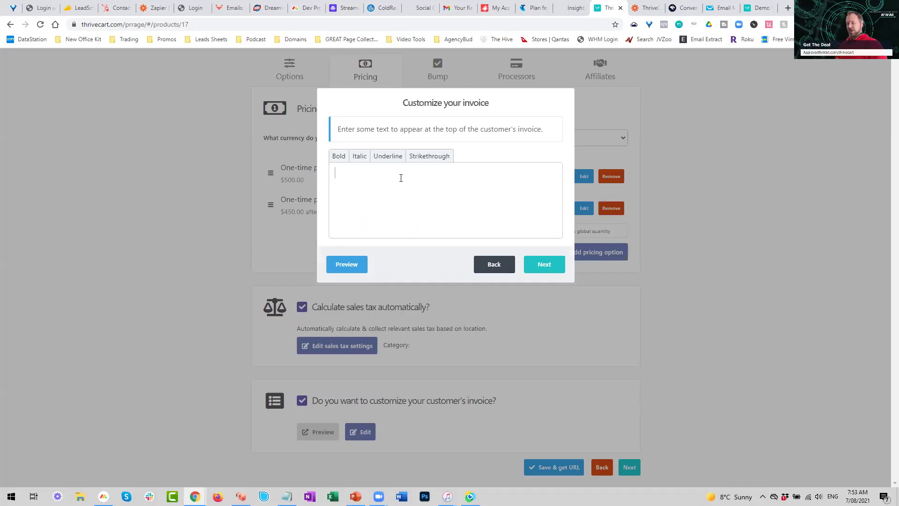
pyautogui.write('Thanks for')
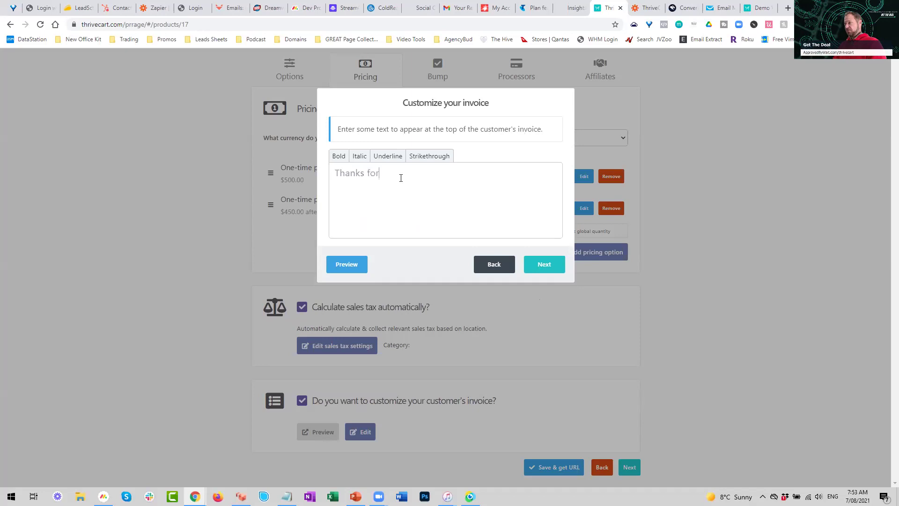
pyautogui.write(' your purcahs')
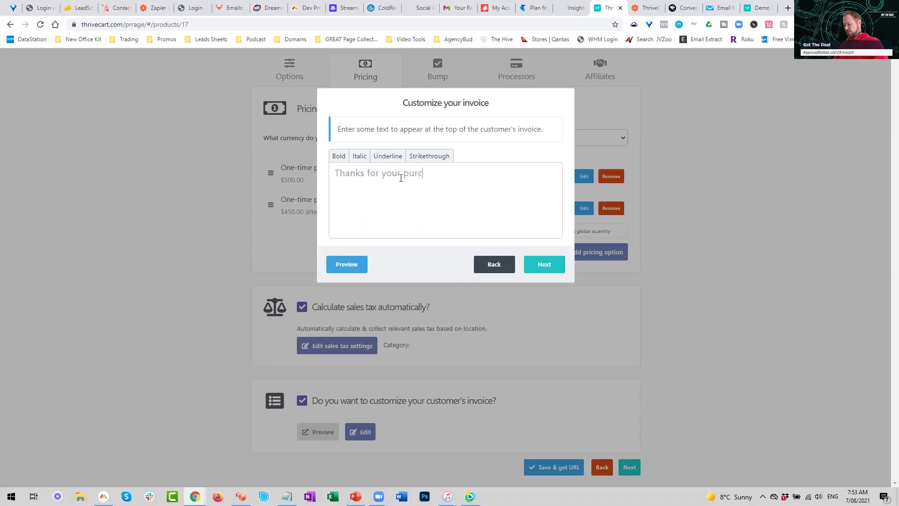
pyautogui.press('BackSpace')
pyautogui.press('BackSpace')
pyautogui.press('BackSpace')
pyautogui.write('has')
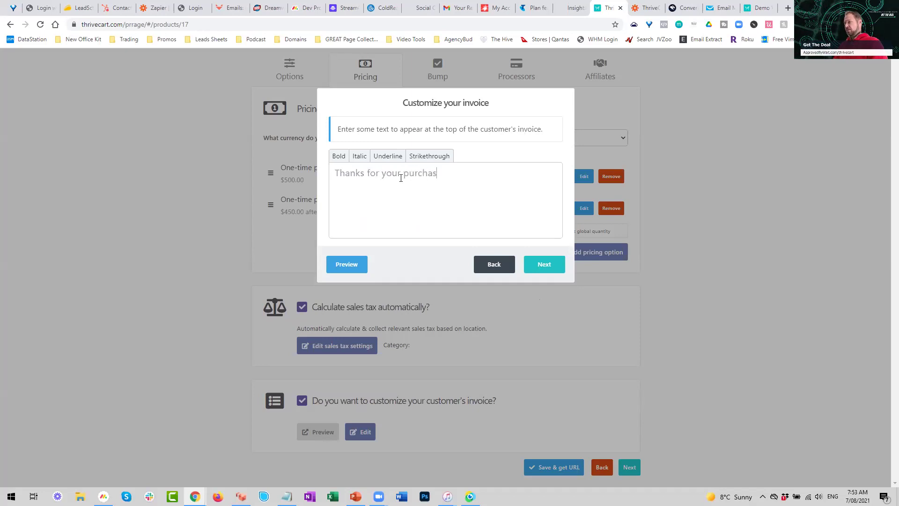
pyautogui.write("e. You'")
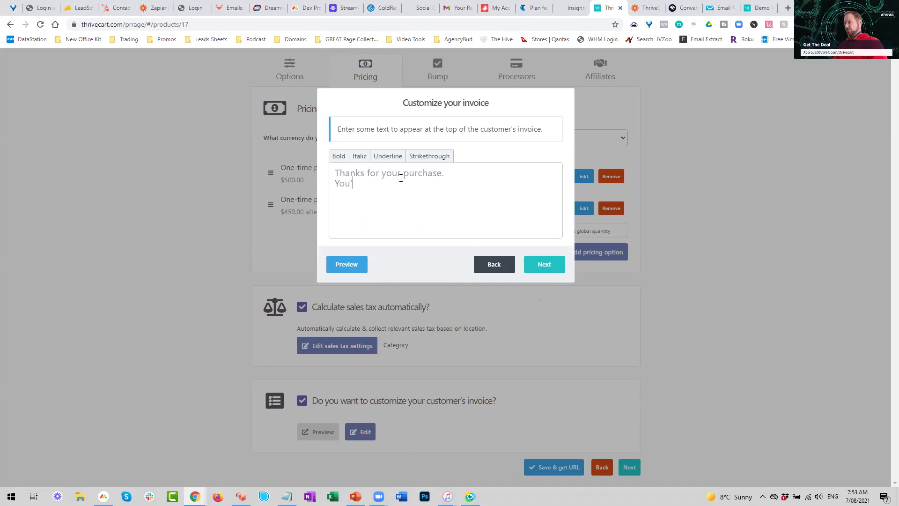
pyautogui.press('BackSpace')
pyautogui.write('r')
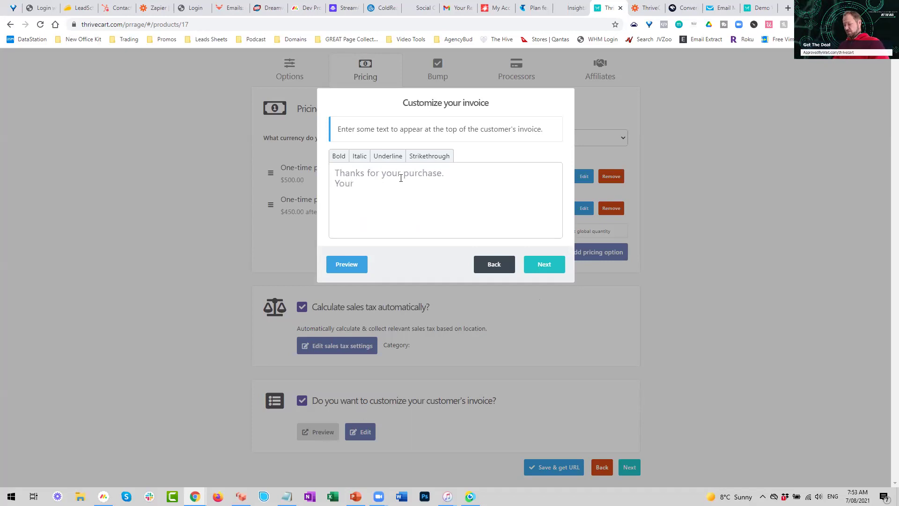
pyautogui.write(' Choc')
pyautogui.write('a')
pyautogui.write('l')
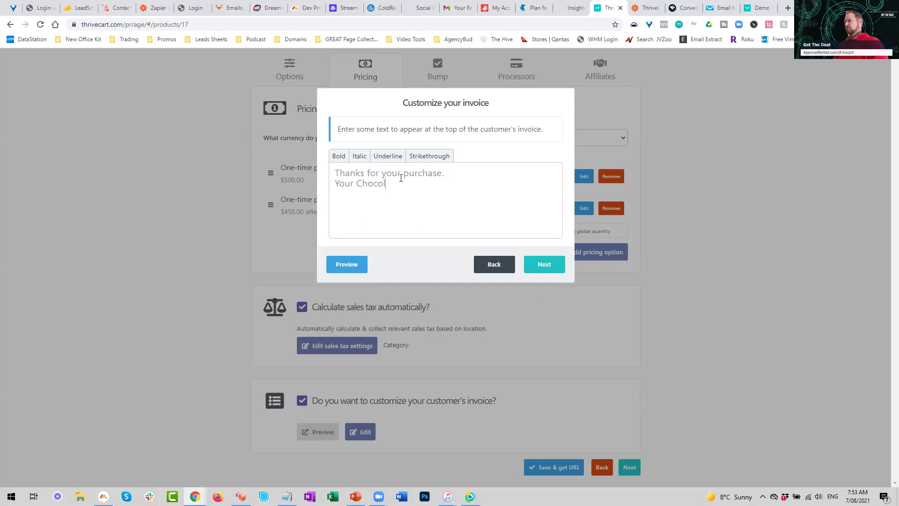
pyautogui.write('ate is on the wa')
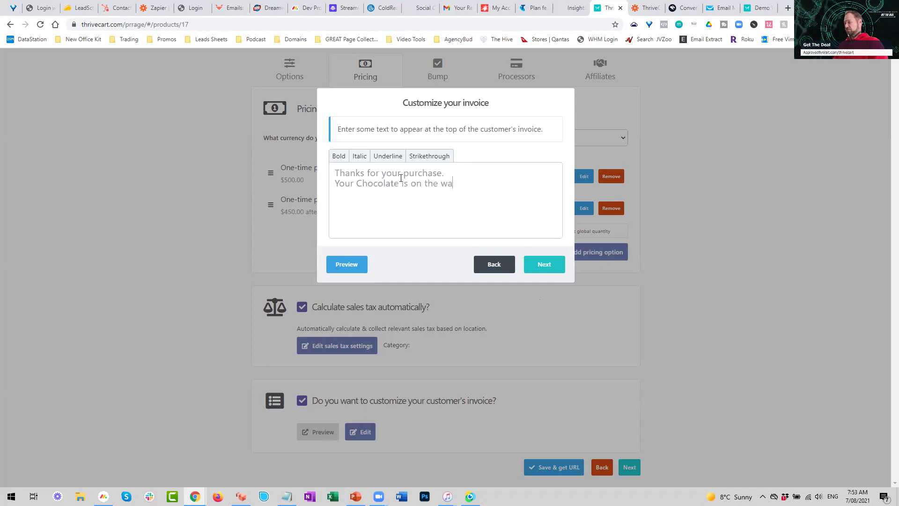
pyautogui.write('y')
# Step: Make the invoice thank-you message bold and continue to the next invoice step
pyautogui.moveTo(508, 195); pyautogui.dragTo(310, 170)
pyautogui.hotkey('ctrl', 'b')
pyautogui.click(369, 189)
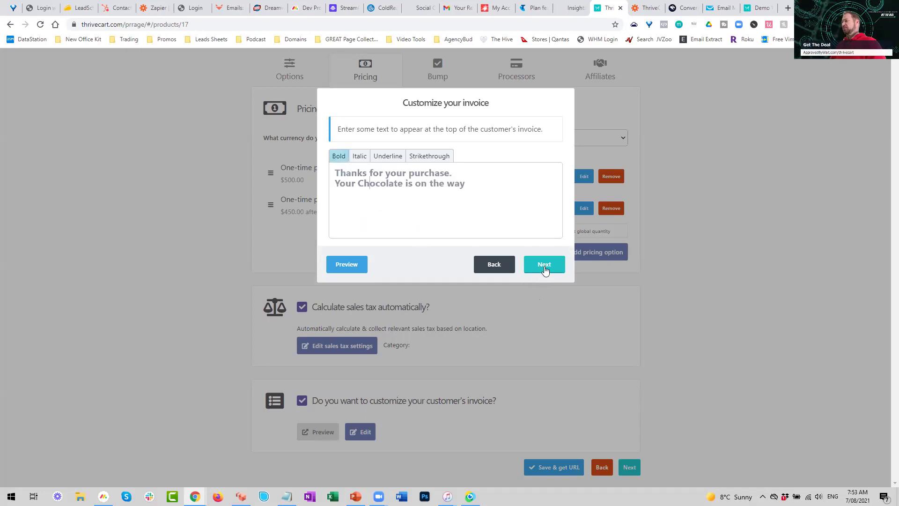
pyautogui.click(545, 265)
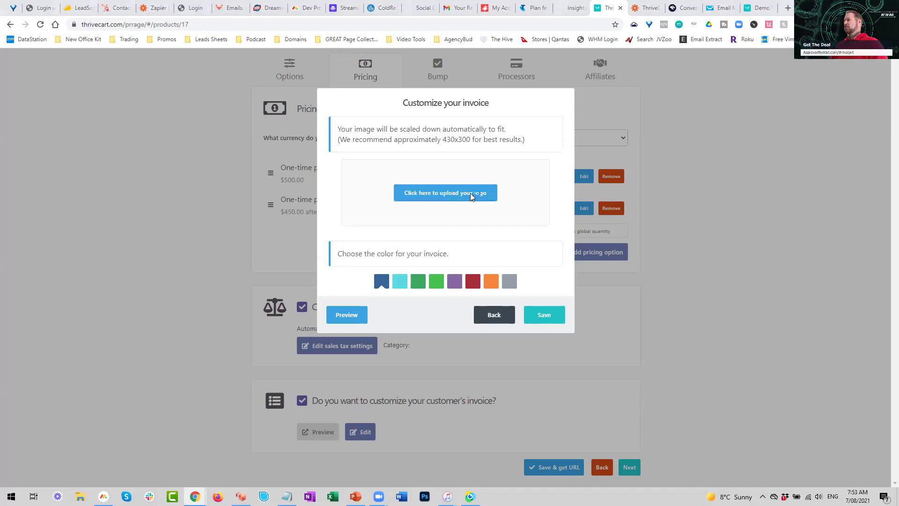
# Step: Upload gojeo.png from GoJeo.com > images > Logo as the invoice logo and choose green
pyautogui.click(436, 196)
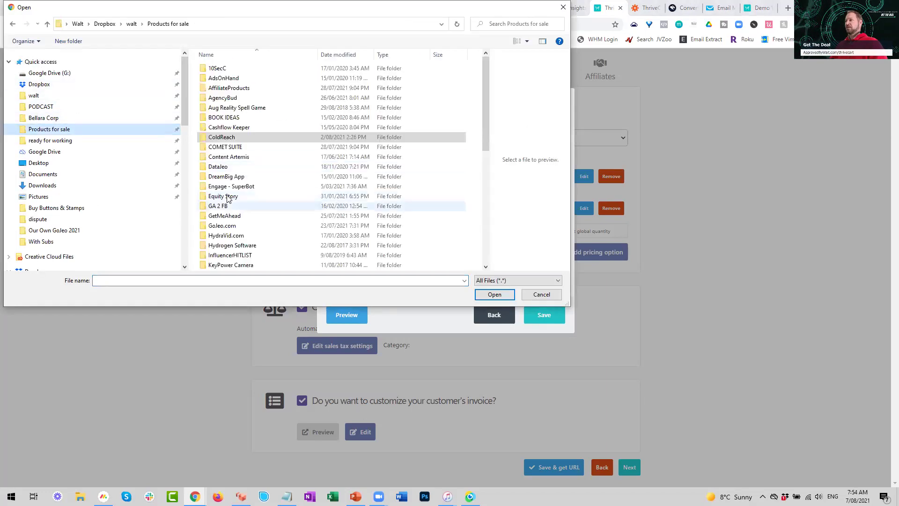
pyautogui.scroll(-1, 228, 199)
pyautogui.doubleClick(250, 196)
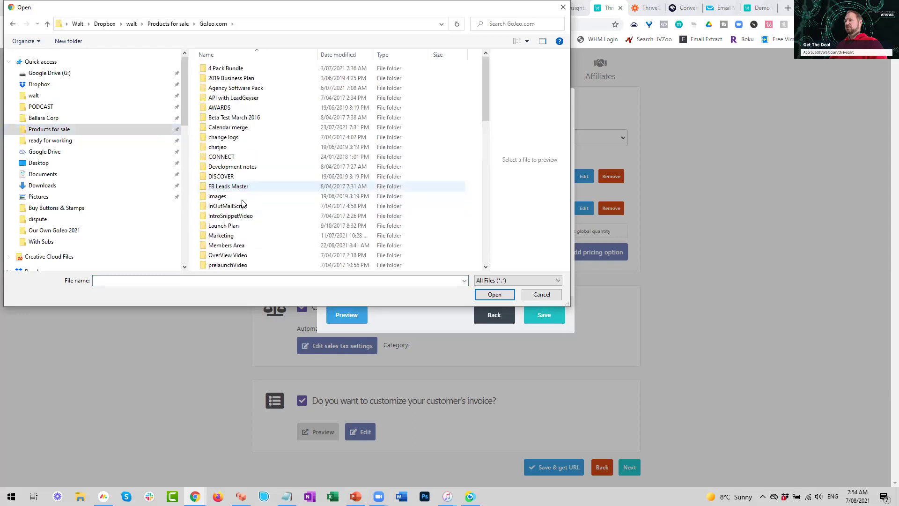
pyautogui.doubleClick(230, 196)
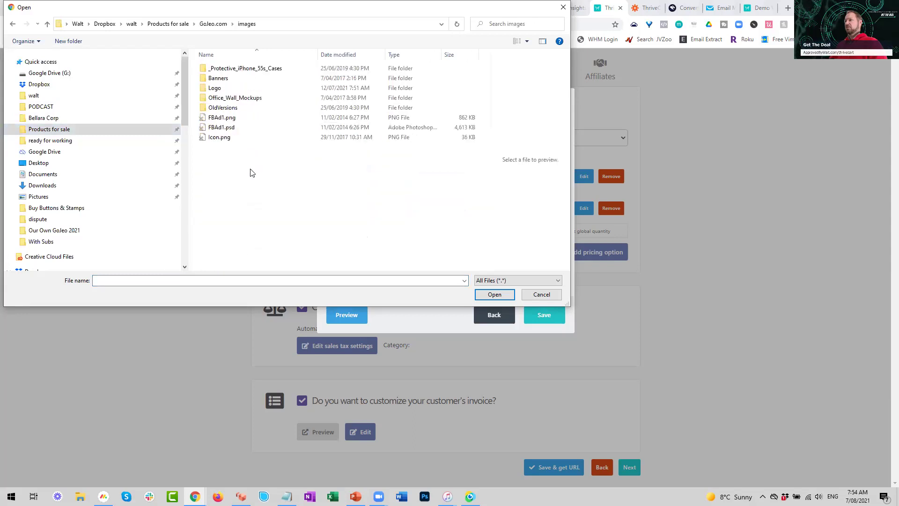
pyautogui.doubleClick(215, 88)
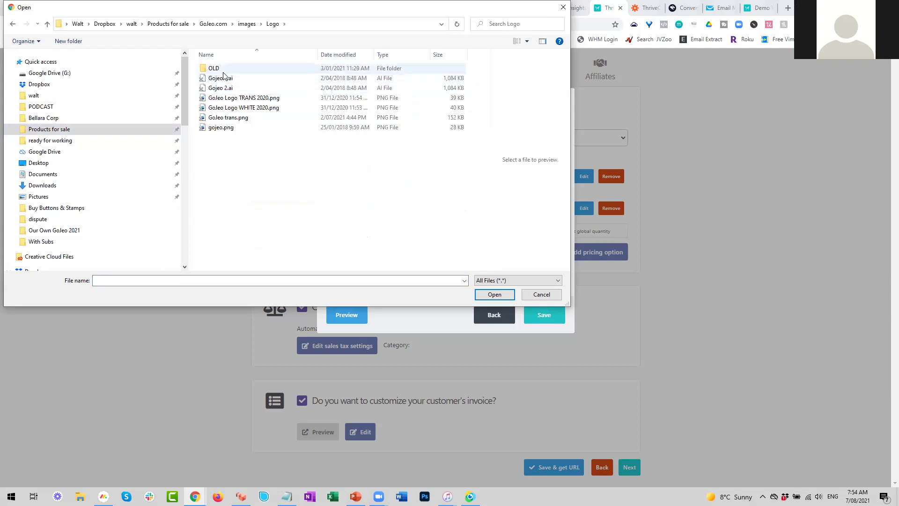
pyautogui.click(262, 127)
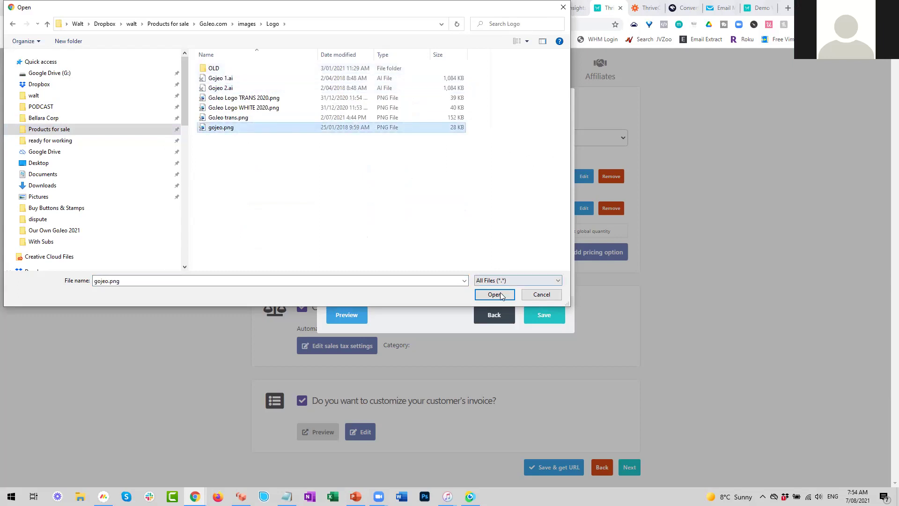
pyautogui.click(495, 294)
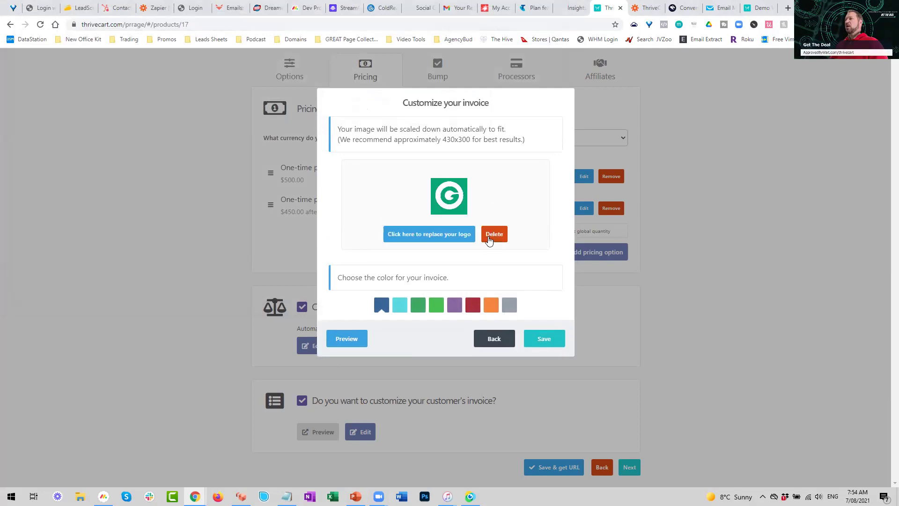
pyautogui.click(421, 307)
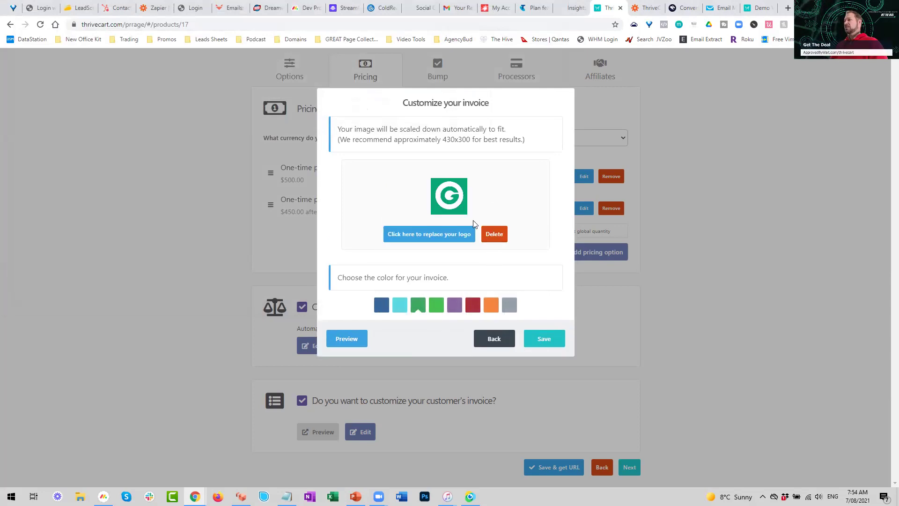
# Step: Scroll through the invoice preview, close it, and return to the product's Options page
pyautogui.scroll(-1, 448, 251)
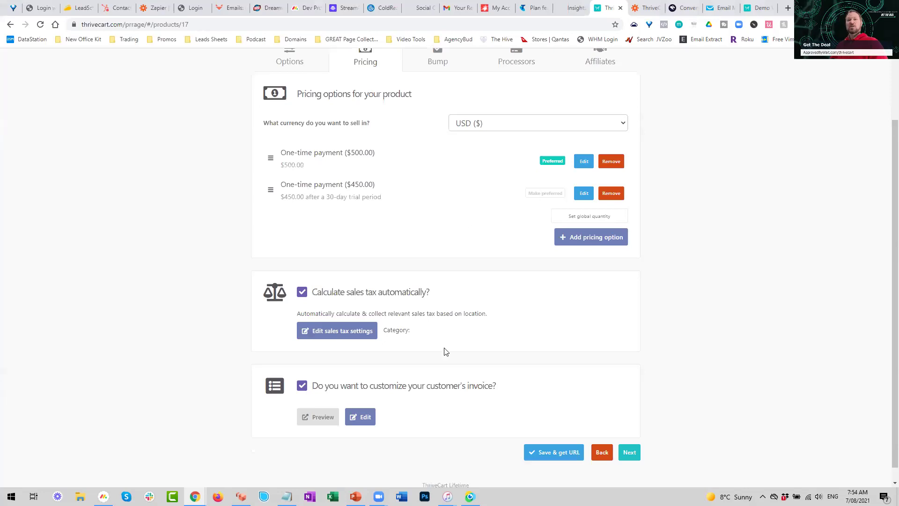
pyautogui.scroll(-1, 445, 351)
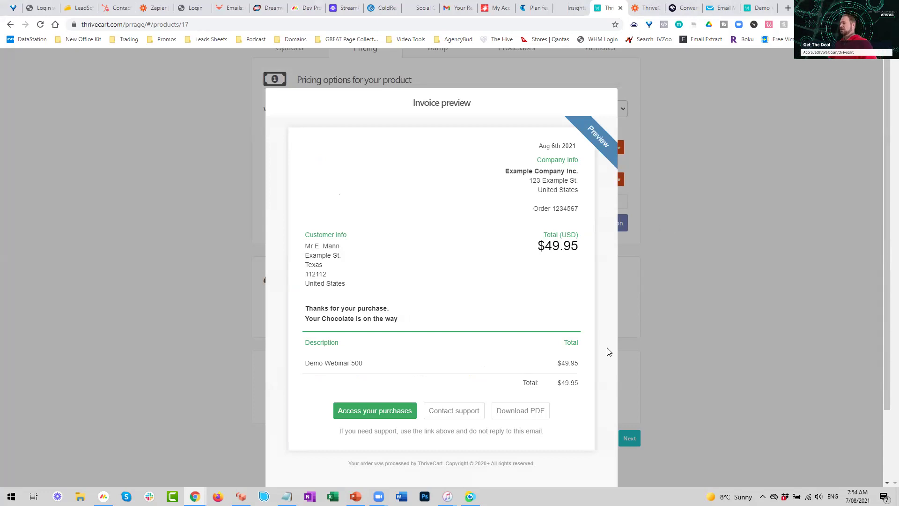
pyautogui.scroll(-2, 609, 351)
pyautogui.click(643, 351)
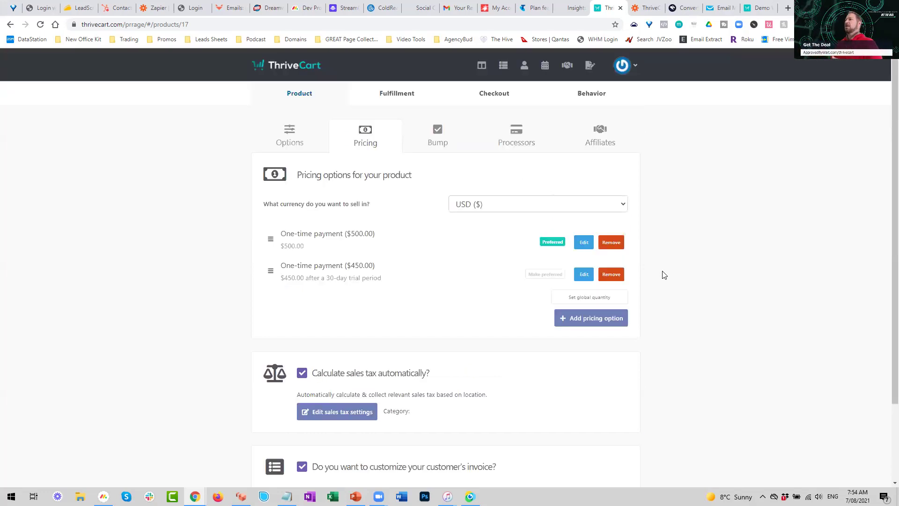
pyautogui.click(313, 148)
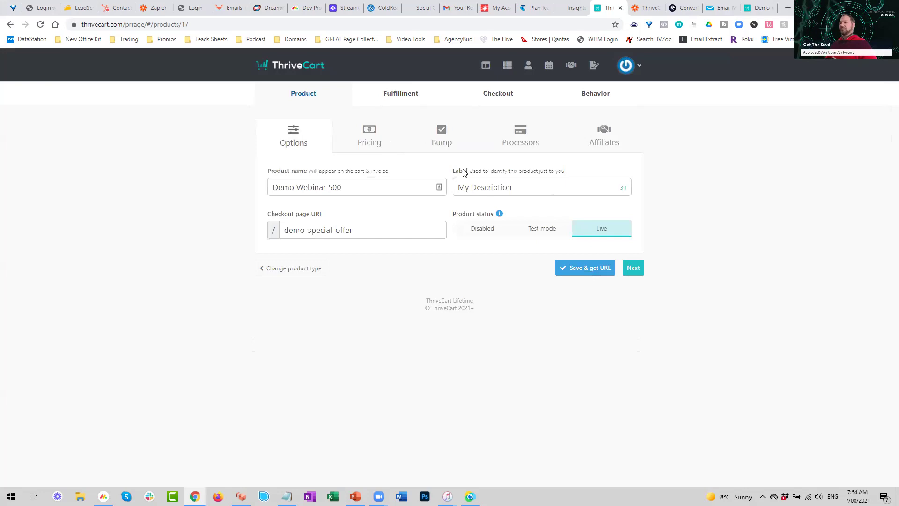
# Step: Open the Bump settings for Demo Webinar 500
pyautogui.click(434, 145)
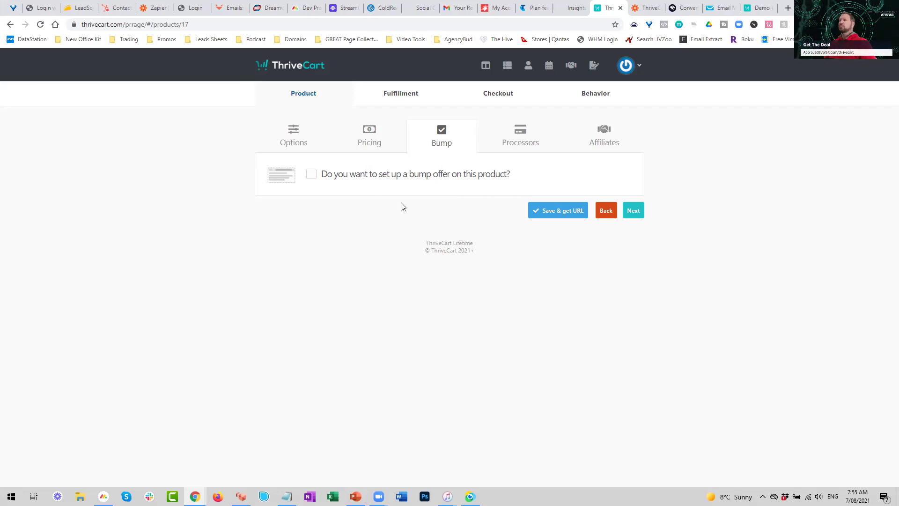
# Step: Enable a bump offer for the product and confirm it as digital
pyautogui.click(304, 143)
pyautogui.moveTo(346, 191); pyautogui.dragTo(266, 194)
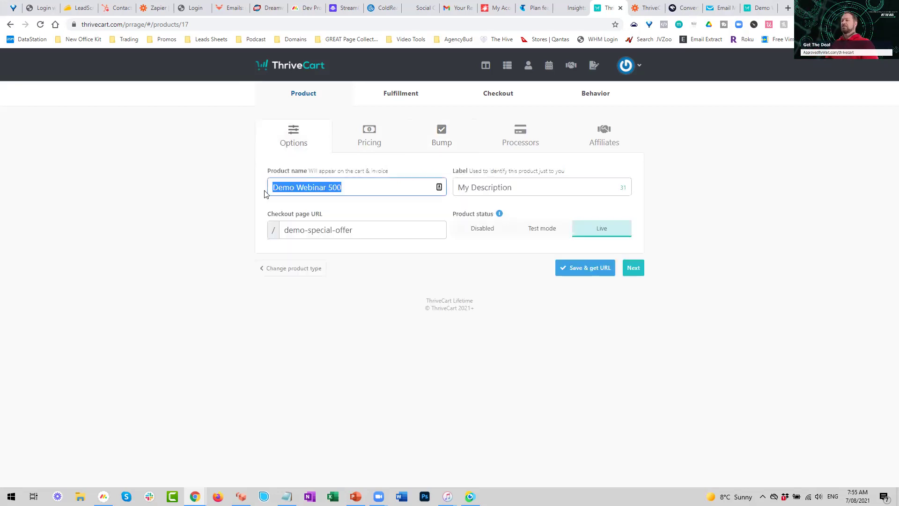
pyautogui.click(444, 135)
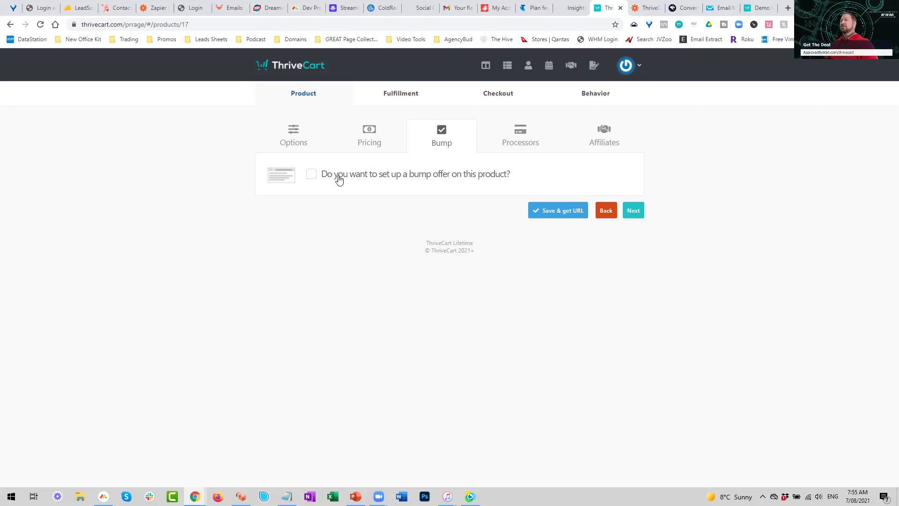
pyautogui.click(392, 181)
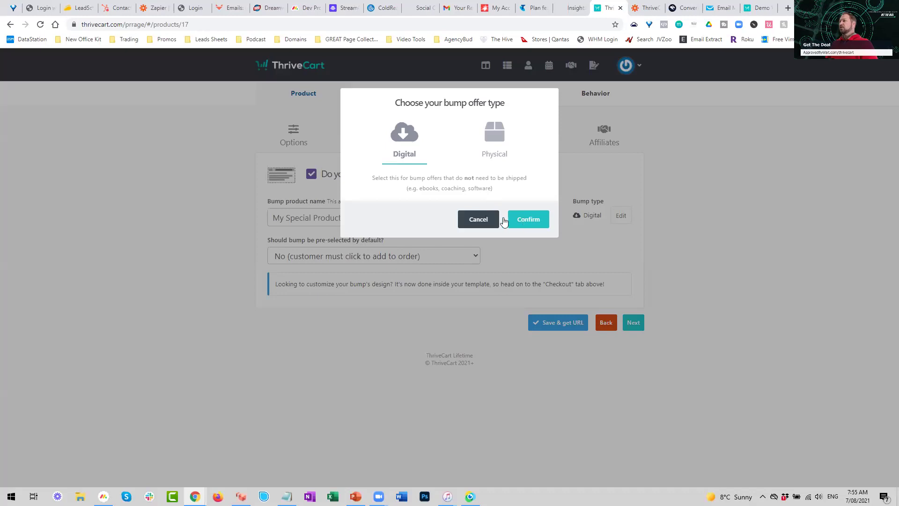
pyautogui.click(525, 220)
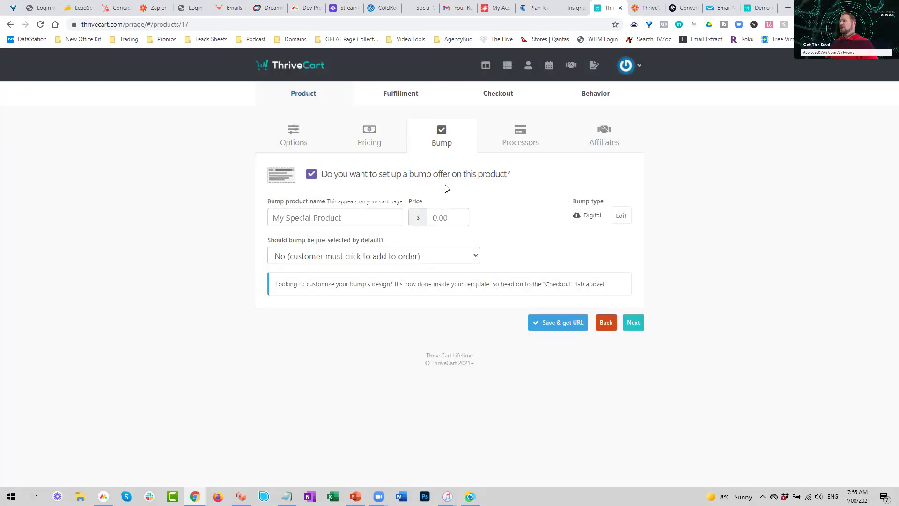
# Step: Name the bump product 'Extra Service' and price it at 200
pyautogui.click(346, 222)
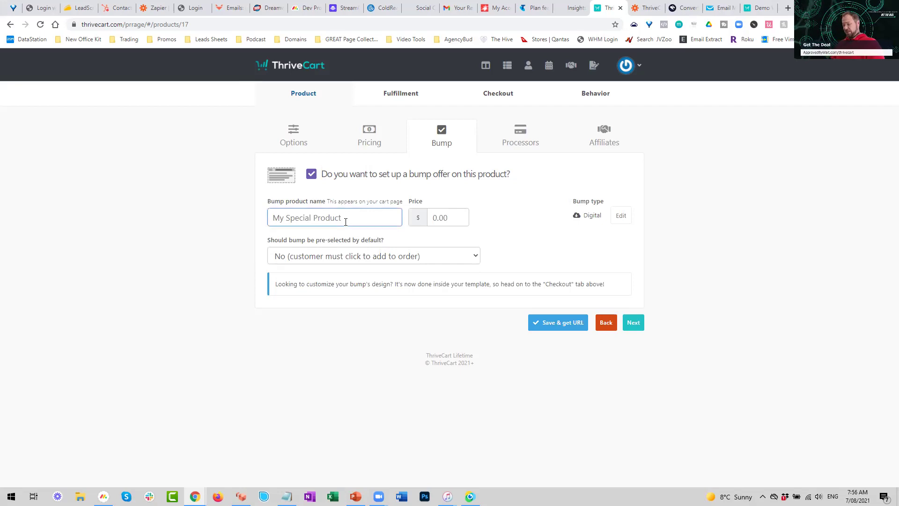
pyautogui.write('Extra Service')
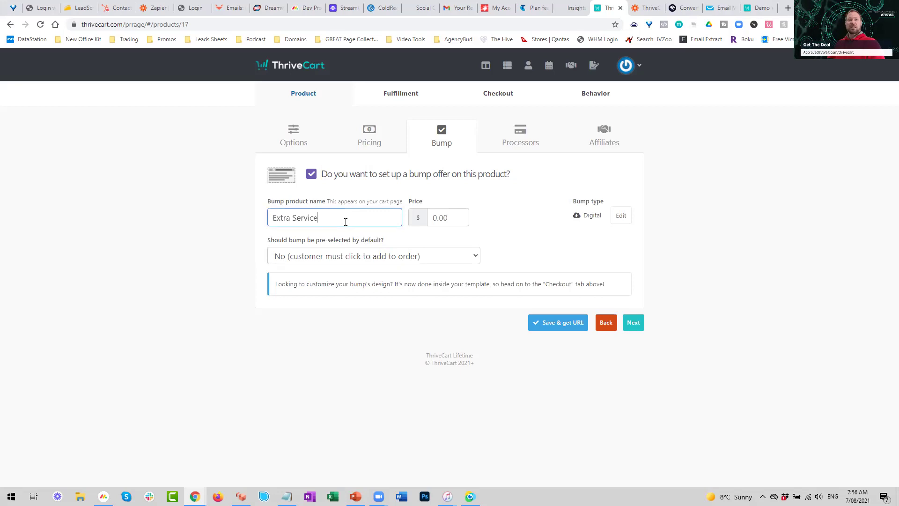
pyautogui.click(434, 219)
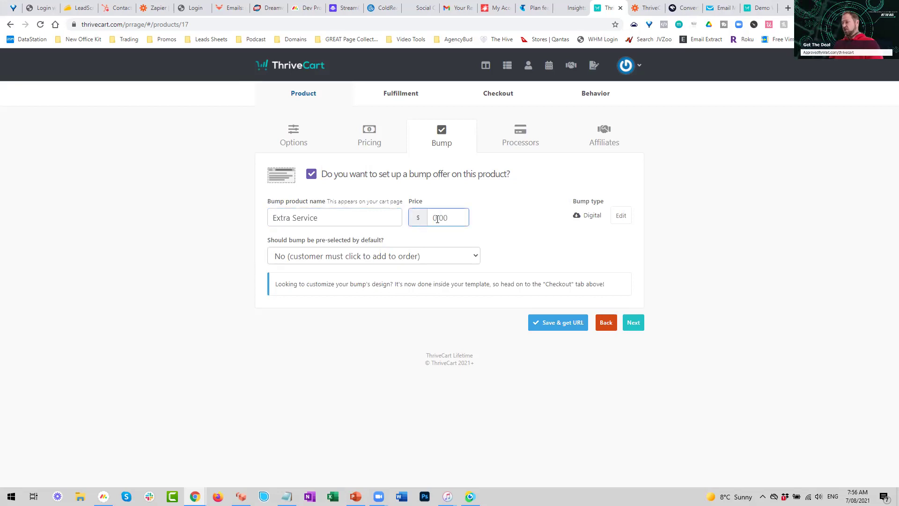
pyautogui.write('200')
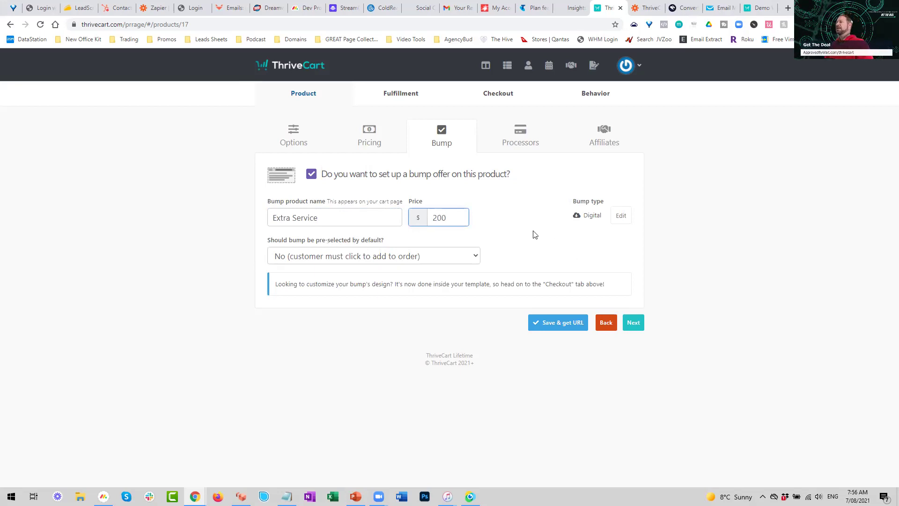
# Step: Set the bump to not be pre-selected by default
pyautogui.click(458, 259)
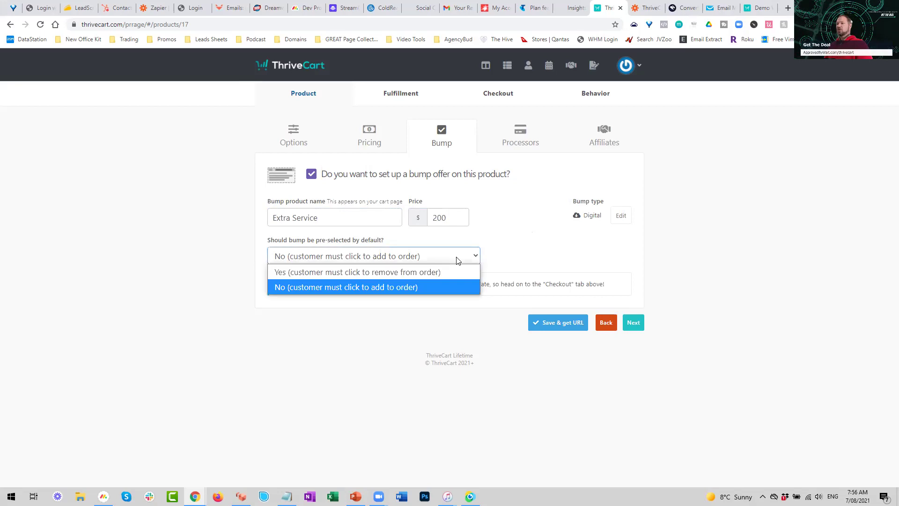
pyautogui.click(458, 261)
pyautogui.click(457, 261)
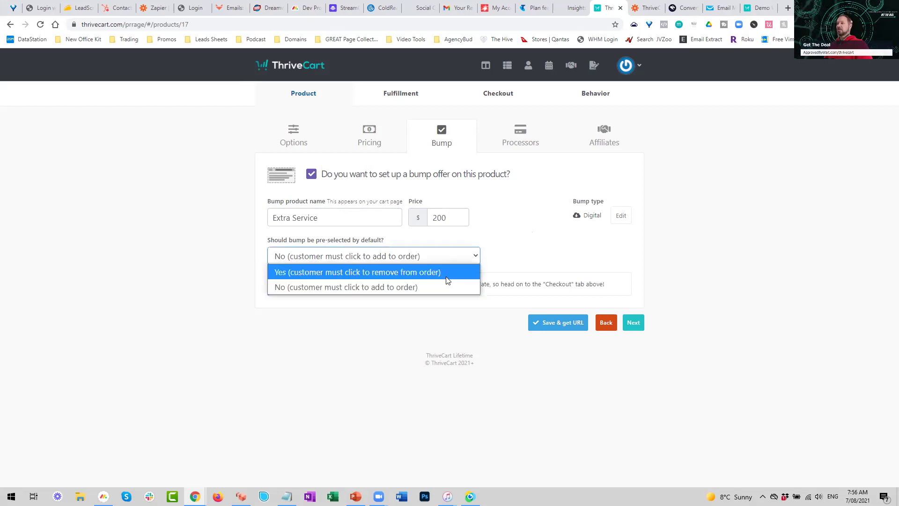
pyautogui.click(449, 273)
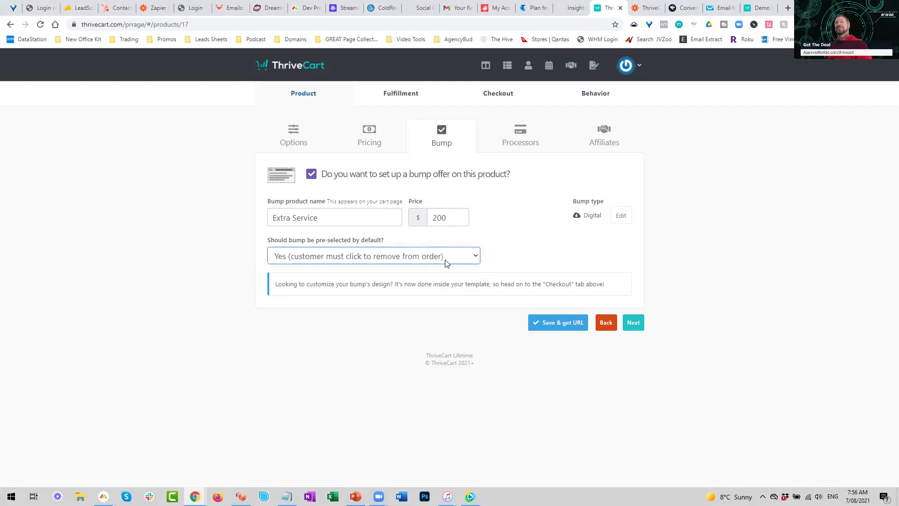
pyautogui.click(446, 262)
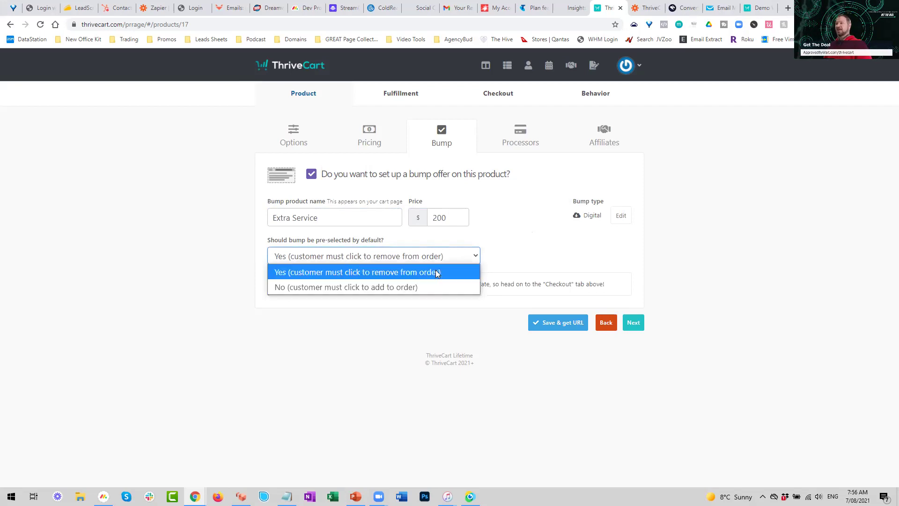
pyautogui.press('Down')
pyautogui.press('Return')
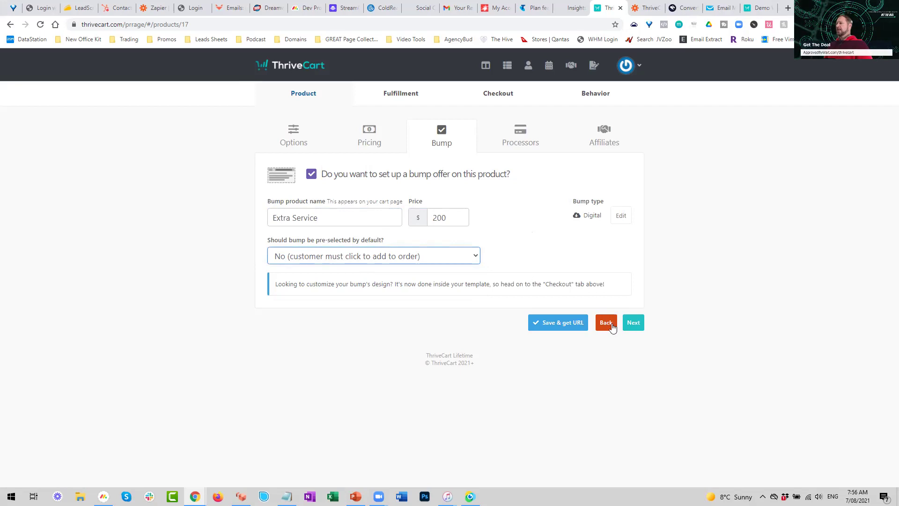
# Step: Confirm the digital bump type and proceed through payment processors to the fulfillment settings
pyautogui.click(633, 326)
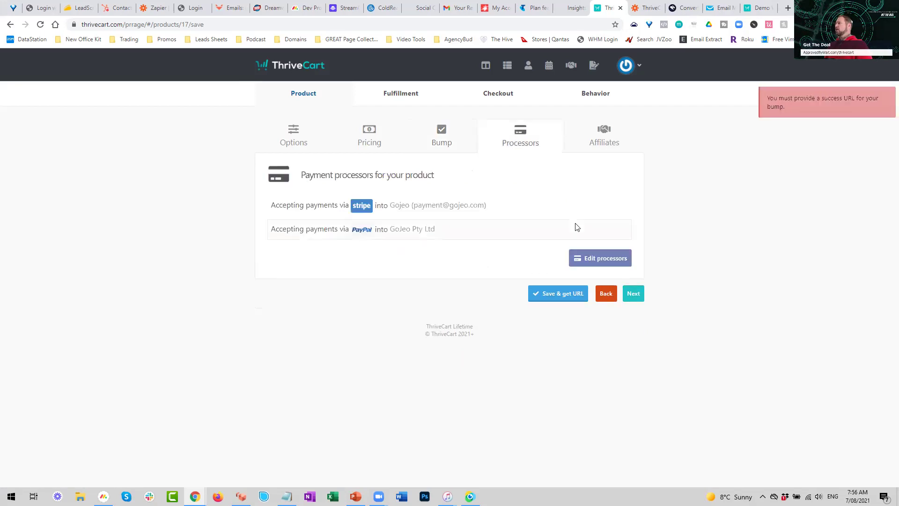
pyautogui.click(443, 149)
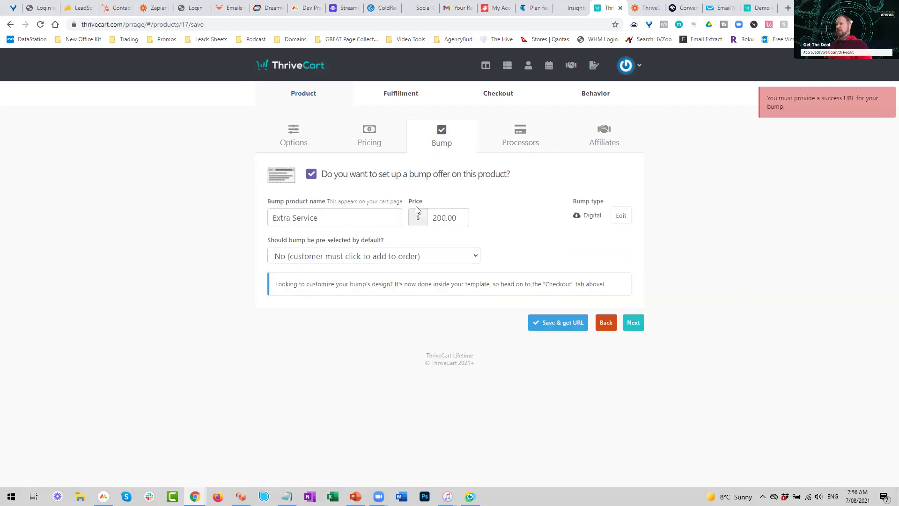
pyautogui.click(620, 216)
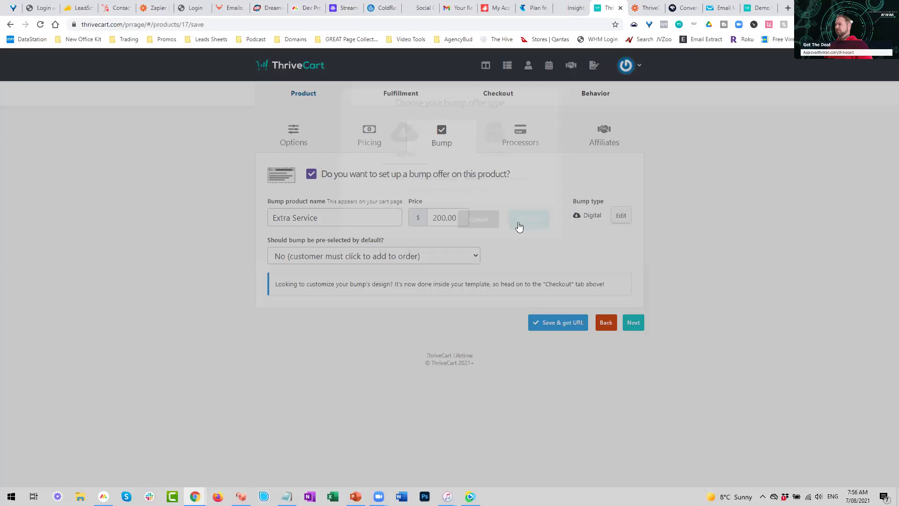
pyautogui.click(519, 223)
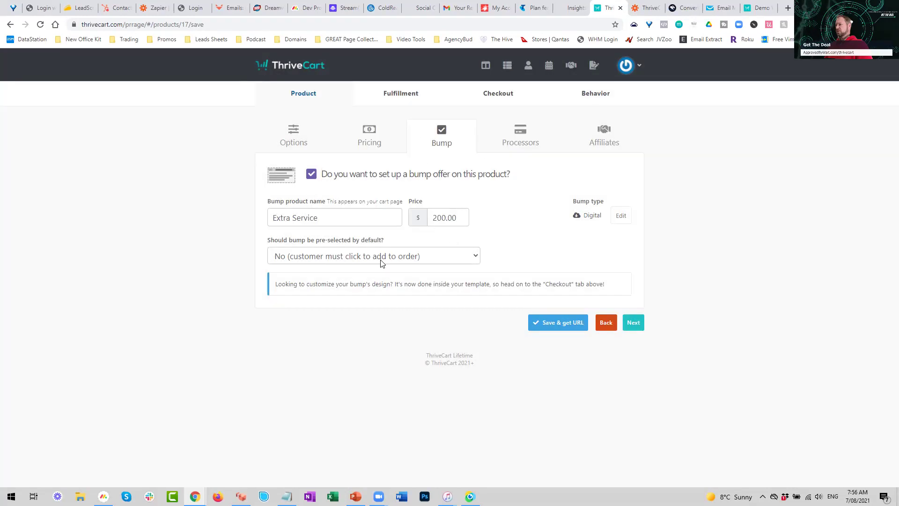
pyautogui.click(637, 326)
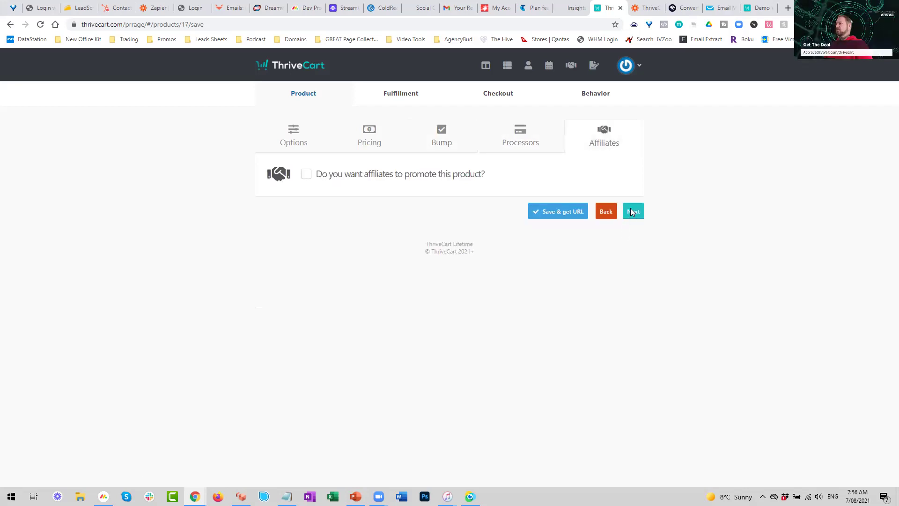
pyautogui.click(632, 209)
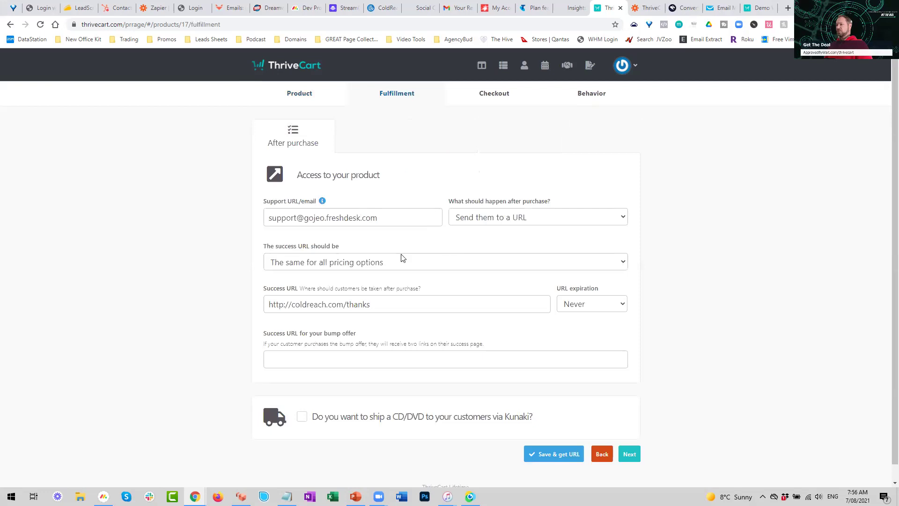
pyautogui.click(310, 357)
pyautogui.click(374, 306)
pyautogui.hotkey('ctrl', 'a')
pyautogui.hotkey('ctrl', 'c')
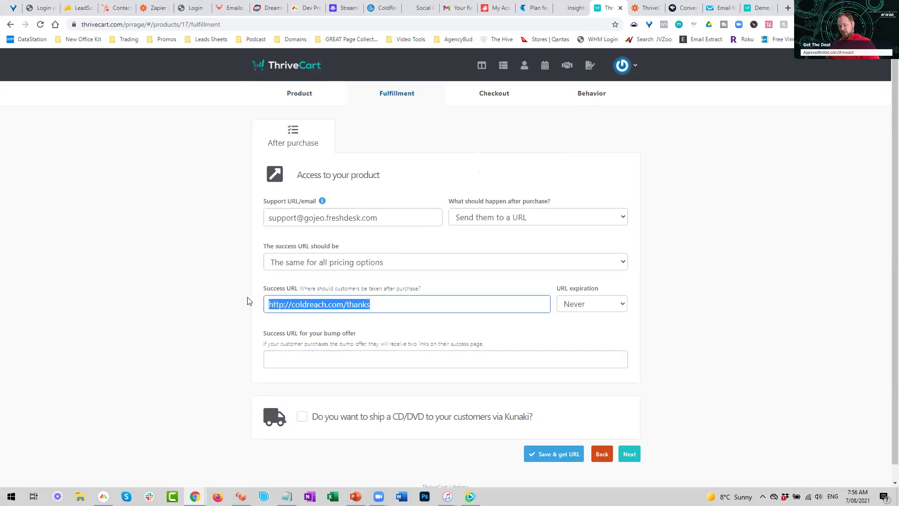
pyautogui.click(306, 359)
pyautogui.hotkey('ctrl', 'v')
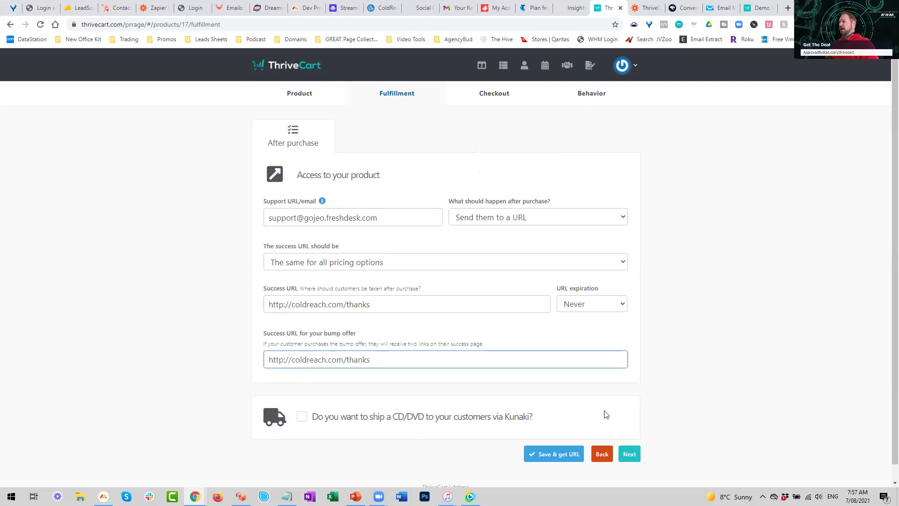
pyautogui.click(580, 447)
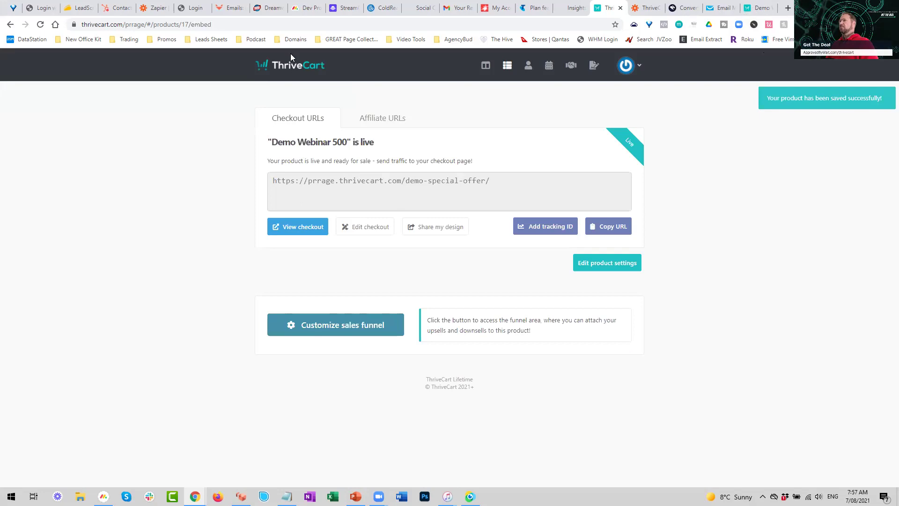
# Step: Copy the demo-special-offer checkout URL and load it in the checkout browser tab
pyautogui.click(745, 12)
pyautogui.click(40, 24)
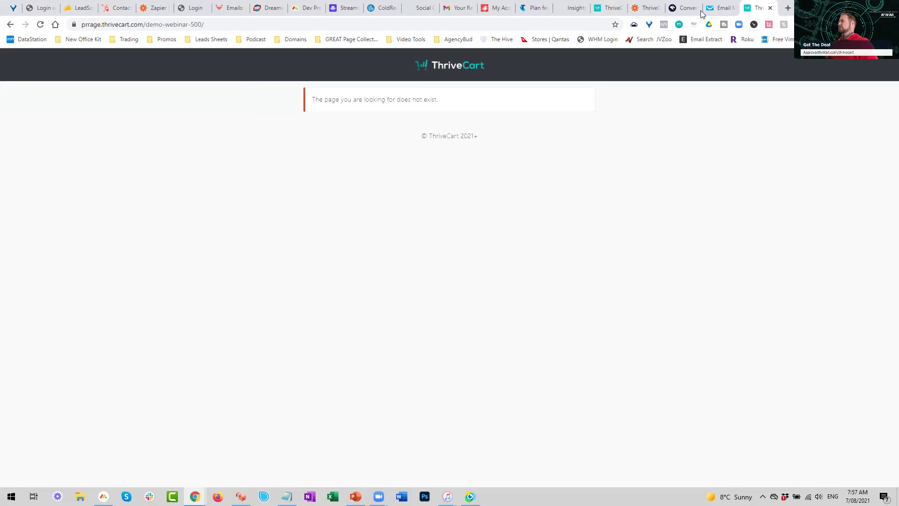
pyautogui.click(626, 8)
pyautogui.click(612, 237)
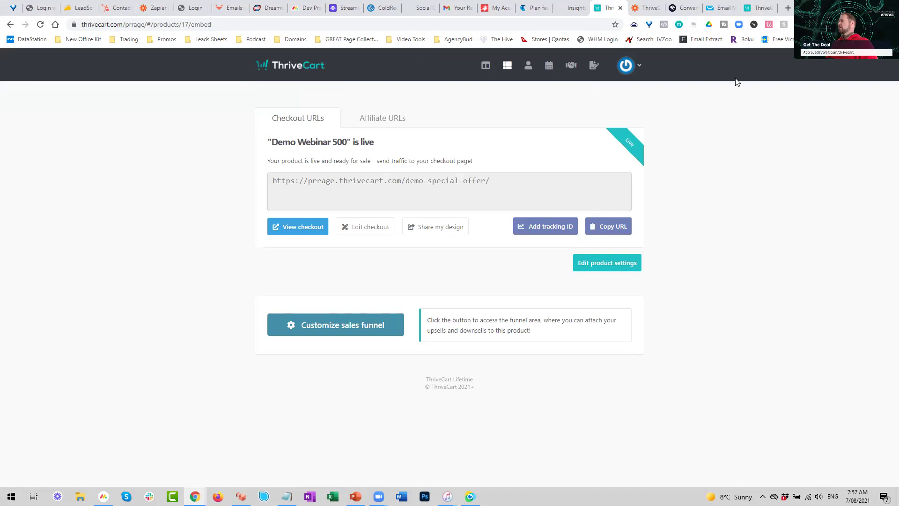
pyautogui.click(763, 9)
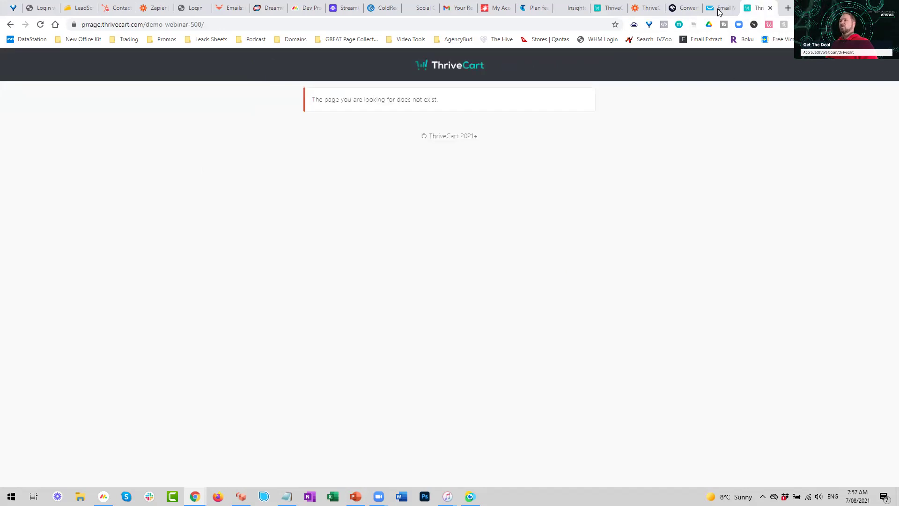
pyautogui.click(140, 24)
pyautogui.hotkey('ctrl', 'v')
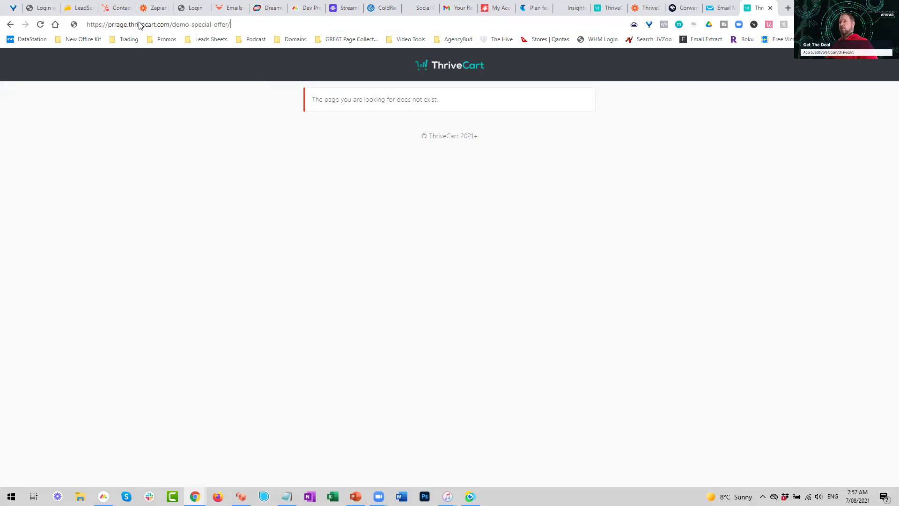
pyautogui.press('Return')
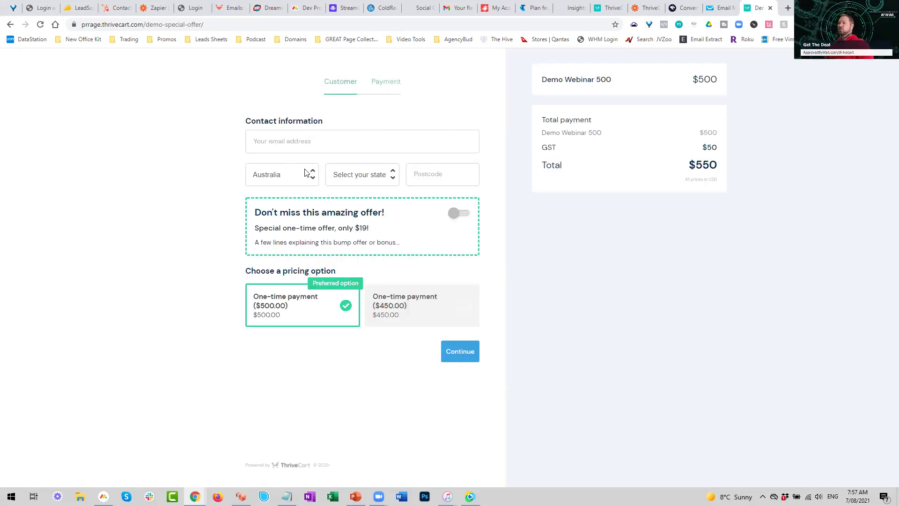
# Step: Inspect the bump offer text and toggle the Extra Service bump on and off
pyautogui.moveTo(300, 215); pyautogui.dragTo(296, 214)
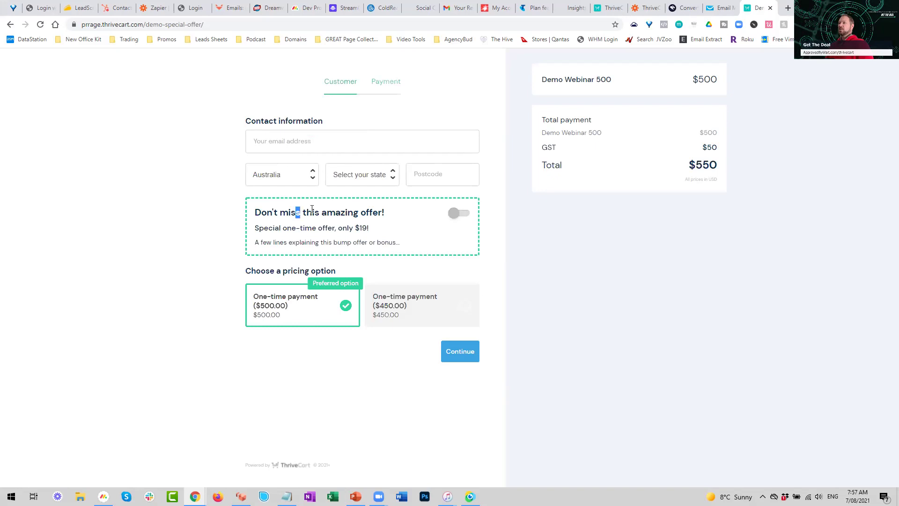
pyautogui.moveTo(379, 228); pyautogui.dragTo(378, 227)
pyautogui.click(383, 233)
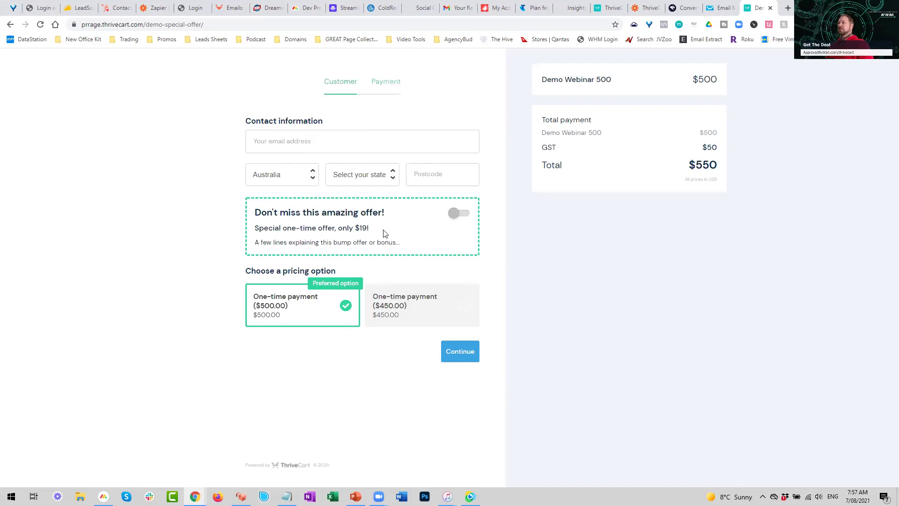
pyautogui.moveTo(401, 245); pyautogui.dragTo(289, 224)
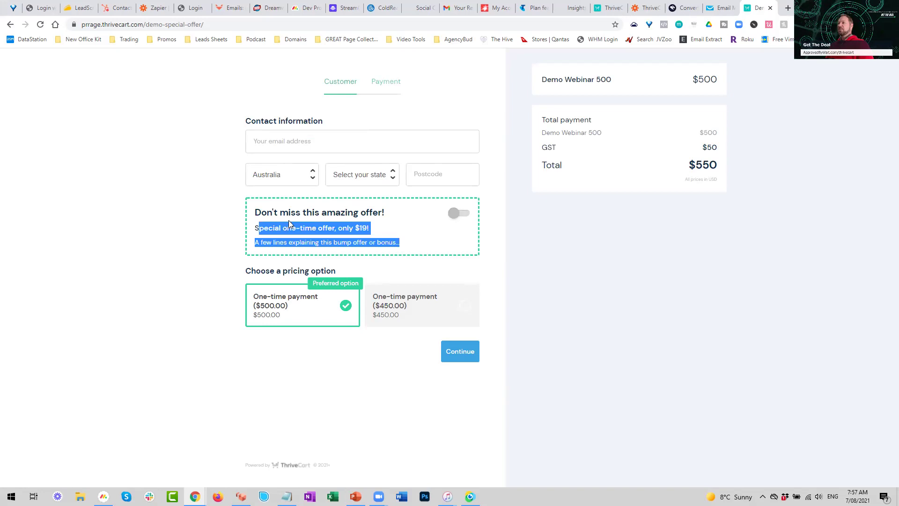
pyautogui.click(454, 213)
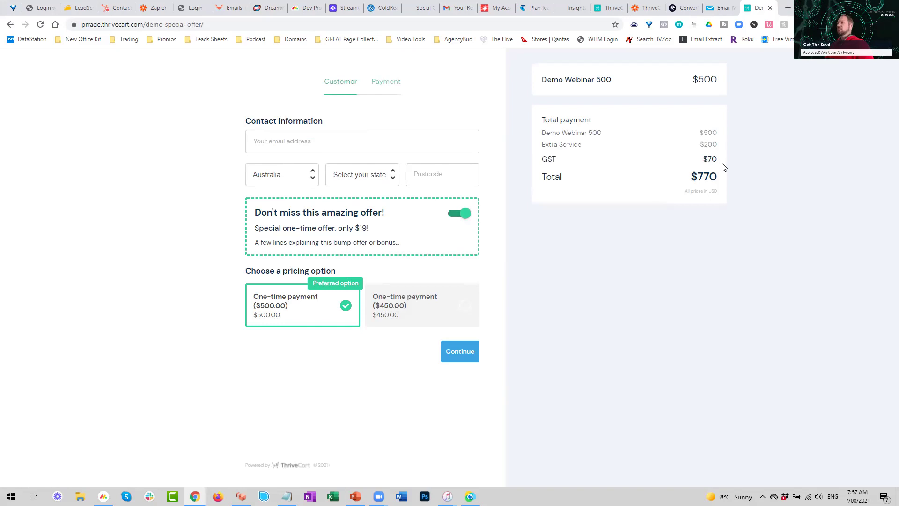
pyautogui.click(457, 216)
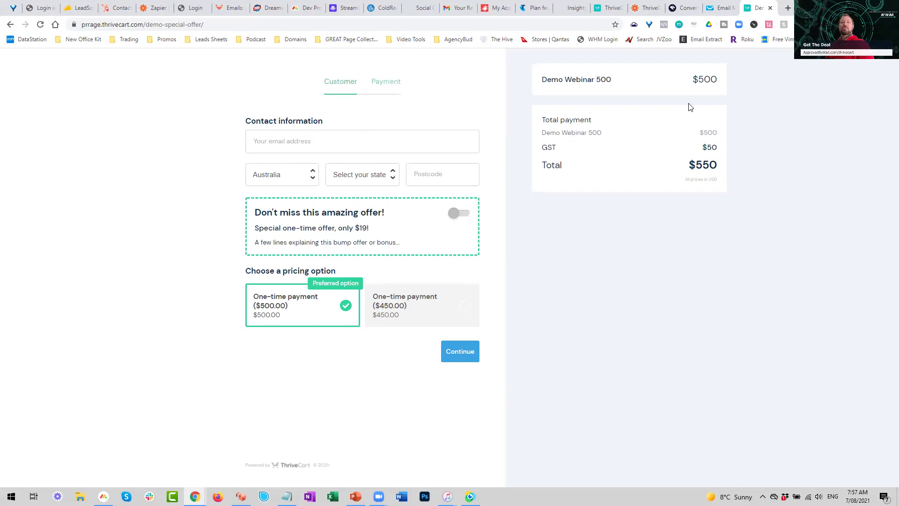
pyautogui.click(457, 214)
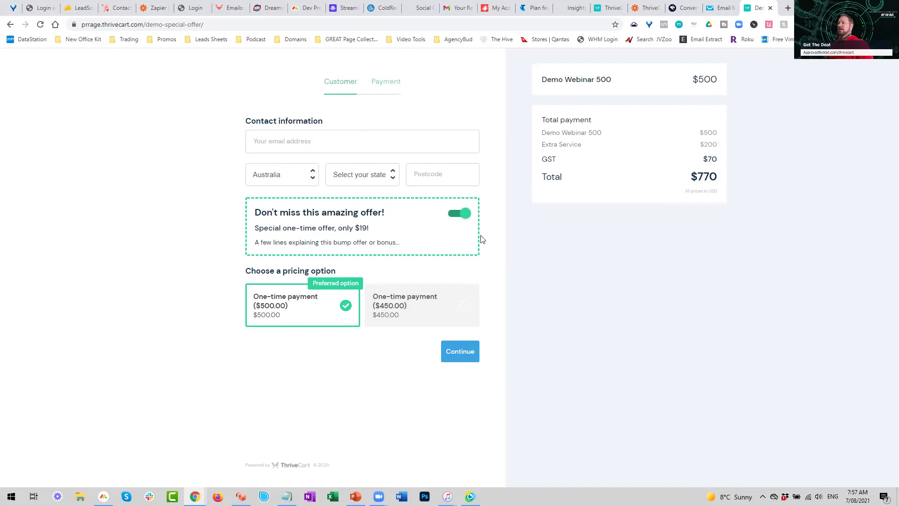
pyautogui.click(460, 215)
pyautogui.click(459, 220)
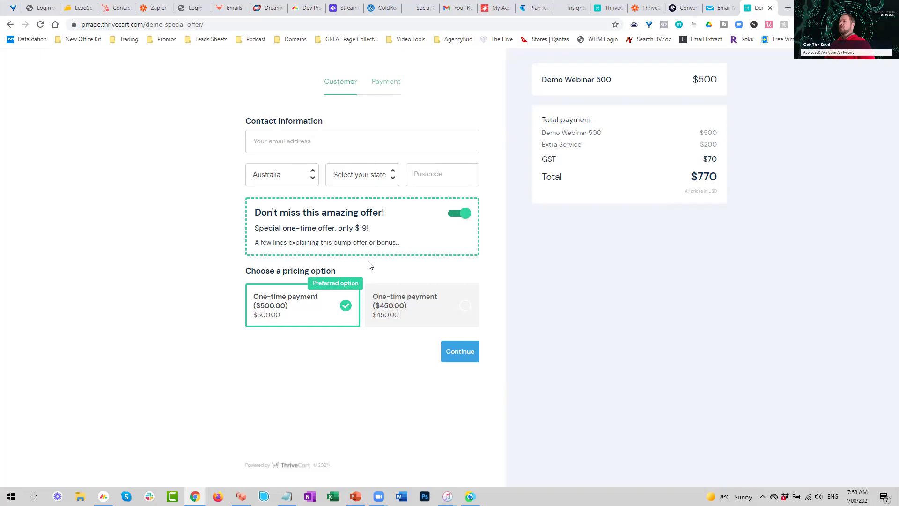
# Step: Switch between the $450 and $500 pricing options, remove the bump, and return to the product page
pyautogui.click(387, 315)
pyautogui.click(330, 317)
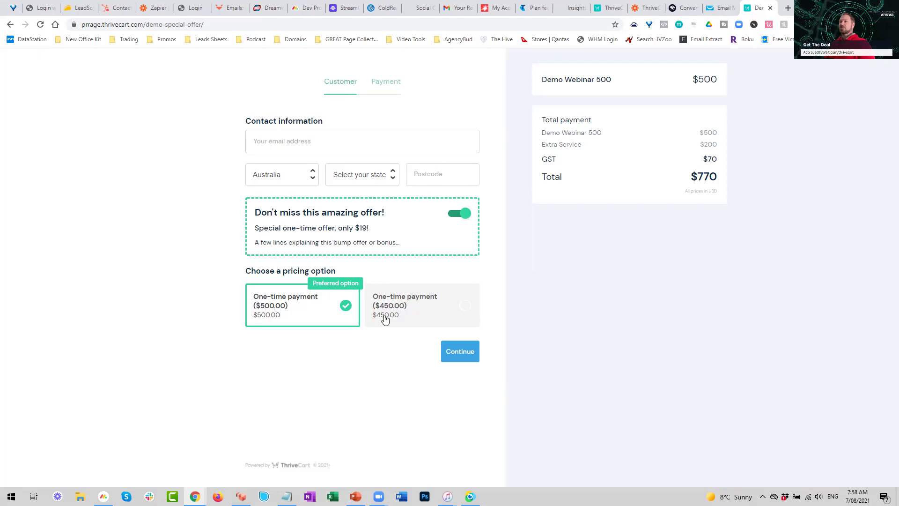
pyautogui.click(423, 308)
pyautogui.click(455, 216)
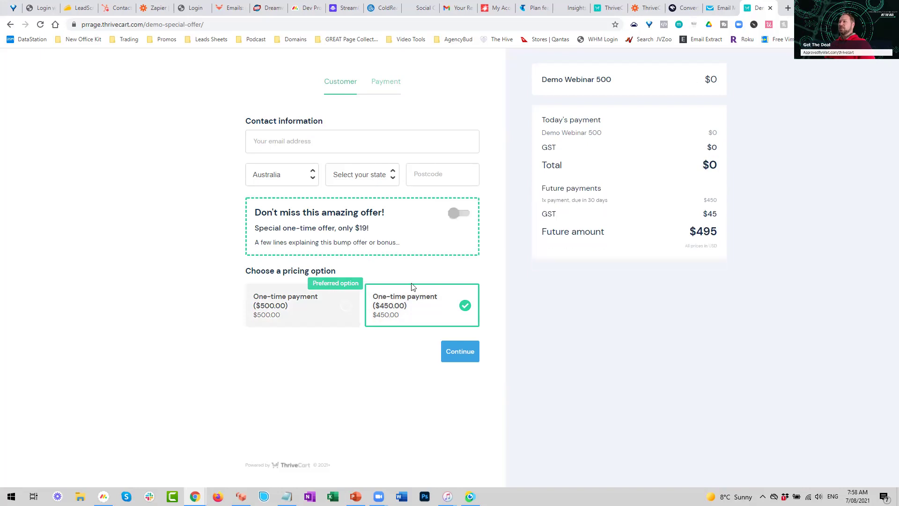
pyautogui.click(344, 303)
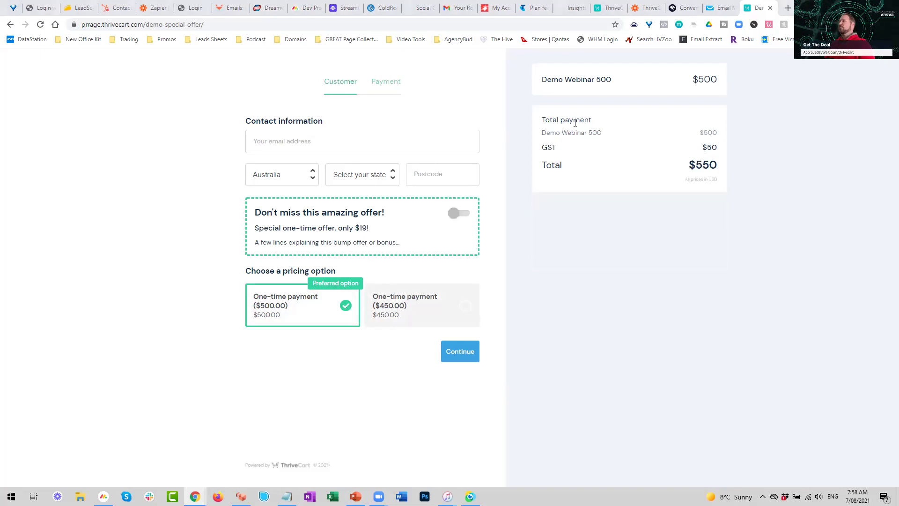
pyautogui.click(609, 8)
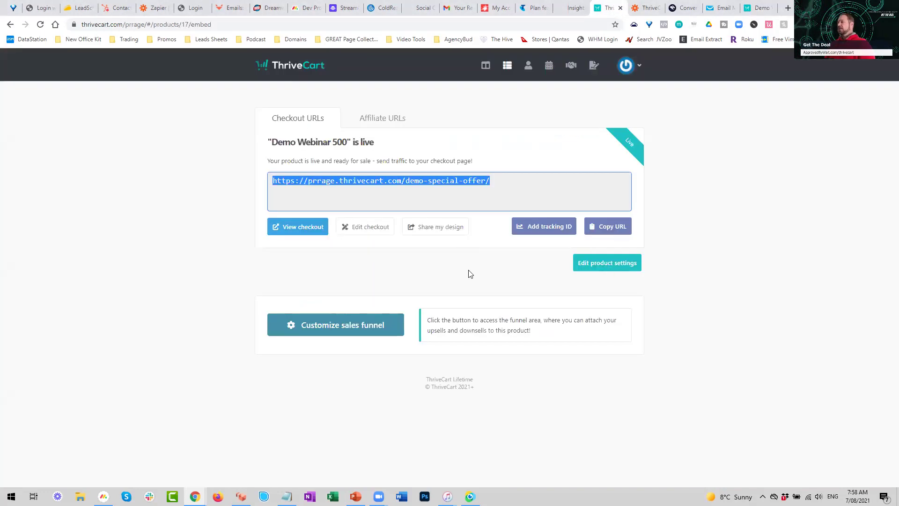
# Step: Open Edit product settings for Demo Webinar 500
pyautogui.click(471, 274)
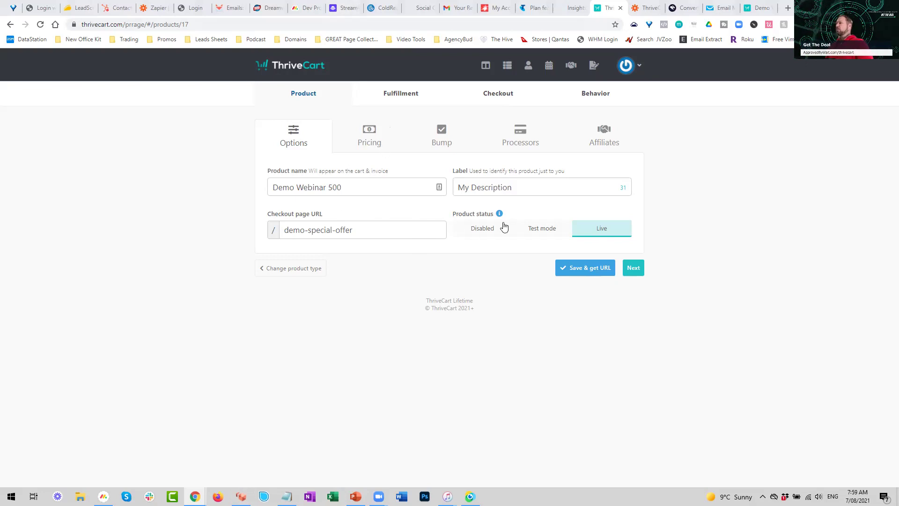
# Step: Look through the Pricing, Bump, Processors and Affiliates tabs, ending on Fulfillment
pyautogui.click(395, 140)
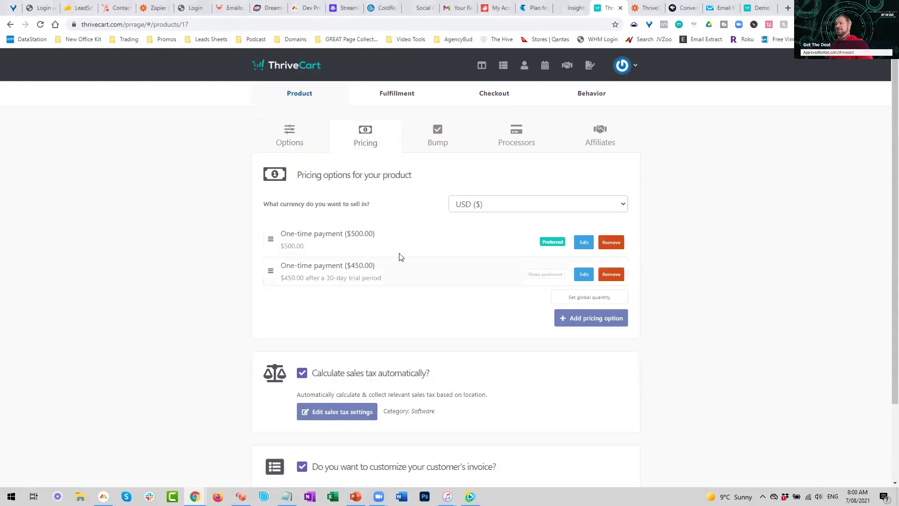
pyautogui.scroll(-2, 397, 223)
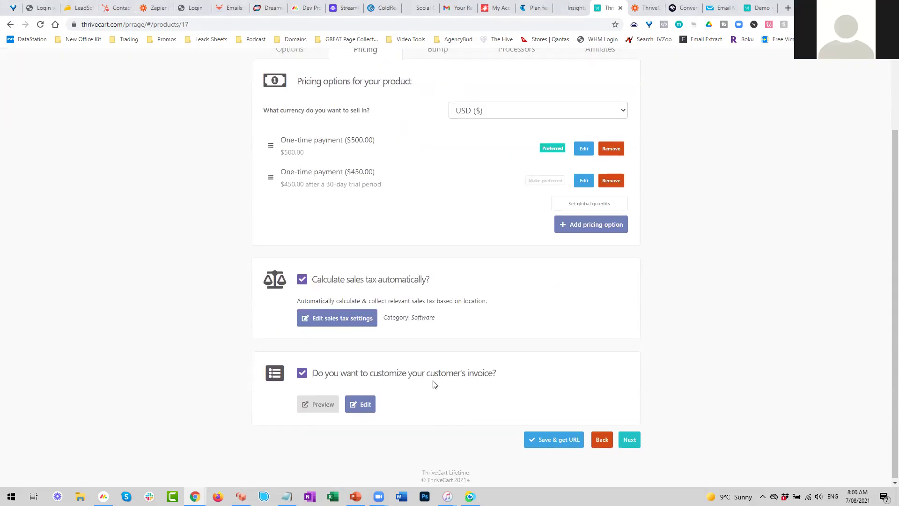
pyautogui.scroll(2, 432, 382)
pyautogui.click(452, 136)
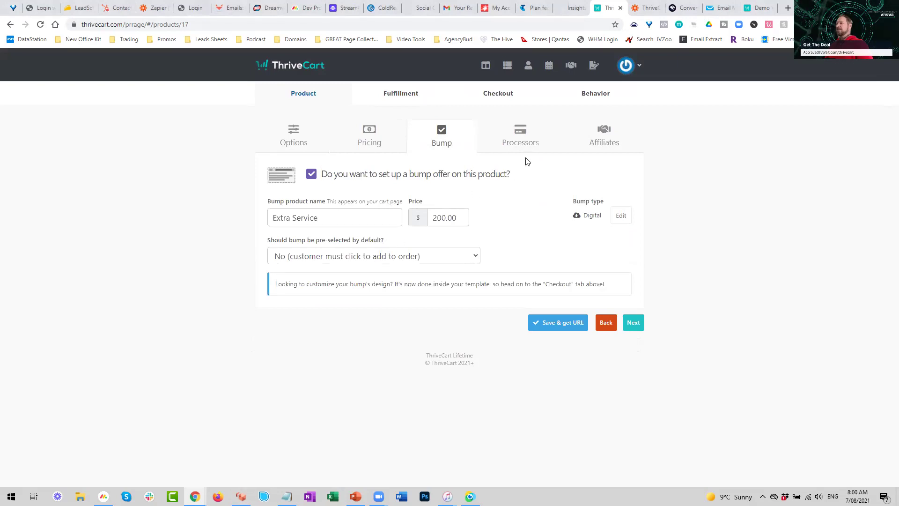
pyautogui.click(512, 143)
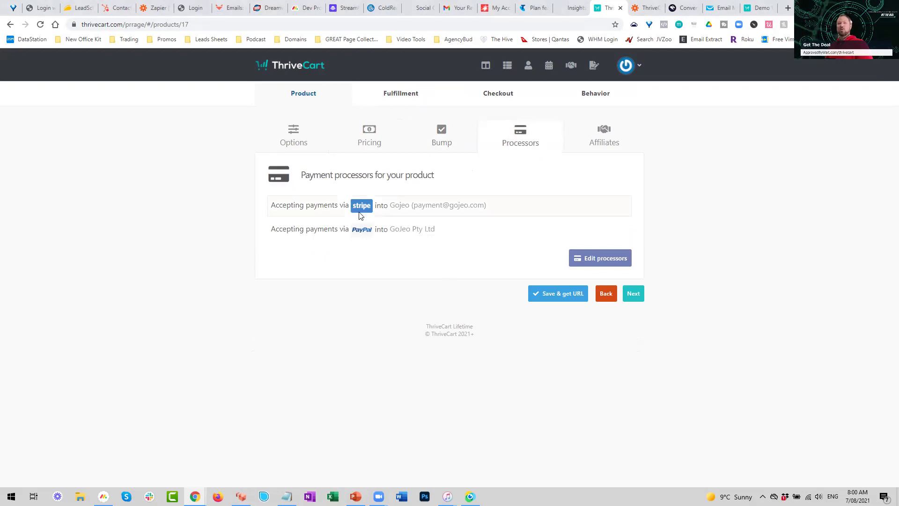
pyautogui.click(615, 150)
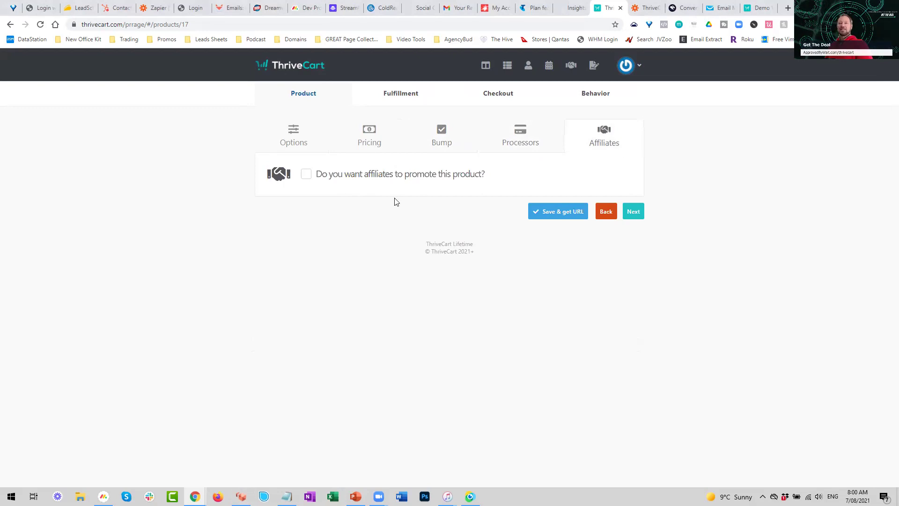
pyautogui.click(411, 97)
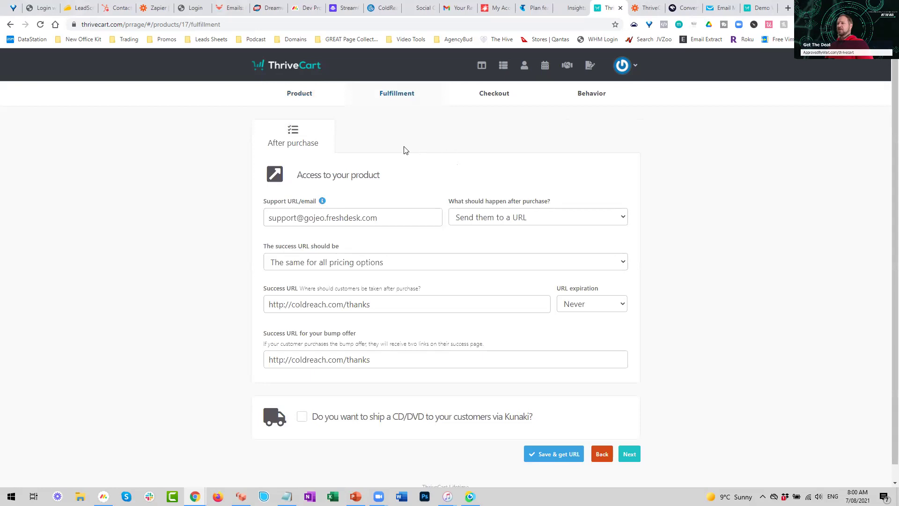
pyautogui.tripleClick(358, 220)
pyautogui.click(424, 220)
pyautogui.moveTo(424, 220); pyautogui.dragTo(265, 218)
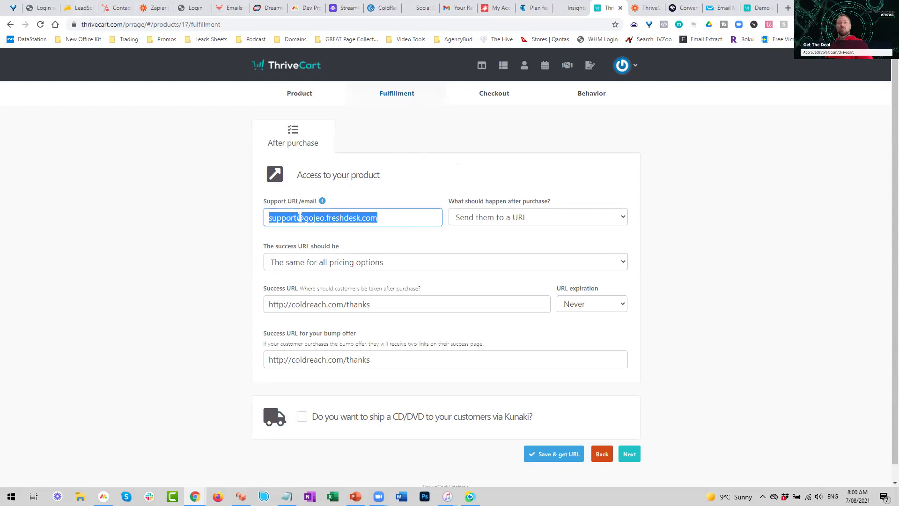
pyautogui.click(552, 222)
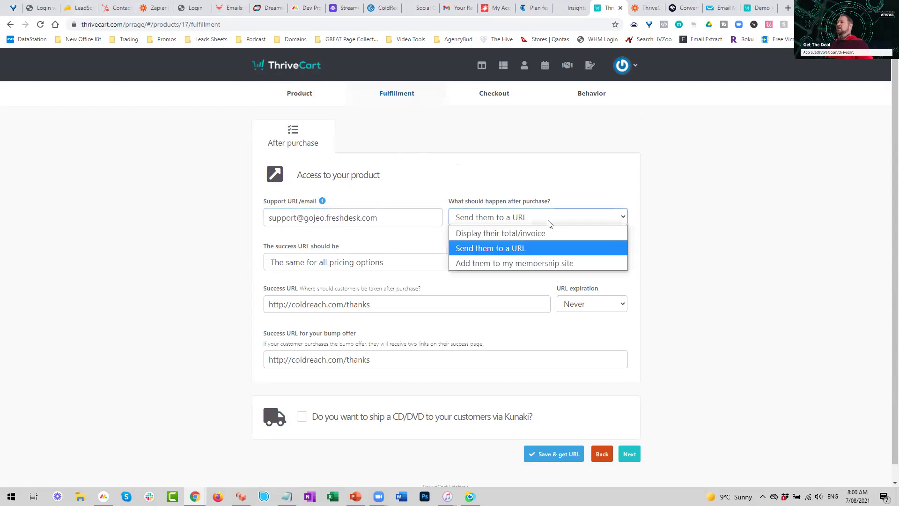
pyautogui.click(554, 230)
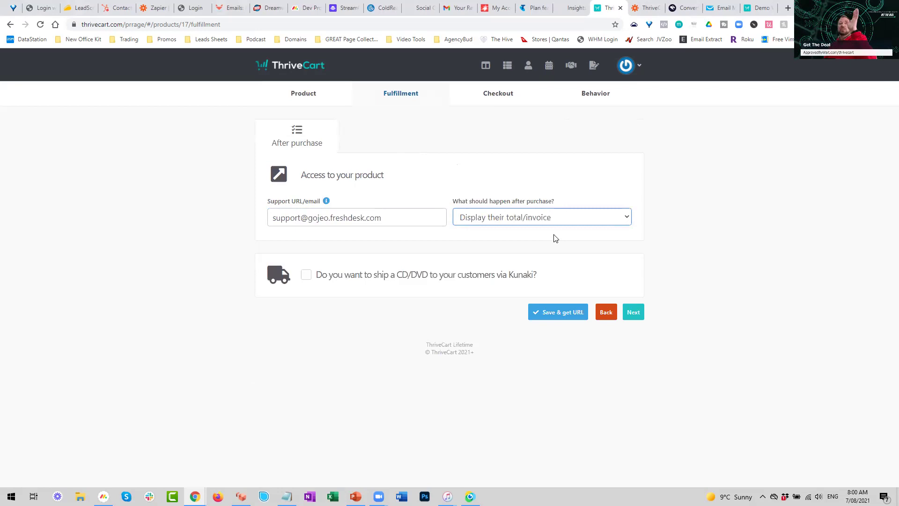
pyautogui.click(565, 218)
pyautogui.click(565, 229)
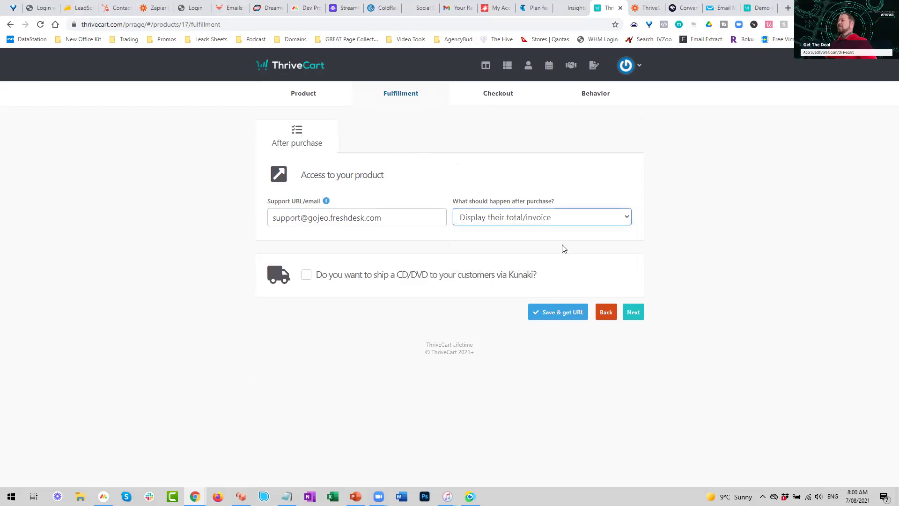
pyautogui.press('Down')
pyautogui.click(557, 224)
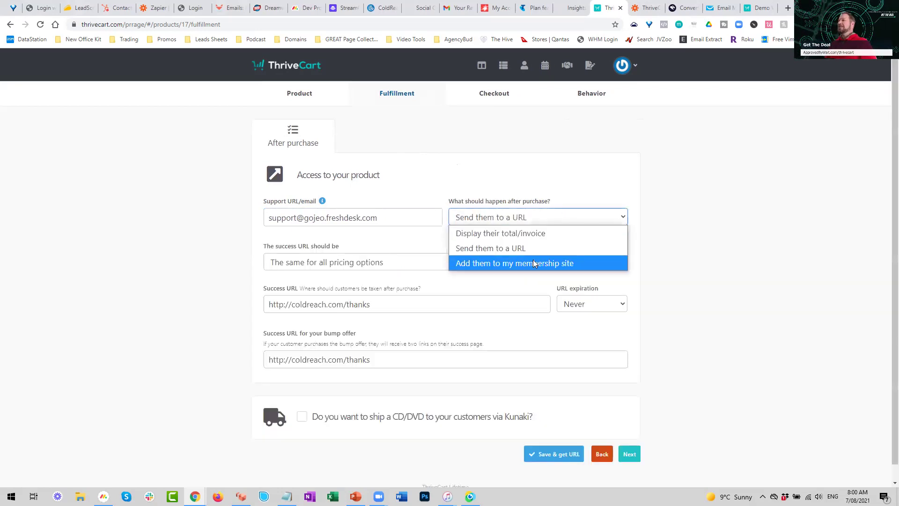
pyautogui.click(533, 261)
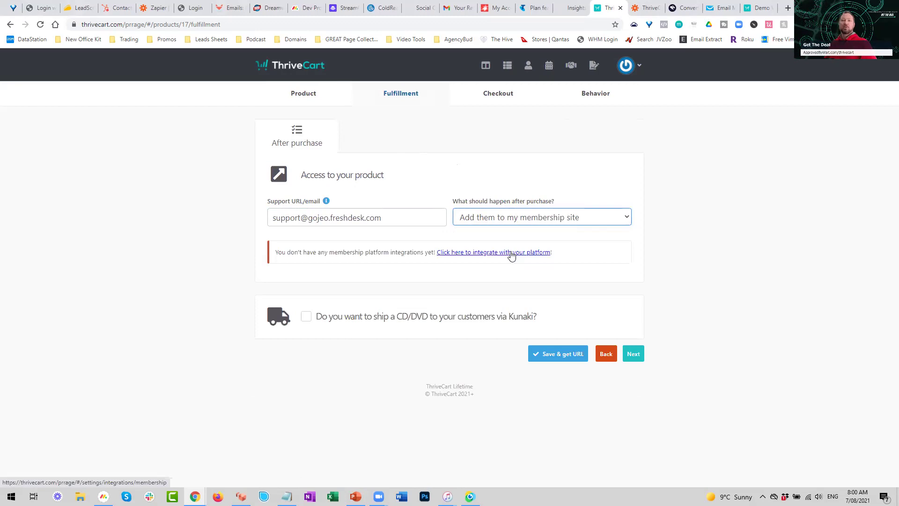
pyautogui.click(272, 251)
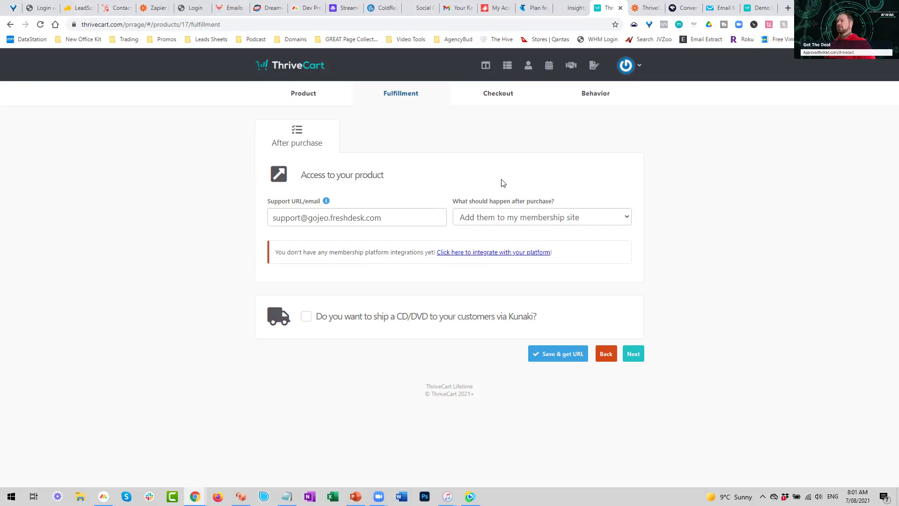
pyautogui.click(497, 217)
pyautogui.click(494, 247)
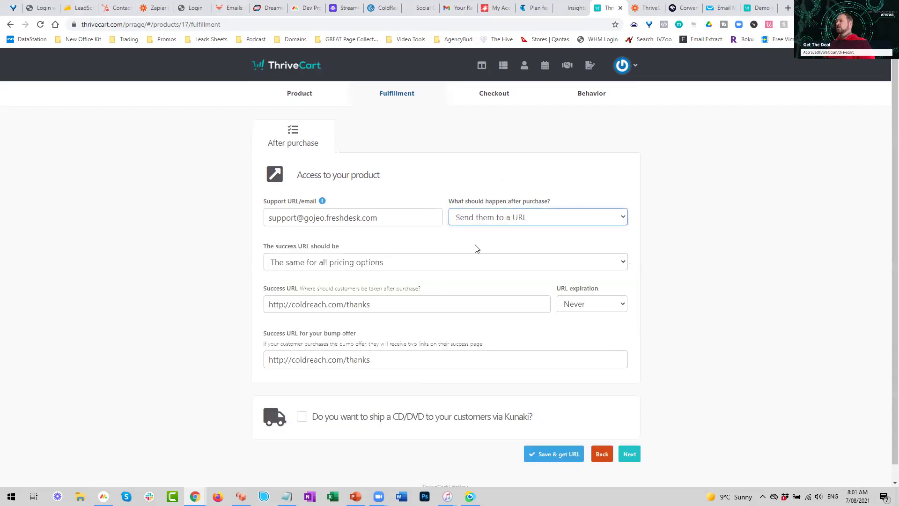
pyautogui.moveTo(436, 305); pyautogui.dragTo(237, 314)
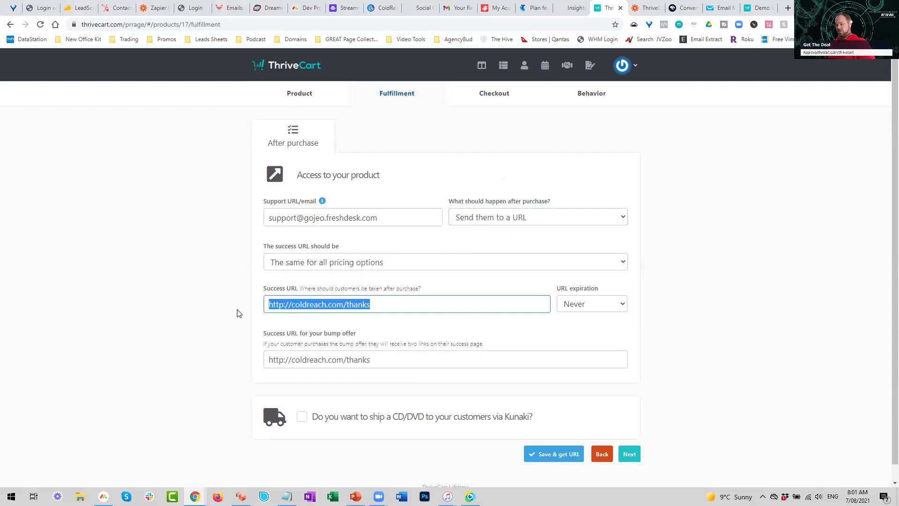
pyautogui.press('super+c')
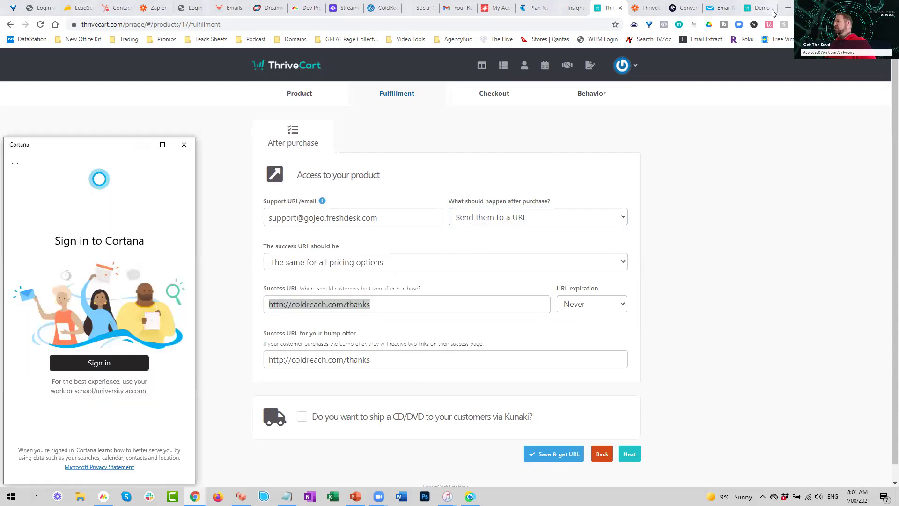
# Step: Load the coldreach.com/thanks success page in a new Chrome tab
pyautogui.click(789, 10)
pyautogui.click(789, 10)
pyautogui.press('super+v')
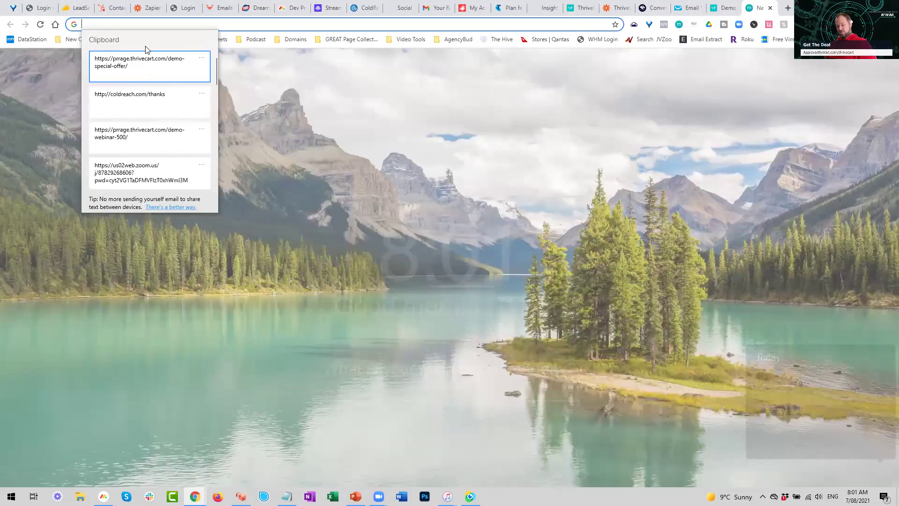
pyautogui.click(159, 56)
pyautogui.hotkey('ctrl', 'a')
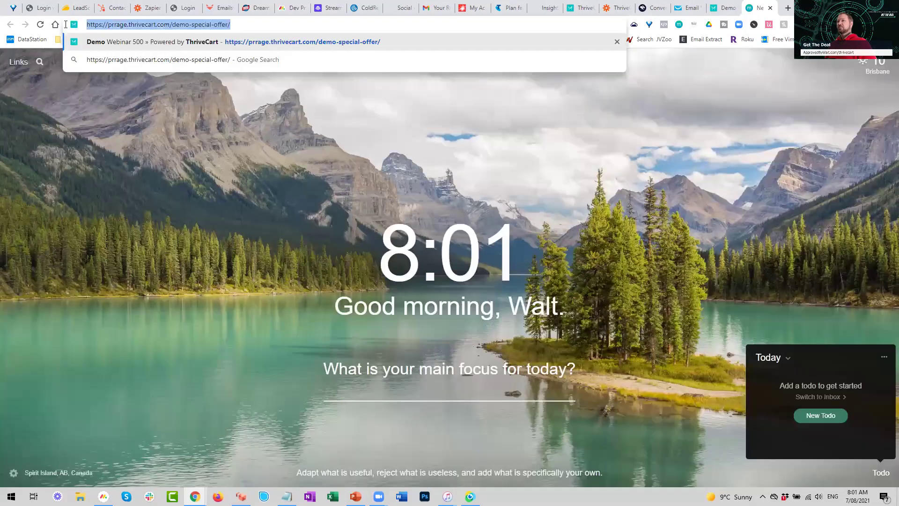
pyautogui.write('crcom')
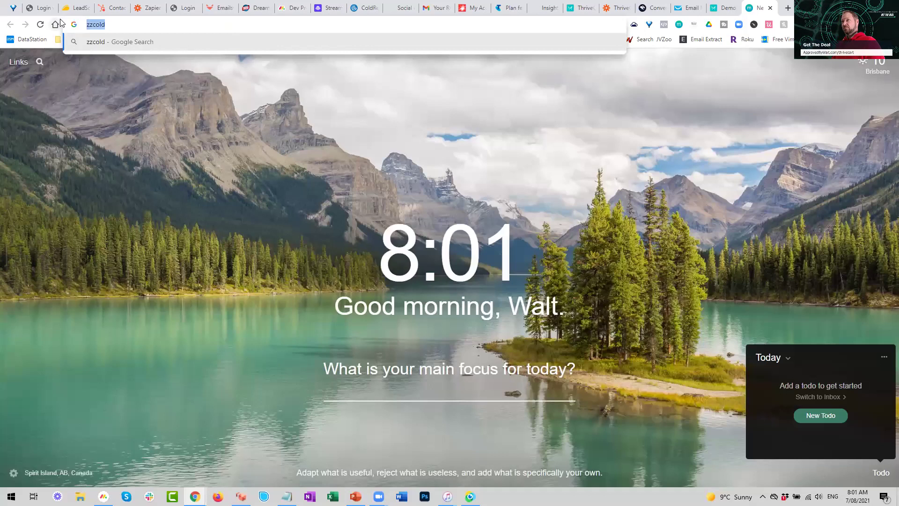
pyautogui.write('/')
pyautogui.write('ks')
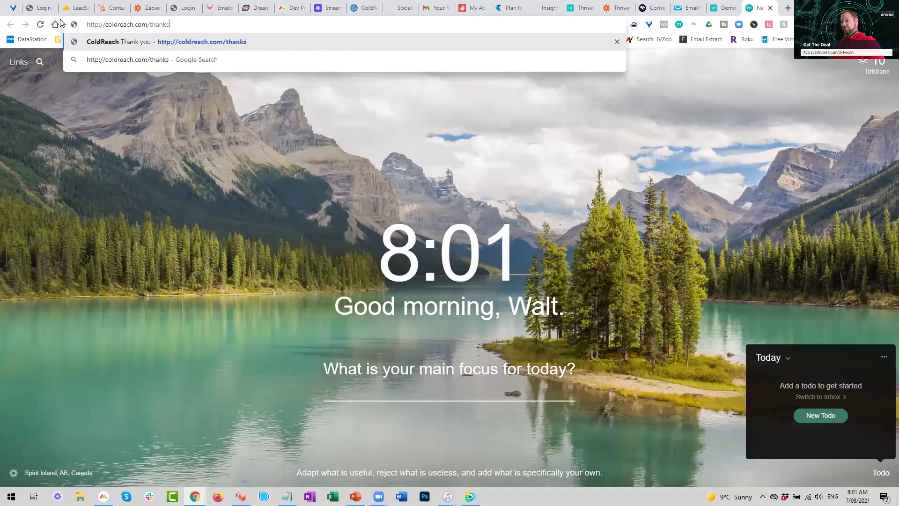
pyautogui.press('Return')
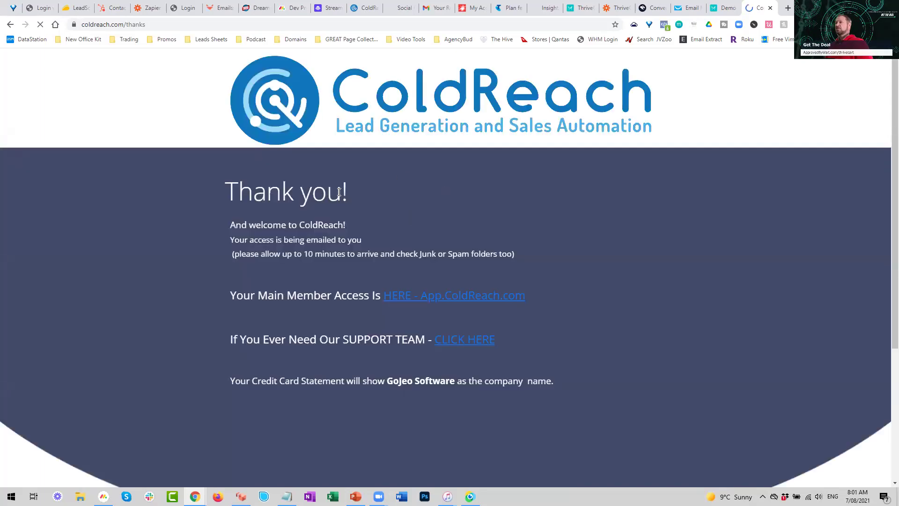
# Step: Review the 'Thank you!' page text, then return to the ThriveCart fulfillment settings
pyautogui.tripleClick(385, 194)
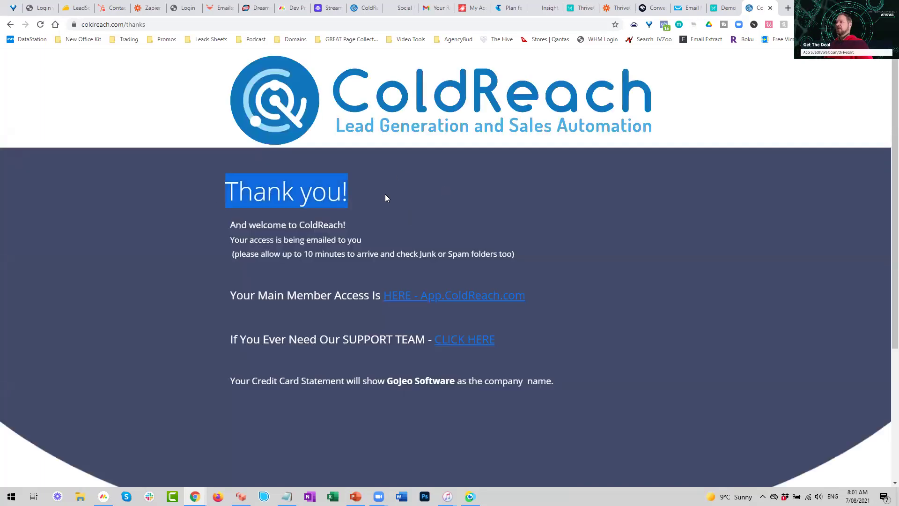
pyautogui.scroll(-2, 349, 189)
pyautogui.tripleClick(290, 146)
pyautogui.scroll(-2, 331, 144)
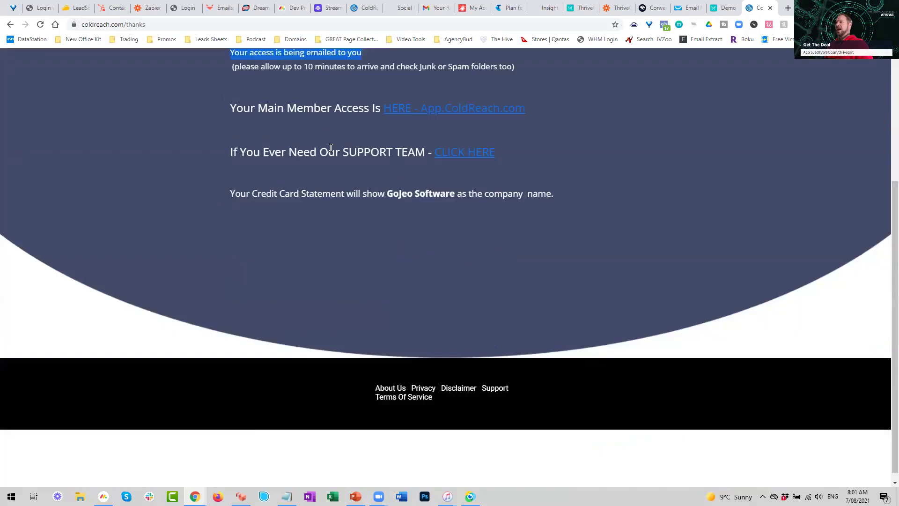
pyautogui.moveTo(439, 234); pyautogui.dragTo(596, 234)
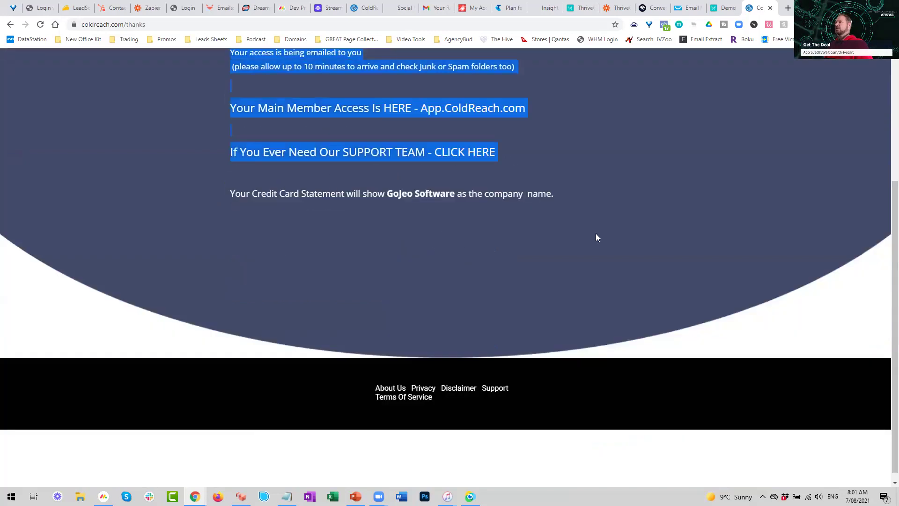
pyautogui.scroll(3, 818, 94)
pyautogui.click(582, 8)
pyautogui.click(408, 295)
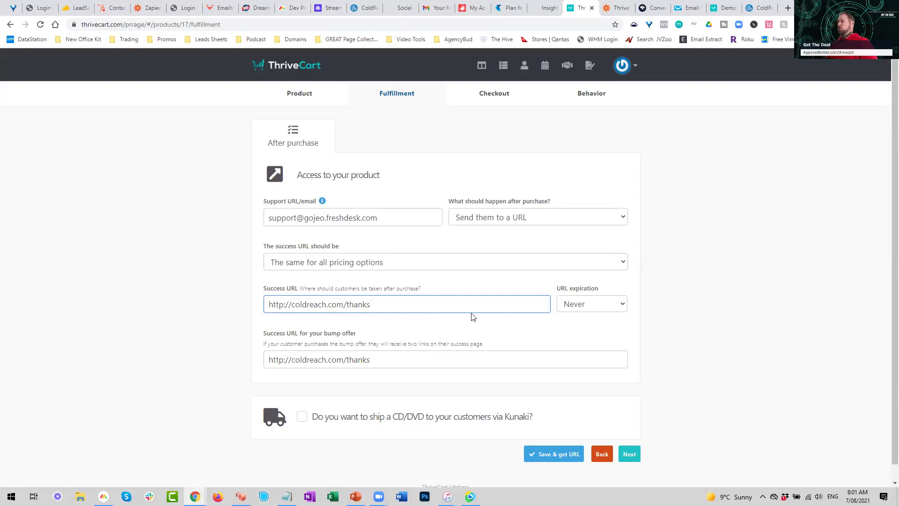
# Step: Keep the after-purchase action set to send customers to a URL
pyautogui.click(487, 220)
pyautogui.click(488, 220)
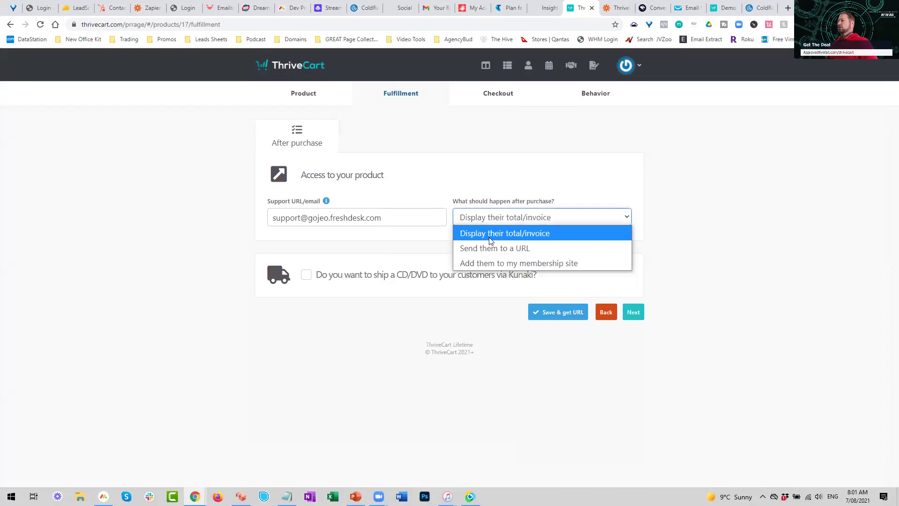
pyautogui.click(469, 136)
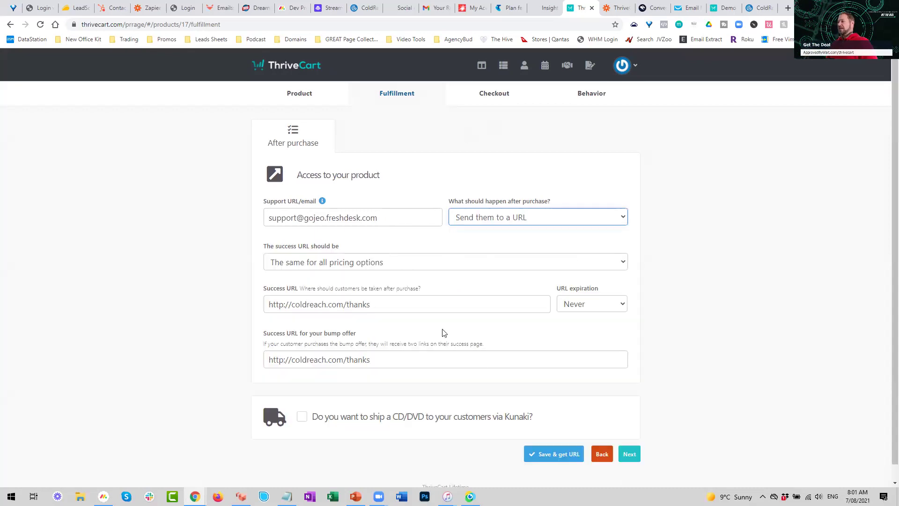
# Step: Set the checkout cart type to Sales cart and save the product to get its URL
pyautogui.click(628, 455)
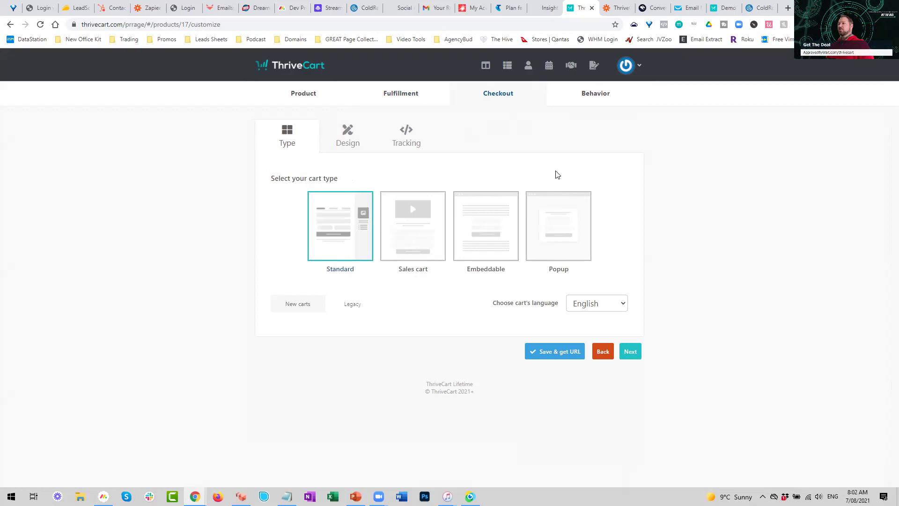
pyautogui.click(443, 237)
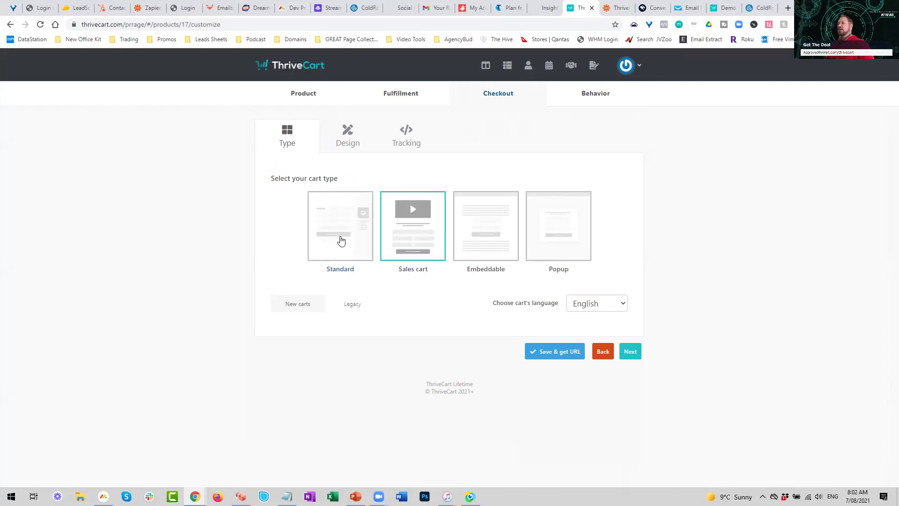
pyautogui.click(352, 239)
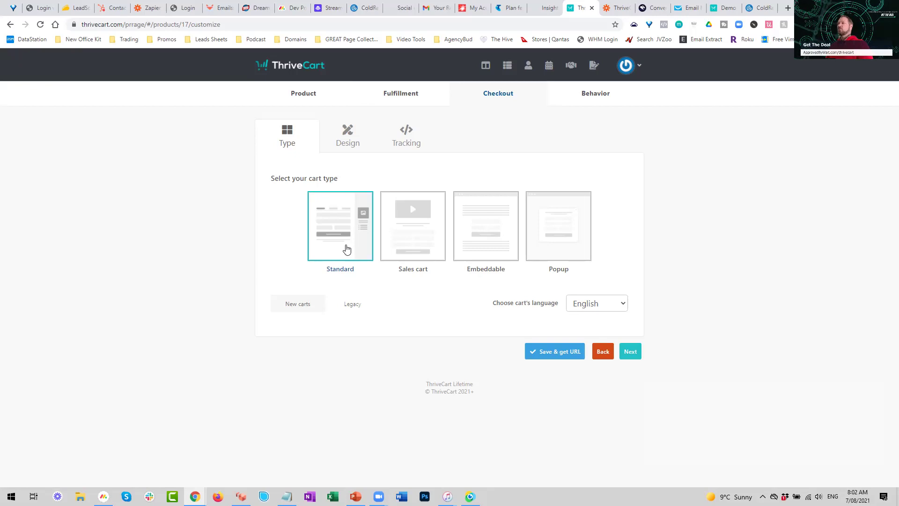
pyautogui.click(724, 9)
pyautogui.click(580, 9)
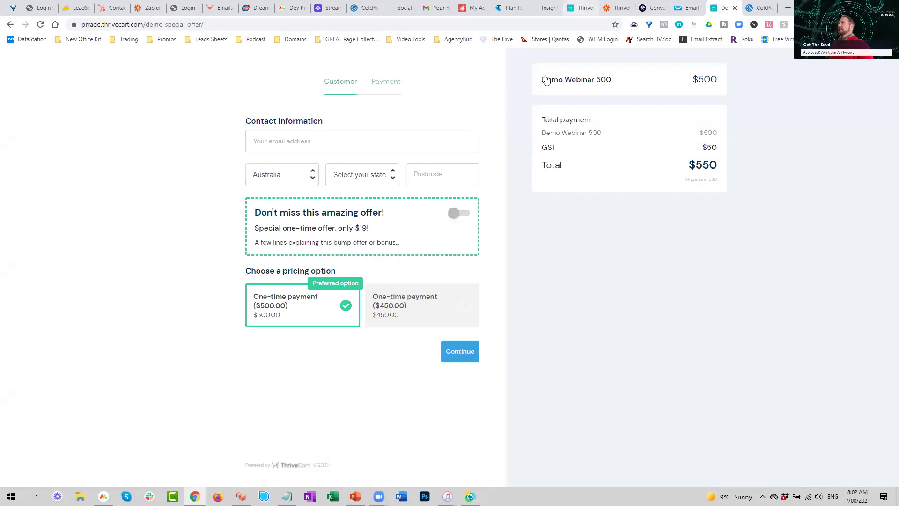
pyautogui.click(410, 241)
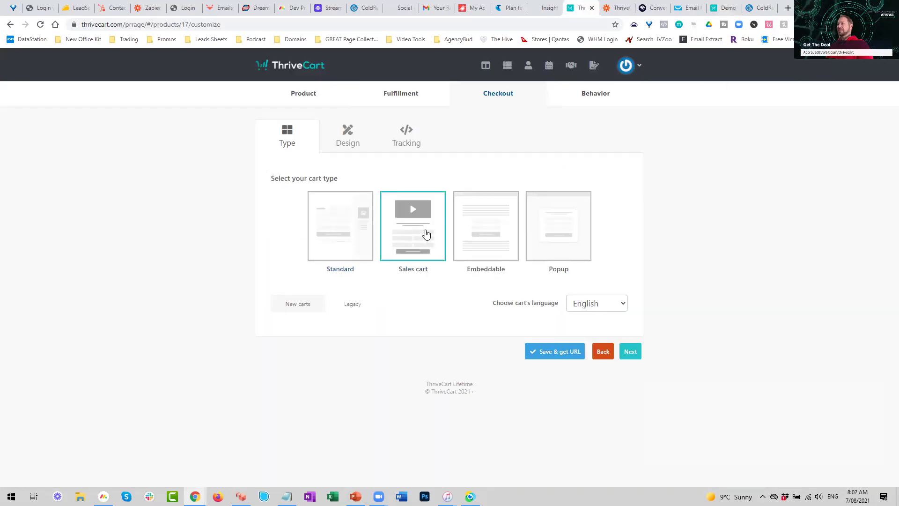
pyautogui.click(569, 354)
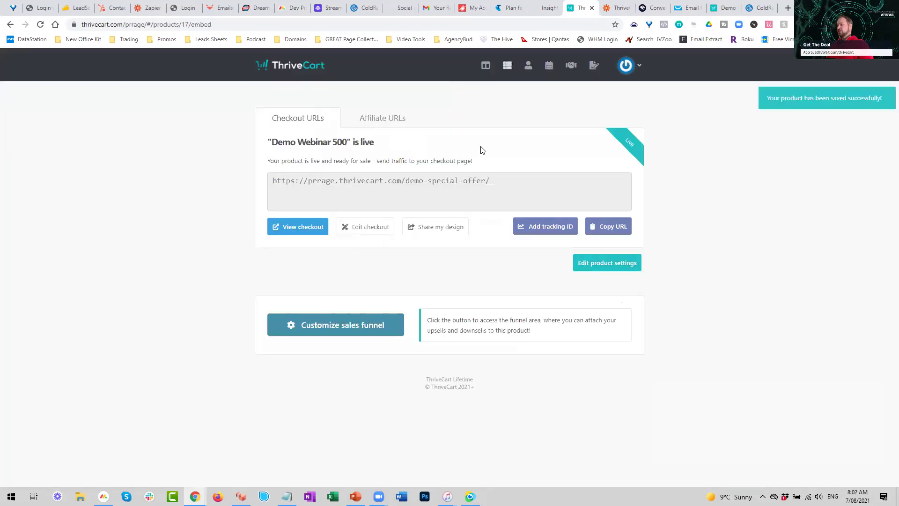
# Step: Load the Demo Webinar 500 checkout URL in a new tab and look over the page
pyautogui.click(489, 181)
pyautogui.hotkey('ctrl', 'c')
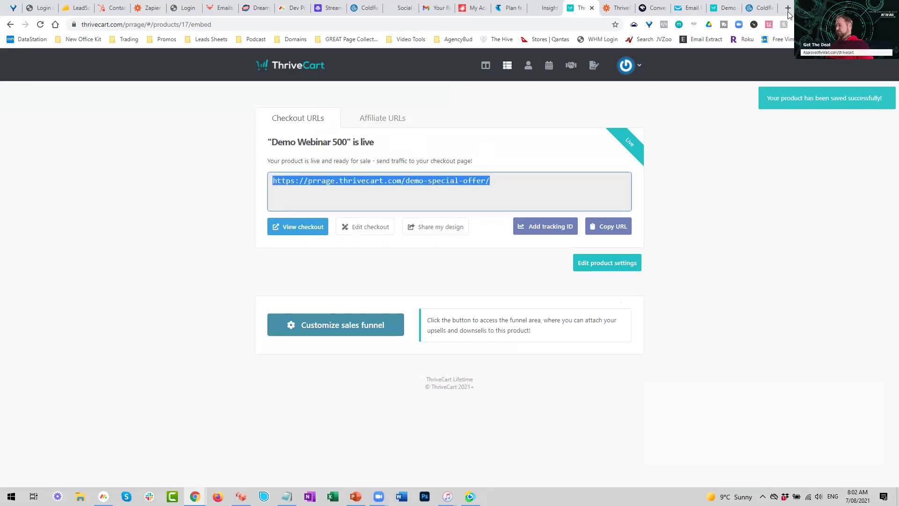
pyautogui.click(789, 10)
pyautogui.hotkey('ctrl', 'v')
pyautogui.press('Return')
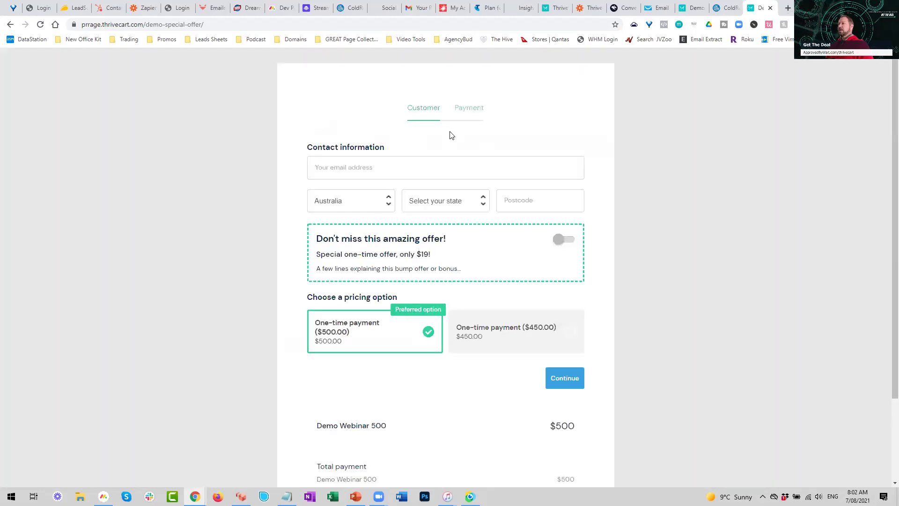
pyautogui.scroll(-1, 480, 154)
pyautogui.scroll(-1, 484, 169)
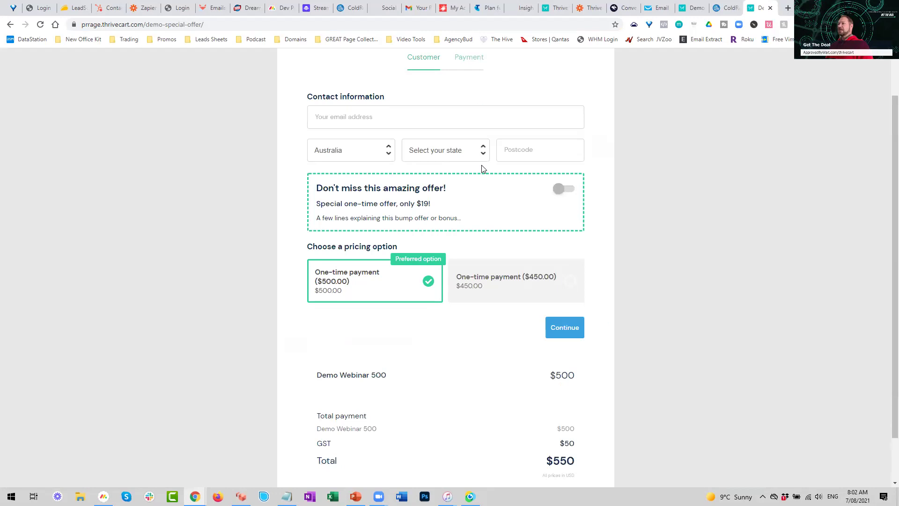
pyautogui.scroll(1, 489, 164)
pyautogui.scroll(-2, 495, 166)
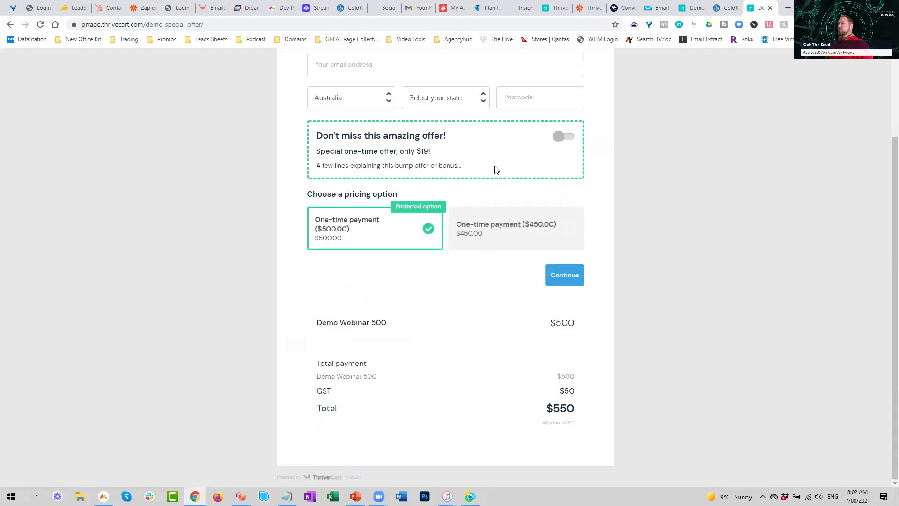
pyautogui.scroll(2, 457, 158)
# Step: Confirm empty email, state and postcode are rejected, then reopen the Demo Webinar 500 product settings
pyautogui.click(469, 120)
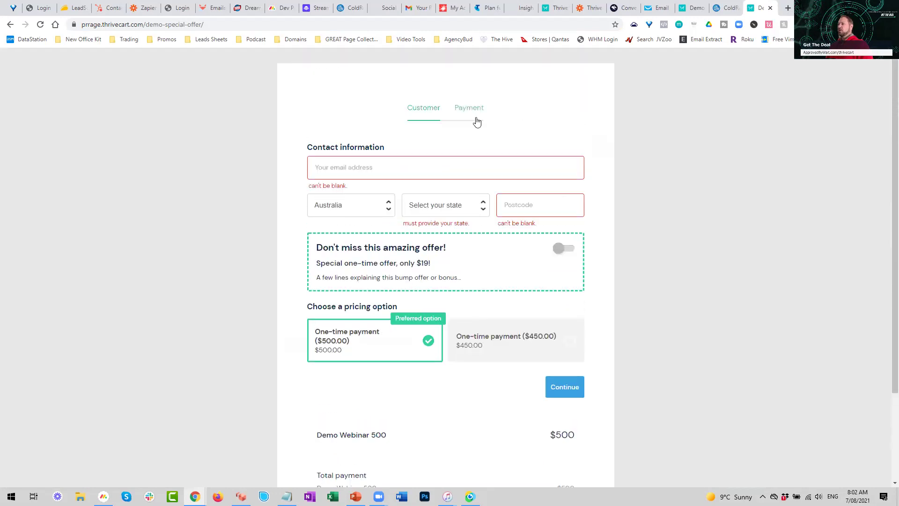
pyautogui.scroll(-2, 484, 123)
pyautogui.scroll(1, 479, 141)
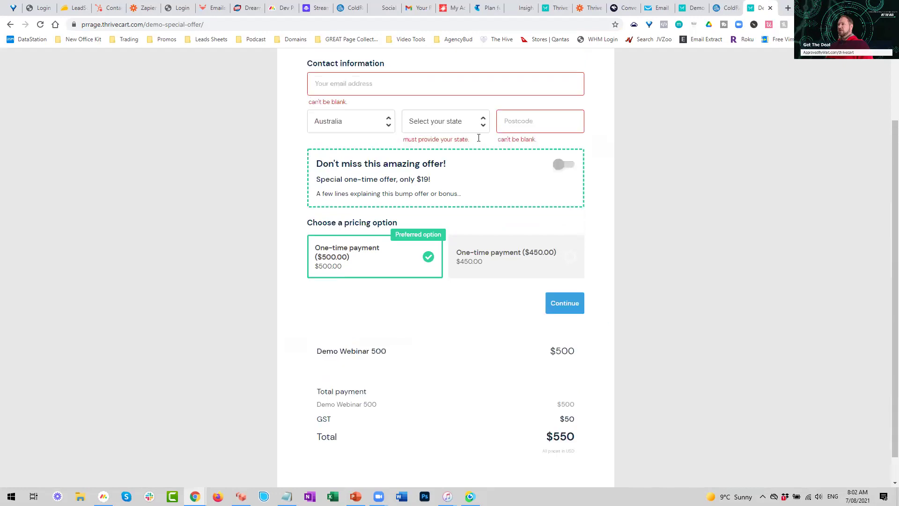
pyautogui.scroll(2, 479, 137)
pyautogui.scroll(1, 623, 60)
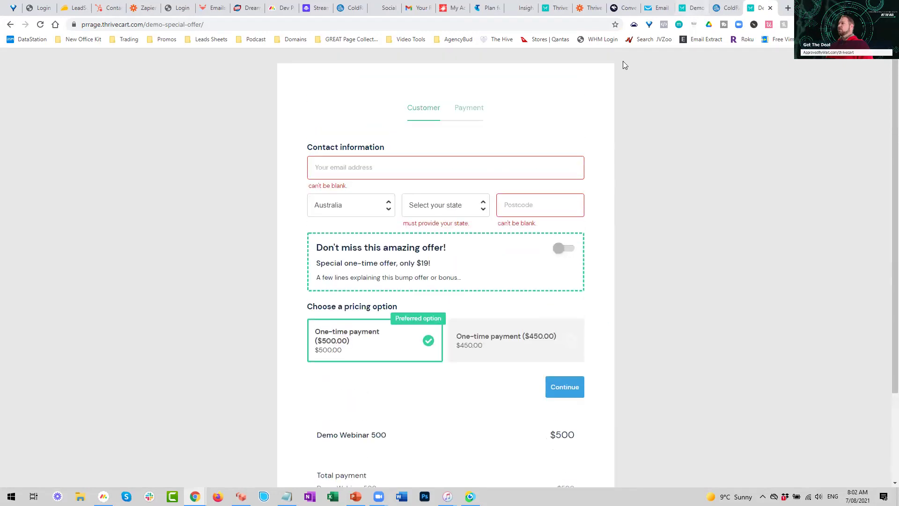
pyautogui.click(554, 8)
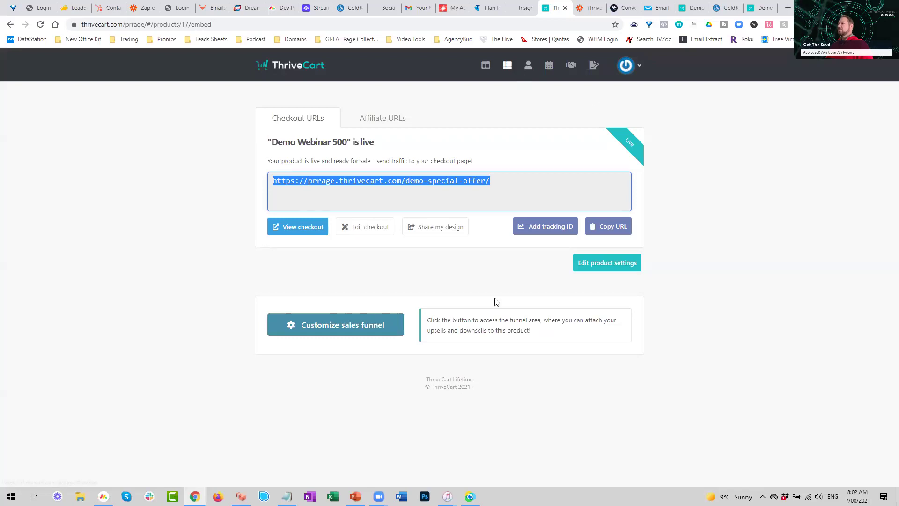
pyautogui.click(595, 269)
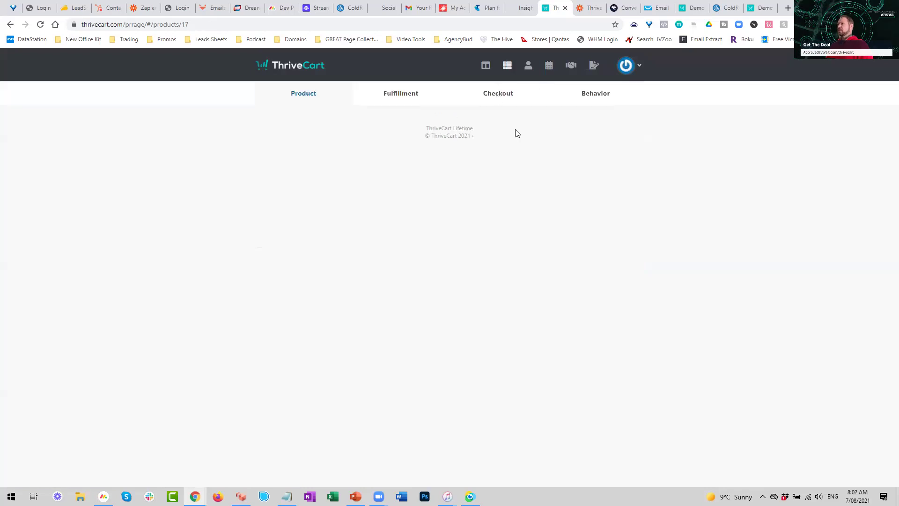
# Step: Compare Sales cart, Embeddable and Popup cart types, then keep Standard as the checkout cart type
pyautogui.click(500, 104)
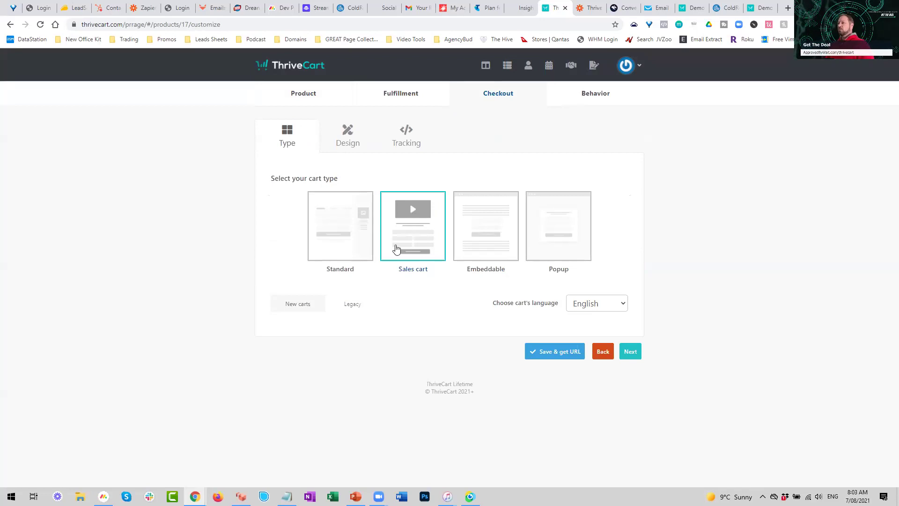
pyautogui.click(373, 238)
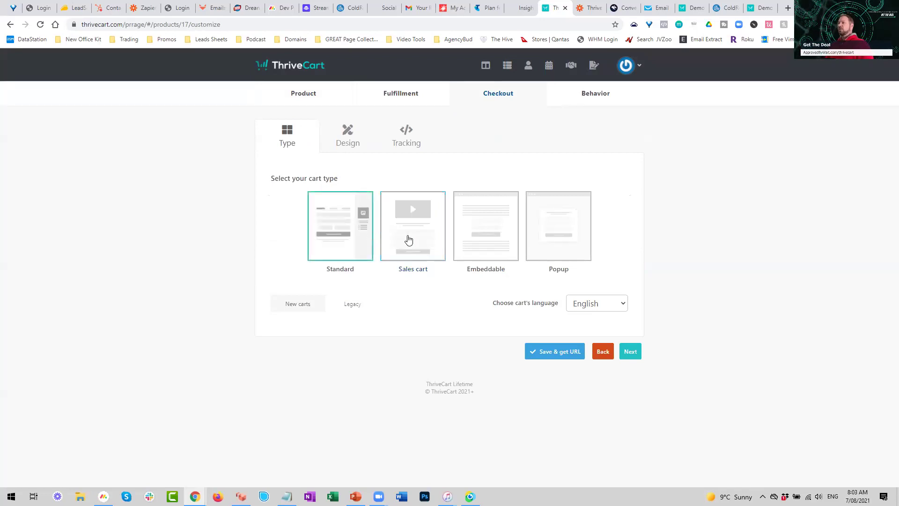
pyautogui.click(420, 230)
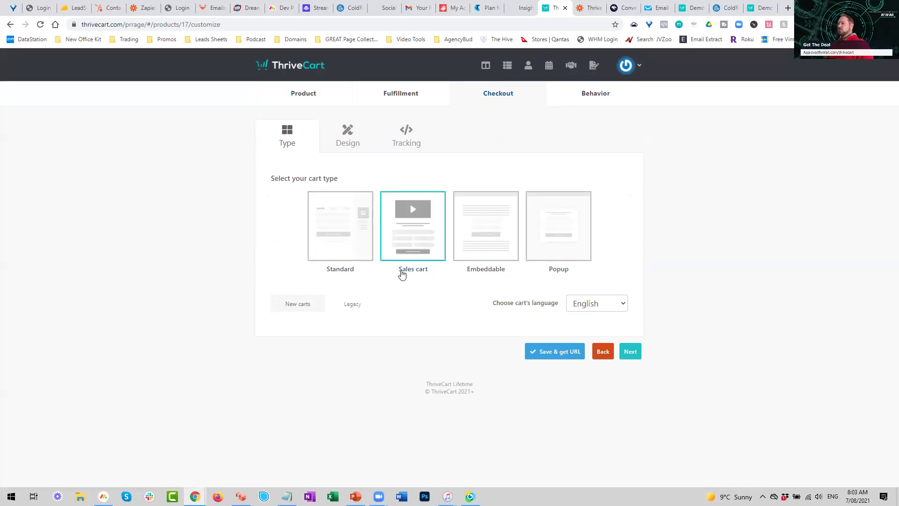
pyautogui.click(350, 235)
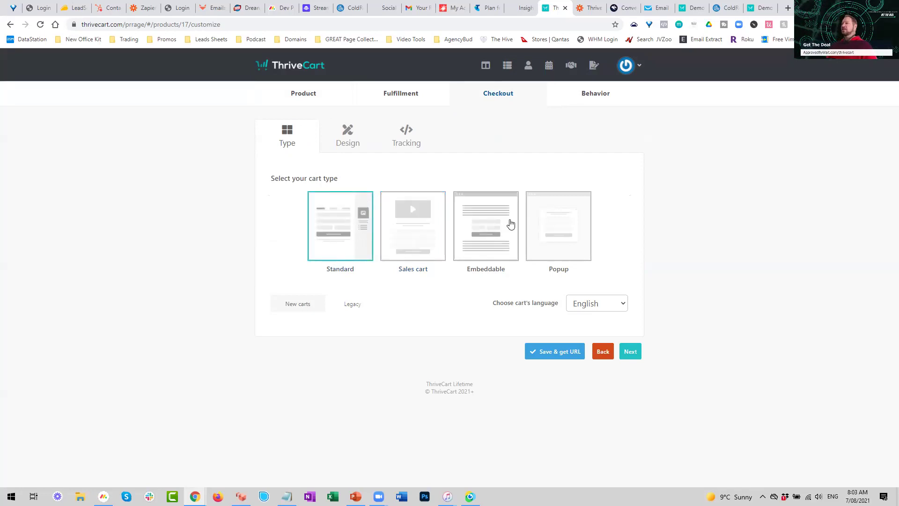
pyautogui.click(475, 232)
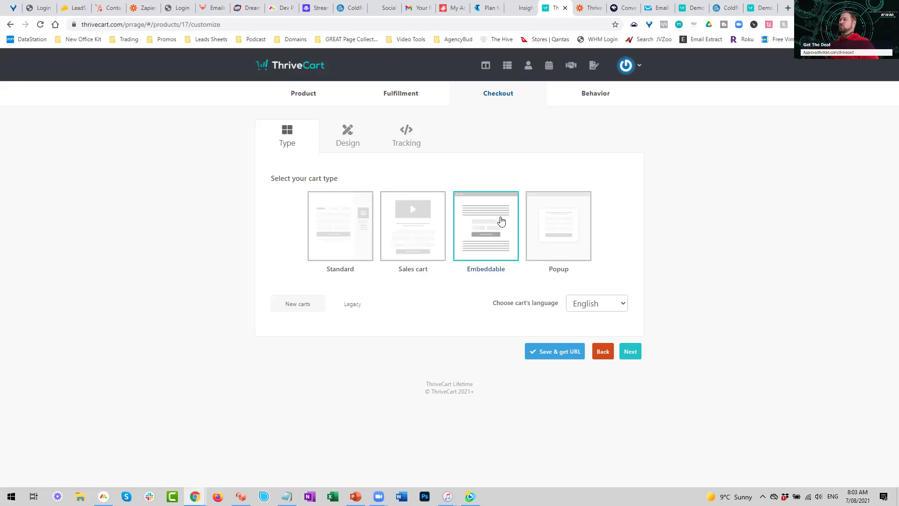
pyautogui.click(556, 253)
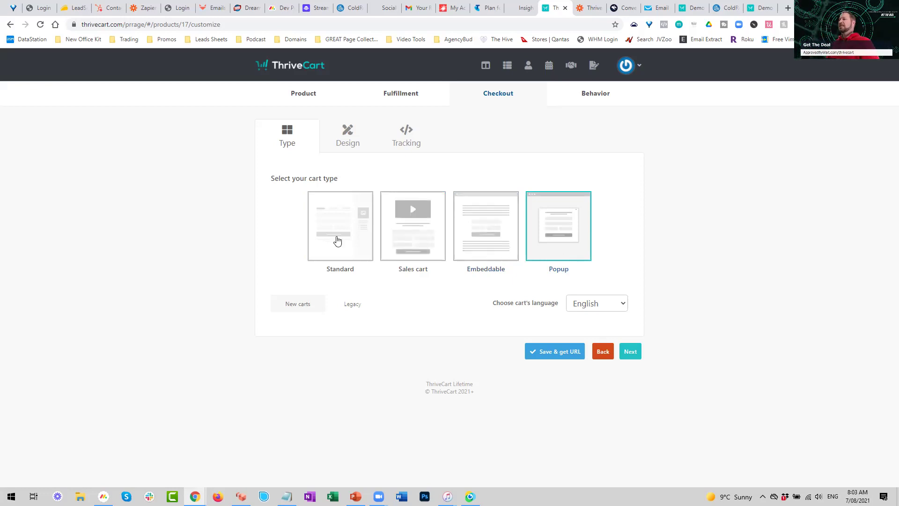
pyautogui.click(342, 258)
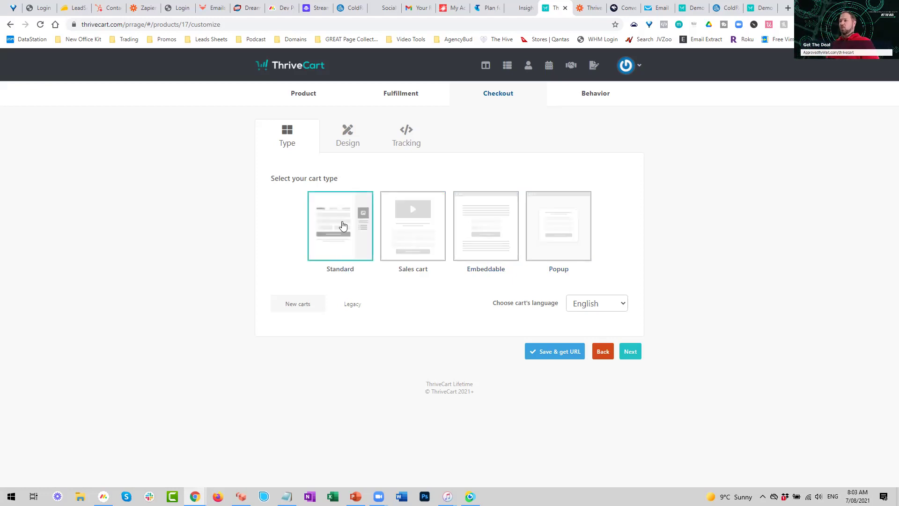
# Step: Launch the cart page designer and leave Cart flow on Multi-step after previewing Single step
pyautogui.click(362, 149)
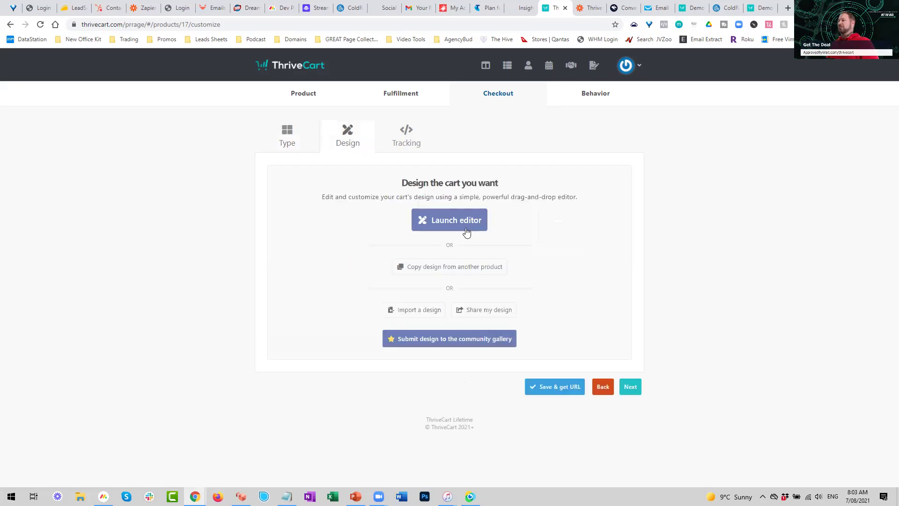
pyautogui.click(467, 230)
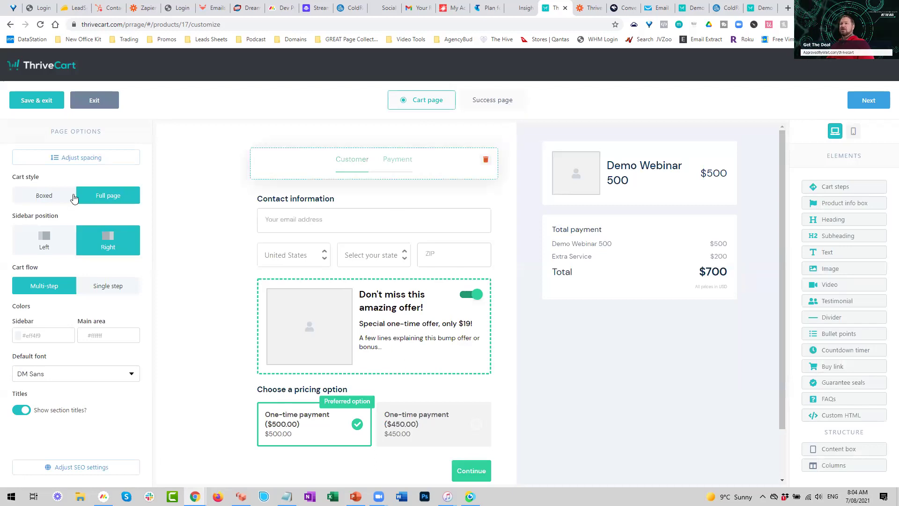
pyautogui.click(112, 290)
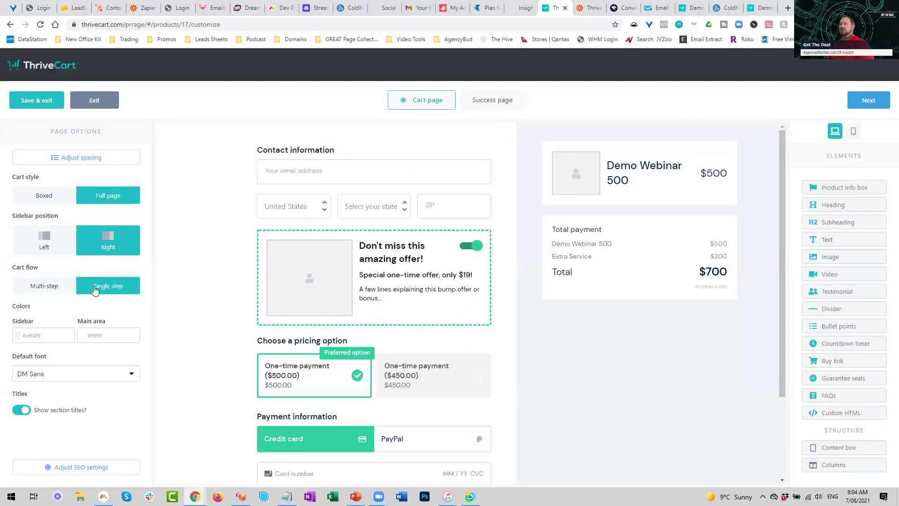
pyautogui.click(94, 273)
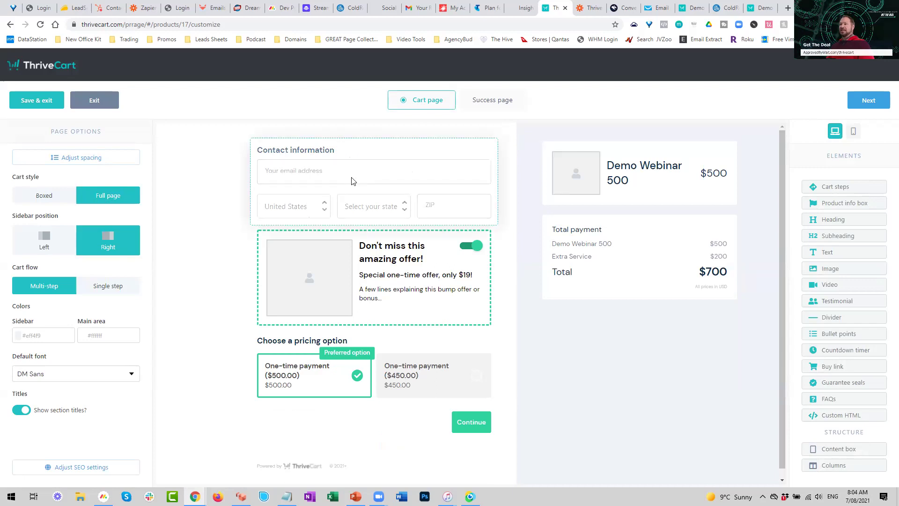
pyautogui.click(108, 289)
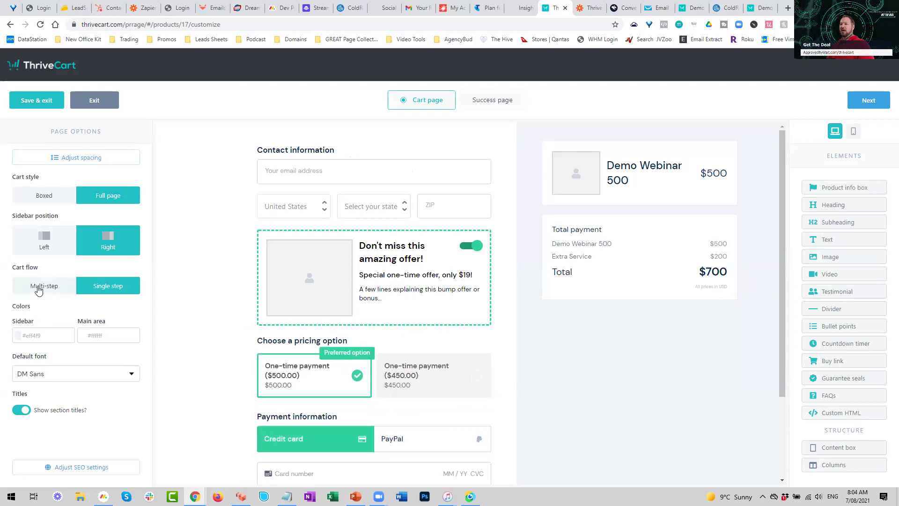
pyautogui.click(75, 296)
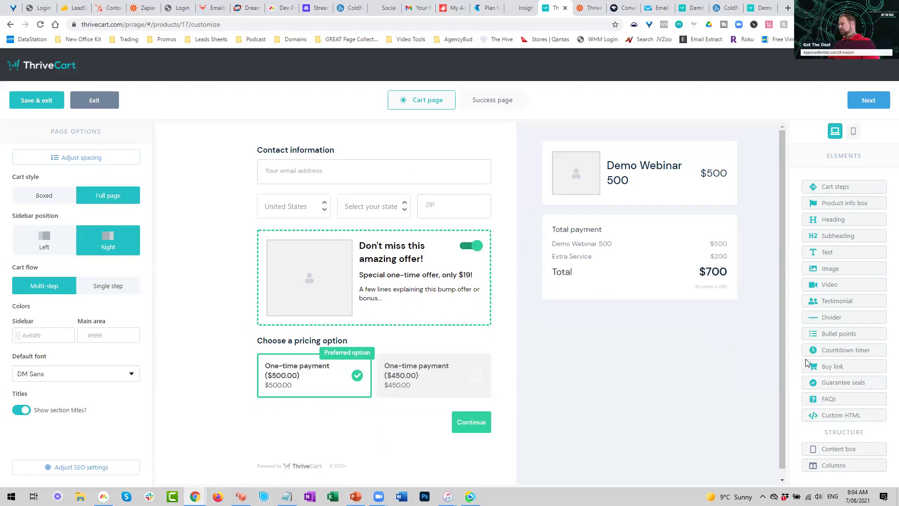
# Step: Add a top text block reading 'This is your new Shopping cart' to the cart page
pyautogui.moveTo(360, 144); pyautogui.dragTo(399, 174)
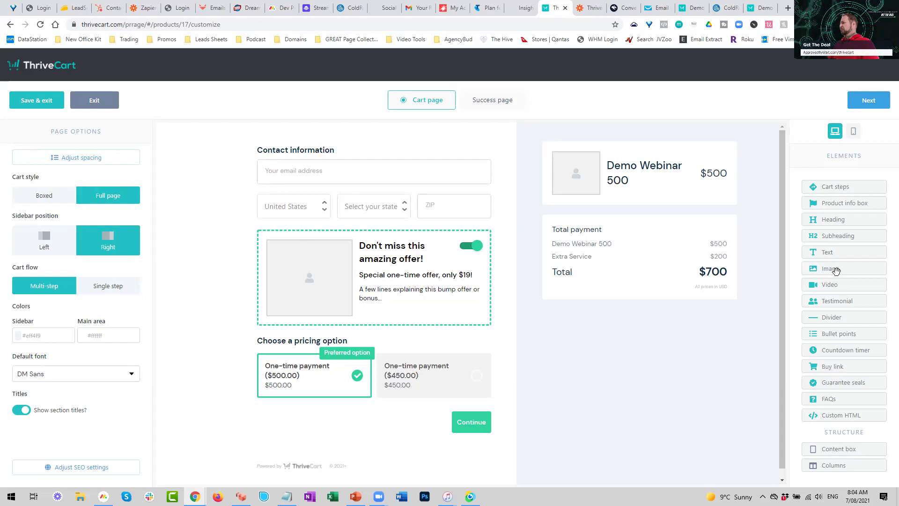
pyautogui.moveTo(700, 238); pyautogui.dragTo(365, 139)
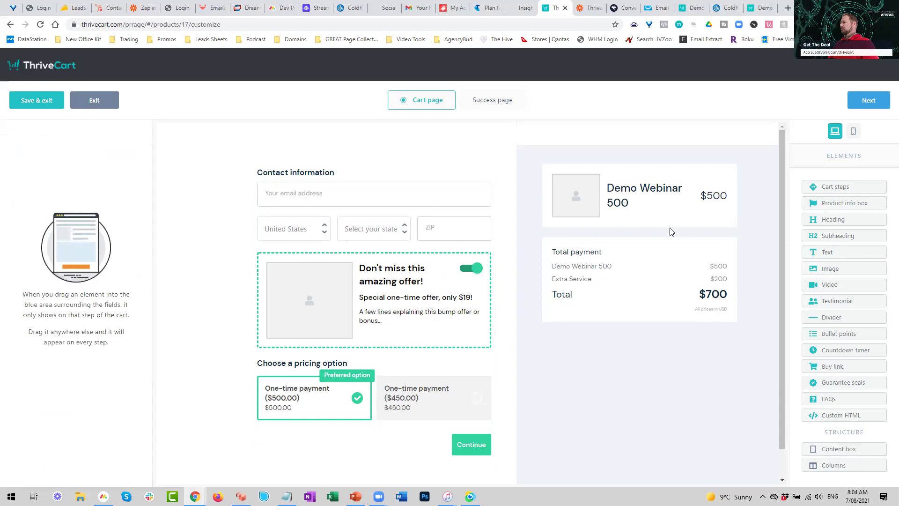
pyautogui.click(451, 151)
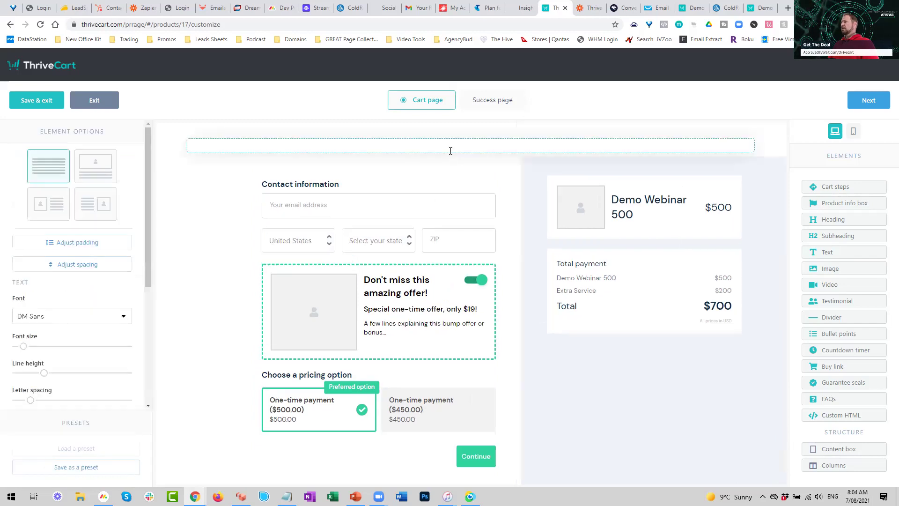
pyautogui.click(450, 150)
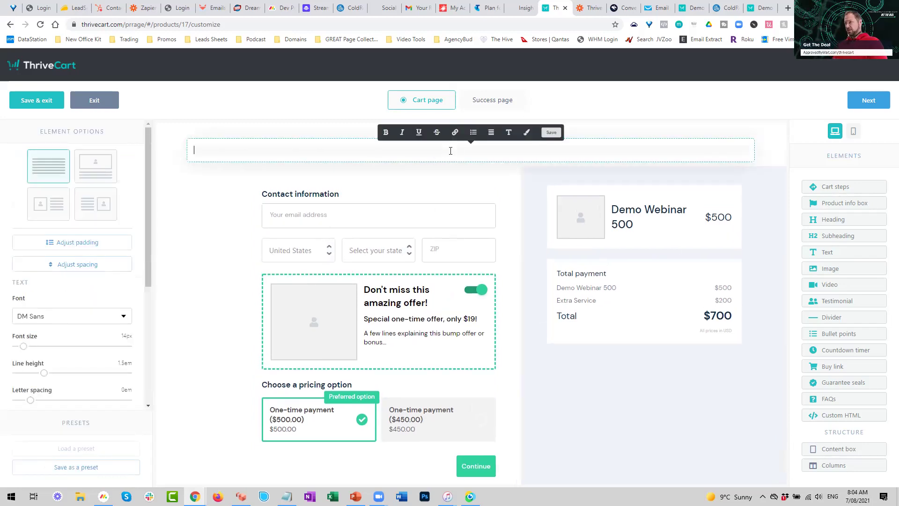
pyautogui.write('This is your new')
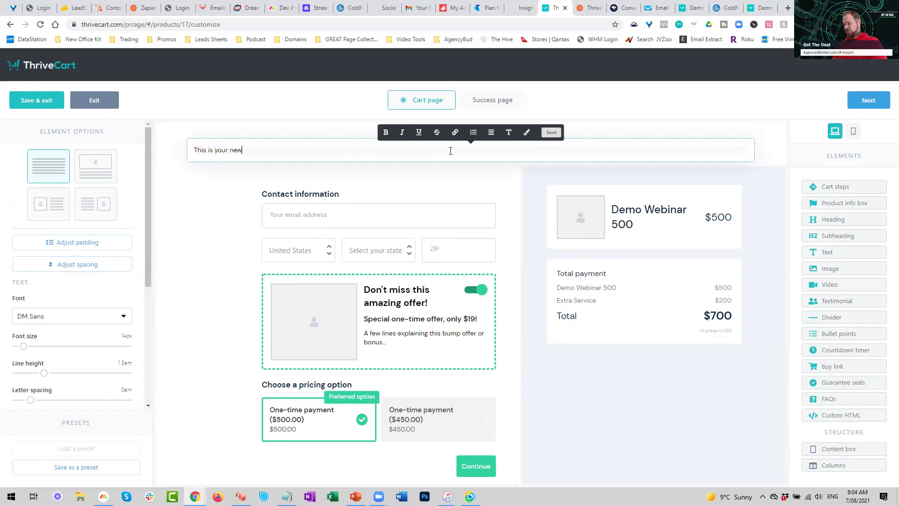
pyautogui.write(' Shopping cart')
pyautogui.click(187, 190)
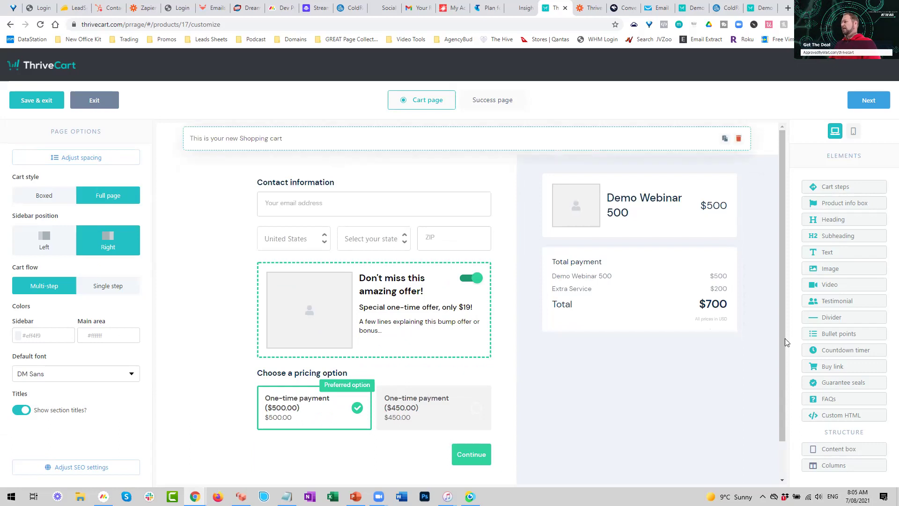
# Step: Try a countdown timer on the cart page, discard it, and view the $700 total
pyautogui.moveTo(827, 350); pyautogui.dragTo(801, 346)
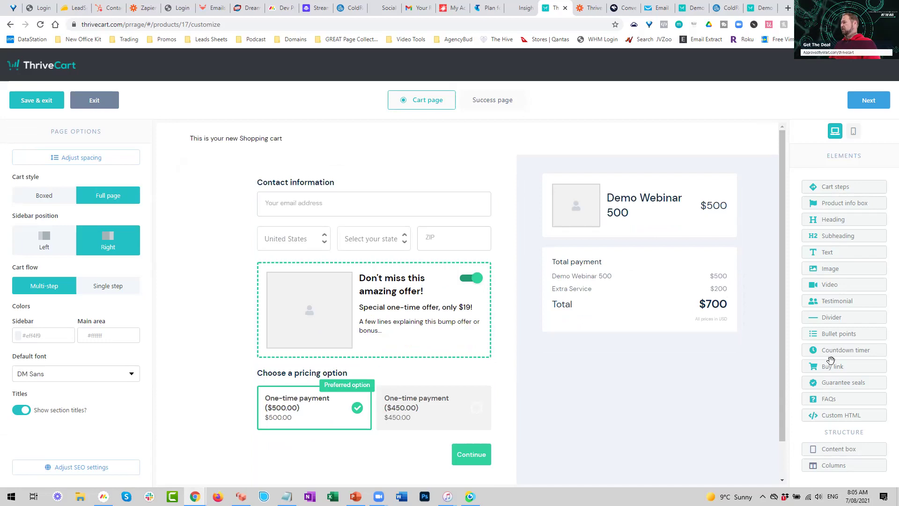
pyautogui.moveTo(803, 347); pyautogui.dragTo(595, 406)
pyautogui.click(655, 401)
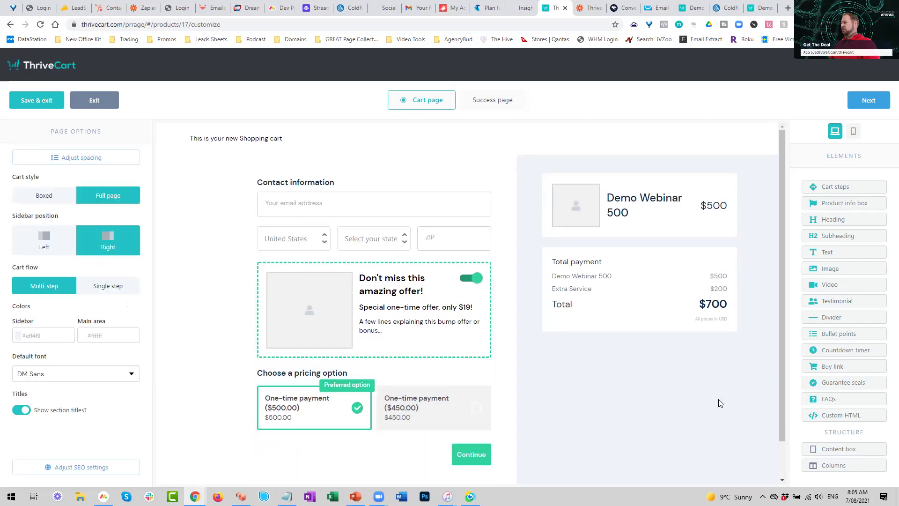
pyautogui.scroll(-1, 778, 428)
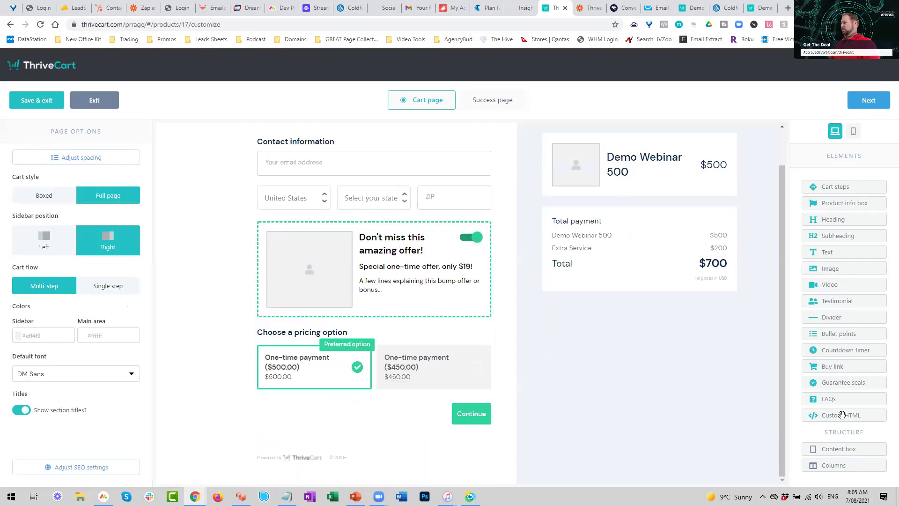
# Step: Place the 14-day refund guarantee seal between the pricing options and Continue
pyautogui.moveTo(836, 392); pyautogui.dragTo(397, 436)
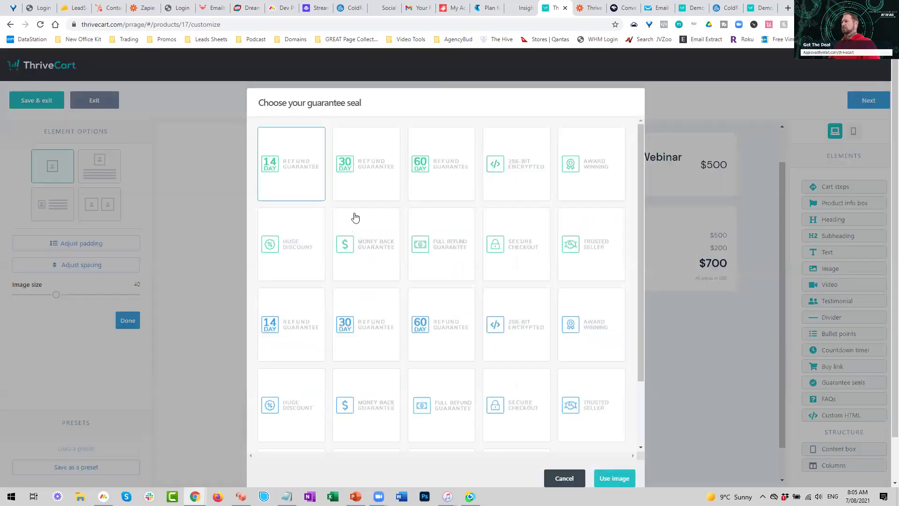
pyautogui.click(611, 478)
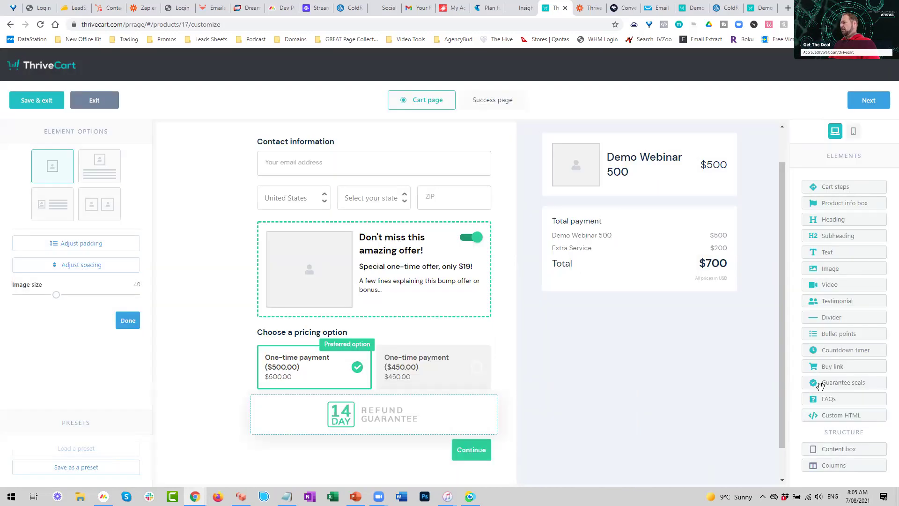
pyautogui.moveTo(496, 398); pyautogui.dragTo(833, 264)
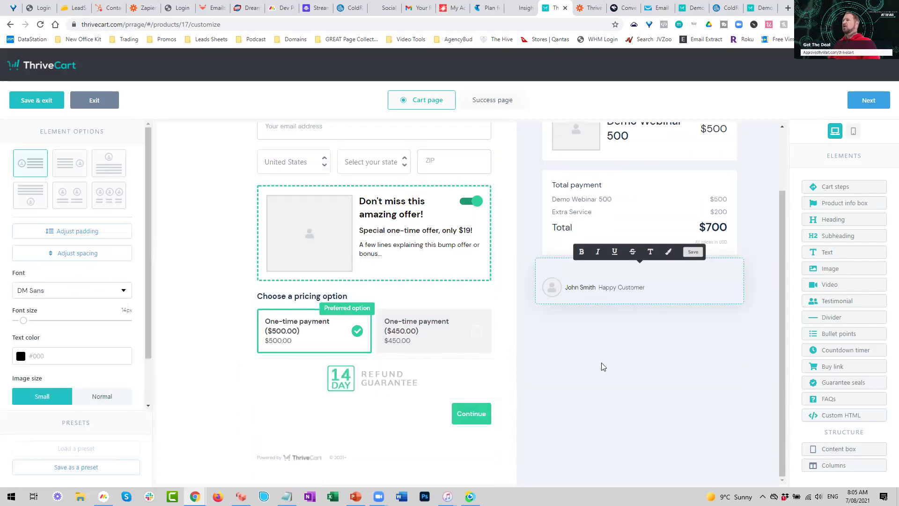
pyautogui.scroll(2, 322, 309)
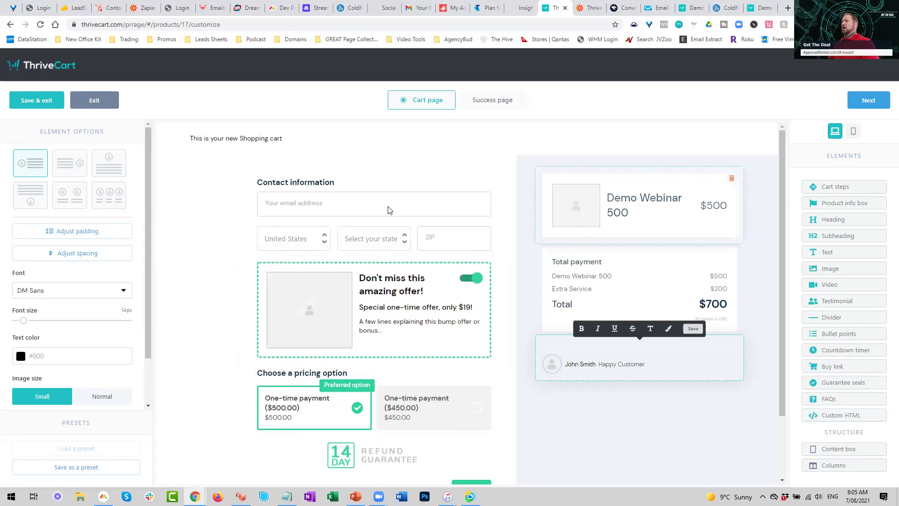
# Step: Enable Customer name and an optional Contact number in the contact information block
pyautogui.click(438, 194)
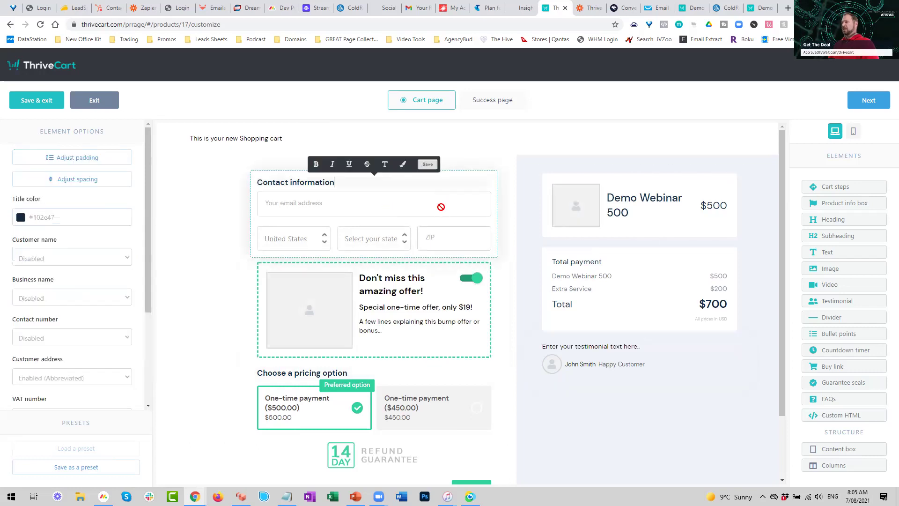
pyautogui.click(440, 202)
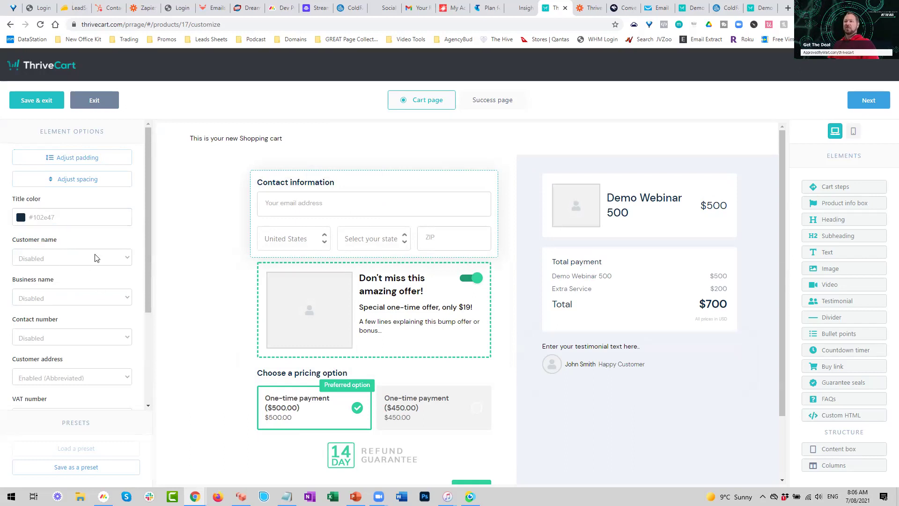
pyautogui.click(80, 257)
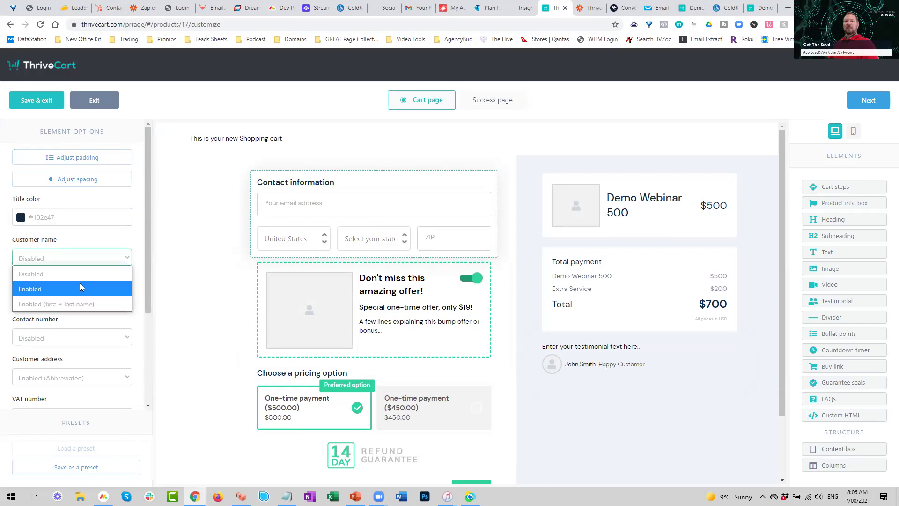
pyautogui.click(80, 283)
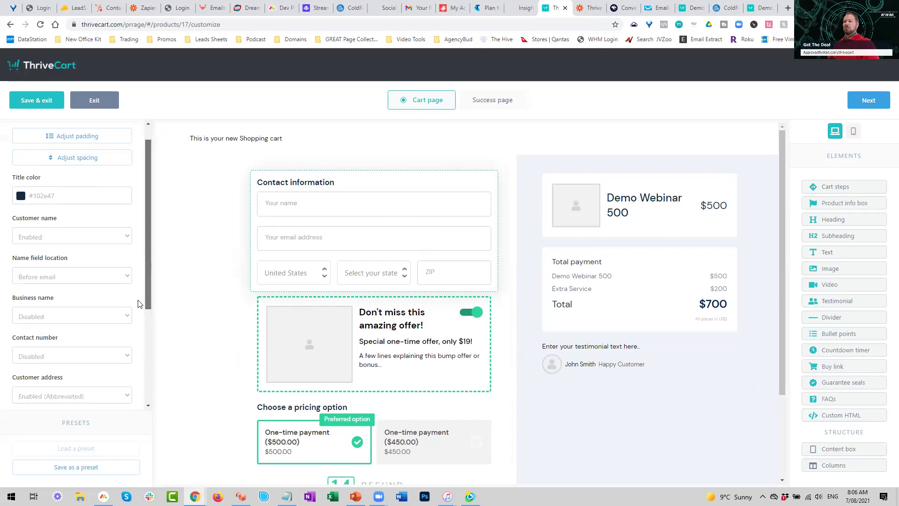
pyautogui.scroll(-2, 68, 258)
pyautogui.click(69, 304)
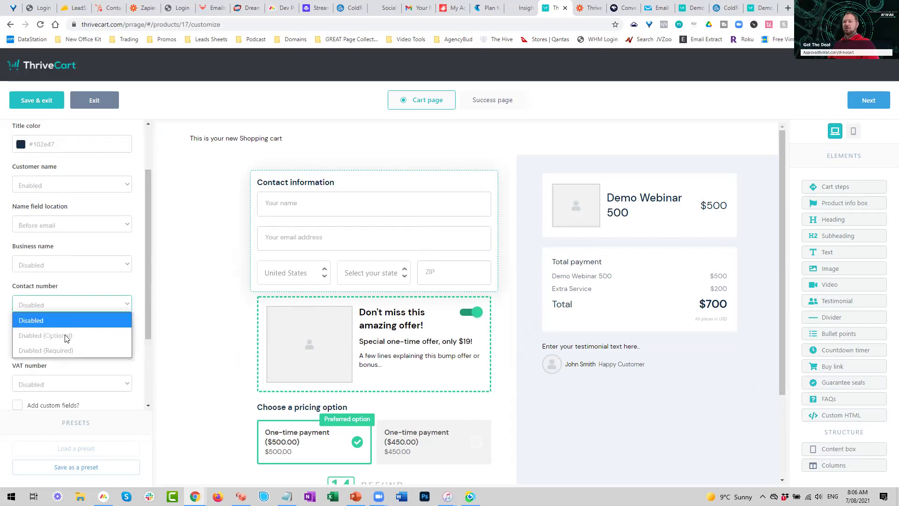
pyautogui.click(66, 336)
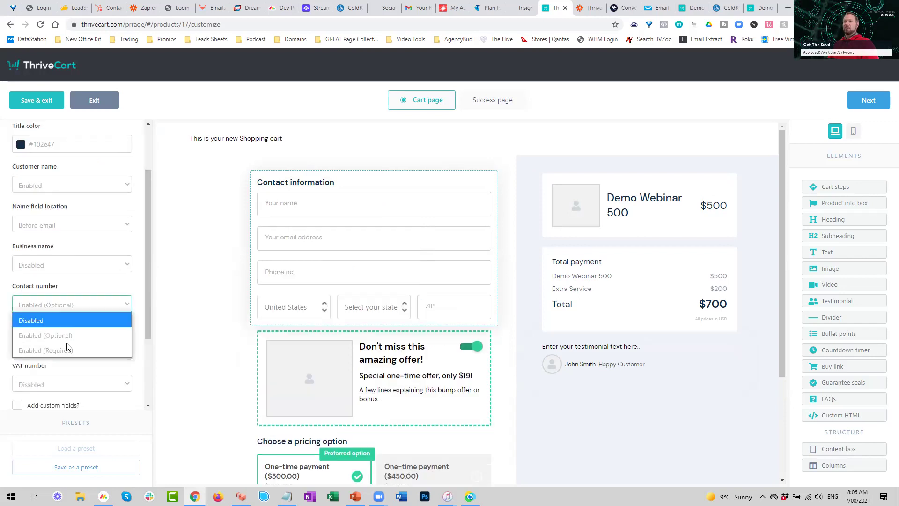
pyautogui.click(67, 348)
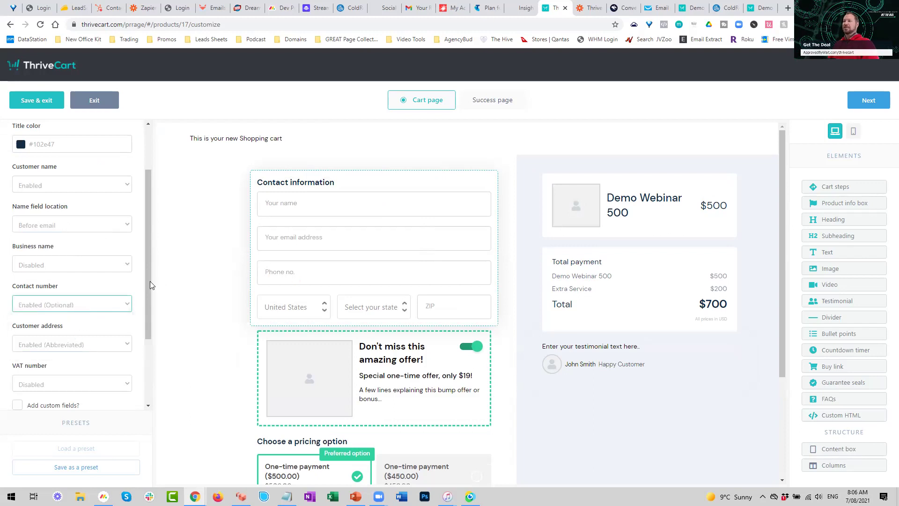
# Step: Tick Add custom fields on the contact form and bring up the custom field setup
pyautogui.scroll(-1, 141, 324)
pyautogui.scroll(-2, 131, 277)
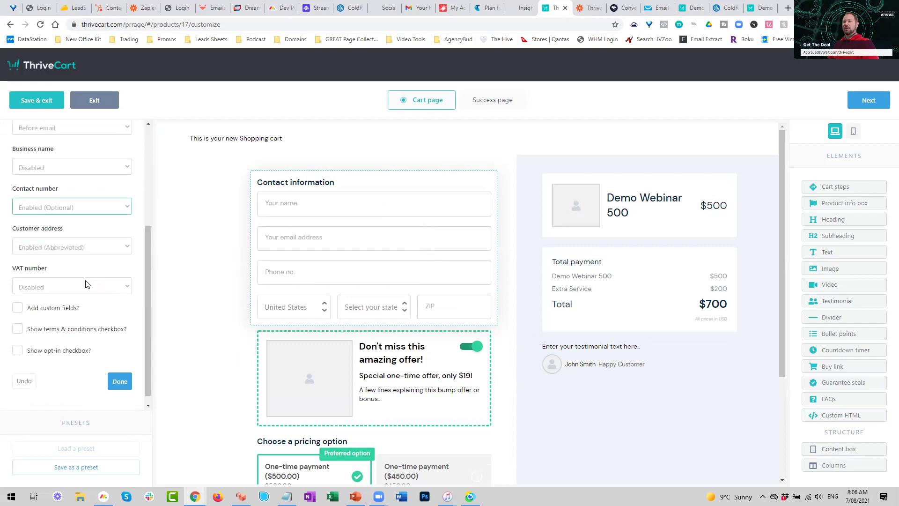
pyautogui.click(69, 309)
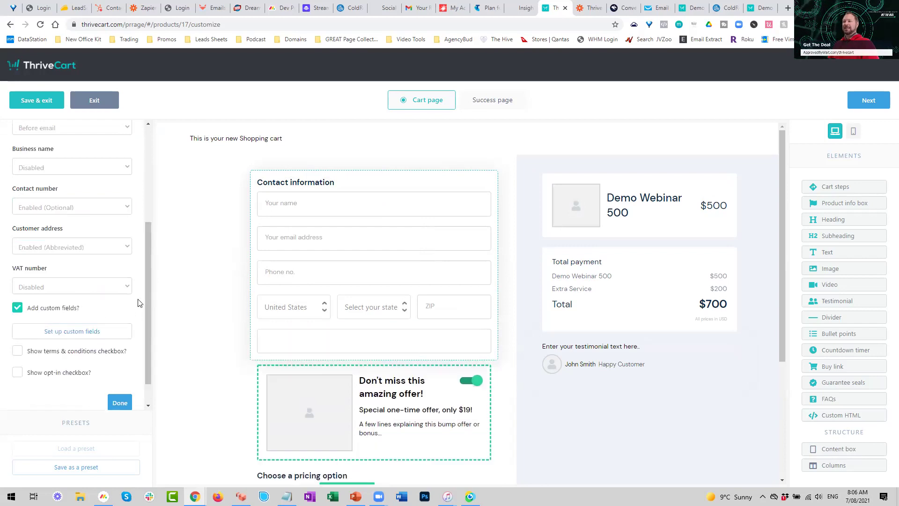
pyautogui.scroll(-1, 143, 326)
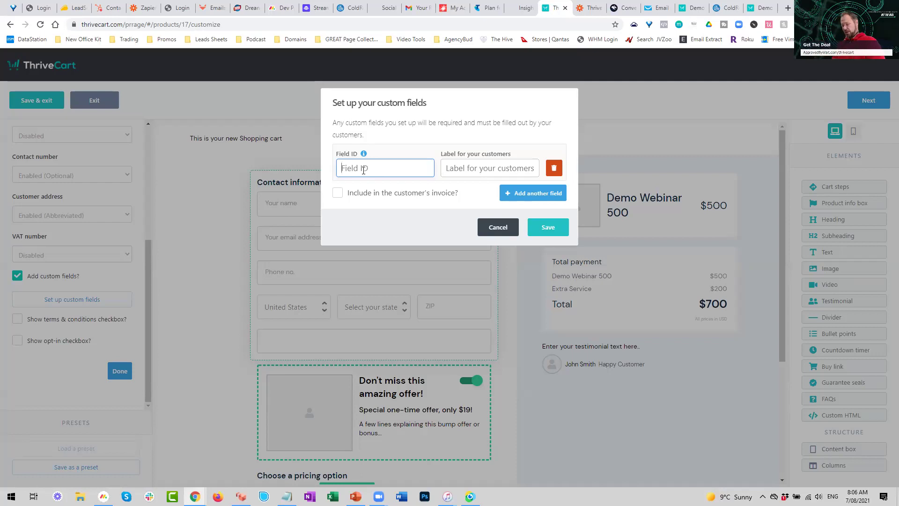
# Step: Save a custom field with ID 'Notes' and label 'Add in your tshirt size'
pyautogui.write('Notes')
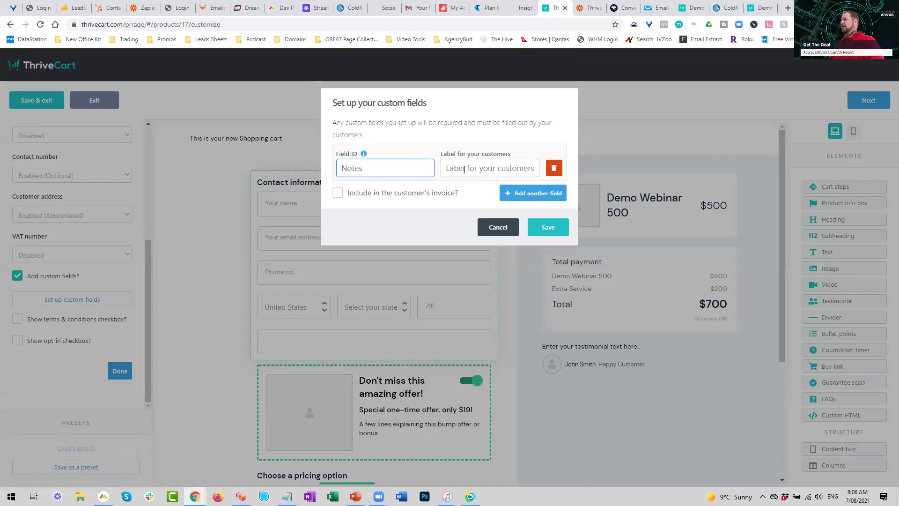
pyautogui.click(478, 165)
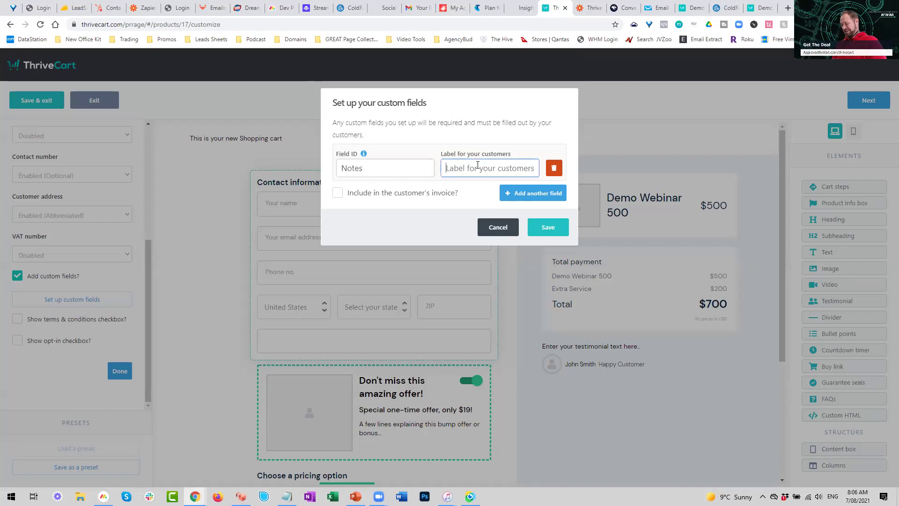
pyautogui.write('Add in your ts')
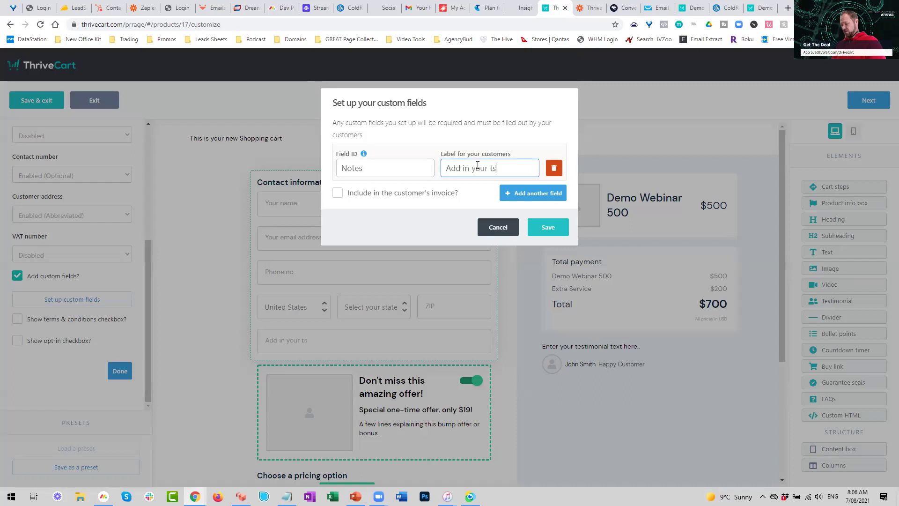
pyautogui.write('hirt size')
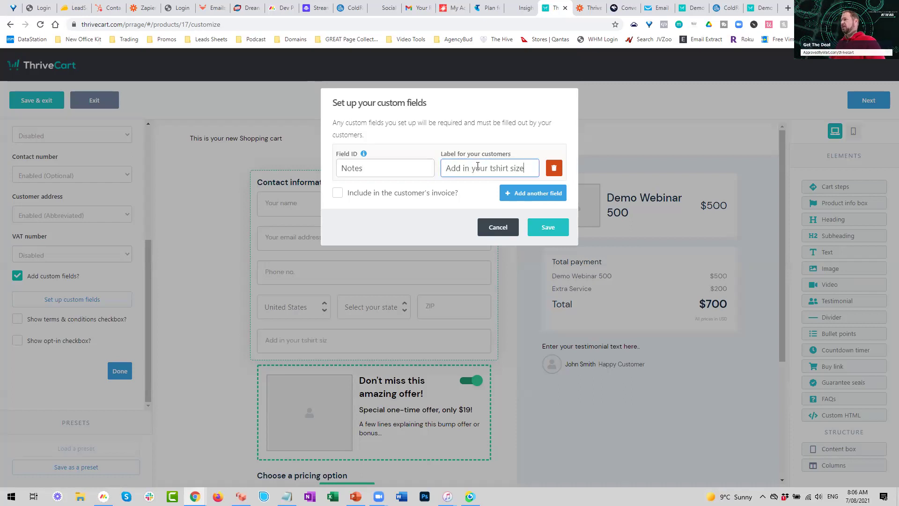
pyautogui.click(538, 228)
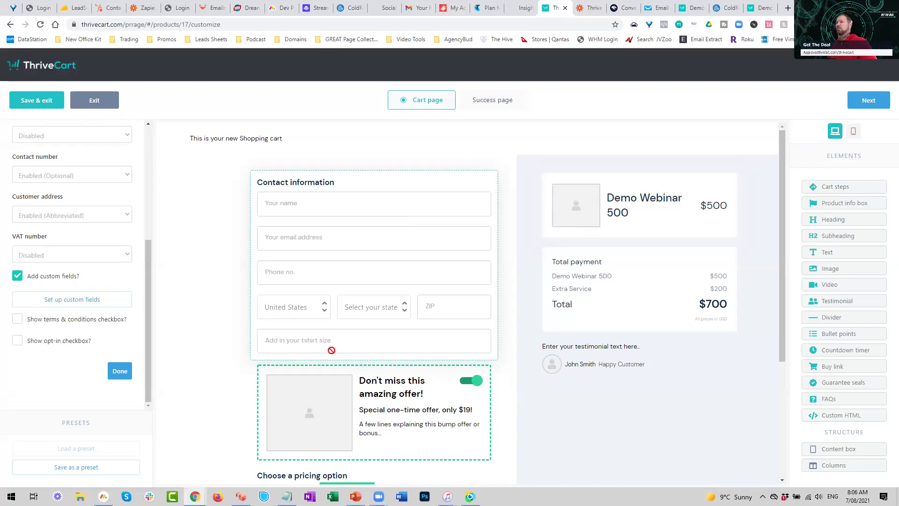
# Step: Set the product info box title font size to 15px
pyautogui.click(579, 271)
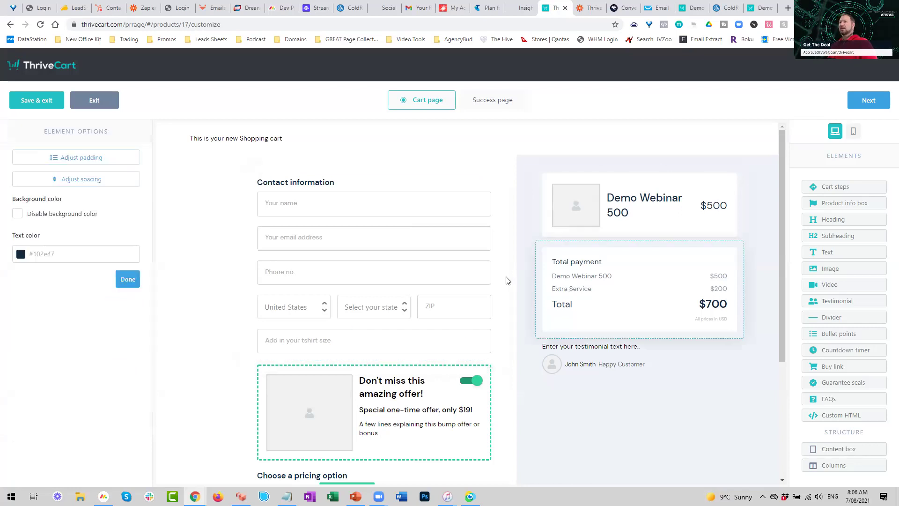
pyautogui.click(568, 205)
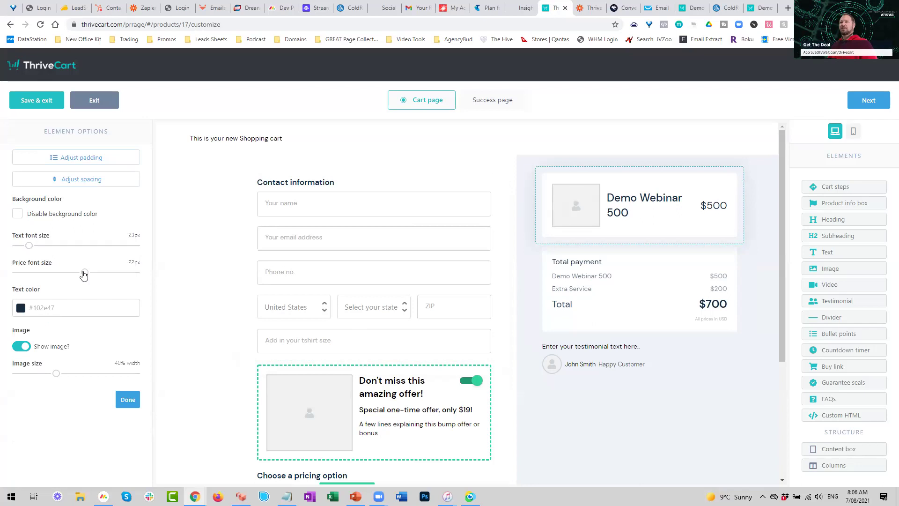
pyautogui.moveTo(28, 246)
pyautogui.mouseDown()
pyautogui.moveTo(53, 246)
pyautogui.moveTo(26, 257)
pyautogui.mouseUp()
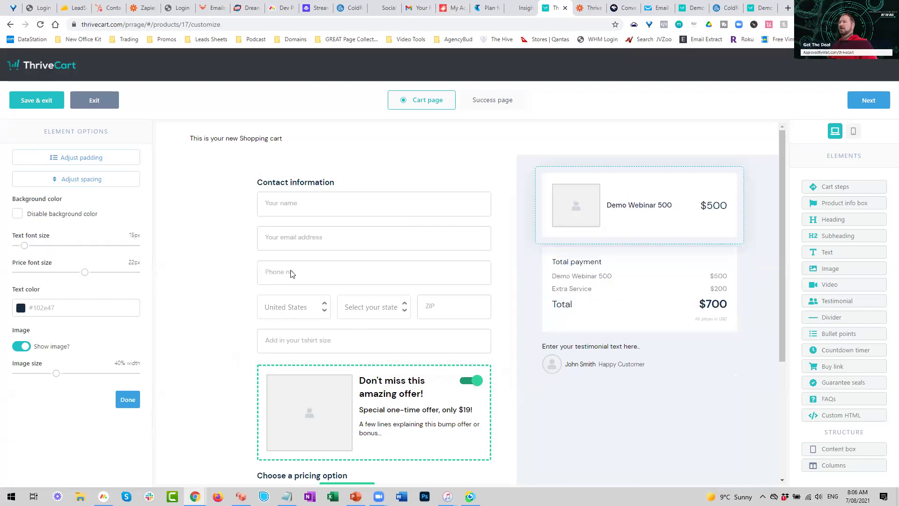
# Step: Check the contact information and pricing options blocks, then advance to the Success page
pyautogui.click(393, 226)
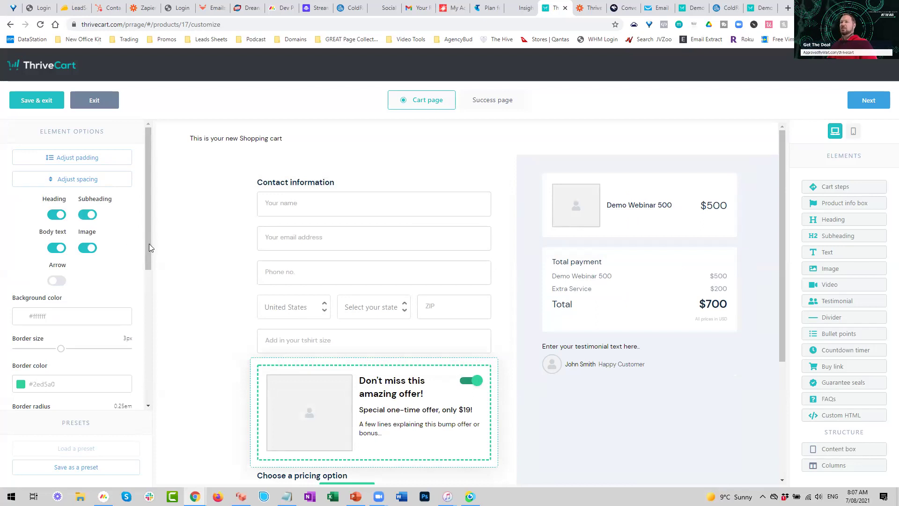
pyautogui.scroll(-2, 148, 298)
pyautogui.scroll(-3, 141, 356)
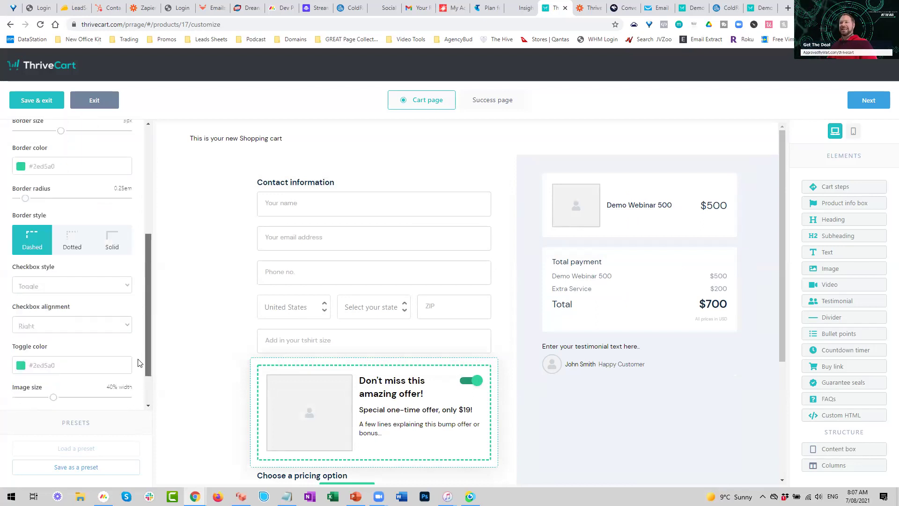
pyautogui.scroll(-1, 137, 370)
pyautogui.scroll(-1, 138, 370)
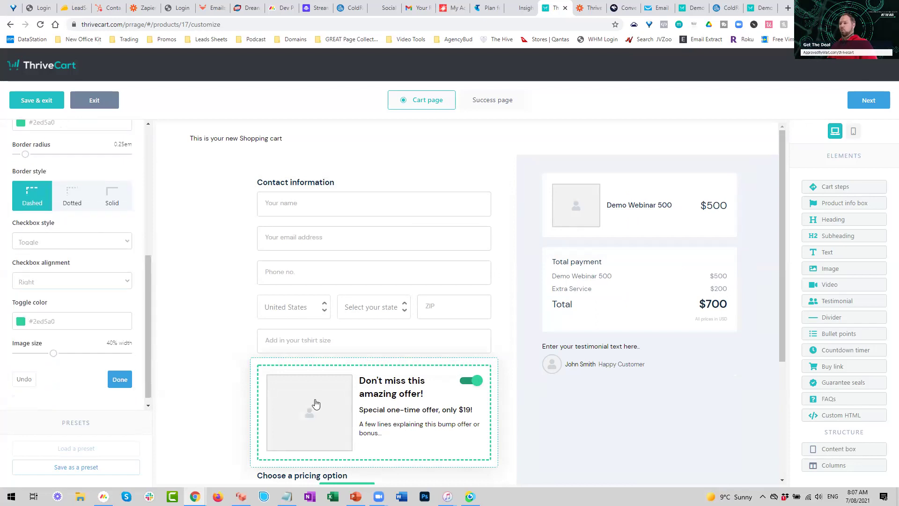
pyautogui.scroll(-3, 312, 390)
pyautogui.click(302, 373)
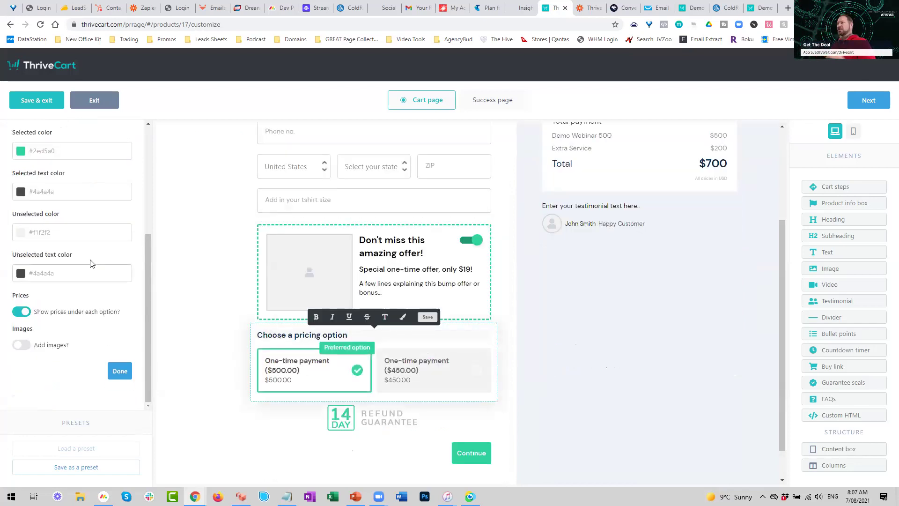
pyautogui.click(869, 101)
pyautogui.click(872, 103)
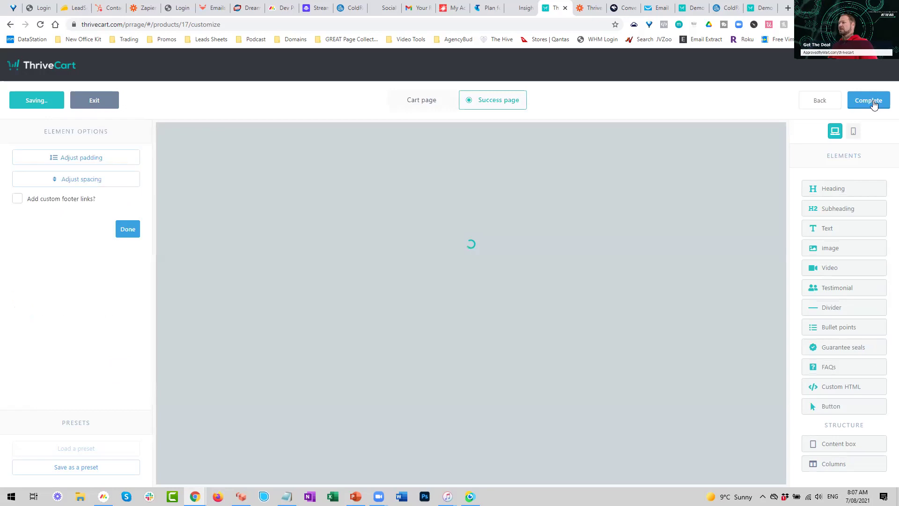
# Step: Close the checkout editor and reload the live checkout tab to preview the current design
pyautogui.click(874, 101)
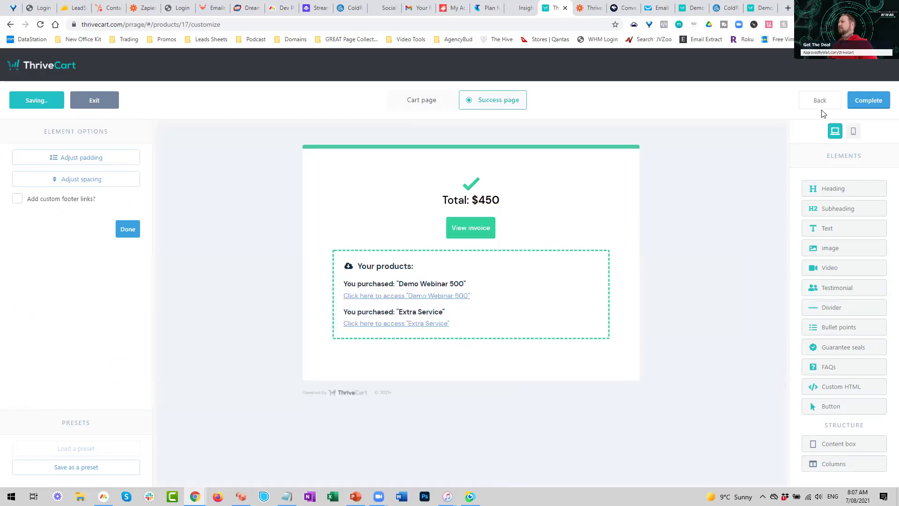
pyautogui.click(763, 10)
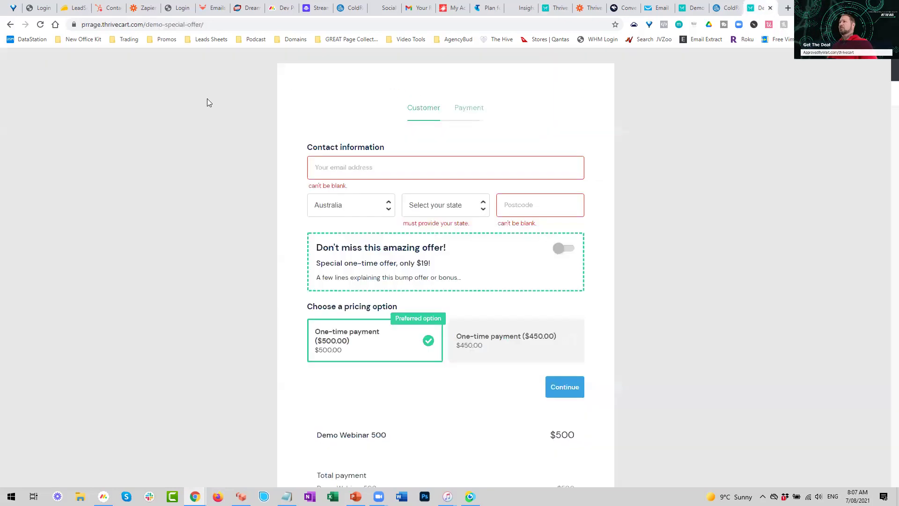
pyautogui.click(41, 25)
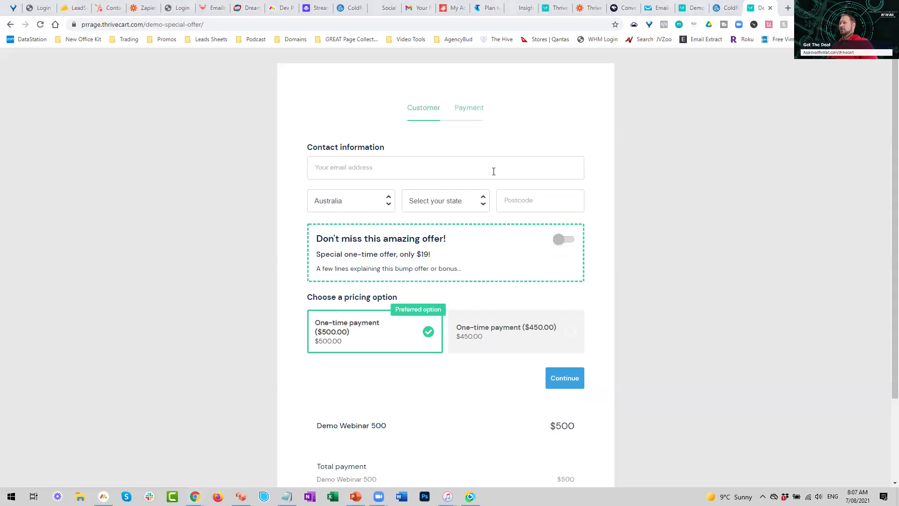
pyautogui.scroll(-3, 494, 171)
pyautogui.scroll(3, 725, 59)
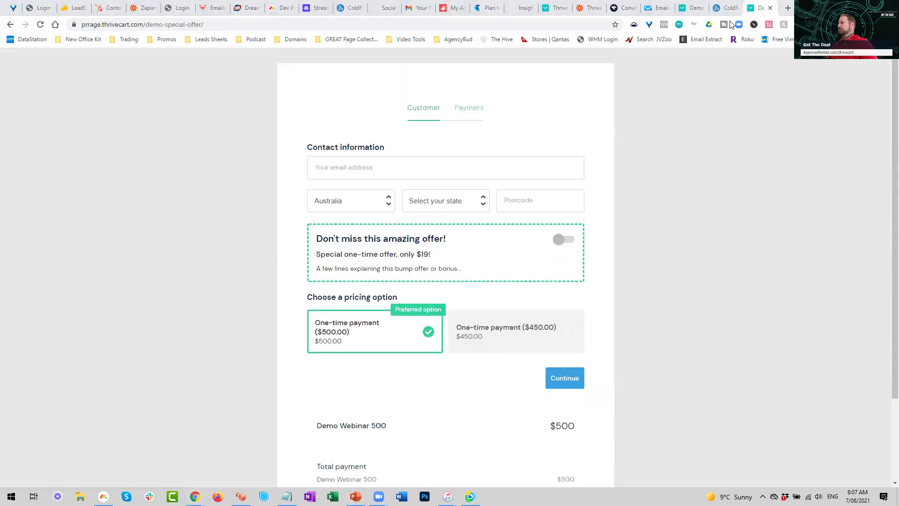
pyautogui.hotkey('ctrl', 'shift', 'Tab')
pyautogui.hotkey('ctrl', 'shift', 'Tab')
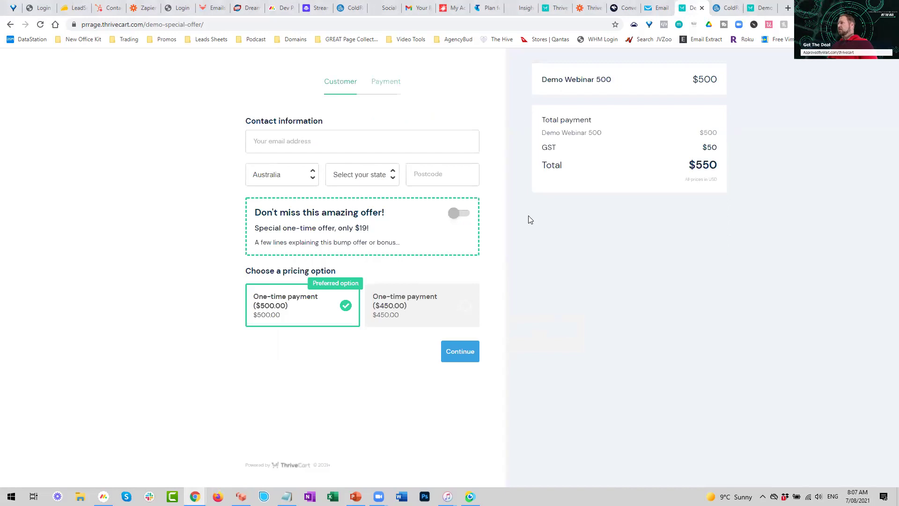
pyautogui.hotkey('ctrl', 'shift', 'Tab')
pyautogui.hotkey('ctrl', 'shift', 'Tab')
pyautogui.hotkey('ctrl', 'shift', 'Tab')
pyautogui.hotkey('ctrl', 'shift', 'Tab')
# Step: Save the product, then reload the checkout to check the phone number and t-shirt size fields
pyautogui.click(578, 393)
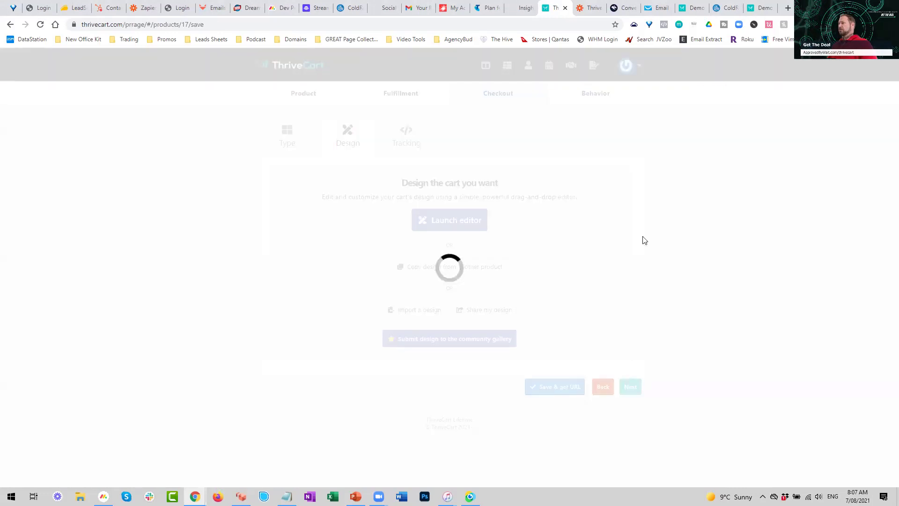
pyautogui.click(765, 8)
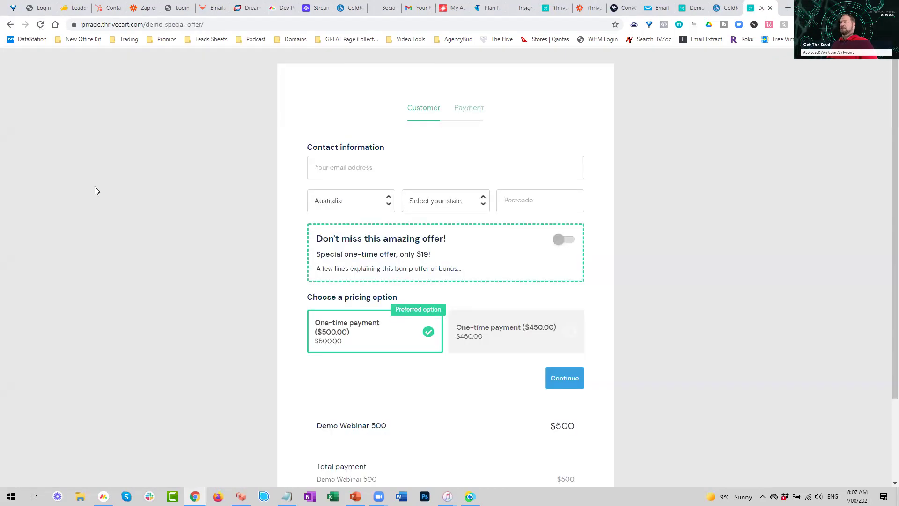
pyautogui.press('F5')
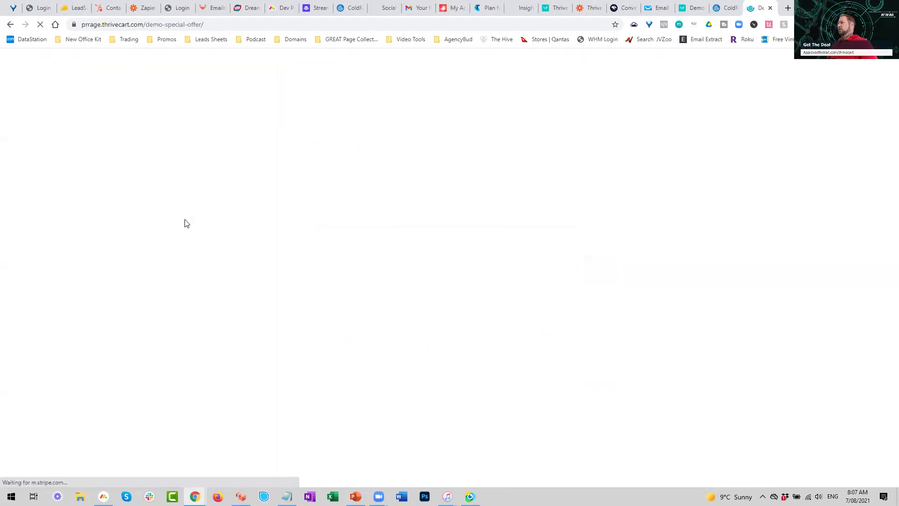
pyautogui.scroll(-1, 363, 209)
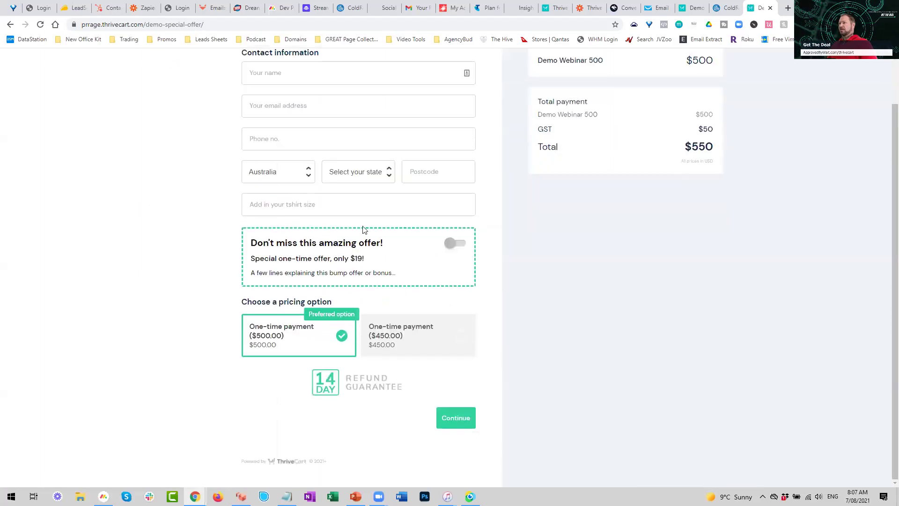
pyautogui.scroll(1, 306, 200)
pyautogui.click(308, 195)
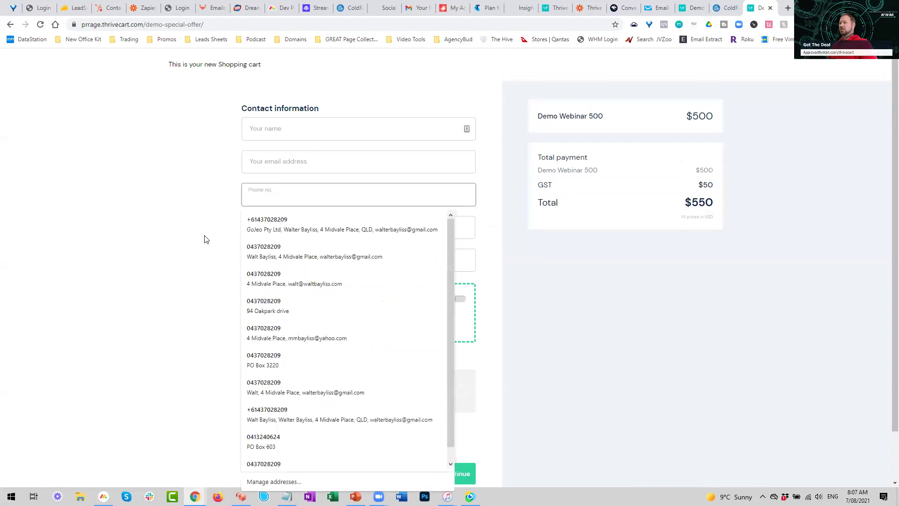
pyautogui.click(283, 265)
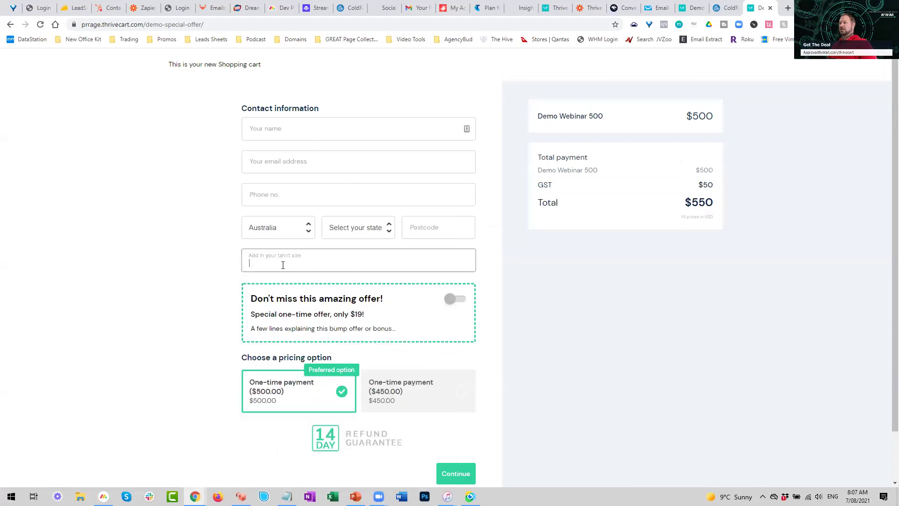
pyautogui.click(198, 247)
pyautogui.click(557, 8)
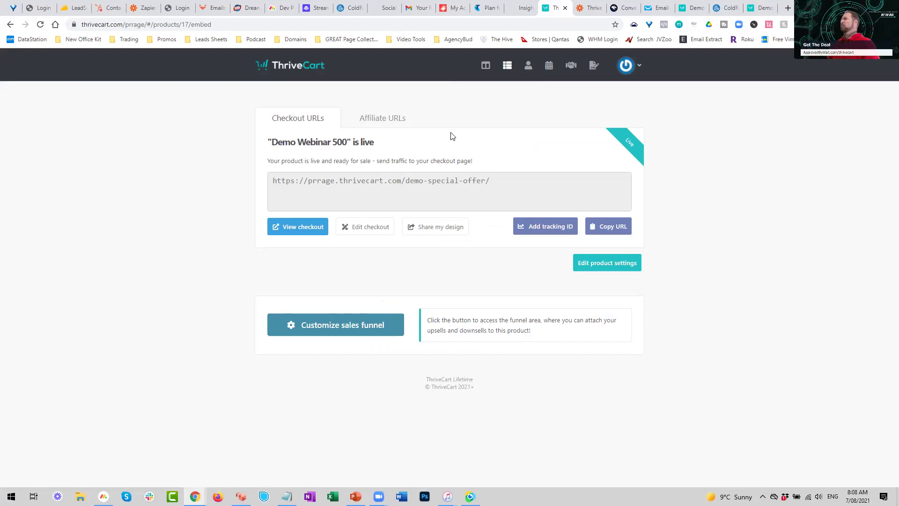
# Step: Edit Demo Webinar 500's product settings, passing through Fulfillment and Checkout to the Tracking sub-tab
pyautogui.click(605, 264)
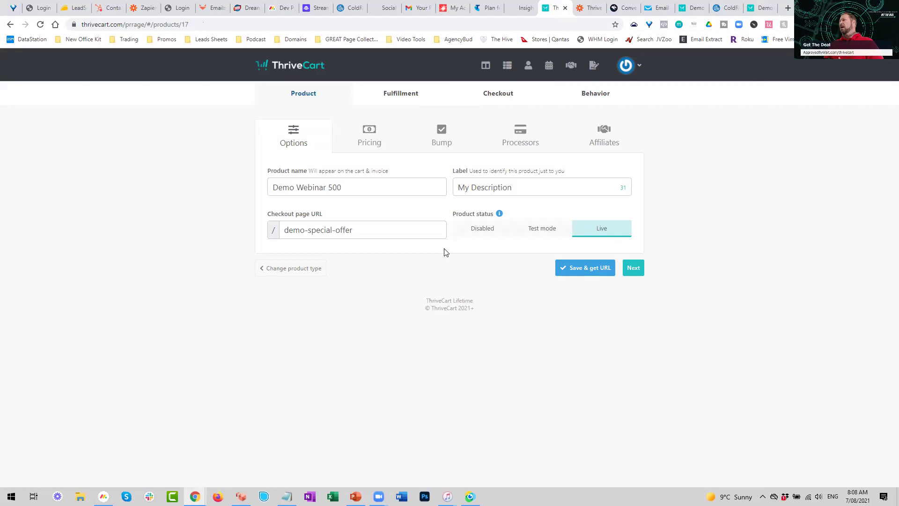
pyautogui.click(404, 97)
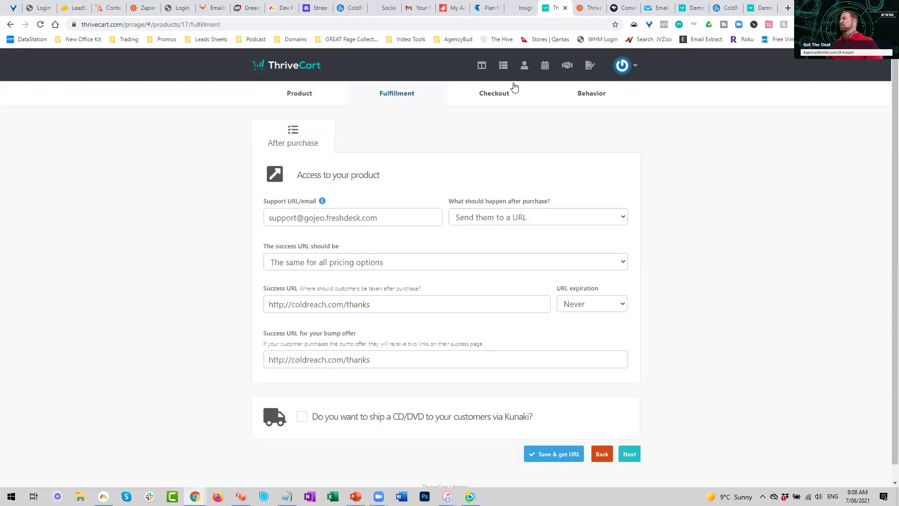
pyautogui.click(498, 95)
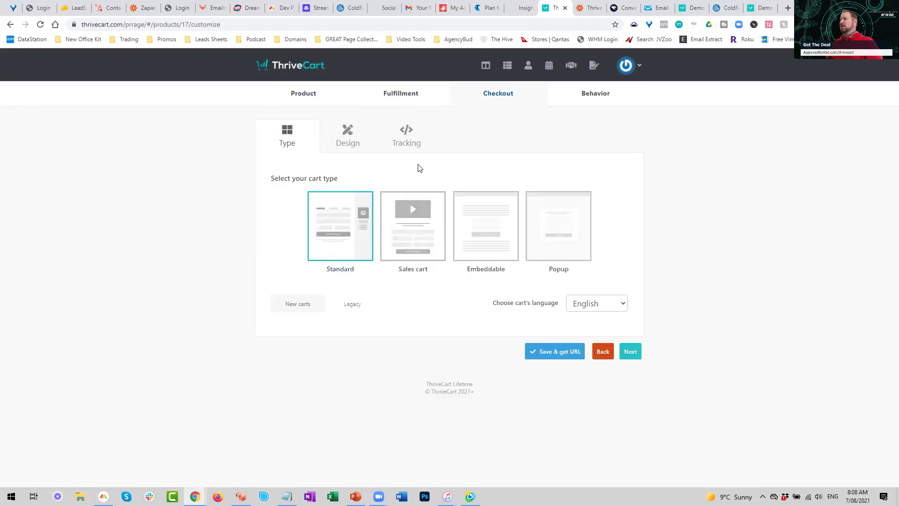
pyautogui.click(414, 147)
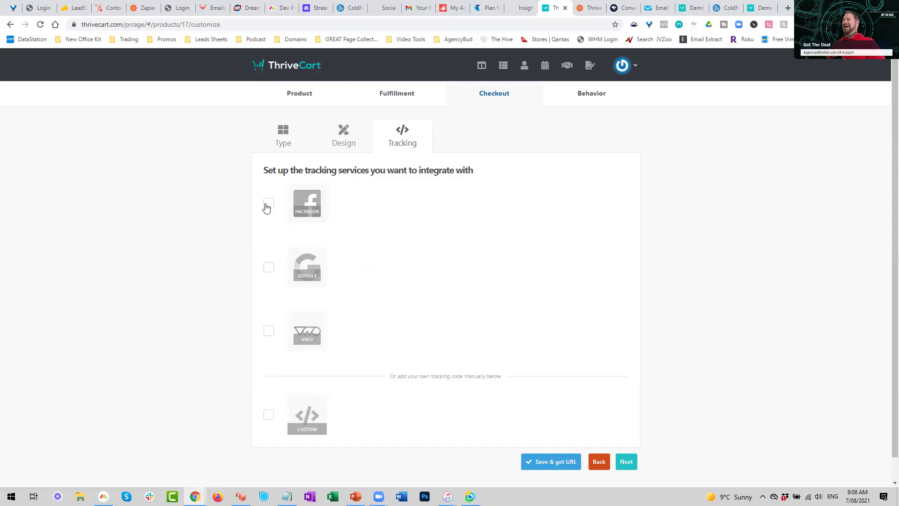
# Step: Enable the Facebook Conversions API and Google Analytics tracking for the checkout
pyautogui.scroll(-1, 419, 211)
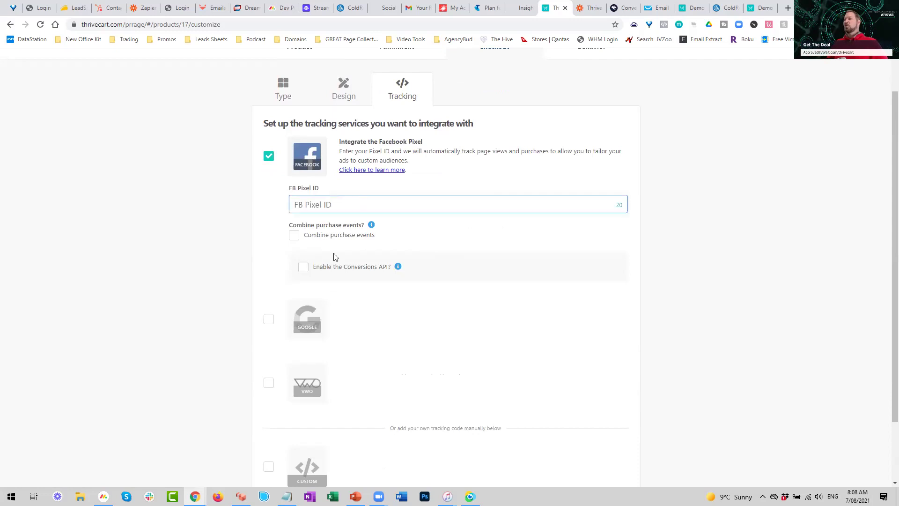
pyautogui.click(330, 271)
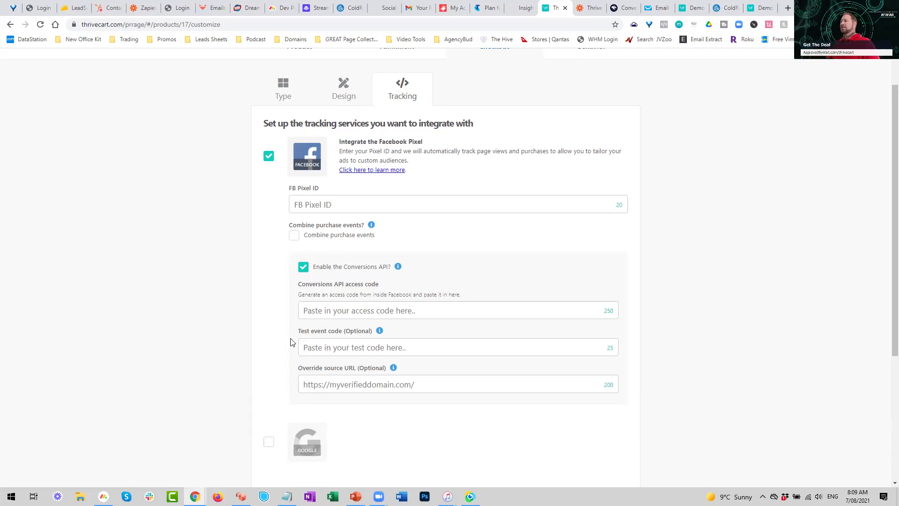
pyautogui.scroll(-4, 290, 319)
pyautogui.click(270, 249)
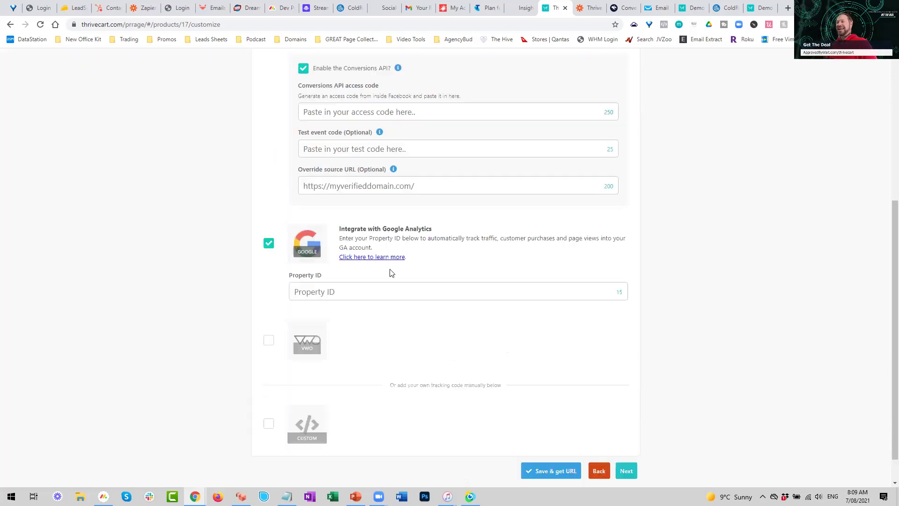
# Step: Enable custom tracking code, select the all-pages code box, and return to the top
pyautogui.scroll(-1, 270, 400)
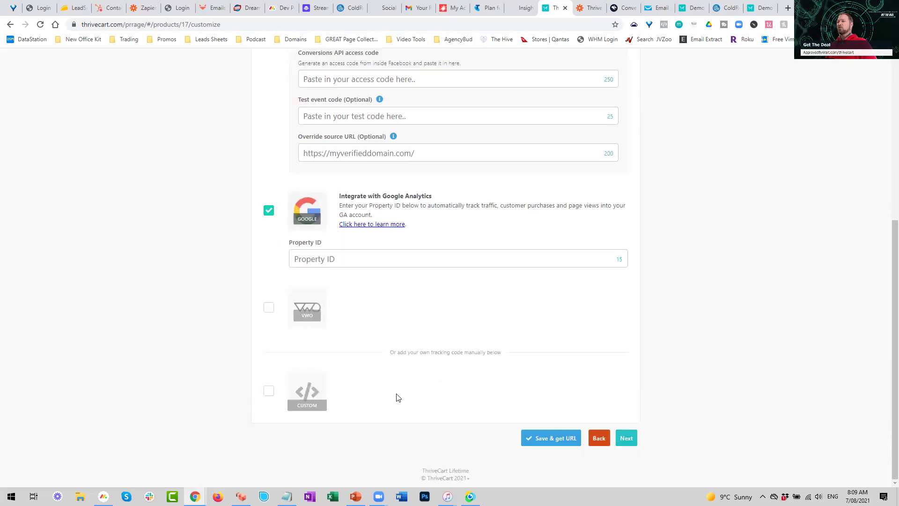
pyautogui.click(397, 396)
pyautogui.scroll(-1, 412, 413)
pyautogui.click(412, 413)
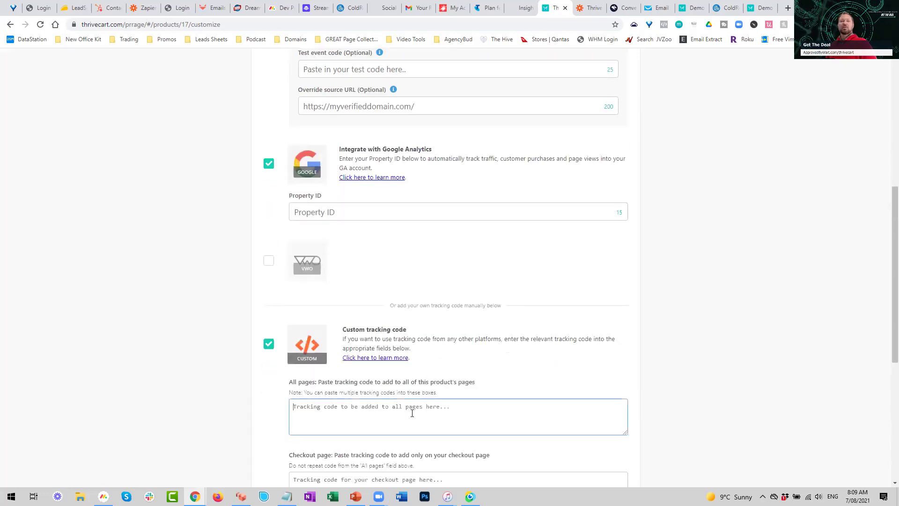
pyautogui.scroll(-4, 443, 383)
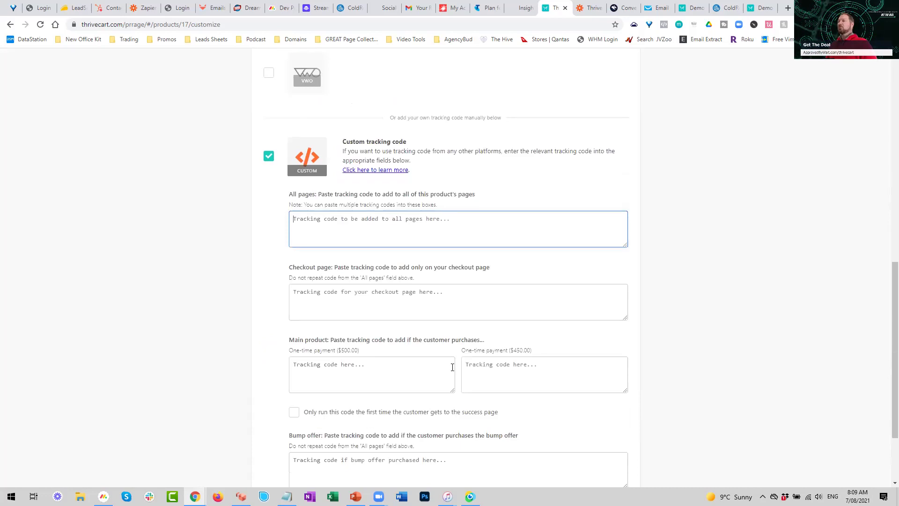
pyautogui.scroll(-2, 452, 366)
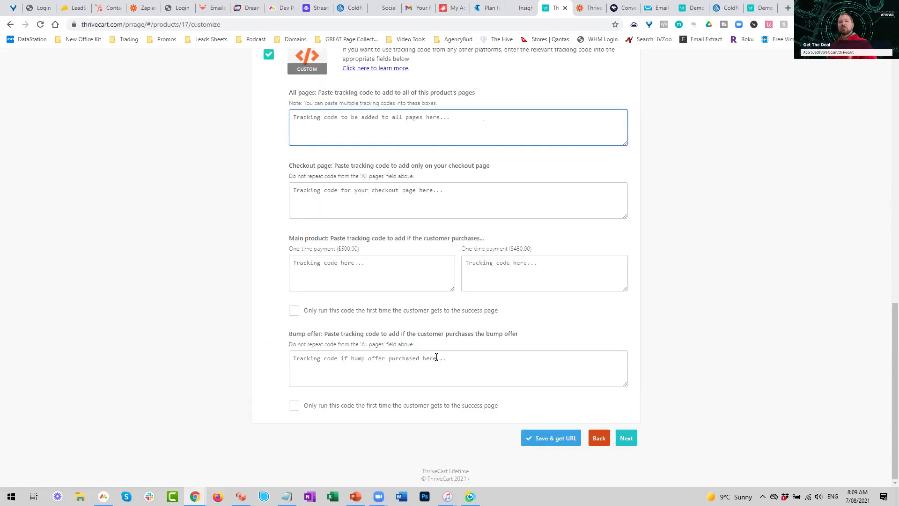
pyautogui.scroll(1, 436, 358)
pyautogui.scroll(3, 439, 354)
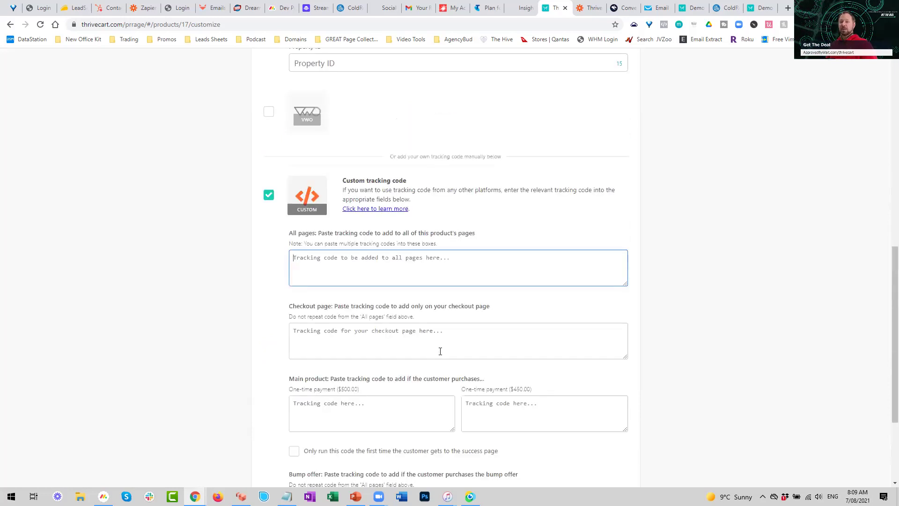
pyautogui.scroll(6, 440, 350)
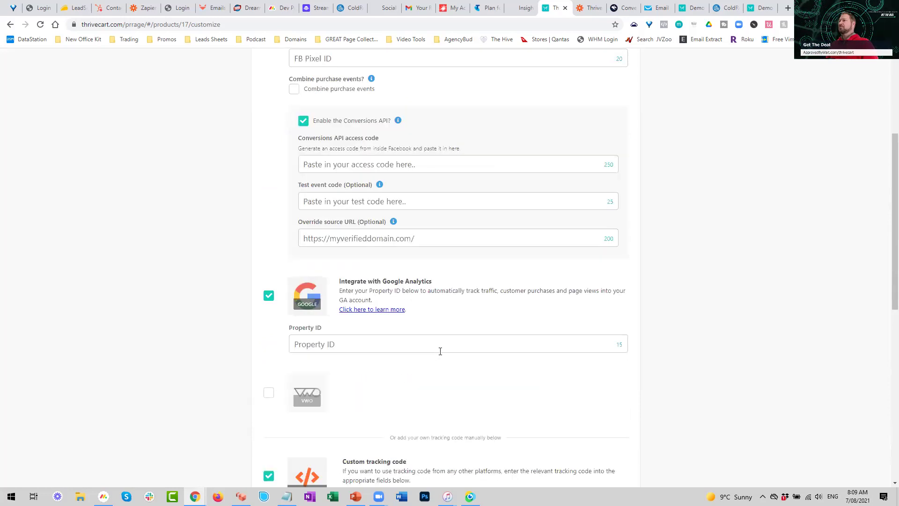
pyautogui.scroll(4, 451, 347)
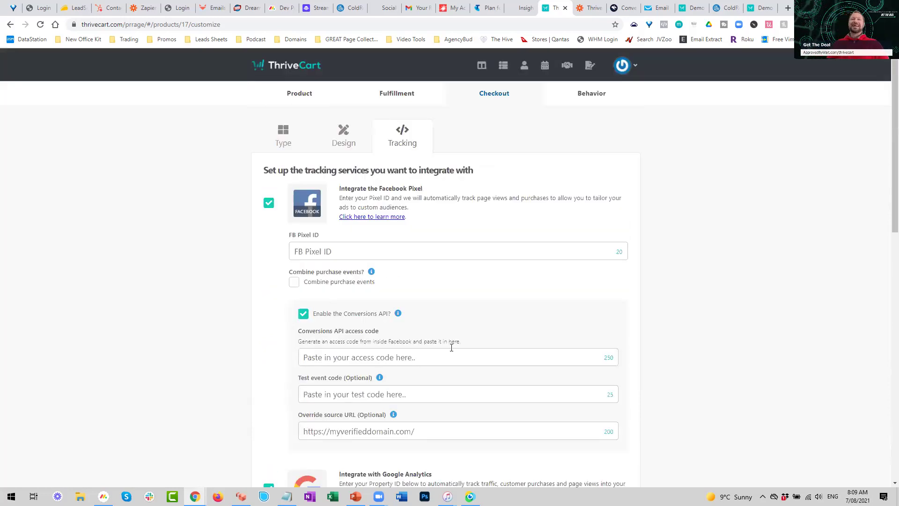
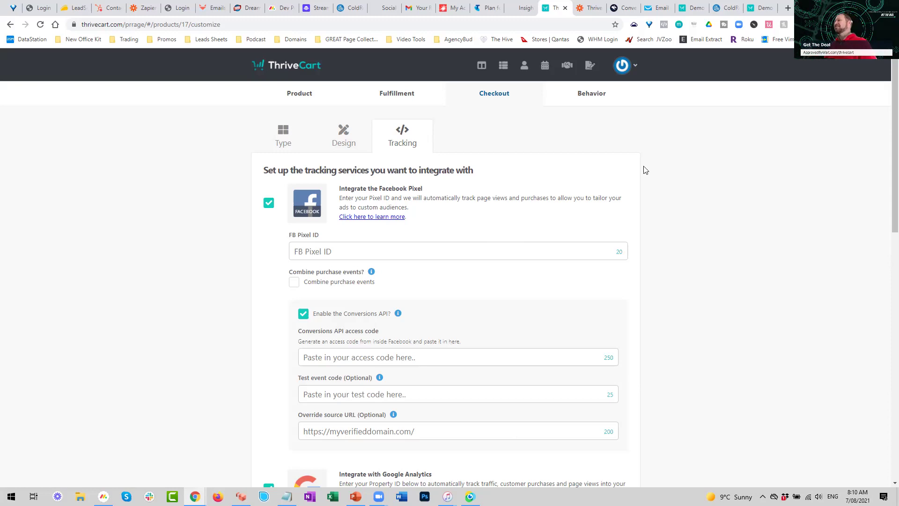
# Step: Start a new behavior rule triggered when the main product is purchased
pyautogui.click(283, 147)
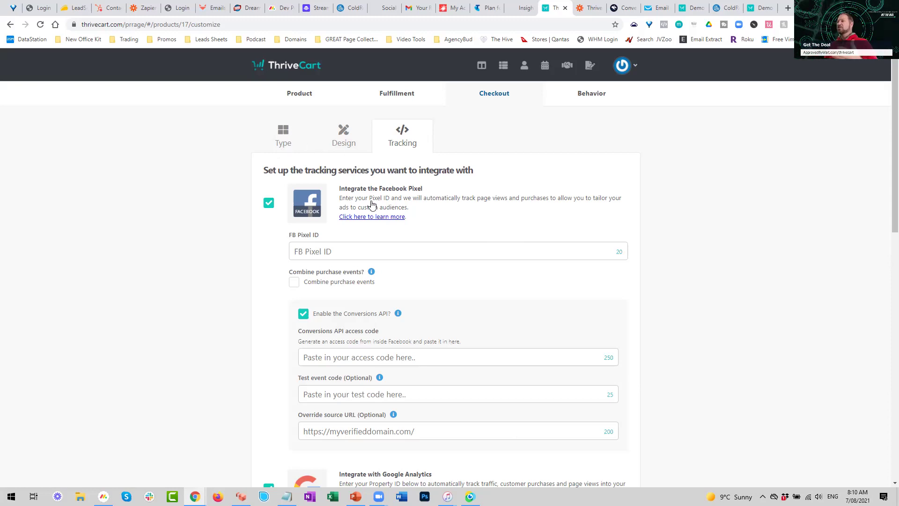
pyautogui.click(357, 150)
pyautogui.click(406, 138)
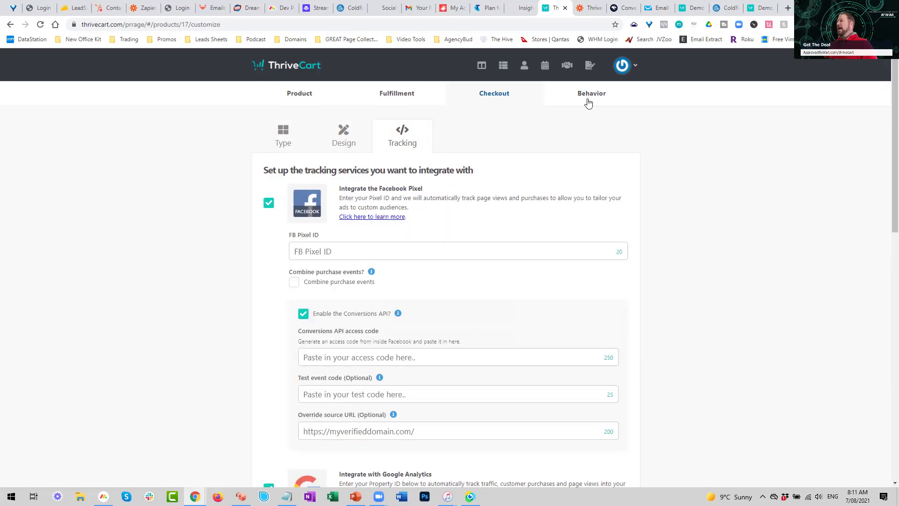
pyautogui.click(587, 102)
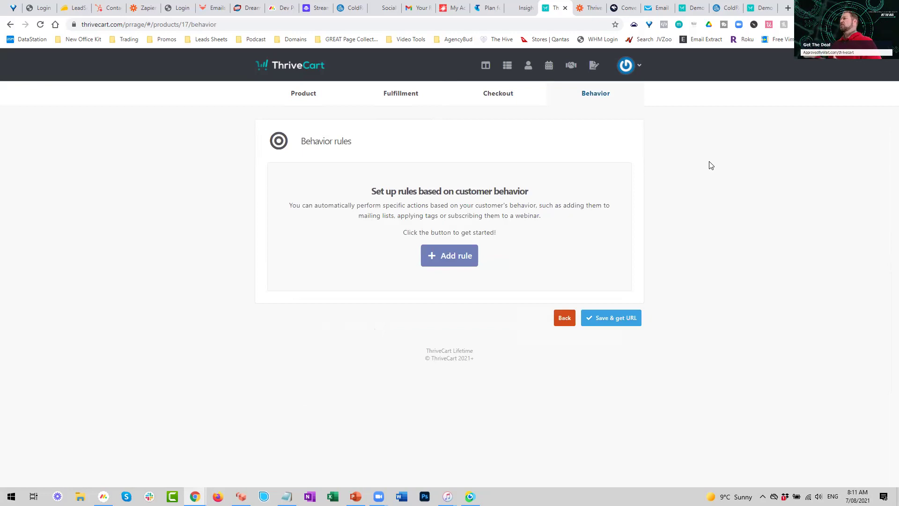
pyautogui.click(457, 260)
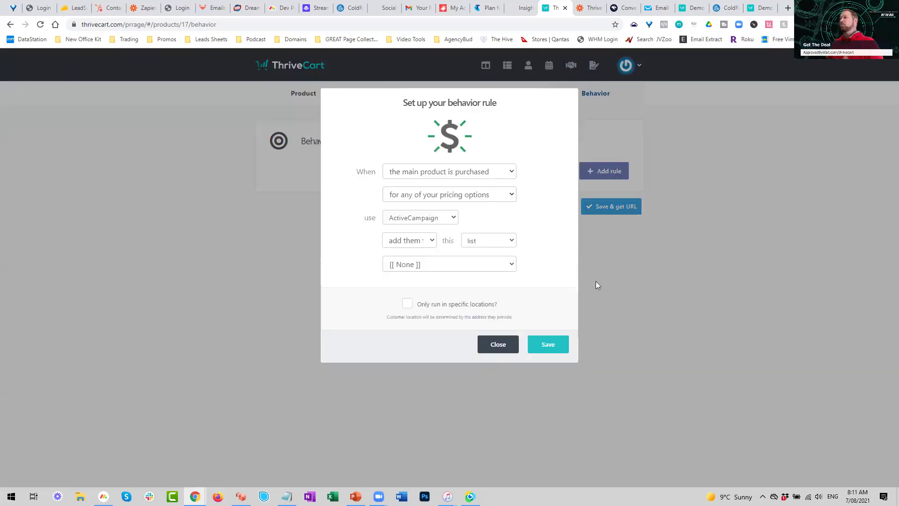
pyautogui.click(501, 171)
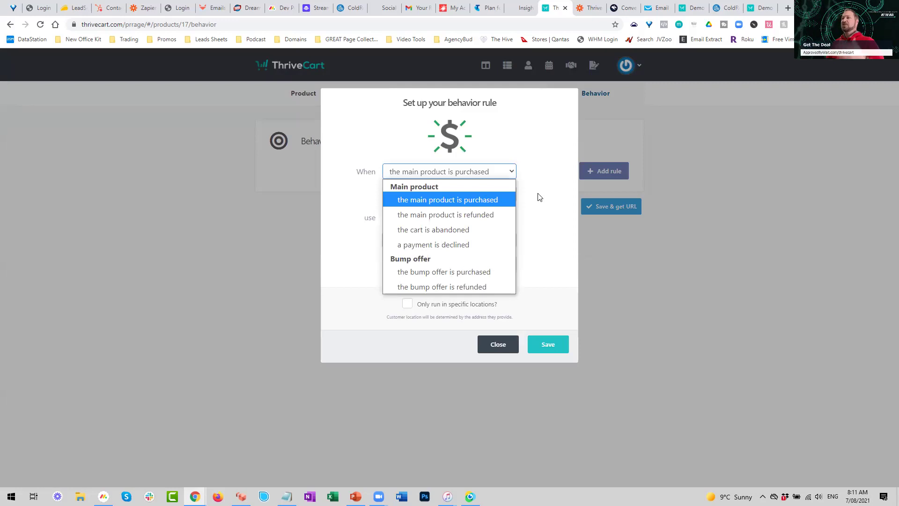
pyautogui.click(514, 199)
# Step: Limit the rule to the One-time payment ($500.00) pricing option
pyautogui.click(512, 195)
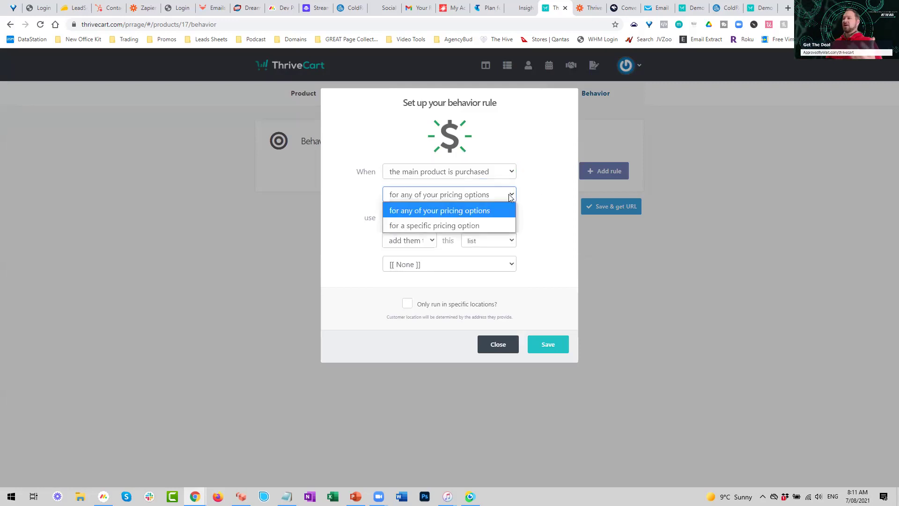
pyautogui.click(442, 221)
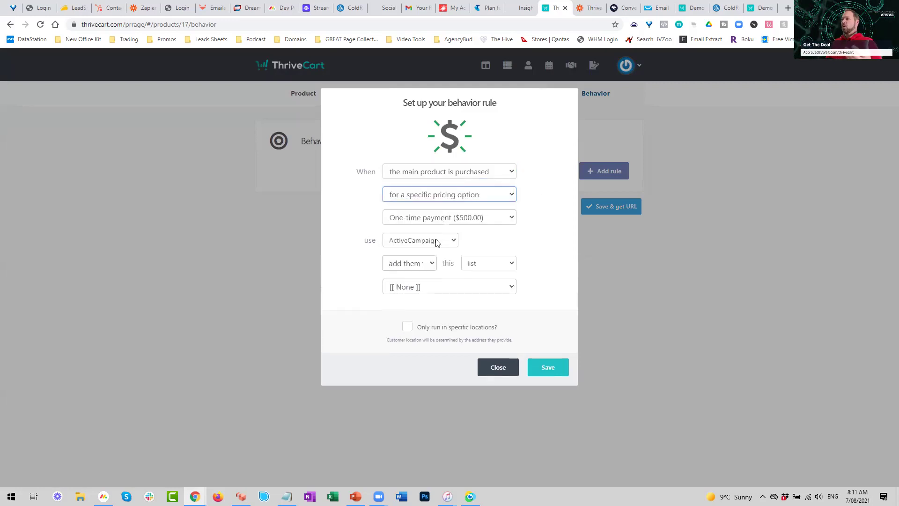
pyautogui.click(511, 216)
pyautogui.click(517, 197)
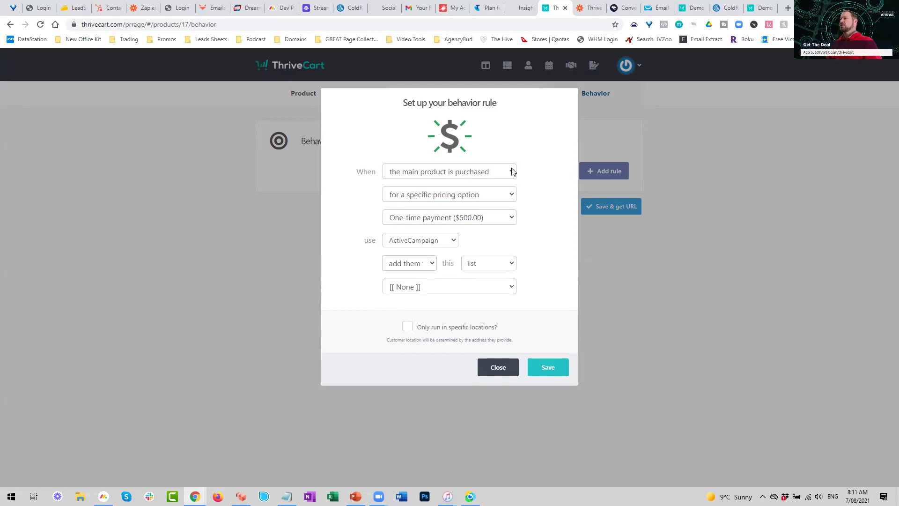
# Step: Have the rule add those buyers to the Discover Customers ActiveCampaign list
pyautogui.click(449, 243)
pyautogui.click(473, 249)
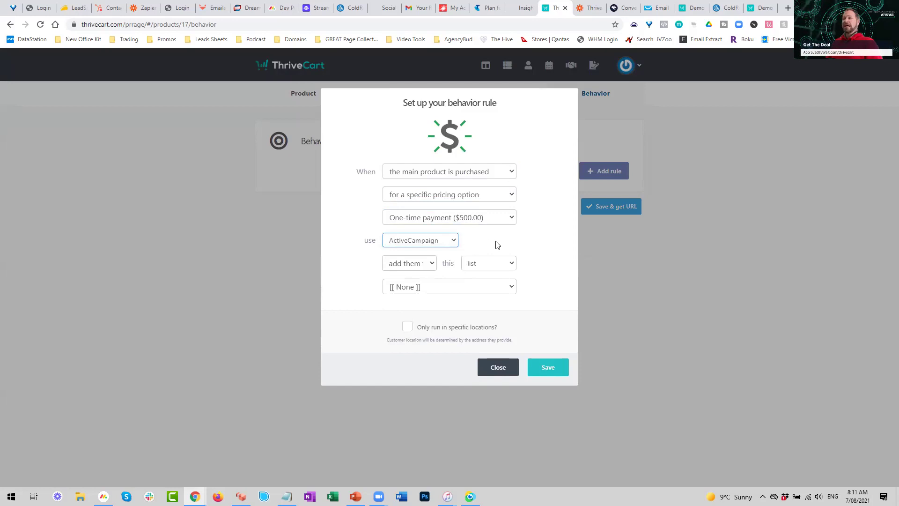
pyautogui.click(432, 264)
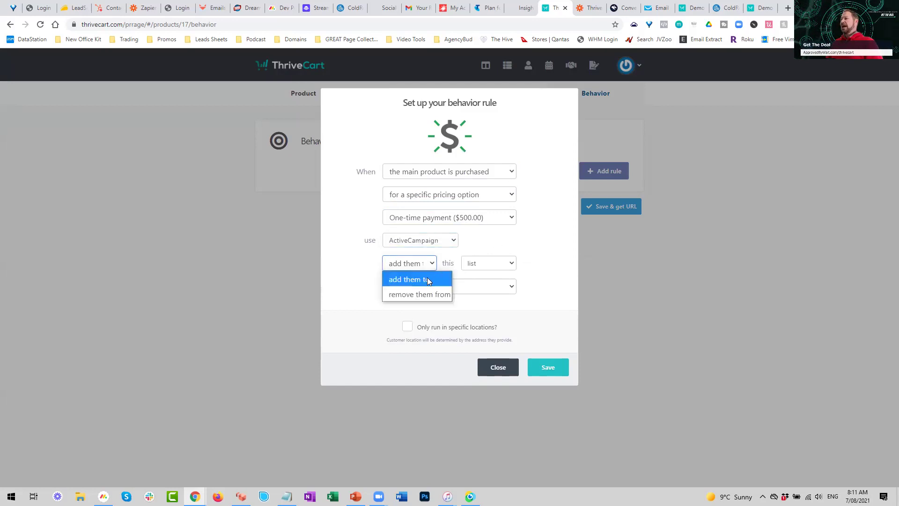
pyautogui.click(487, 264)
pyautogui.click(455, 288)
pyautogui.click(440, 137)
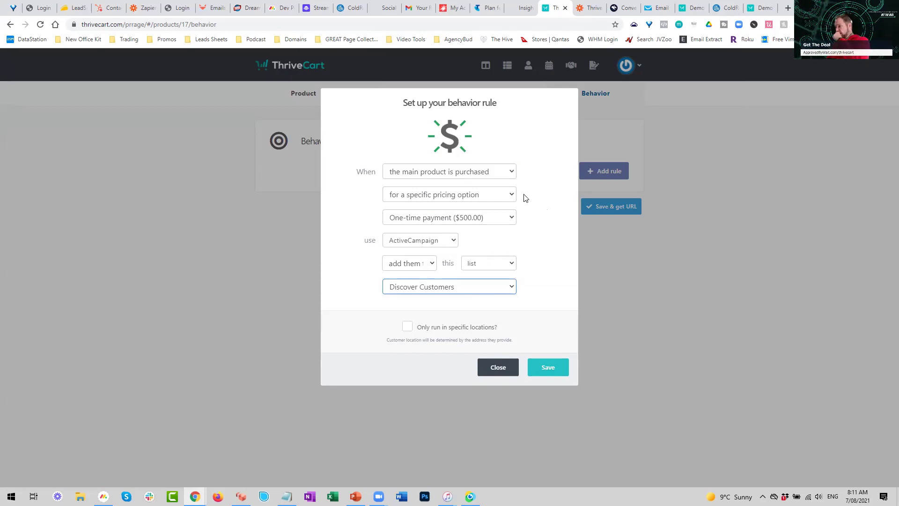
pyautogui.click(448, 242)
# Step: Switch the rule to Custom HTML and make the HTML box taller
pyautogui.click(440, 265)
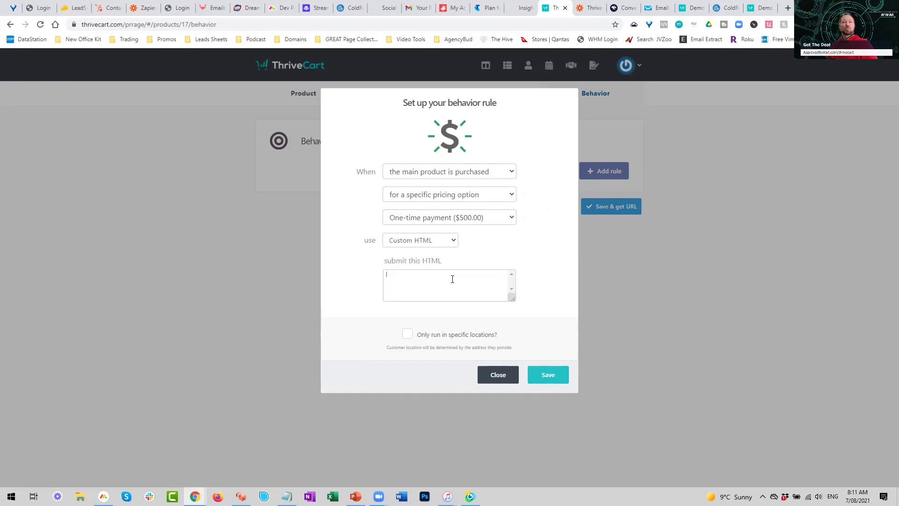
pyautogui.click(452, 279)
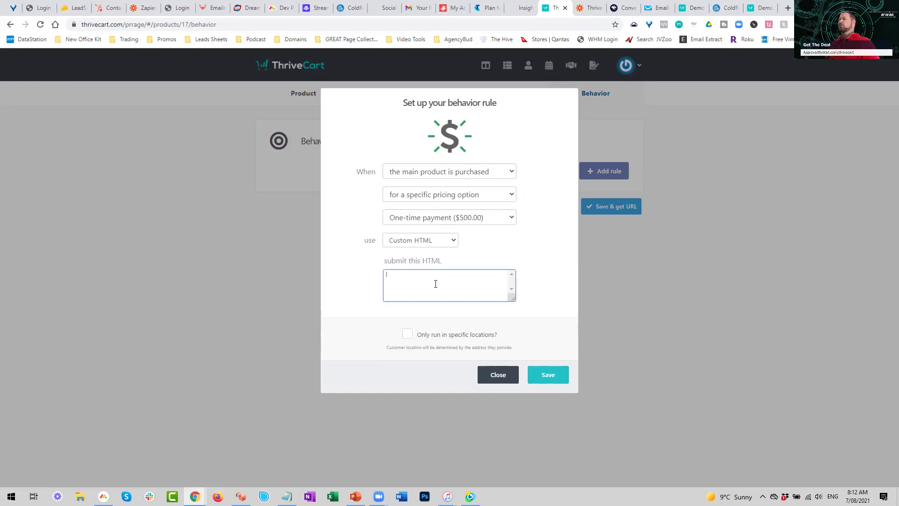
pyautogui.moveTo(512, 293); pyautogui.dragTo(539, 325)
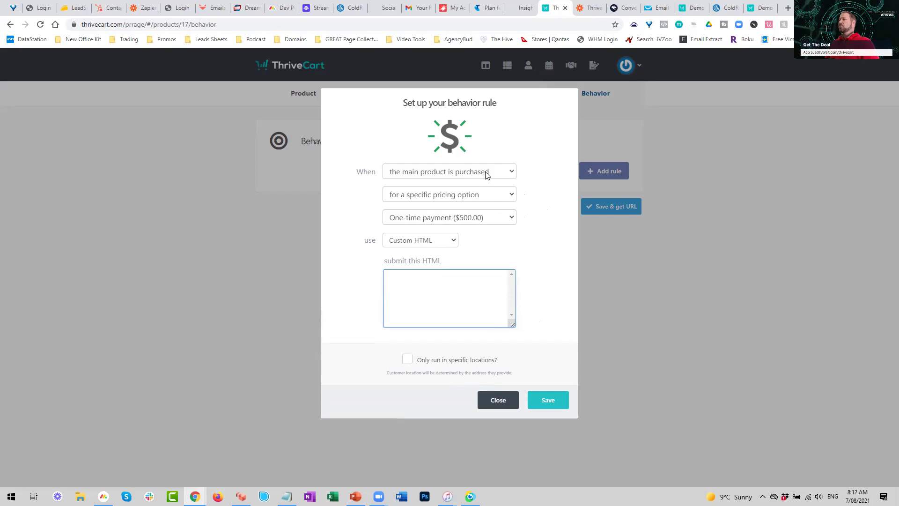
# Step: Try the main product refund, bump purchase and bump refund triggers, then close the rule dialog
pyautogui.click(473, 173)
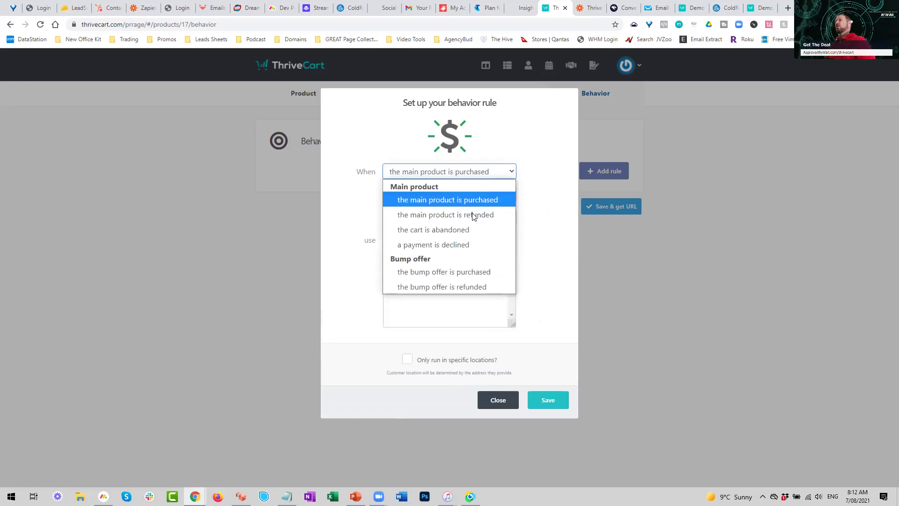
pyautogui.click(473, 215)
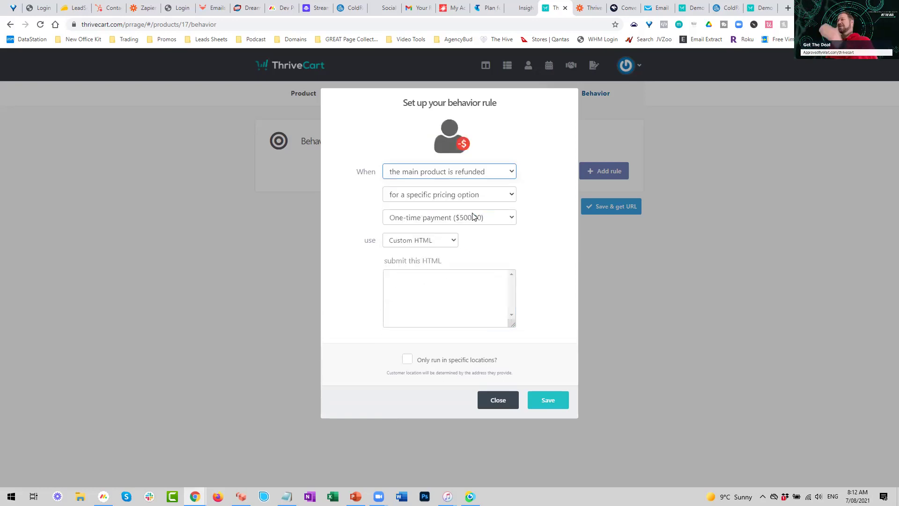
pyautogui.click(492, 174)
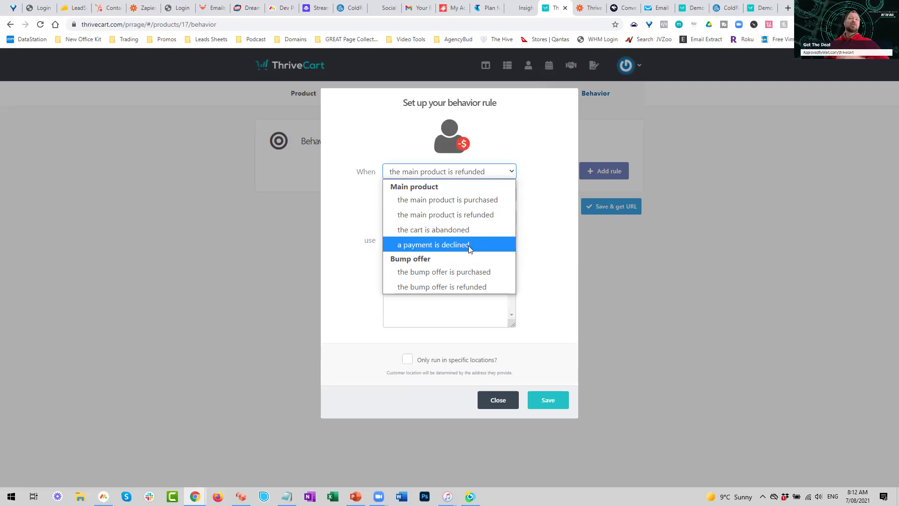
pyautogui.click(474, 275)
pyautogui.click(500, 174)
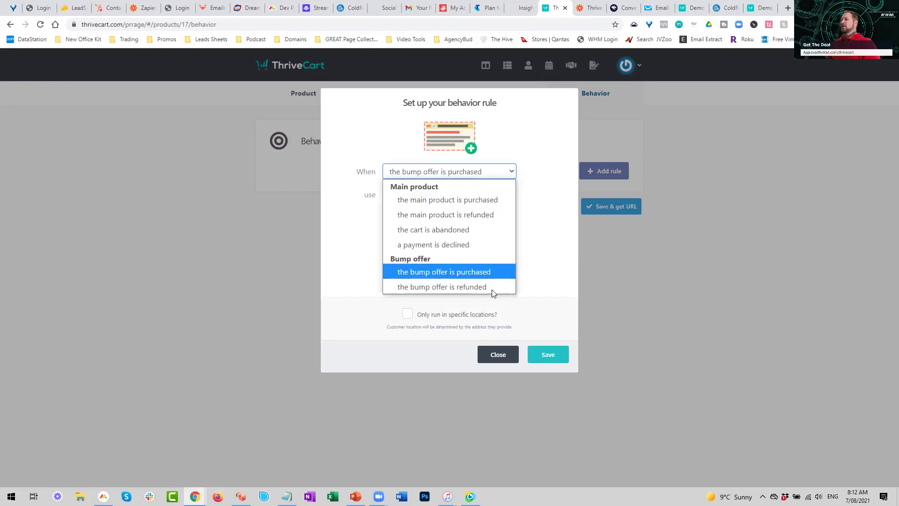
pyautogui.click(490, 286)
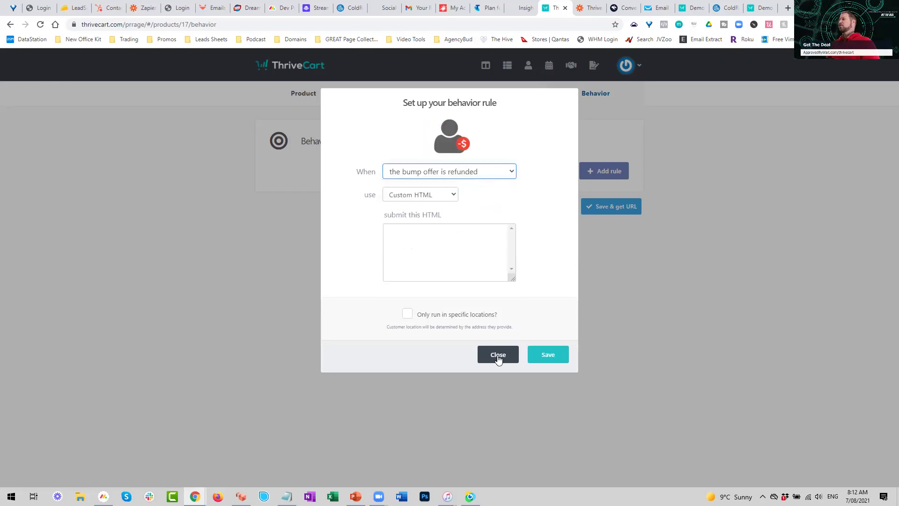
pyautogui.press('Escape')
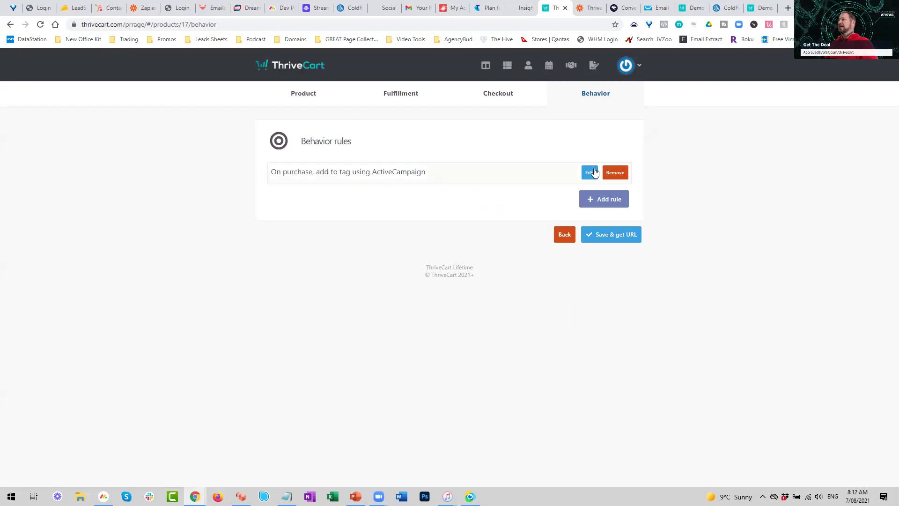
pyautogui.click(613, 202)
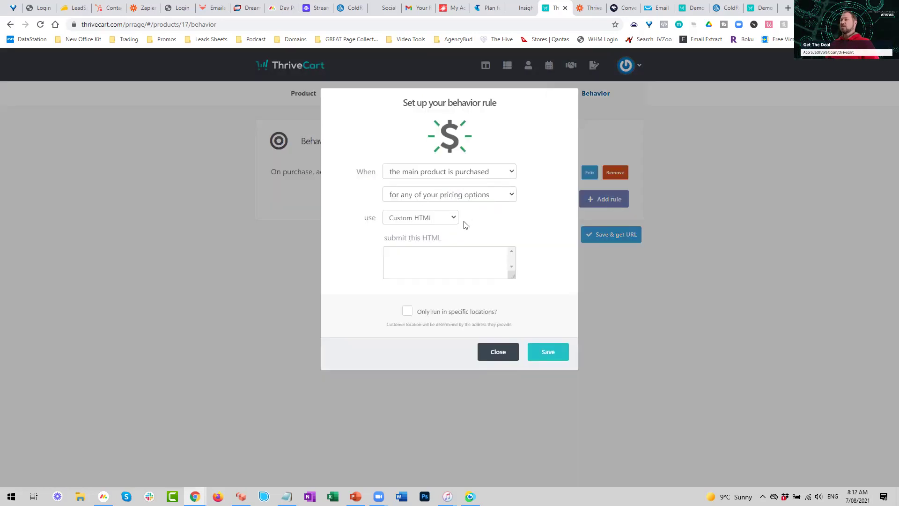
pyautogui.click(473, 172)
pyautogui.click(497, 357)
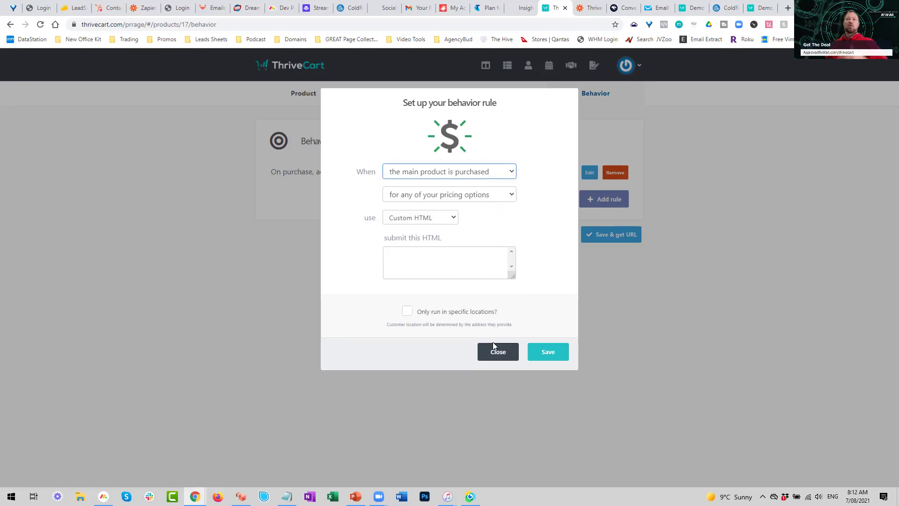
pyautogui.click(494, 352)
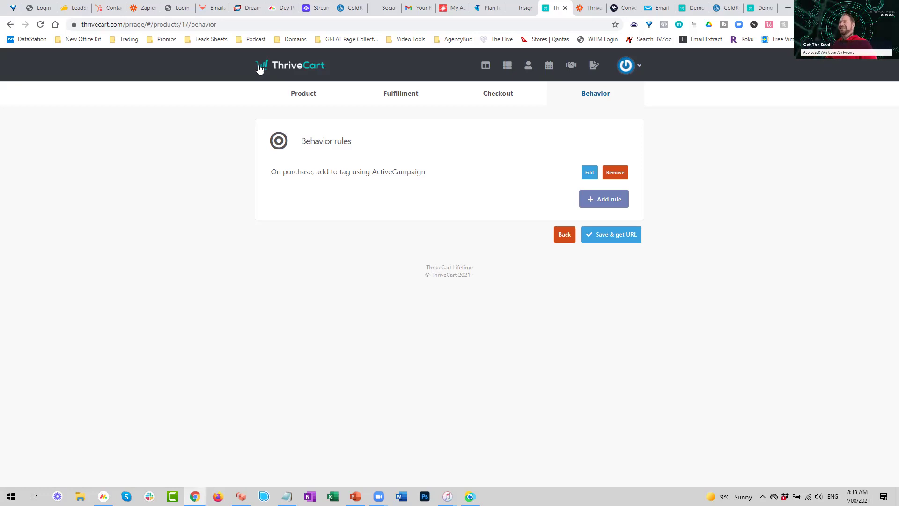
# Step: Look through the product's Bump, Processors and Fulfillment settings from the Product tab
pyautogui.click(302, 100)
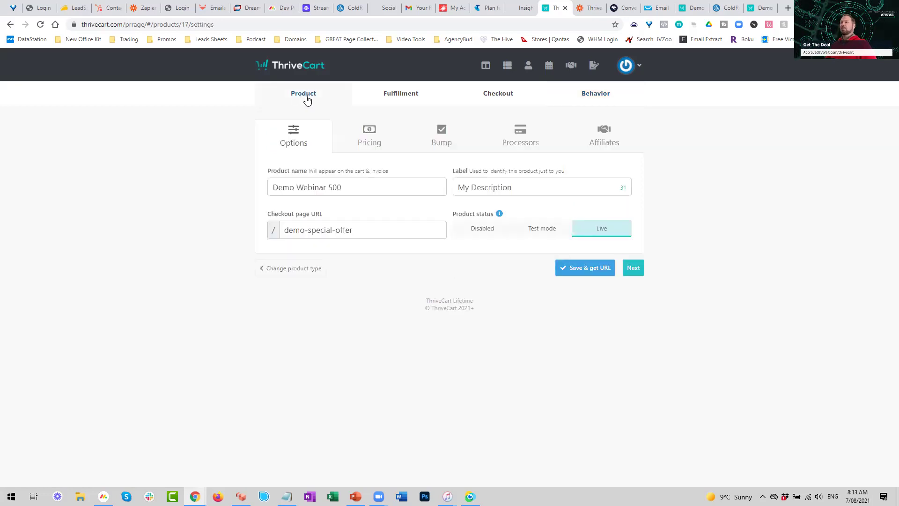
pyautogui.click(436, 142)
pyautogui.click(530, 149)
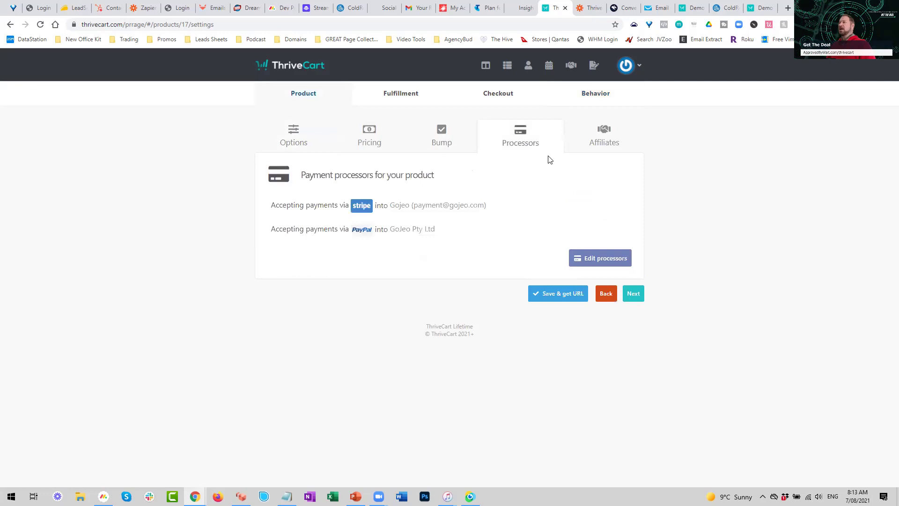
pyautogui.click(400, 96)
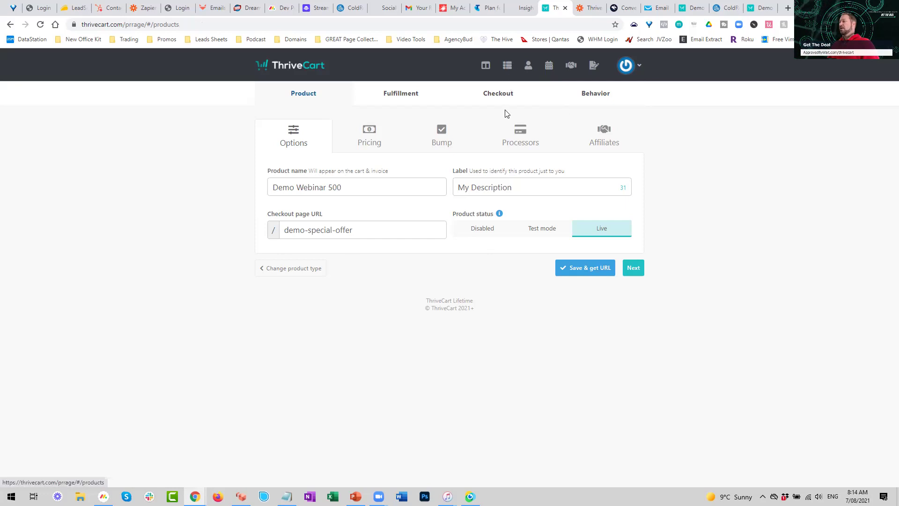
# Step: Create a new product from the products list
pyautogui.click(492, 114)
pyautogui.click(504, 138)
pyautogui.click(516, 223)
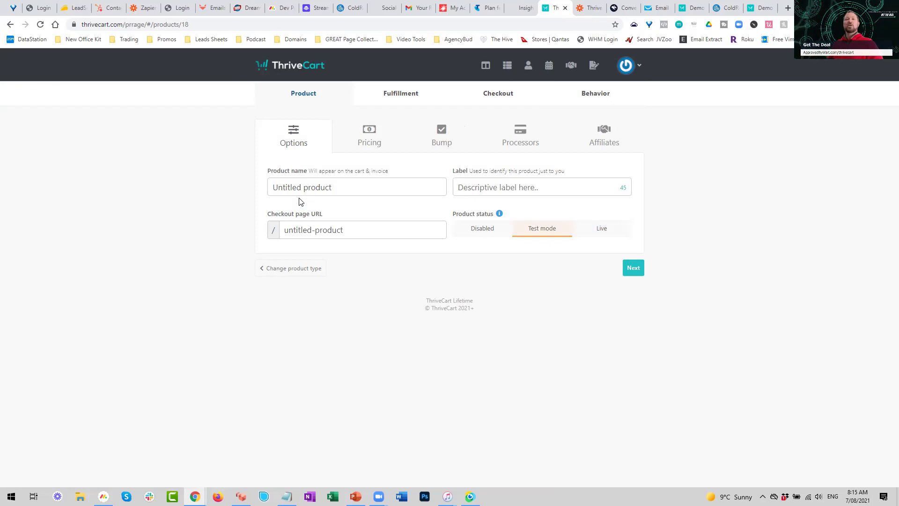
# Step: Name it Social Media Management, label it SSM monthly subscription, and make it live
pyautogui.click(350, 182)
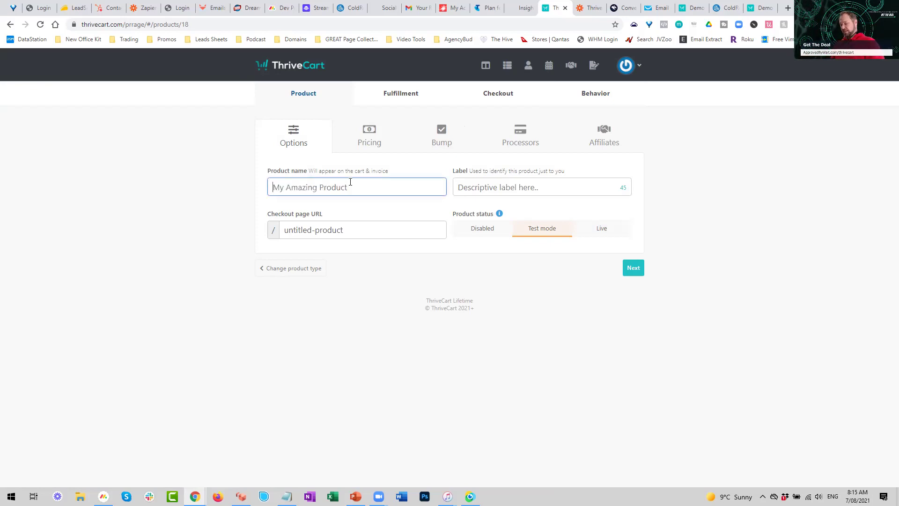
pyautogui.write('Social M')
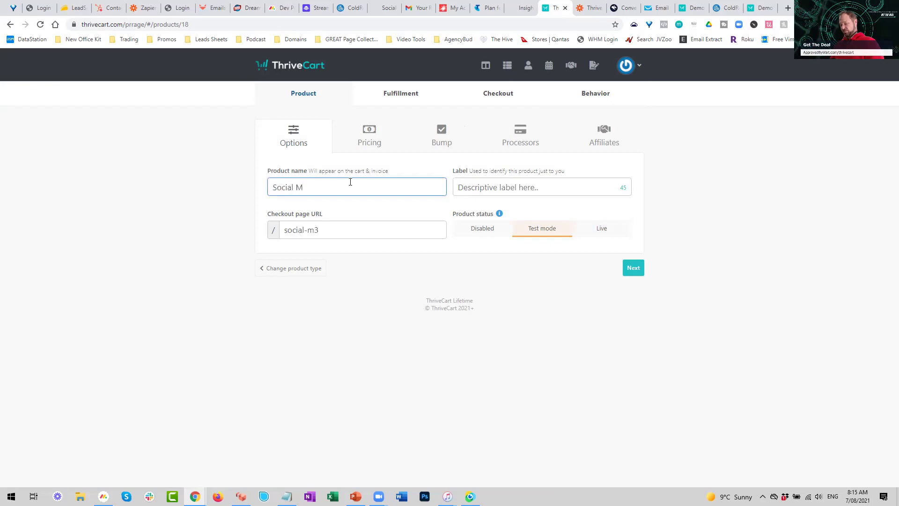
pyautogui.write('edia Ma')
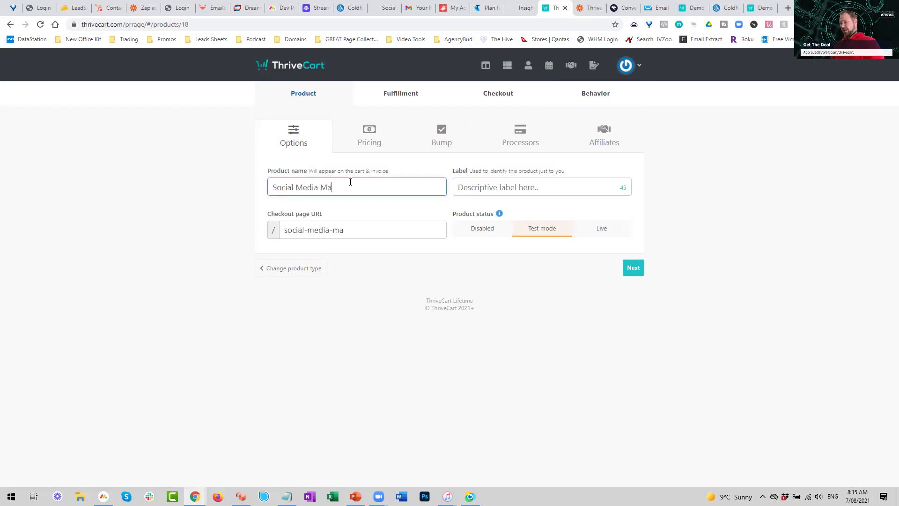
pyautogui.write('nagement')
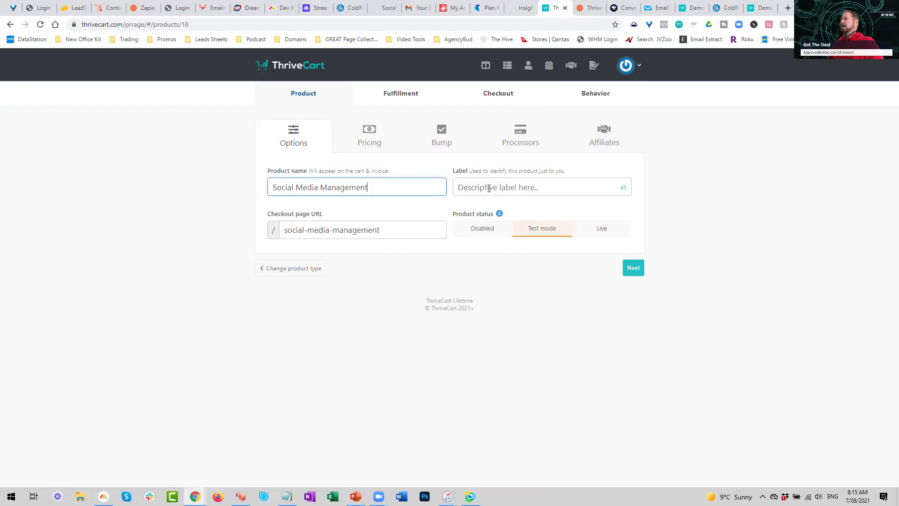
pyautogui.click(544, 189)
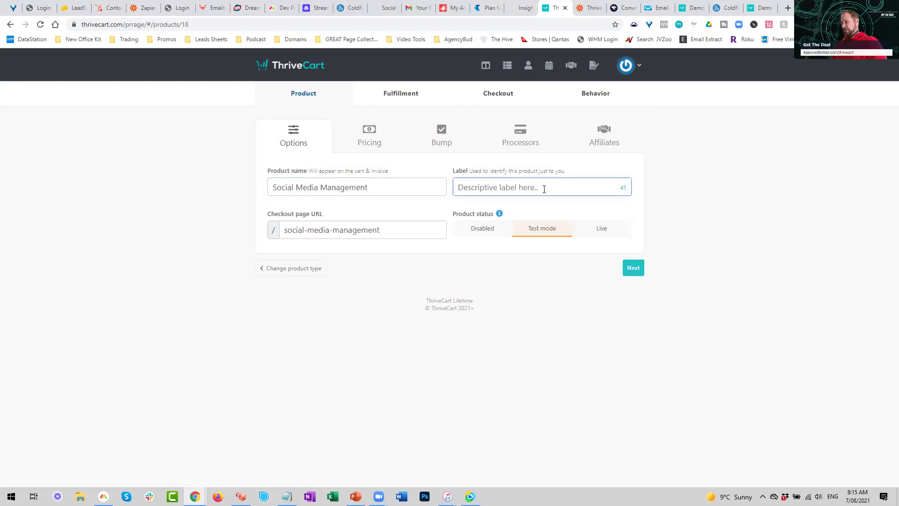
pyautogui.write('SSM monthl')
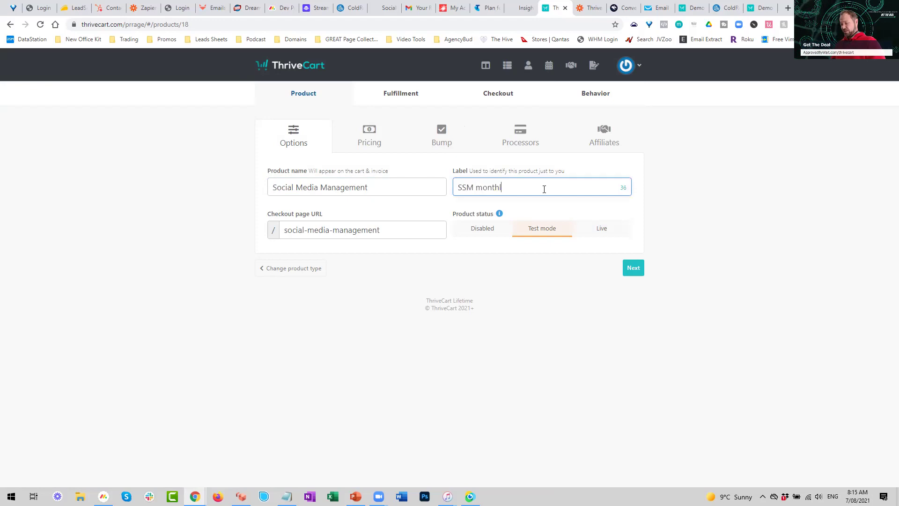
pyautogui.write('y subscription')
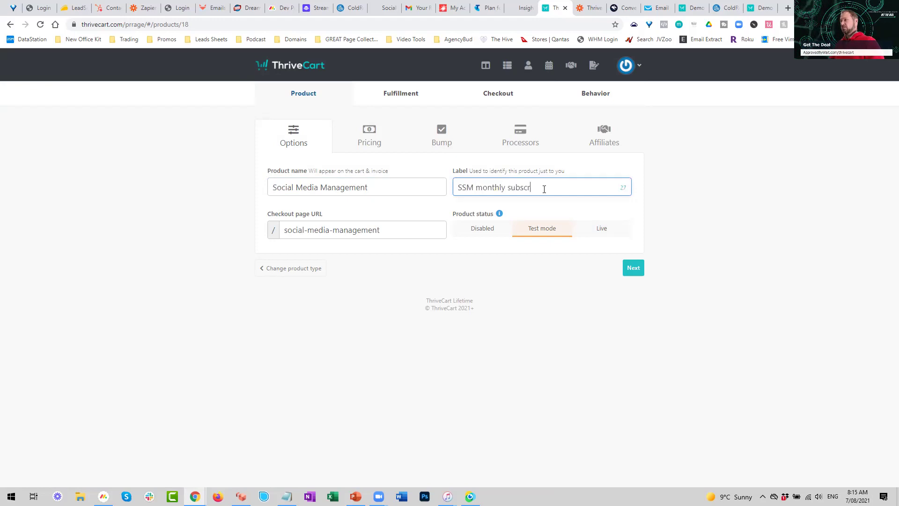
pyautogui.click(599, 230)
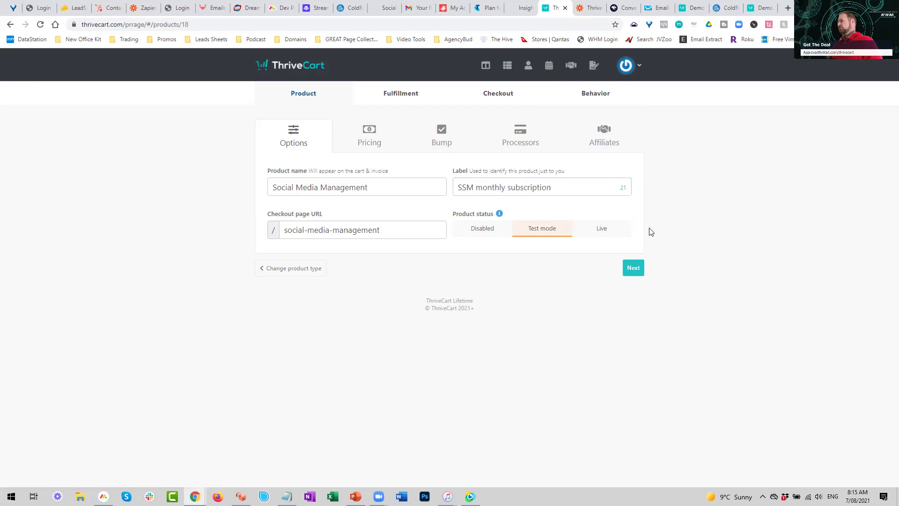
pyautogui.click(628, 277)
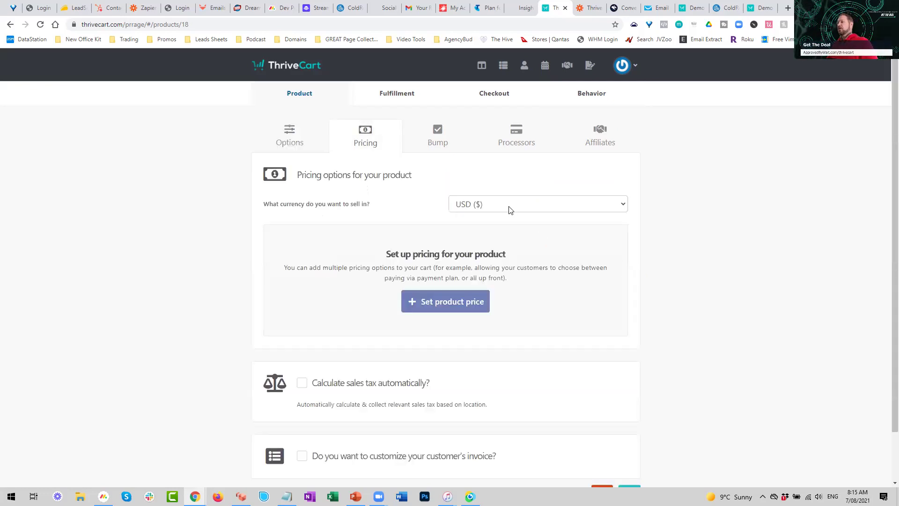
# Step: Create a USD pricing option as a Subscription billed Monthly
pyautogui.click(539, 203)
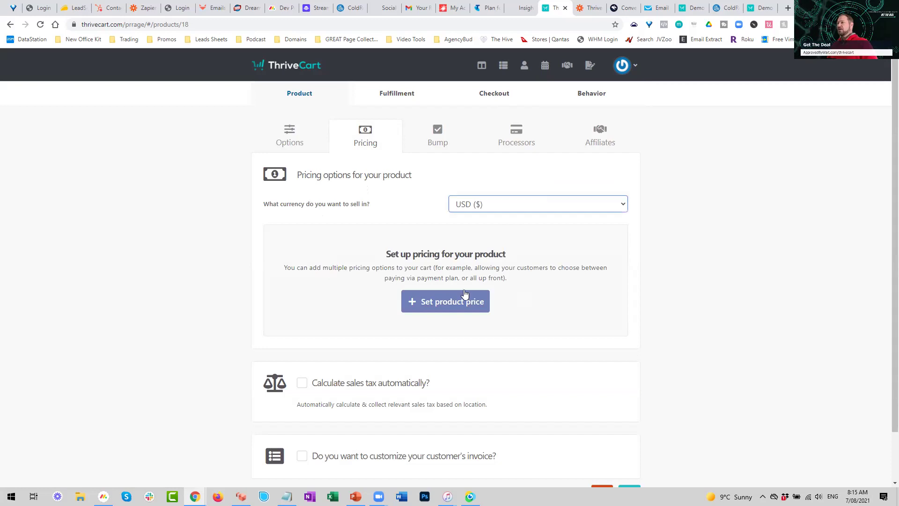
pyautogui.click(446, 301)
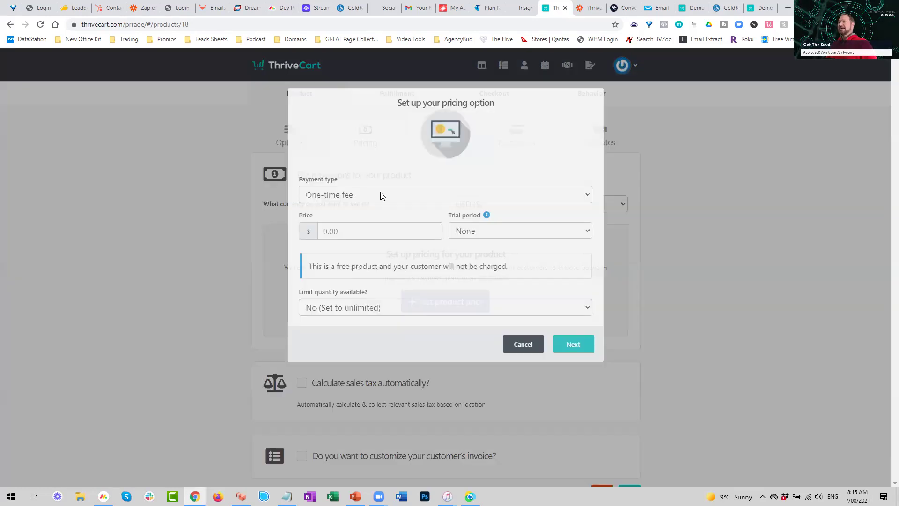
pyautogui.click(352, 196)
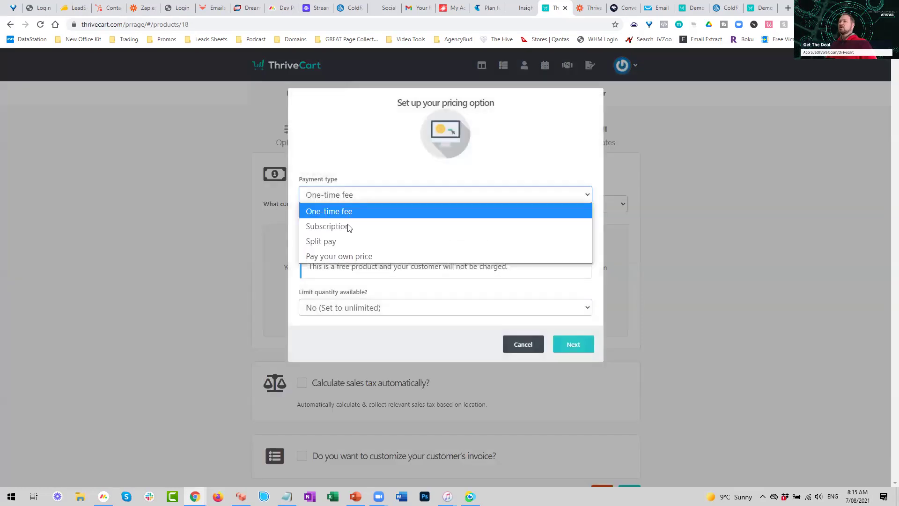
pyautogui.click(348, 225)
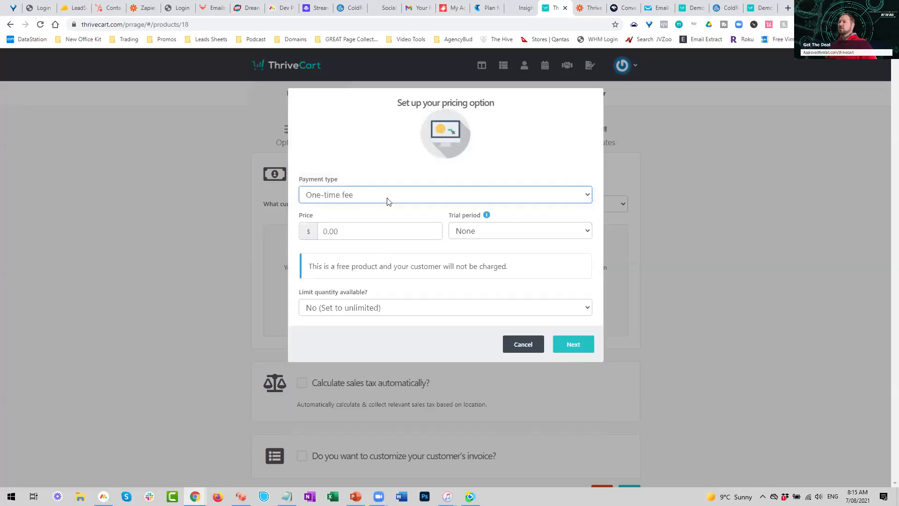
pyautogui.click(388, 198)
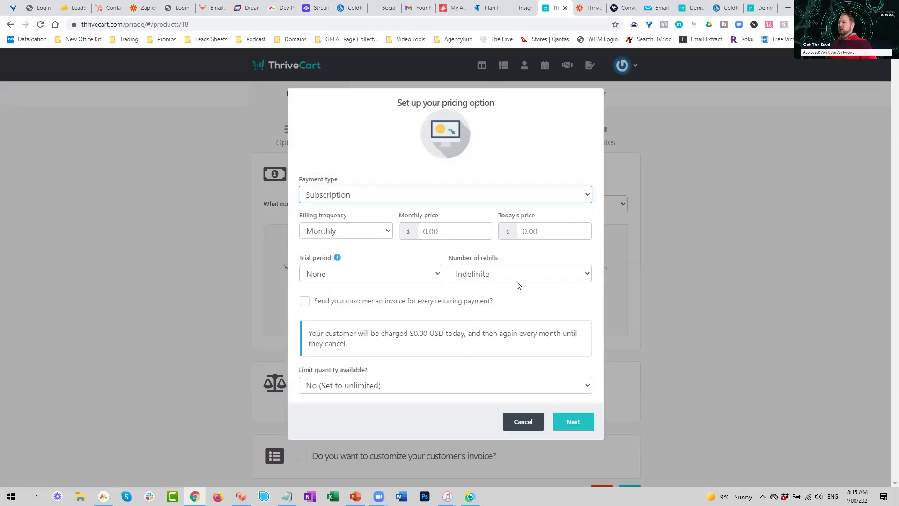
pyautogui.click(335, 235)
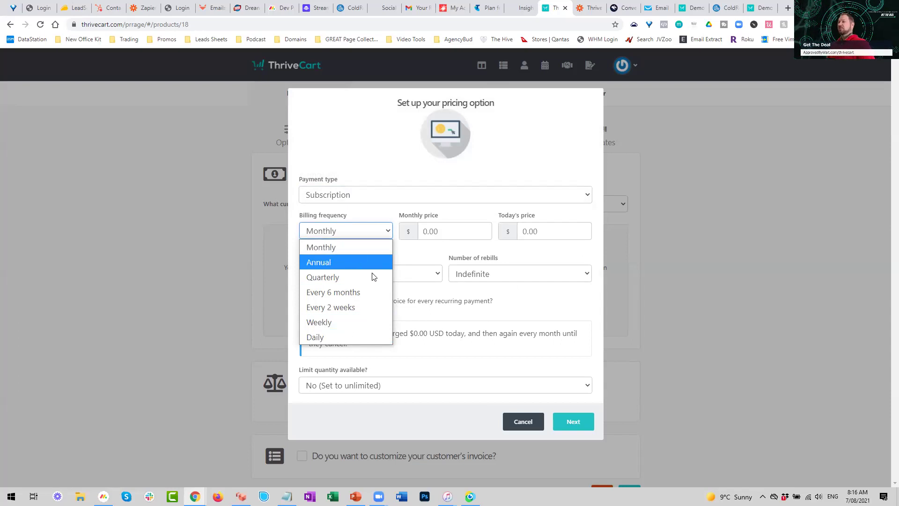
pyautogui.click(348, 253)
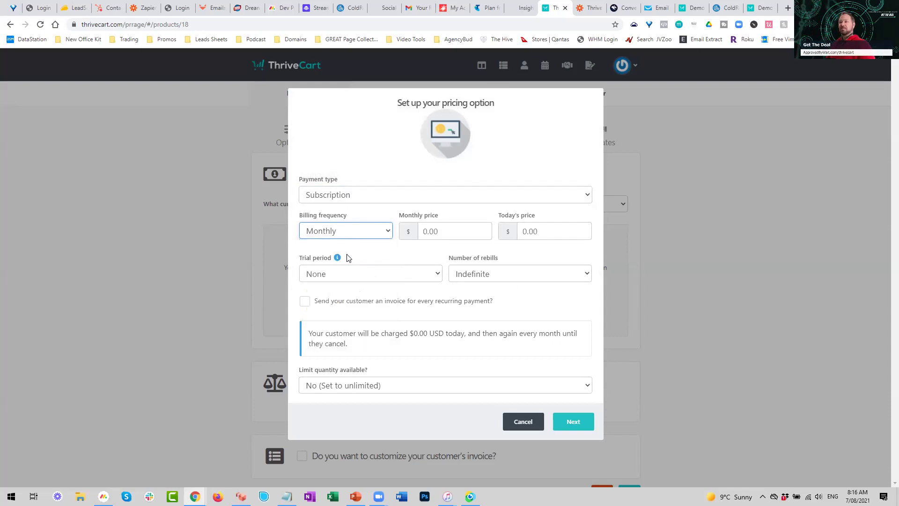
# Step: Enter 997 as the monthly price and change today's price to 1997
pyautogui.click(444, 235)
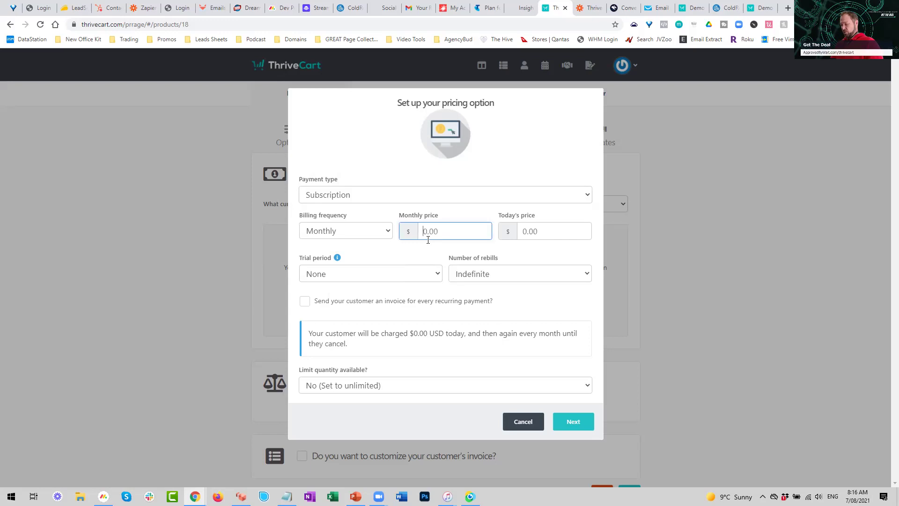
pyautogui.write('49.9')
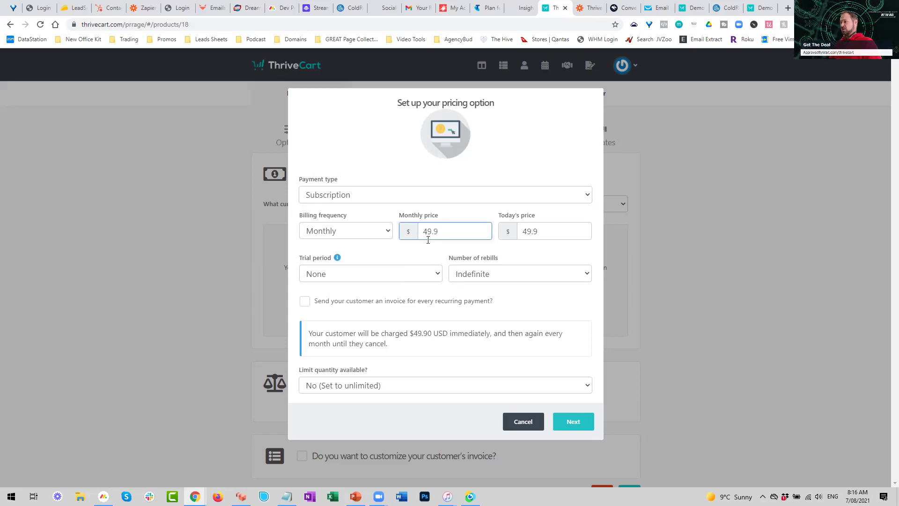
pyautogui.press('BackSpace')
pyautogui.press('BackSpace')
pyautogui.press('BackSpace')
pyautogui.press('BackSpace')
pyautogui.write('997')
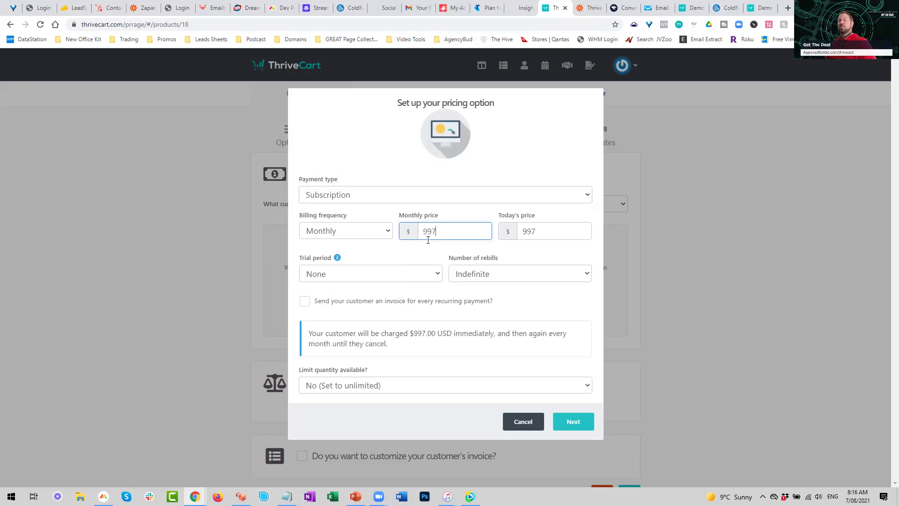
pyautogui.click(414, 256)
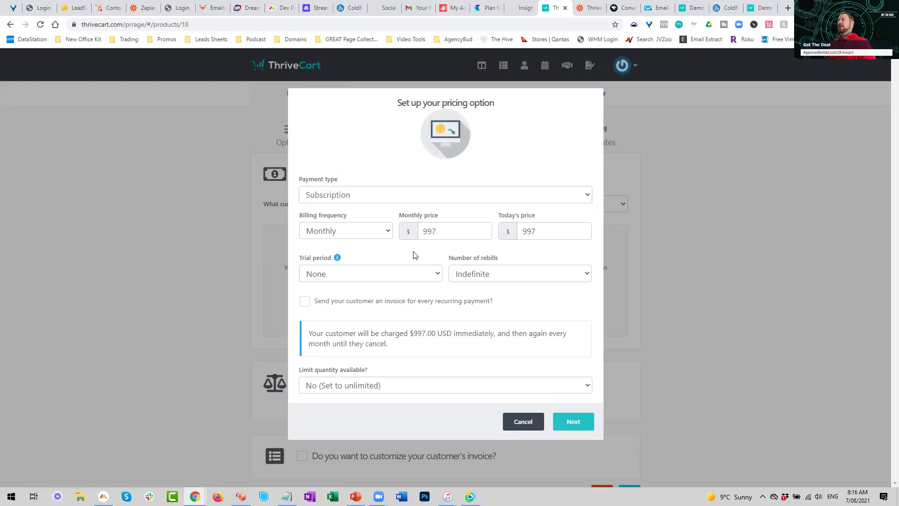
pyautogui.click(524, 232)
pyautogui.write('1')
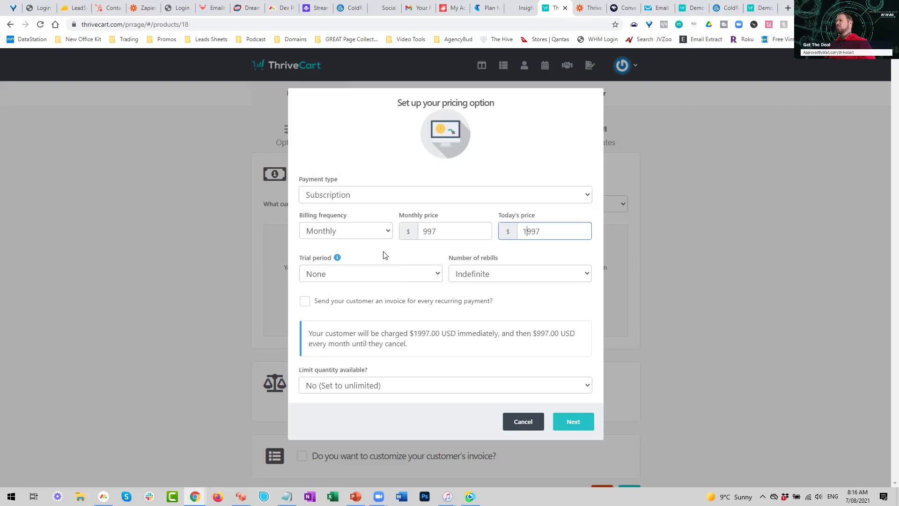
pyautogui.click(383, 255)
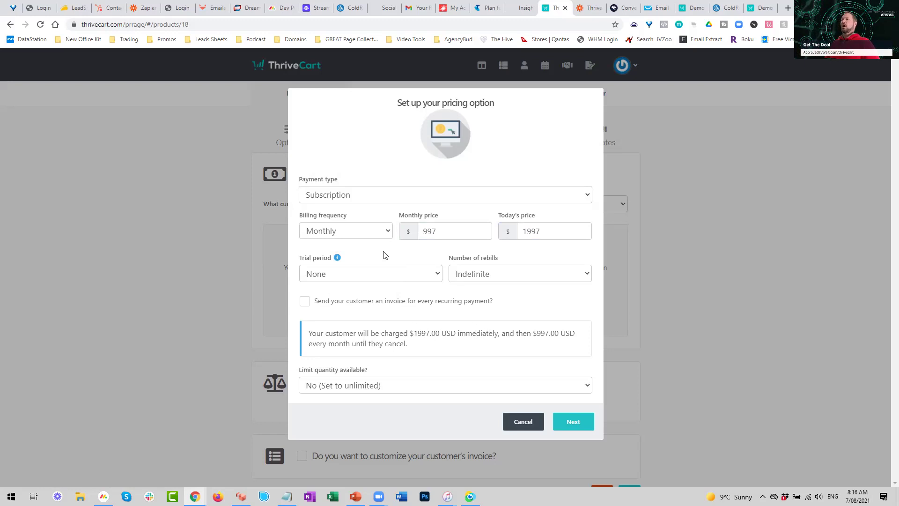
# Step: Set today's price to 500
pyautogui.doubleClick(453, 234)
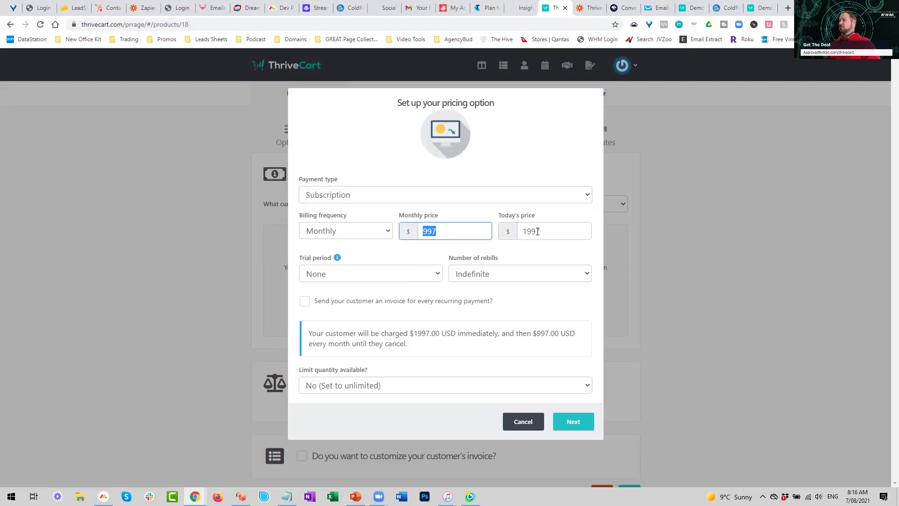
pyautogui.moveTo(536, 231); pyautogui.dragTo(515, 230)
pyautogui.doubleClick(515, 230)
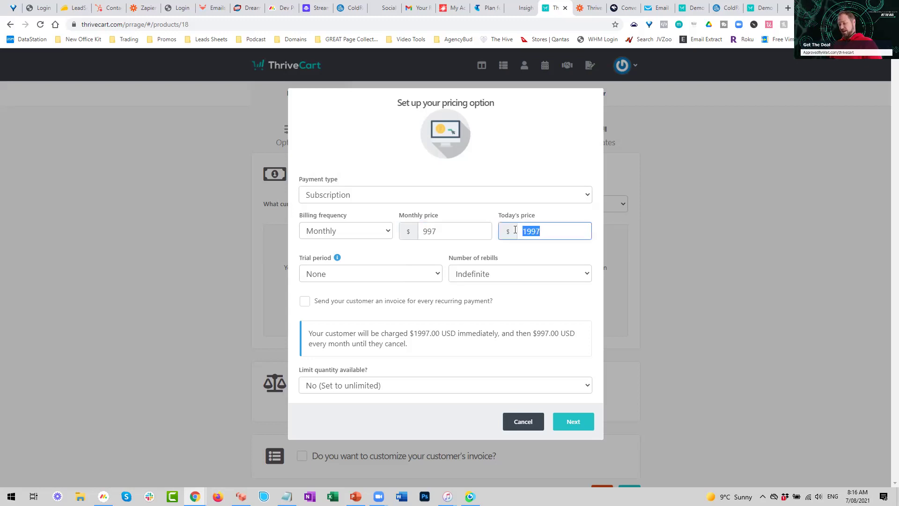
pyautogui.press('BackSpace')
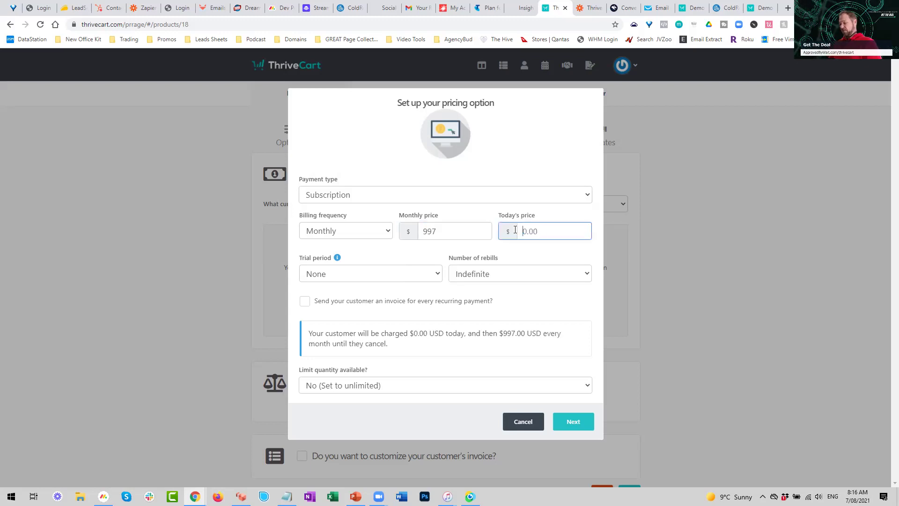
pyautogui.write('500')
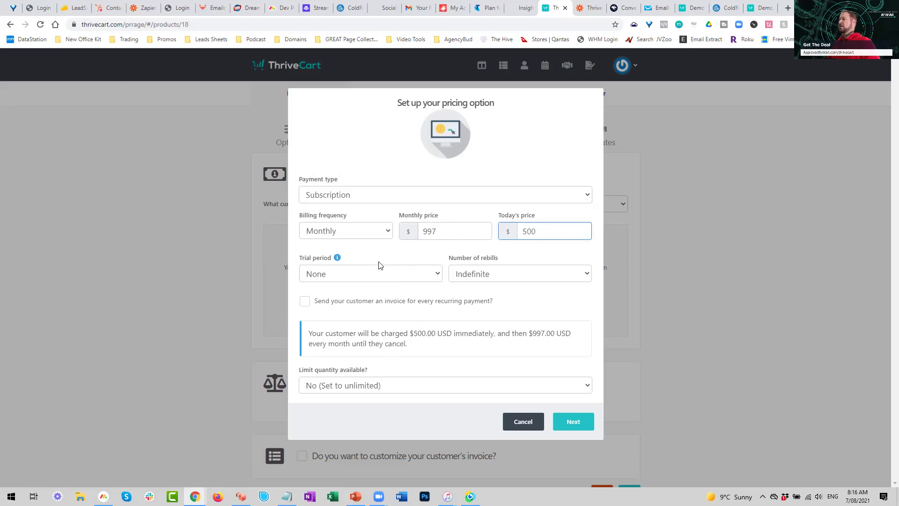
pyautogui.click(378, 259)
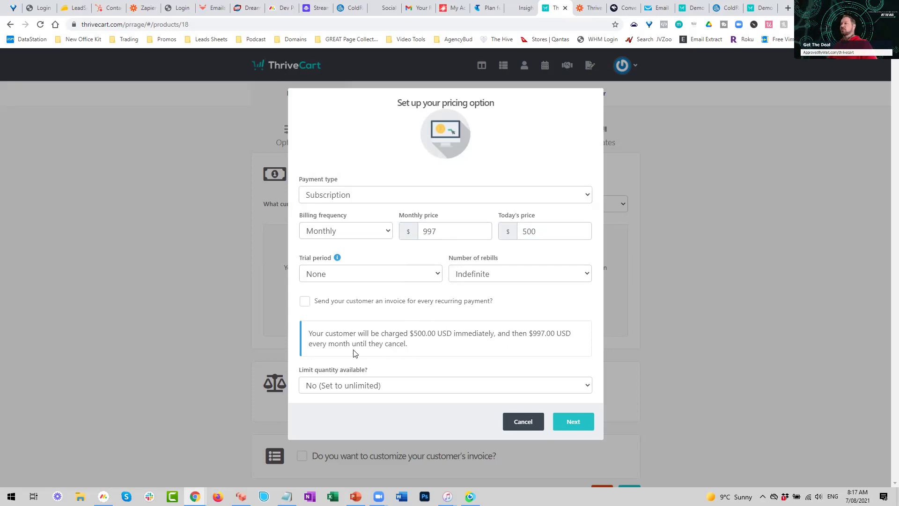
pyautogui.moveTo(544, 235); pyautogui.dragTo(408, 235)
pyautogui.hotkey('shift', 'Tab')
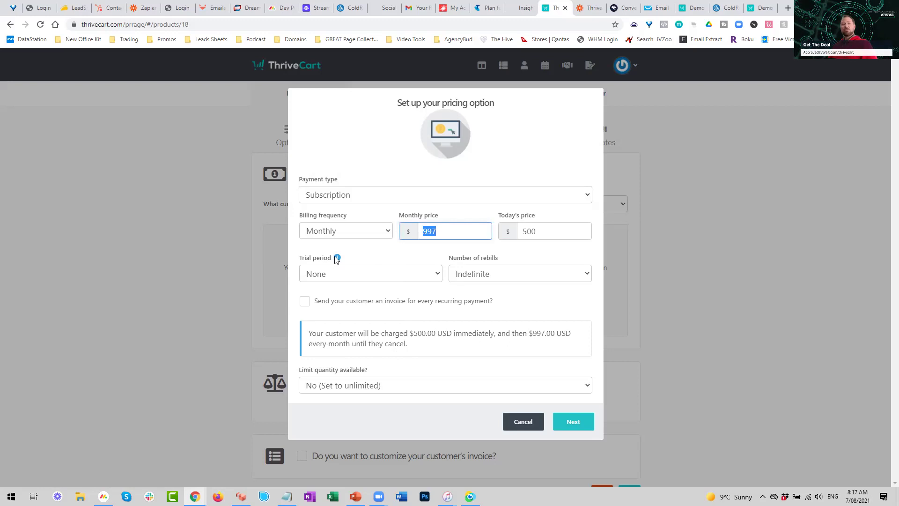
# Step: Add a 7-day trial and lower today's price to $50
pyautogui.click(351, 274)
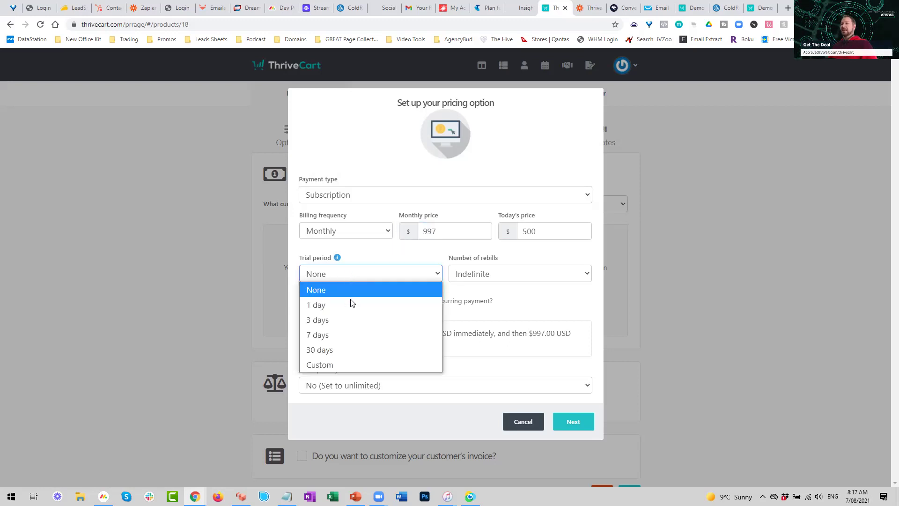
pyautogui.press('Return')
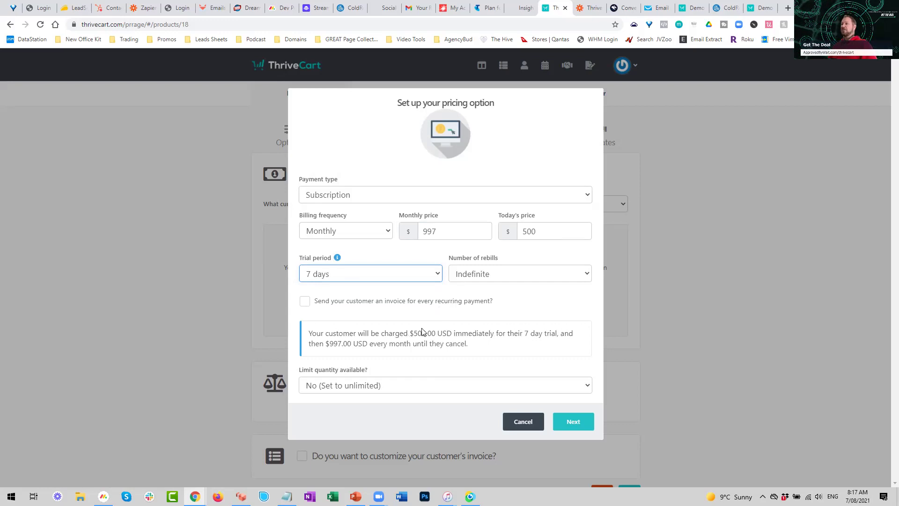
pyautogui.click(431, 254)
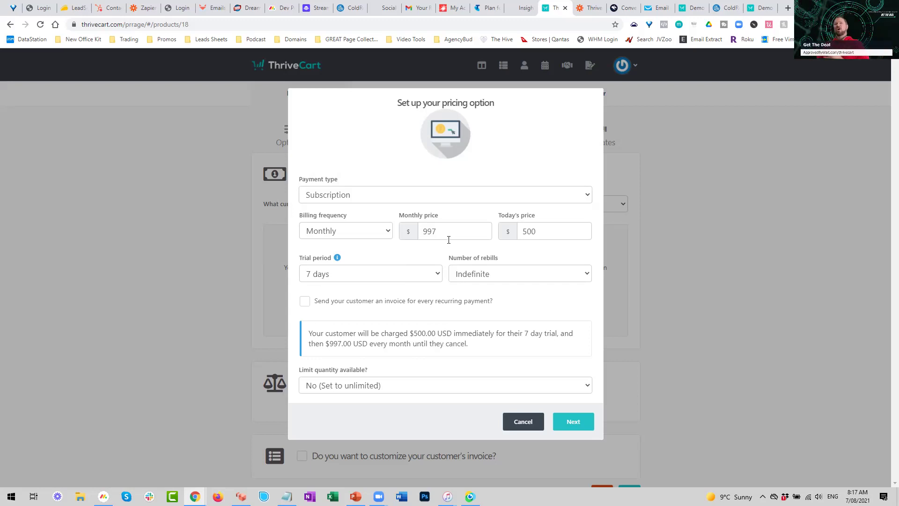
pyautogui.doubleClick(517, 232)
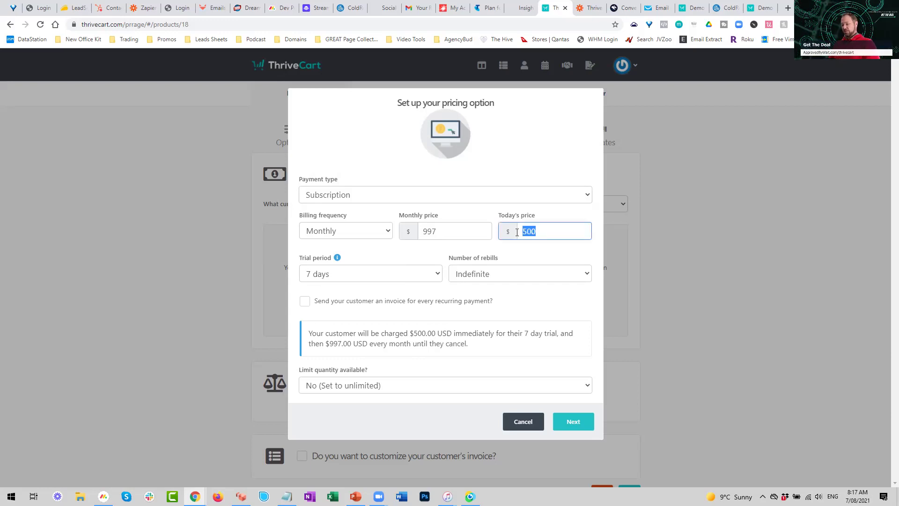
pyautogui.write('50')
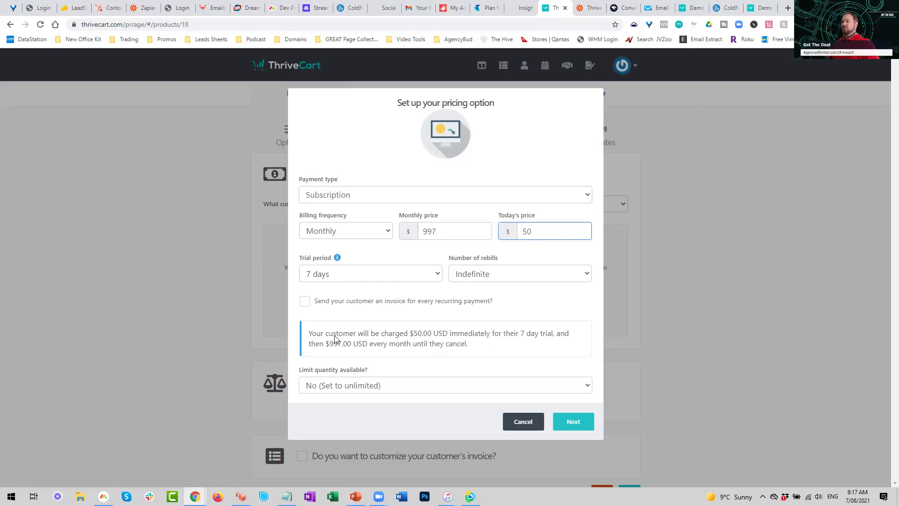
pyautogui.click(356, 338)
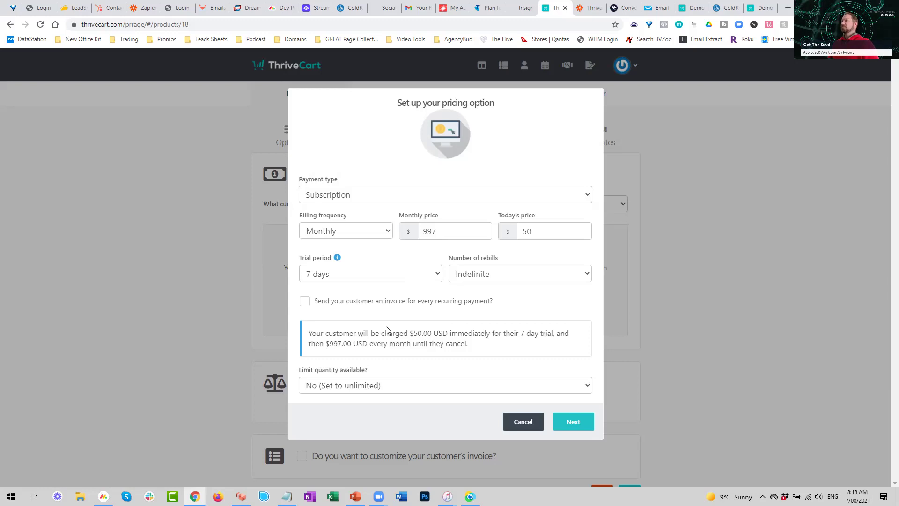
# Step: Try annual billing with a 30-day trial, $100 today and a custom rebill count
pyautogui.doubleClick(431, 239)
pyautogui.click(368, 236)
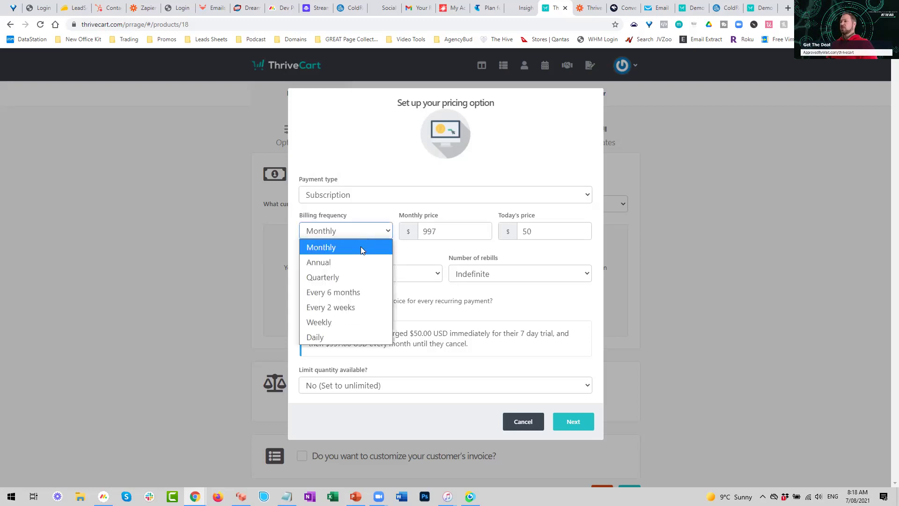
pyautogui.click(347, 262)
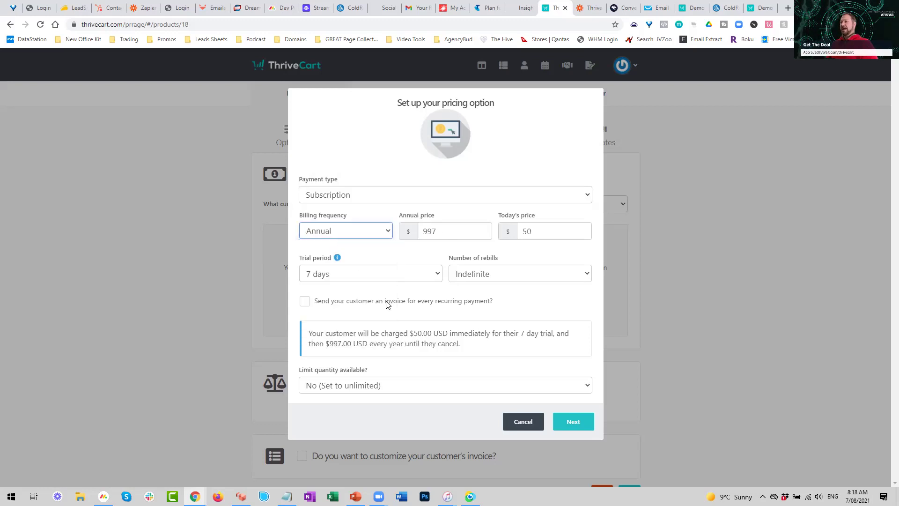
pyautogui.click(338, 274)
pyautogui.click(352, 287)
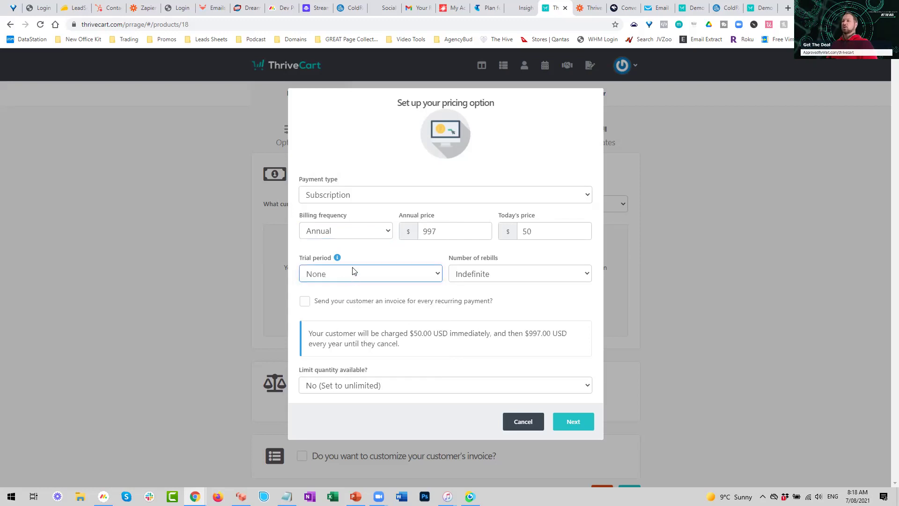
pyautogui.click(347, 274)
pyautogui.click(346, 350)
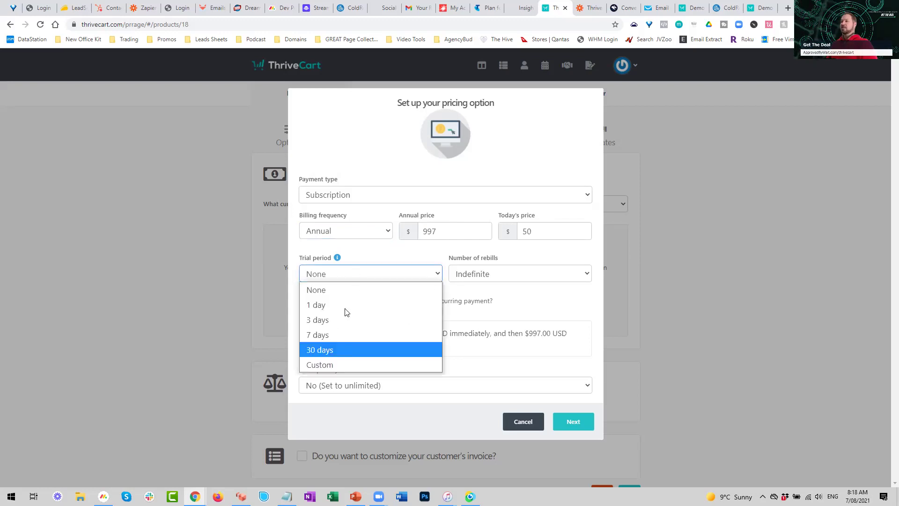
pyautogui.click(510, 234)
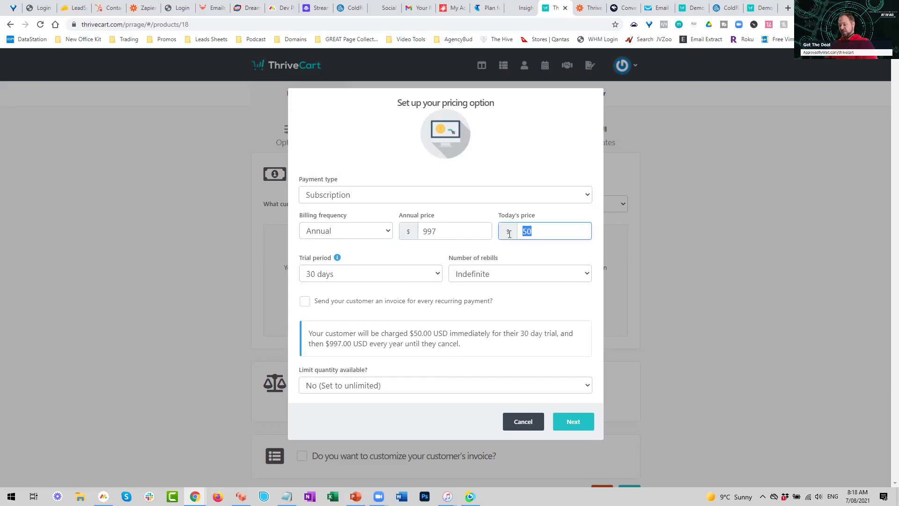
pyautogui.write('100')
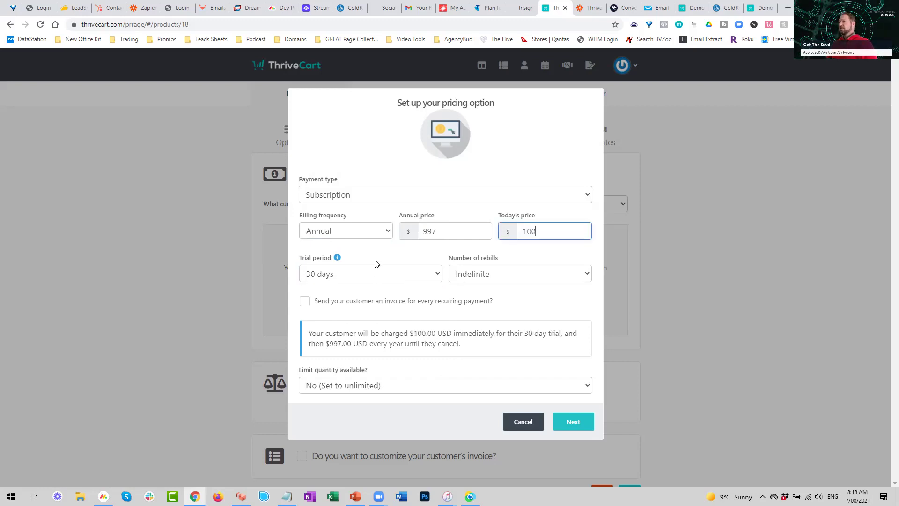
pyautogui.click(438, 288)
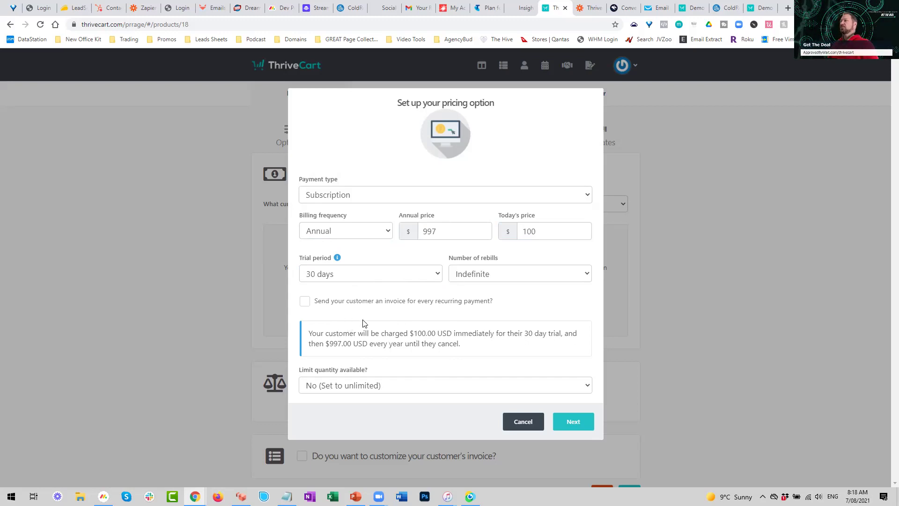
pyautogui.click(485, 276)
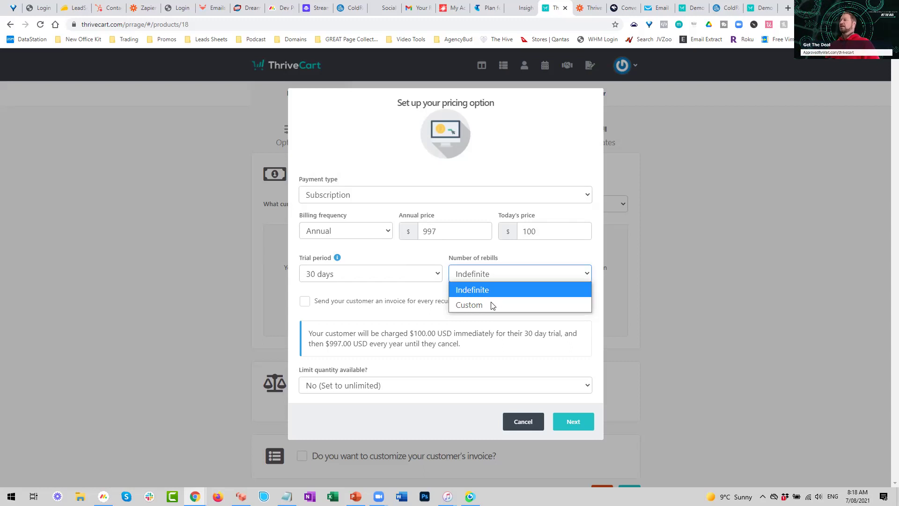
pyautogui.click(490, 305)
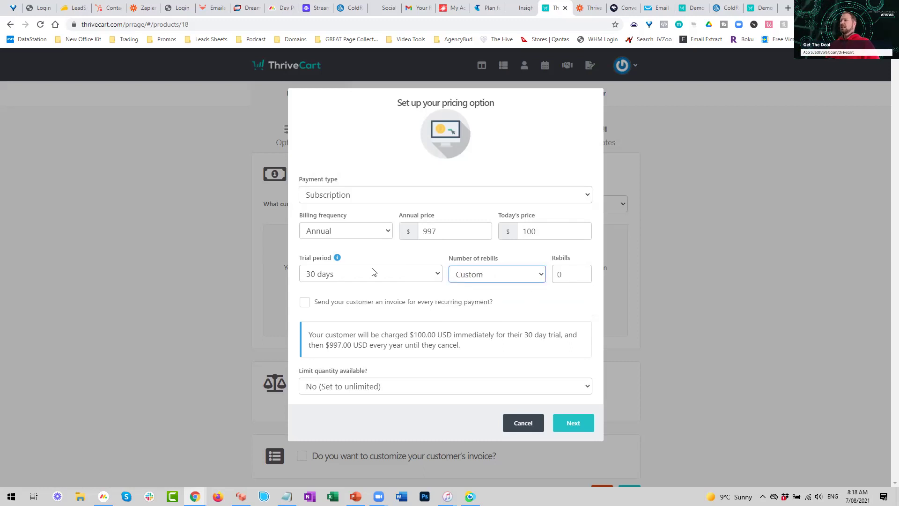
# Step: Switch to weekly at $100 with $10 today, a 7-day trial and 52 rebills, enabling invoices
pyautogui.click(360, 231)
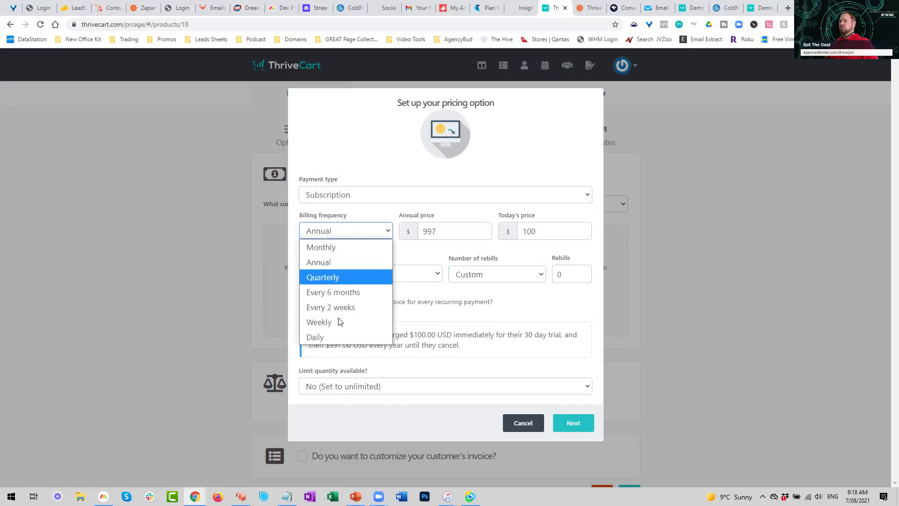
pyautogui.click(340, 322)
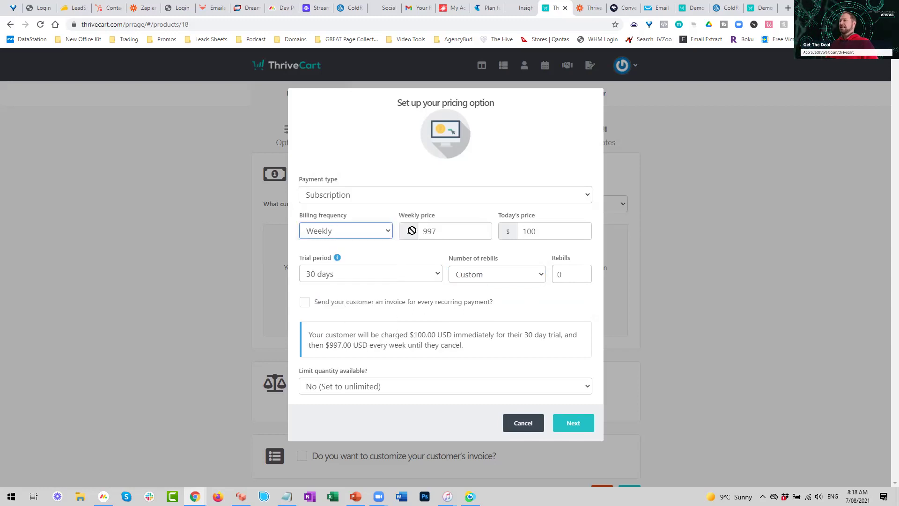
pyautogui.doubleClick(483, 239)
pyautogui.write('100')
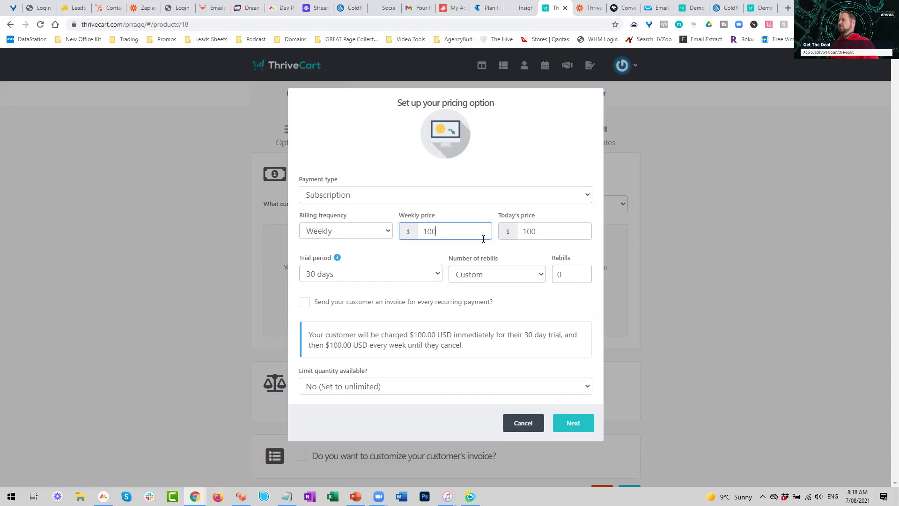
pyautogui.press('Tab')
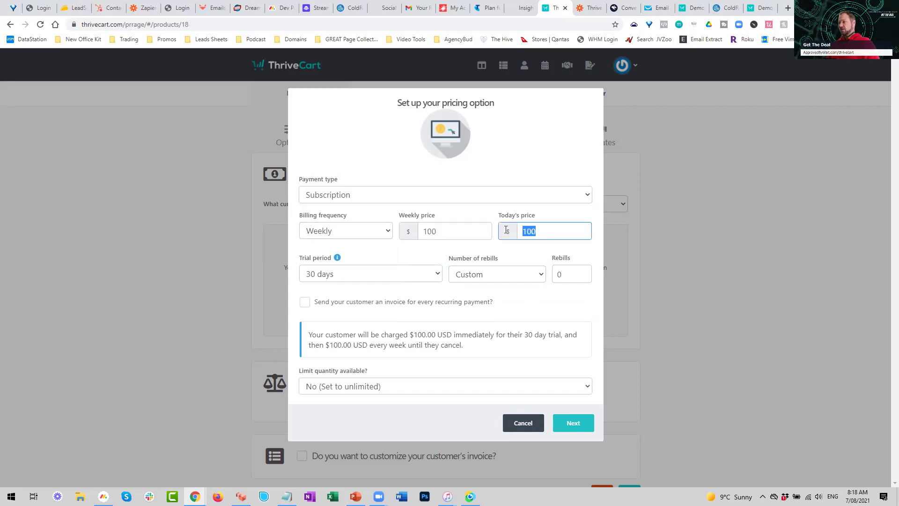
pyautogui.write('10')
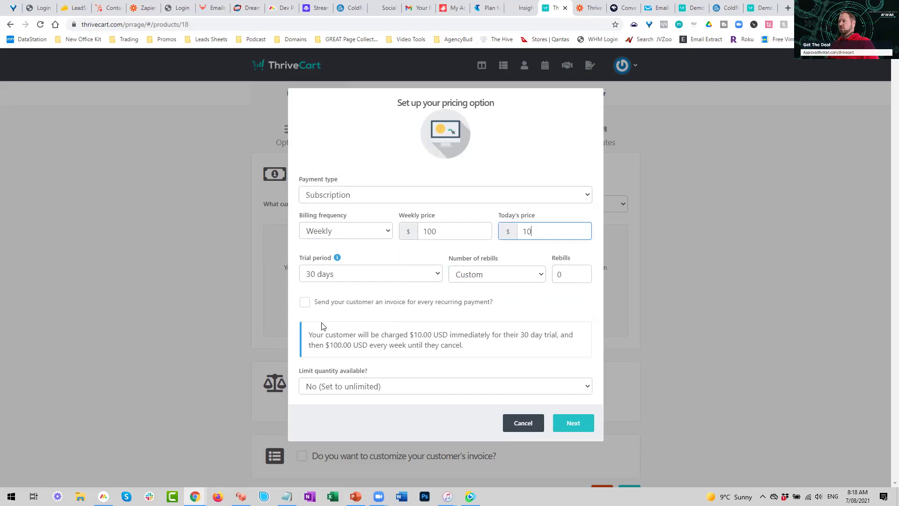
pyautogui.click(356, 274)
pyautogui.click(322, 333)
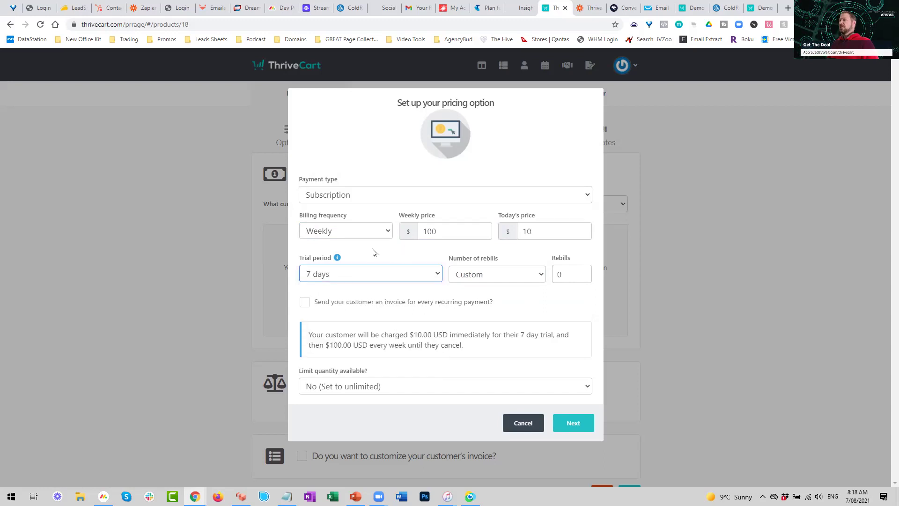
pyautogui.click(506, 240)
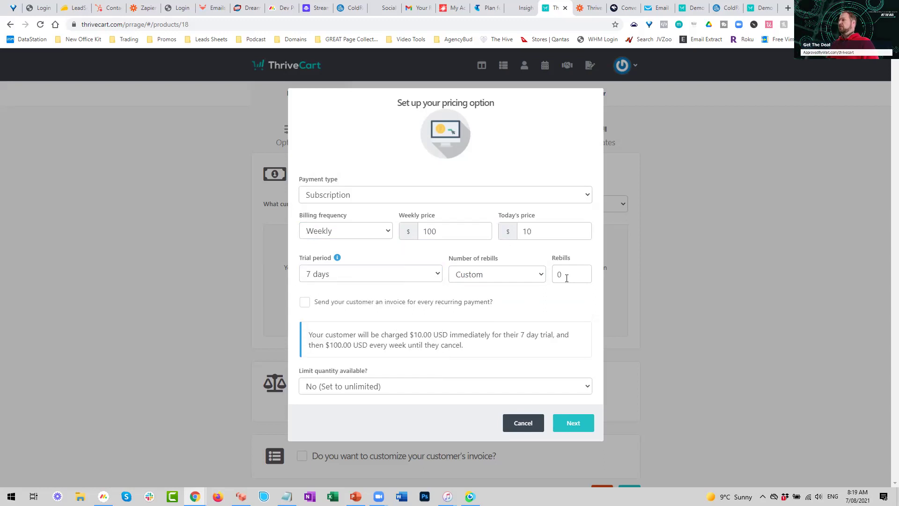
pyautogui.click(551, 278)
pyautogui.write('52')
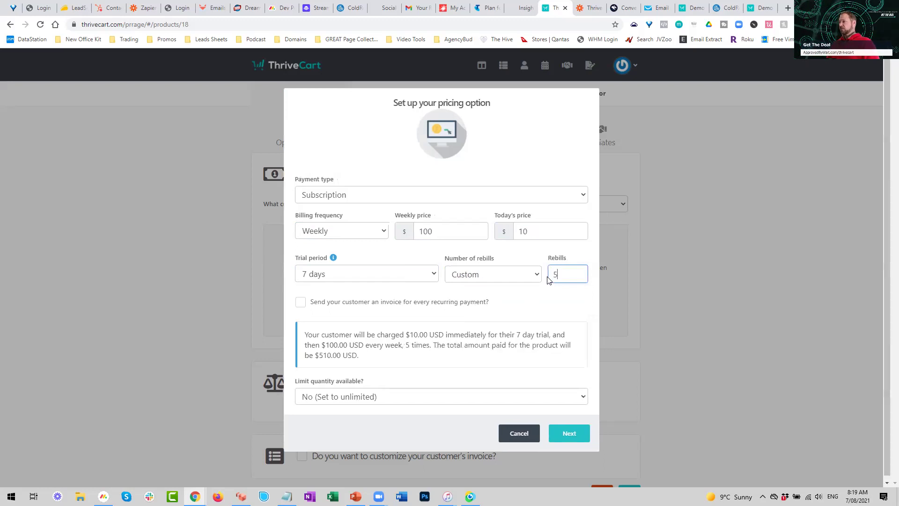
pyautogui.click(431, 295)
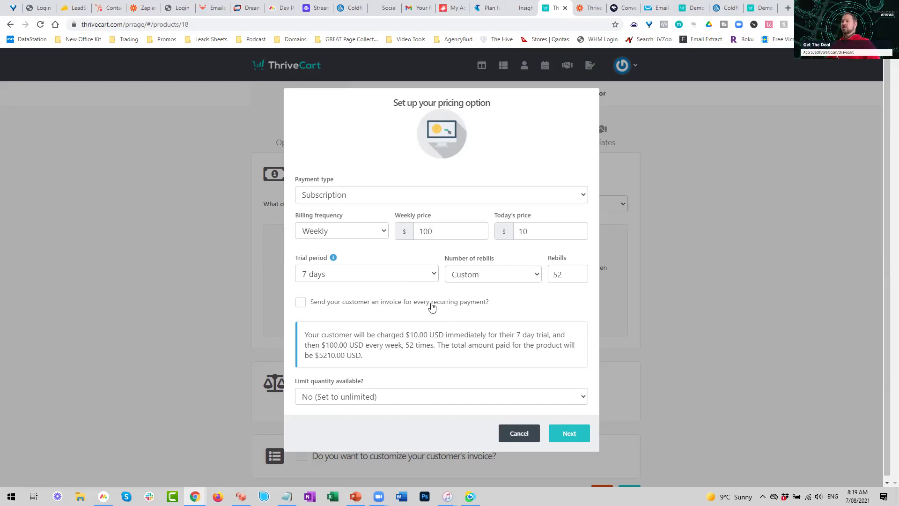
pyautogui.click(432, 307)
# Step: Turn recurring invoices off and save the pricing option as Subscription ($100.00/wk)
pyautogui.click(431, 306)
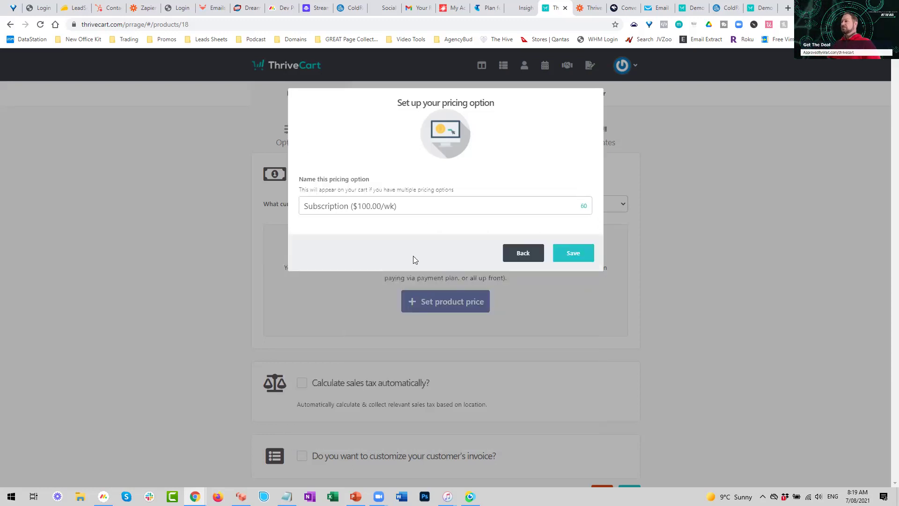
pyautogui.moveTo(374, 209); pyautogui.dragTo(337, 207)
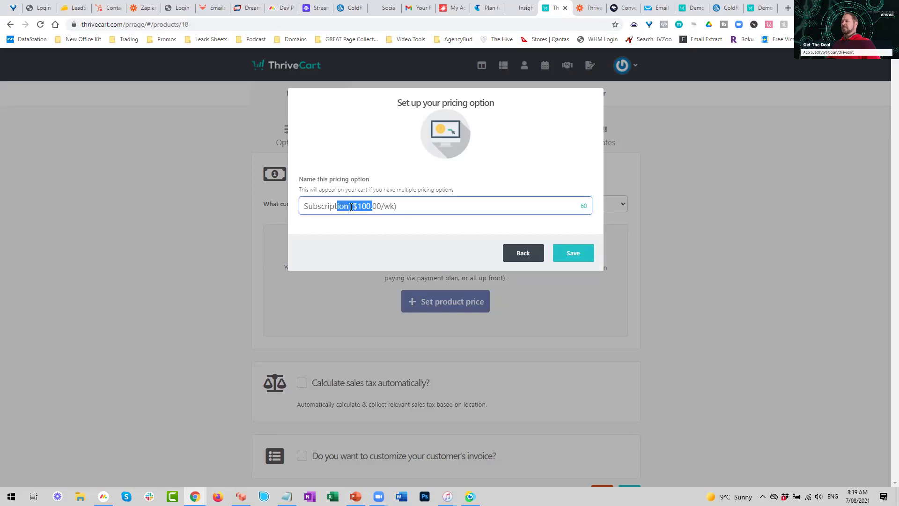
pyautogui.hotkey('ctrl', 'a')
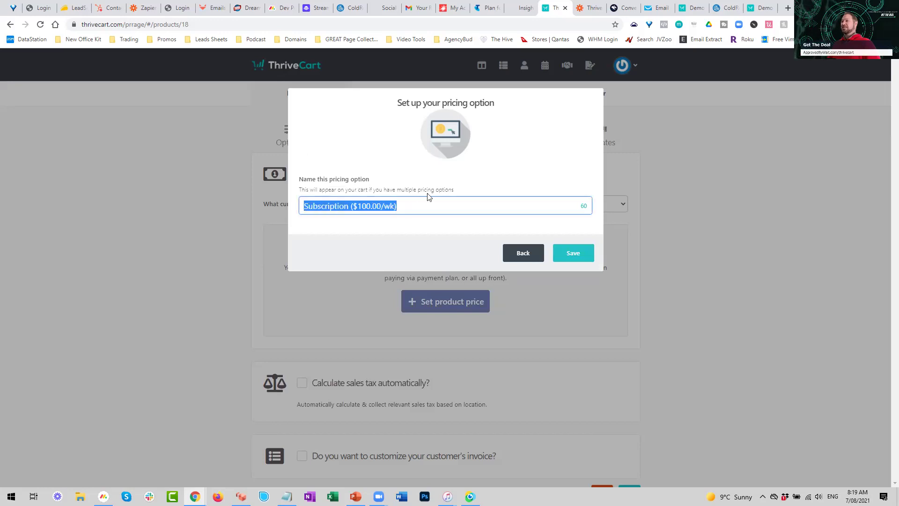
pyautogui.click(574, 254)
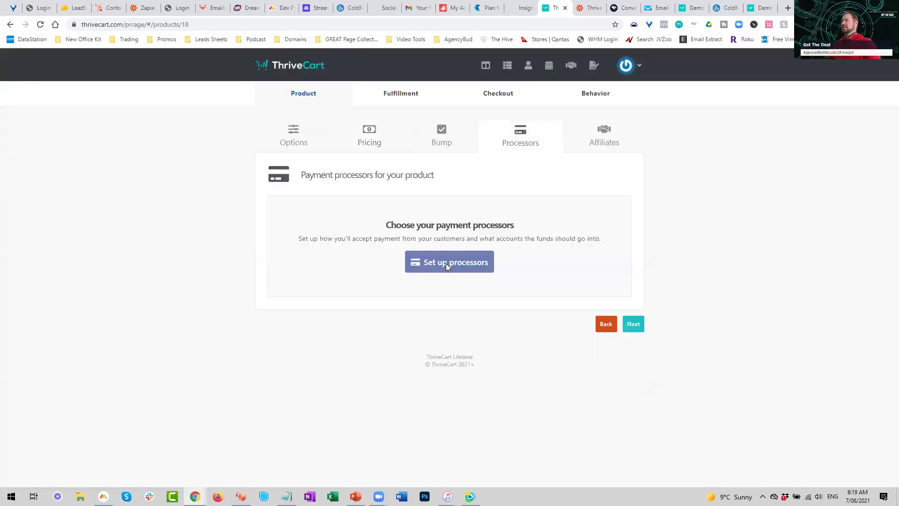
# Step: Choose Stripe as the payment processor and continue through Affiliates to Fulfillment
pyautogui.click(402, 266)
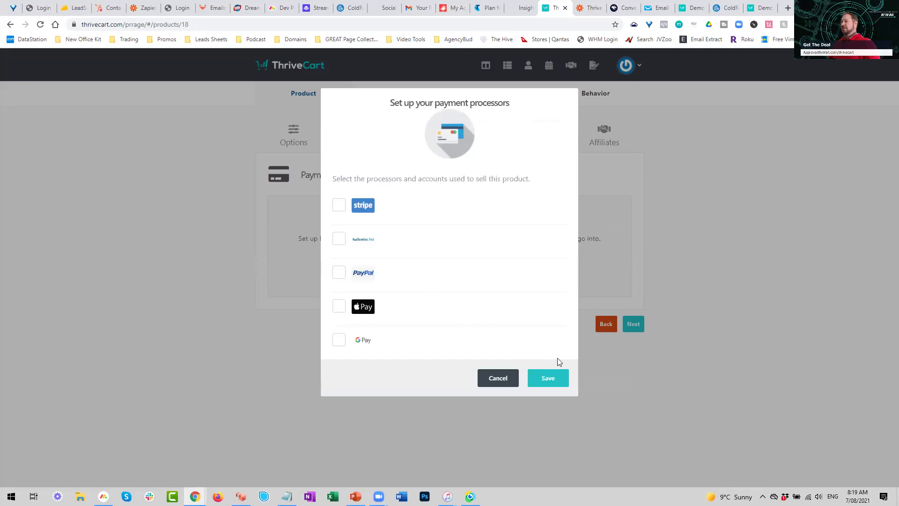
pyautogui.click(549, 369)
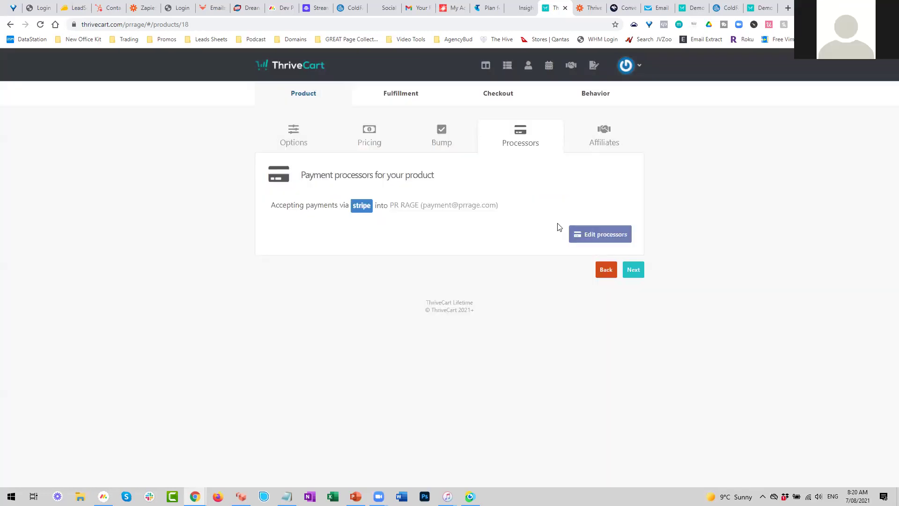
pyautogui.click(633, 270)
pyautogui.click(638, 211)
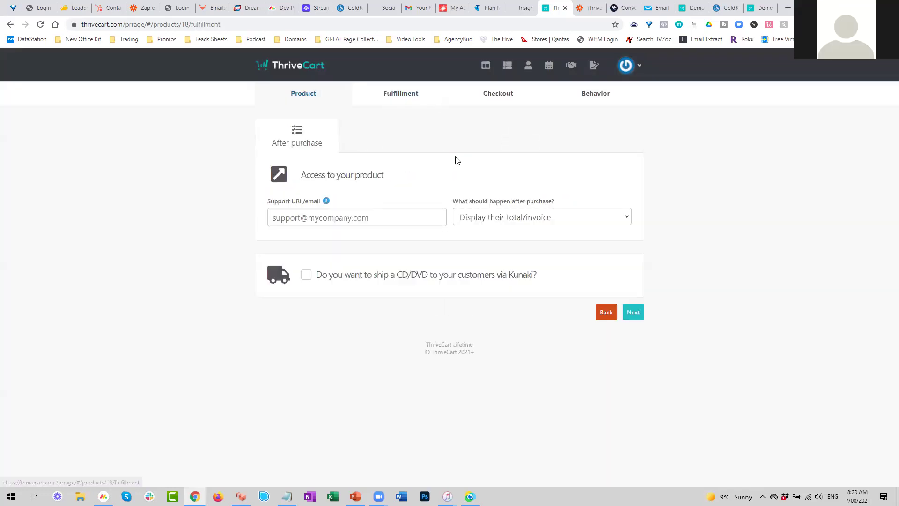
pyautogui.click(353, 216)
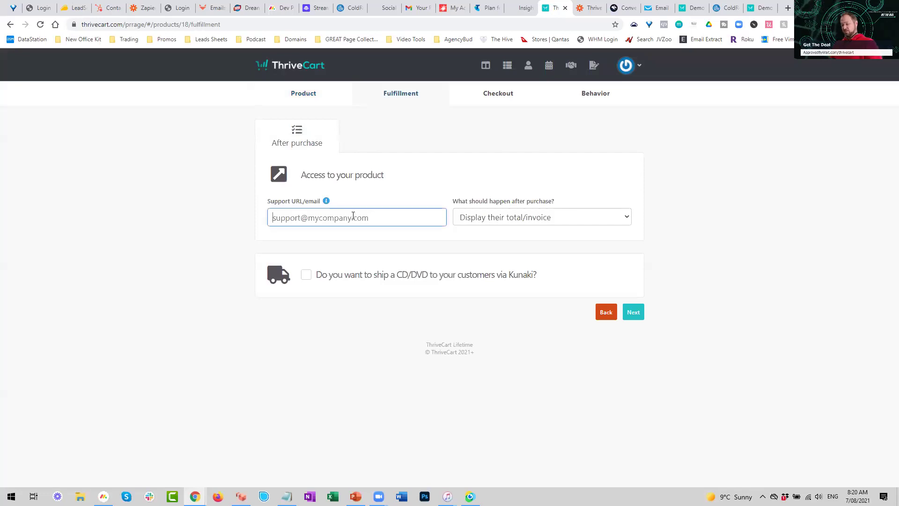
pyautogui.write('zzsup')
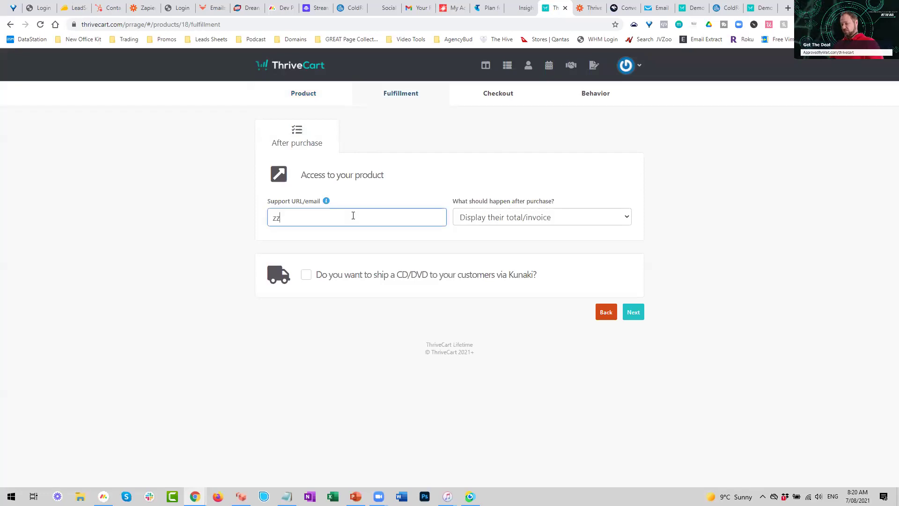
pyautogui.hotkey('ctrl', 'a')
pyautogui.write('https://gojeo.freshdesk.com/support/solutions')
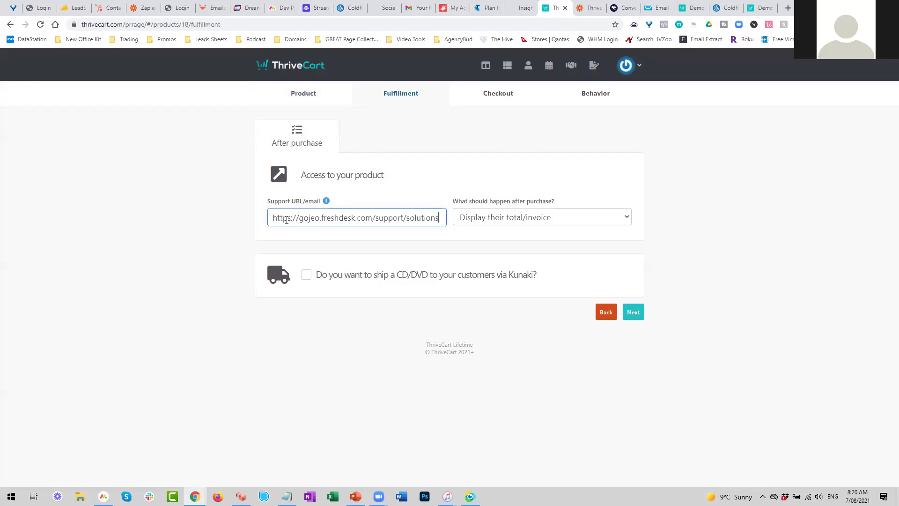
pyautogui.moveTo(299, 219); pyautogui.dragTo(270, 223)
pyautogui.write('s')
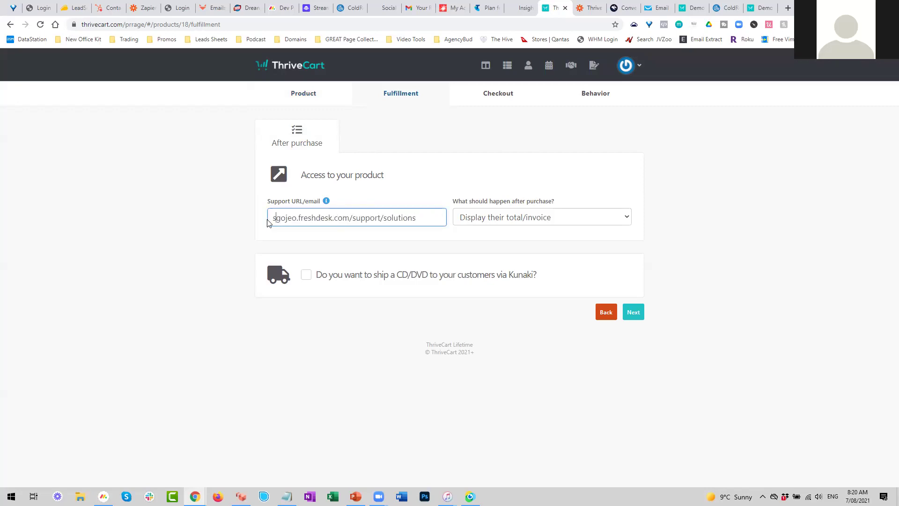
pyautogui.write('upport')
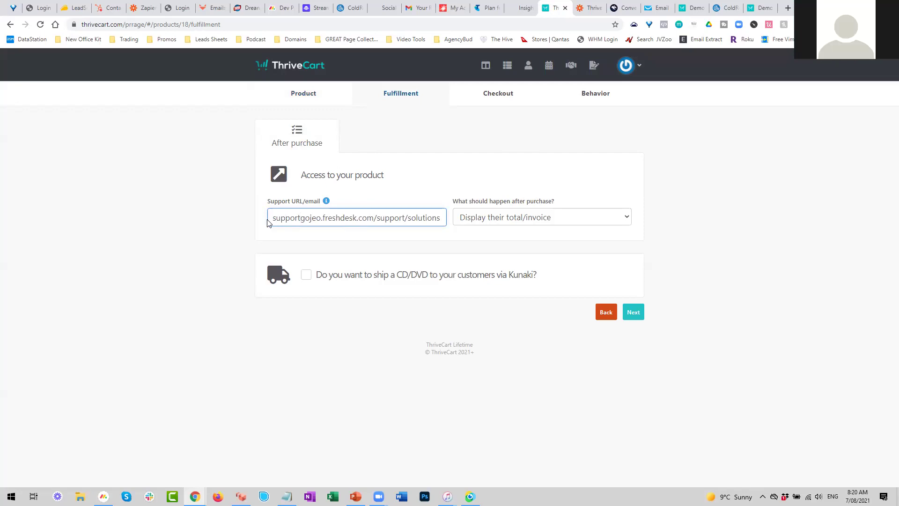
pyautogui.write('@')
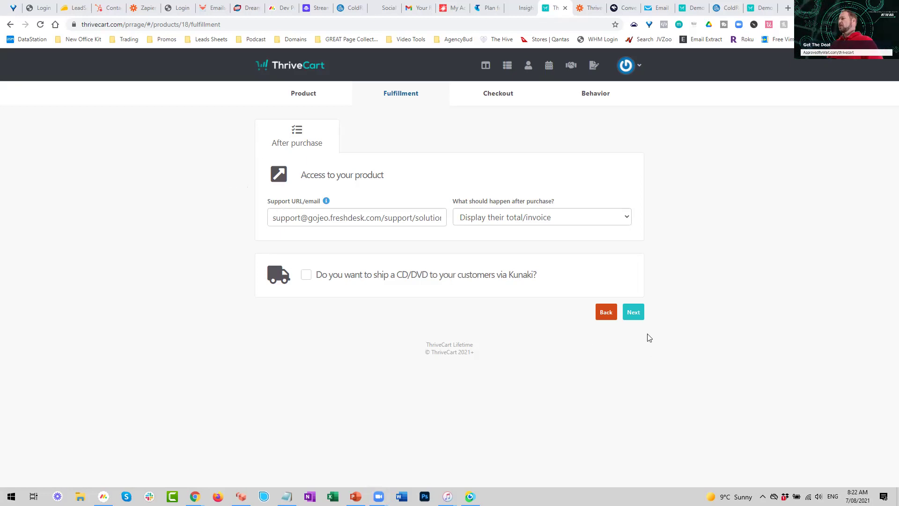
# Step: Step through the Checkout and Behavior settings and save the product as live
pyautogui.click(637, 311)
pyautogui.click(631, 356)
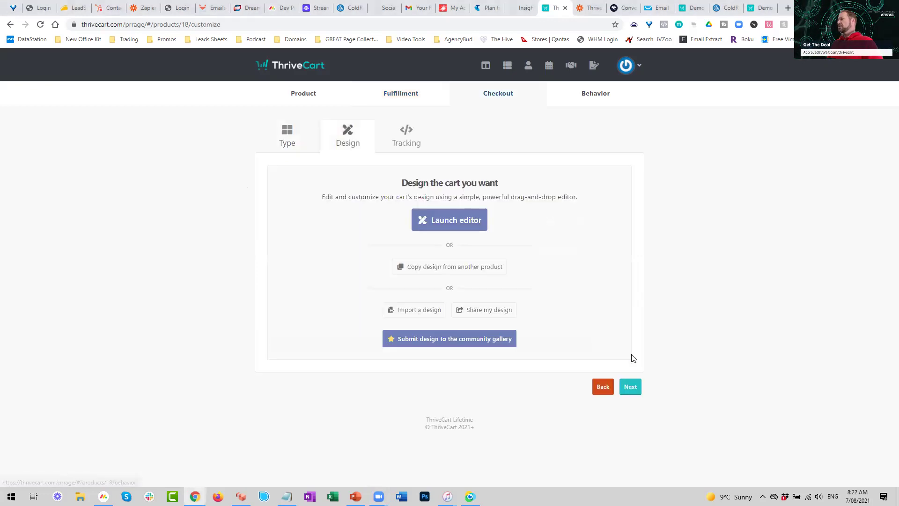
pyautogui.click(632, 388)
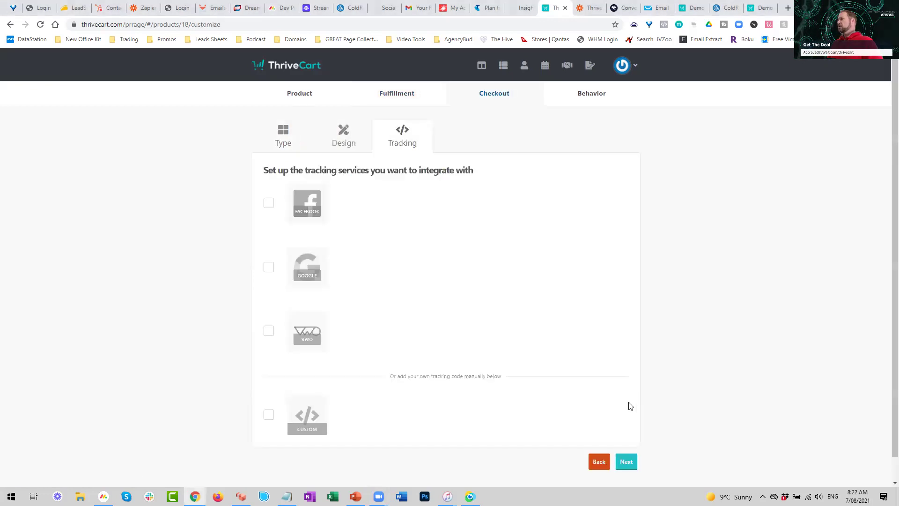
pyautogui.click(626, 461)
pyautogui.click(626, 317)
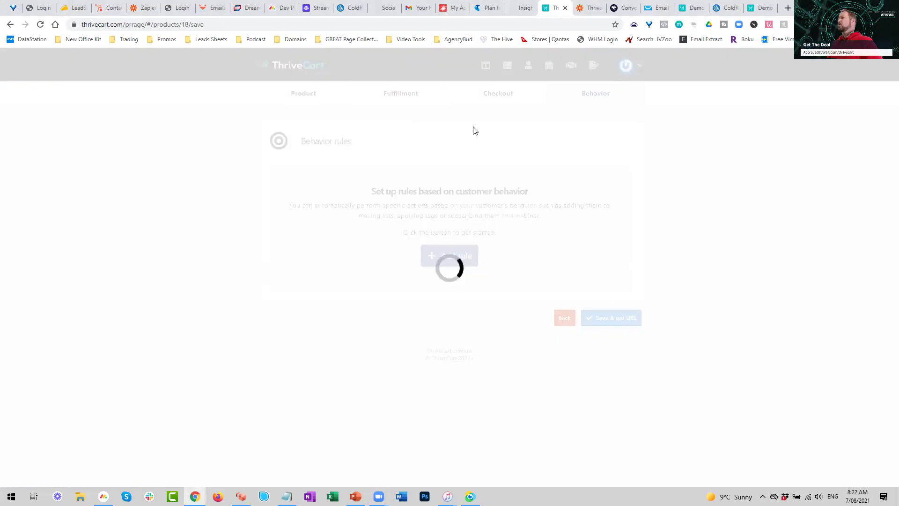
# Step: Copy the checkout URL and load the Social Media Management checkout in a new Chrome tab
pyautogui.click(517, 179)
pyautogui.hotkey('ctrl', 'c')
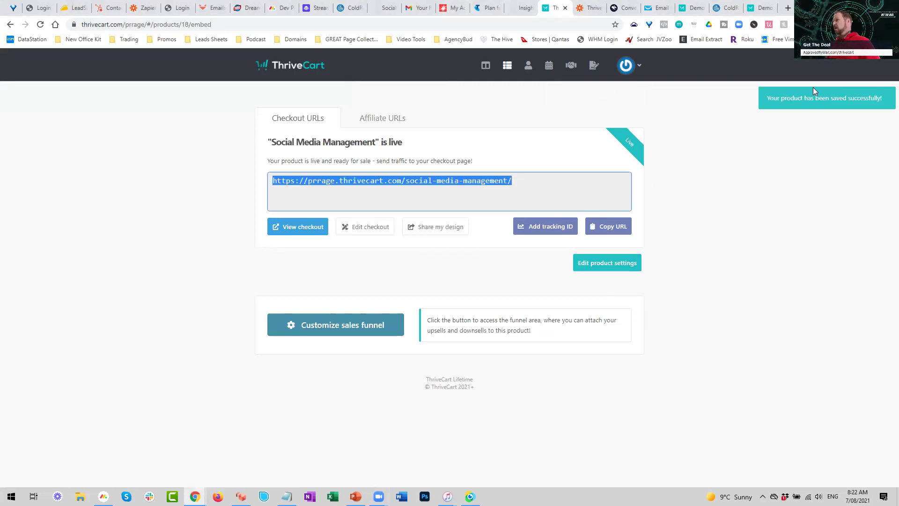
pyautogui.click(788, 9)
pyautogui.hotkey('ctrl', 'v')
pyautogui.press('Return')
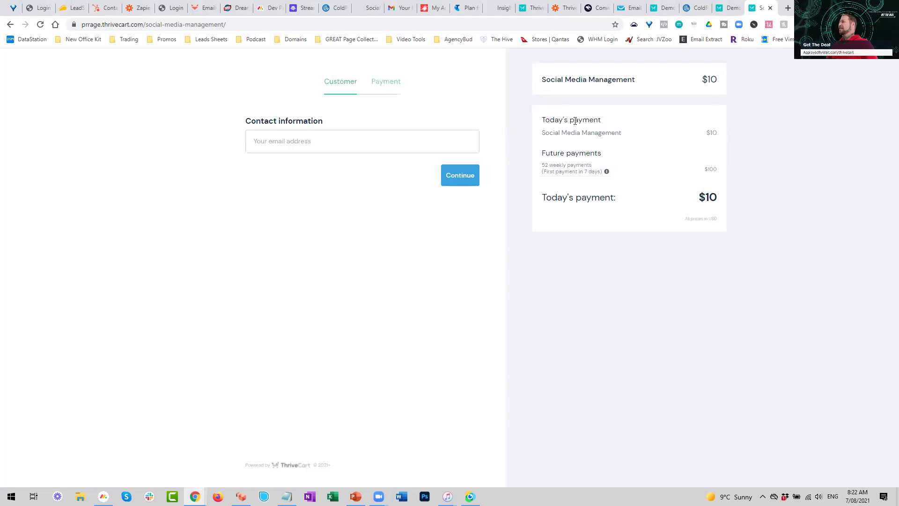
pyautogui.moveTo(560, 172)
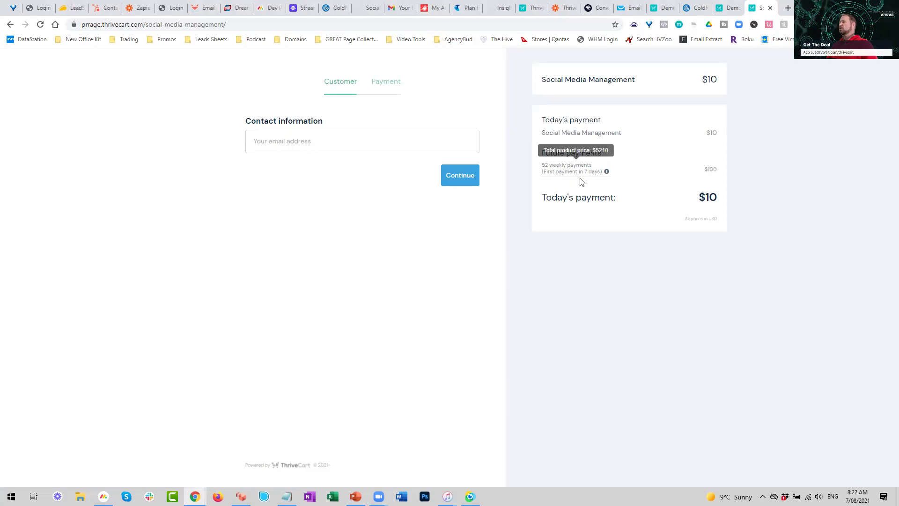
pyautogui.moveTo(606, 173)
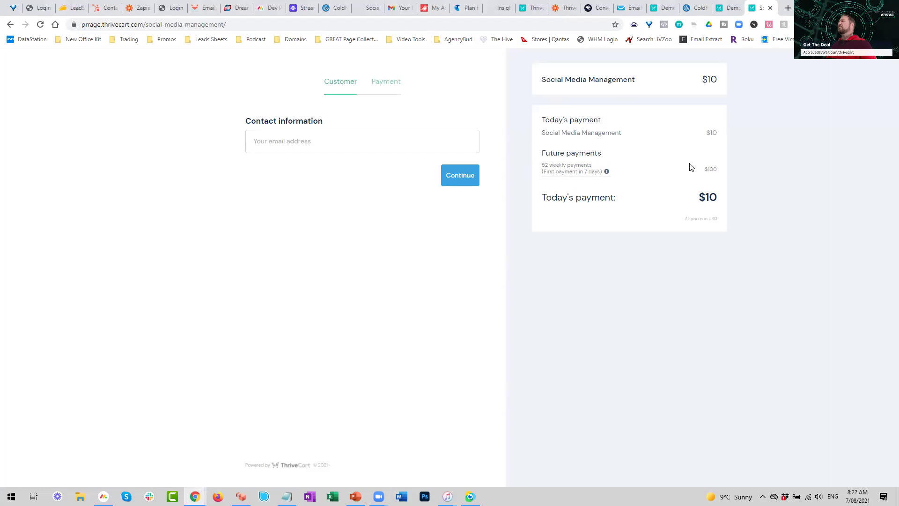
# Step: Back in ThriveCart, edit Social Media Management and go to its Pricing step
pyautogui.click(546, 5)
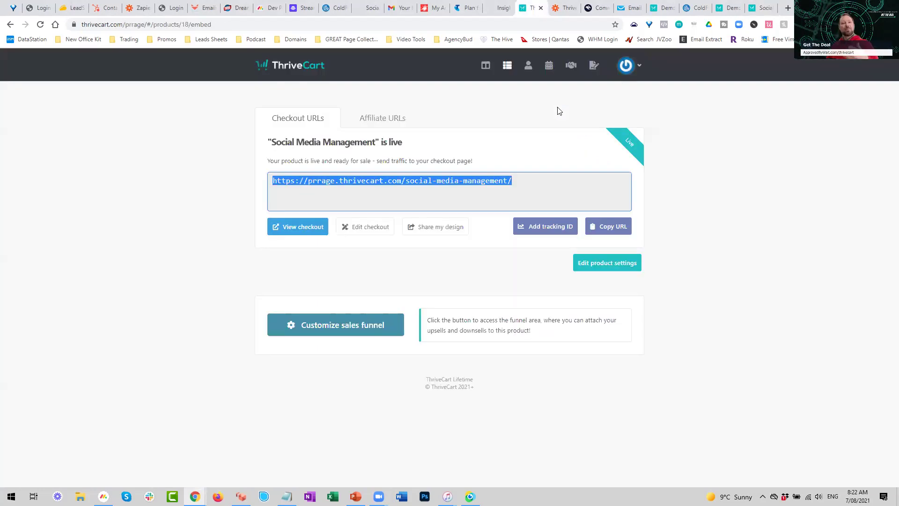
pyautogui.click(511, 78)
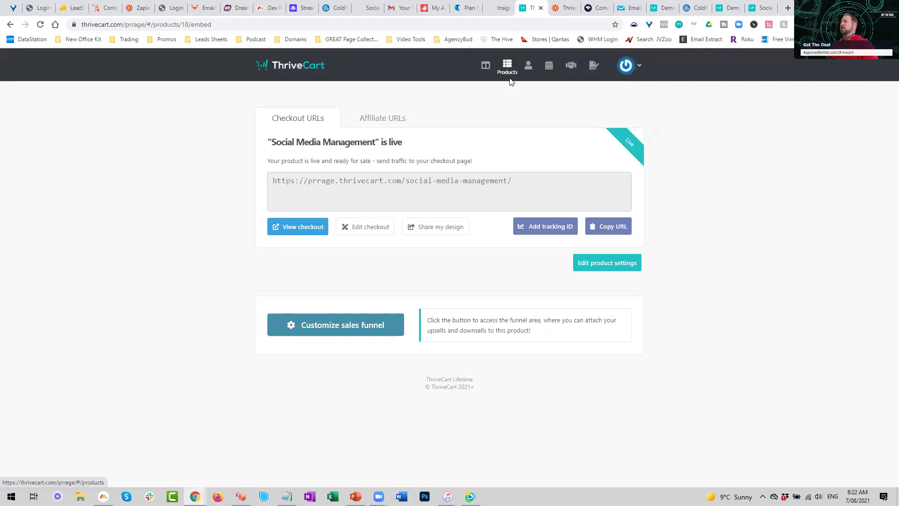
pyautogui.click(511, 80)
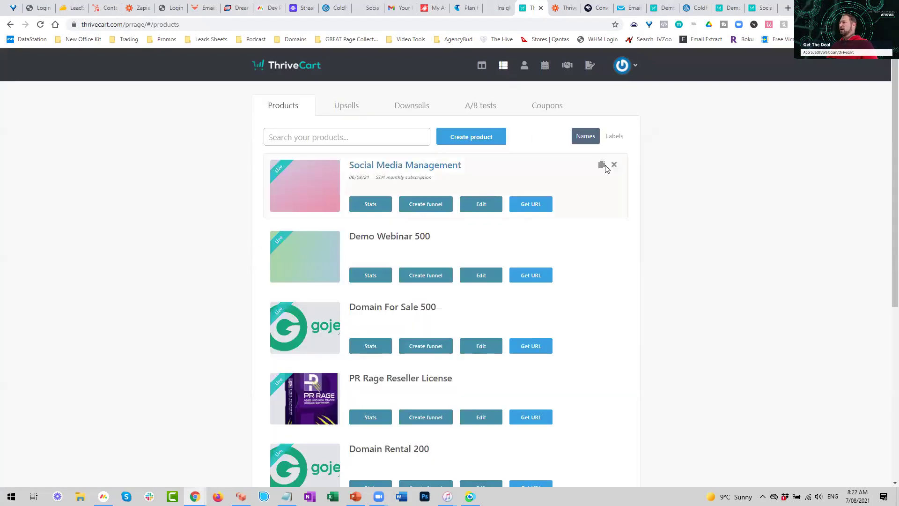
pyautogui.click(501, 198)
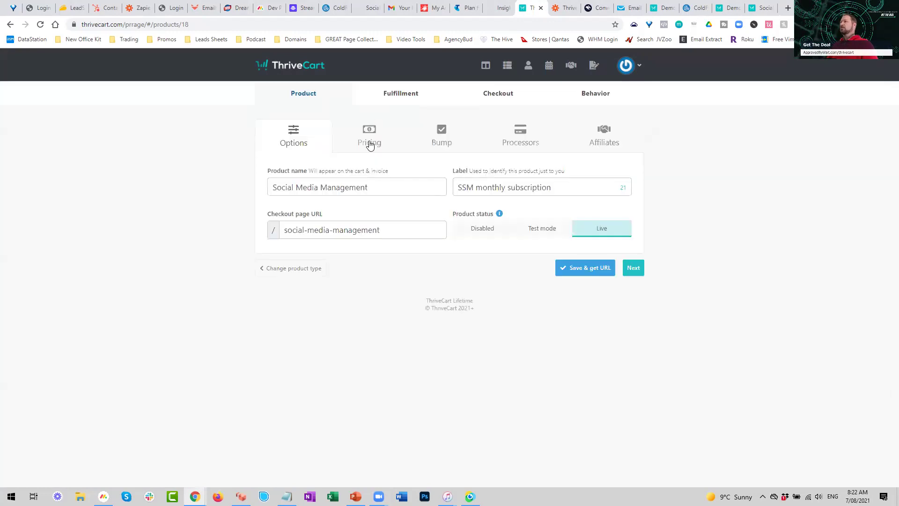
pyautogui.click(370, 136)
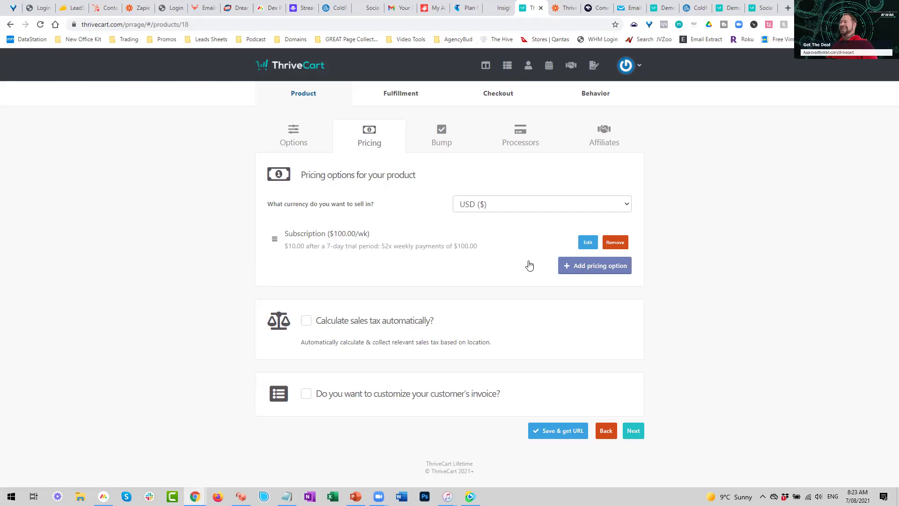
# Step: Add a One-time fee pricing option at $500 and save it
pyautogui.click(569, 265)
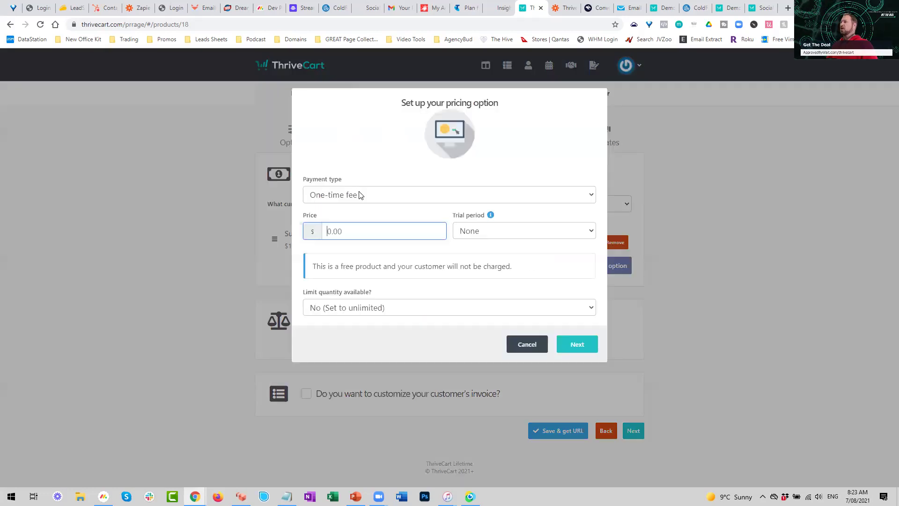
pyautogui.click(360, 195)
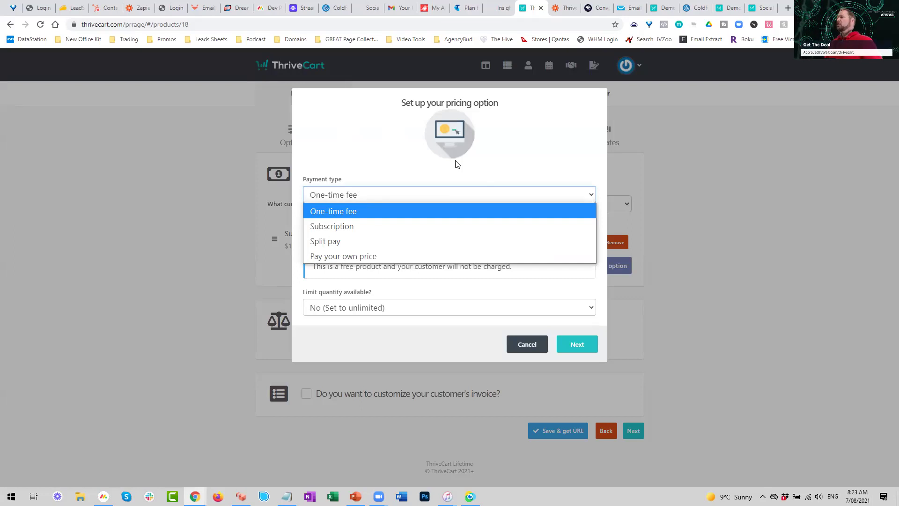
pyautogui.click(381, 215)
pyautogui.click(326, 232)
pyautogui.write('500')
pyautogui.click(576, 344)
pyautogui.click(583, 287)
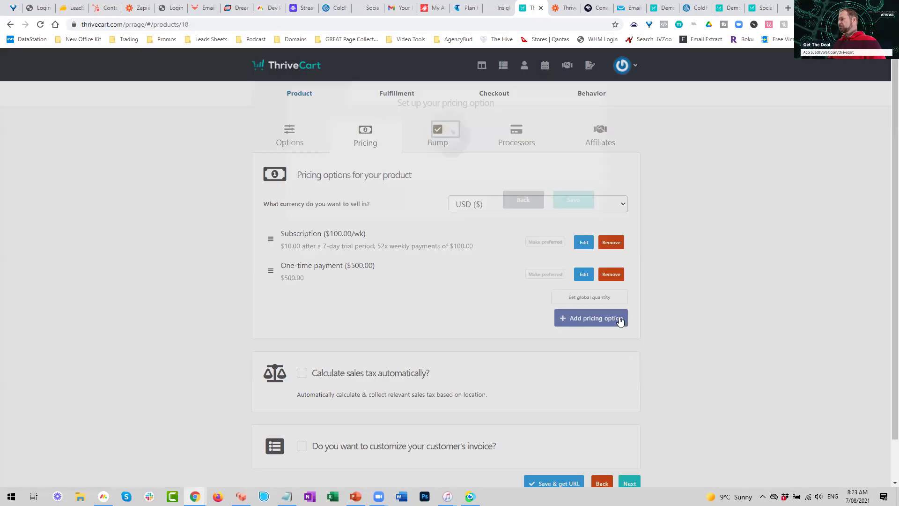
pyautogui.scroll(-1, 623, 319)
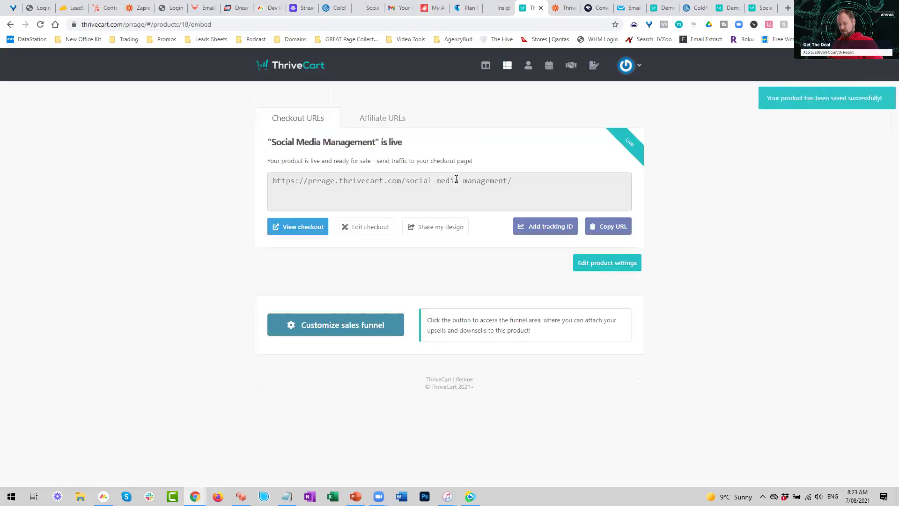
# Step: Load the updated checkout URL in a fresh tab, closing the outdated checkout page
pyautogui.click(456, 179)
pyautogui.hotkey('ctrl', 'c')
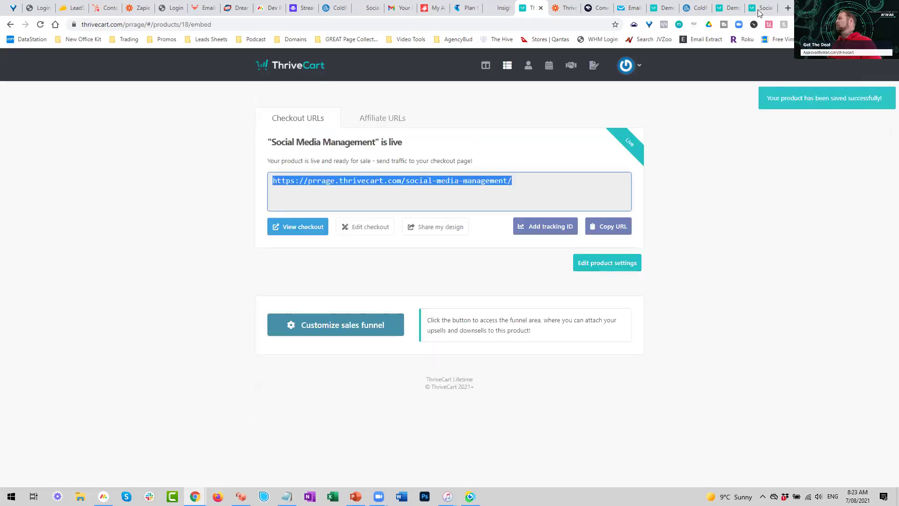
pyautogui.click(763, 8)
pyautogui.click(770, 8)
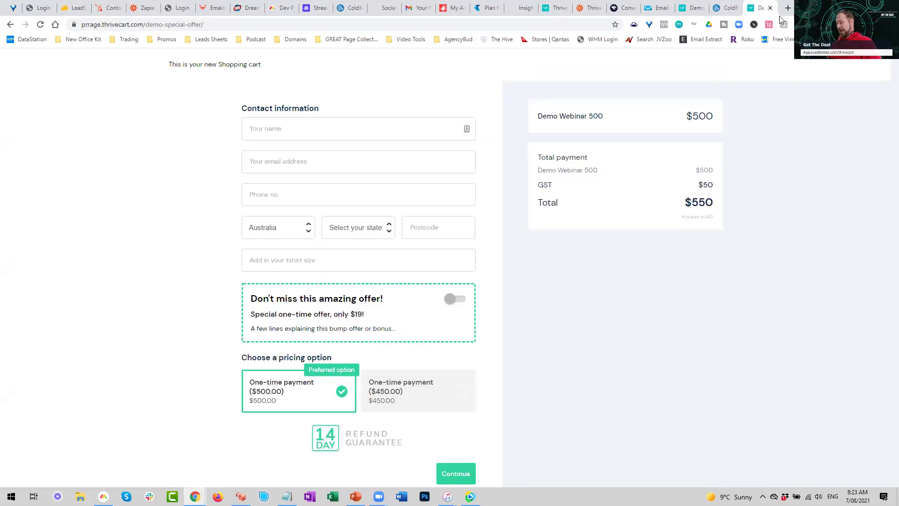
pyautogui.hotkey('ctrl', 't')
pyautogui.hotkey('ctrl', 'v')
pyautogui.press('Return')
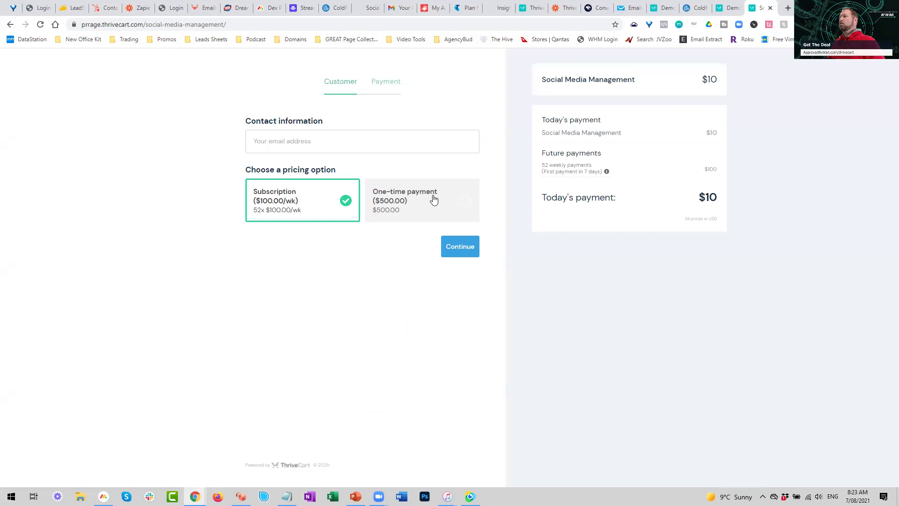
# Step: Choose the $500 one-time payment at checkout, then reopen the product for editing
pyautogui.click(432, 199)
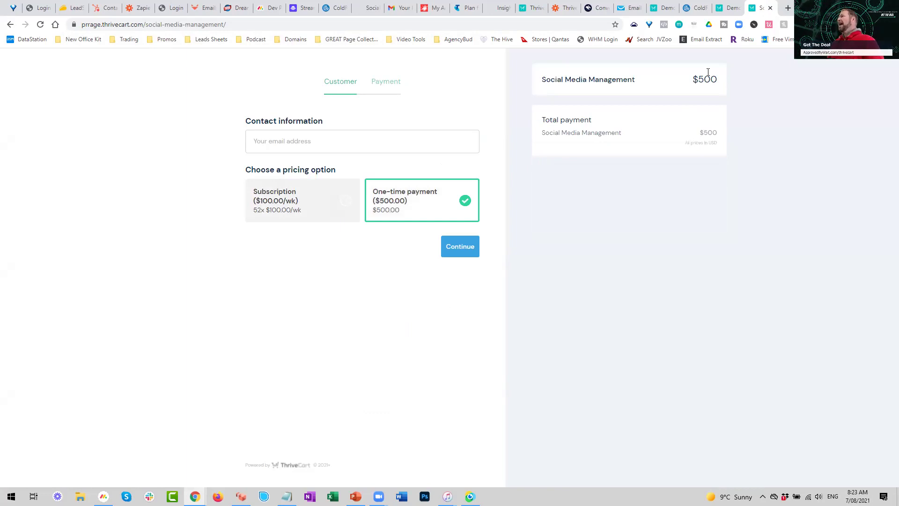
pyautogui.click(532, 8)
pyautogui.click(607, 265)
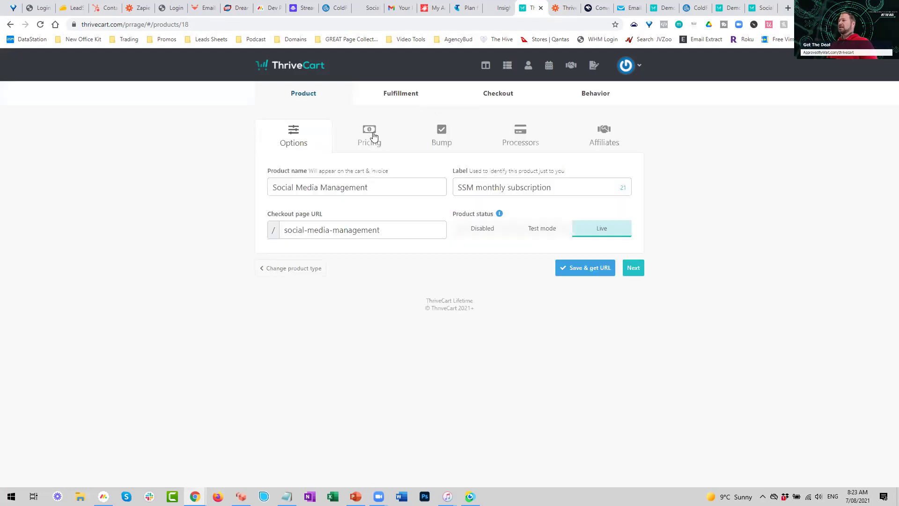
# Step: Make the $100/wk Subscription the preferred option and replace the old checkout tab with a new one
pyautogui.click(370, 142)
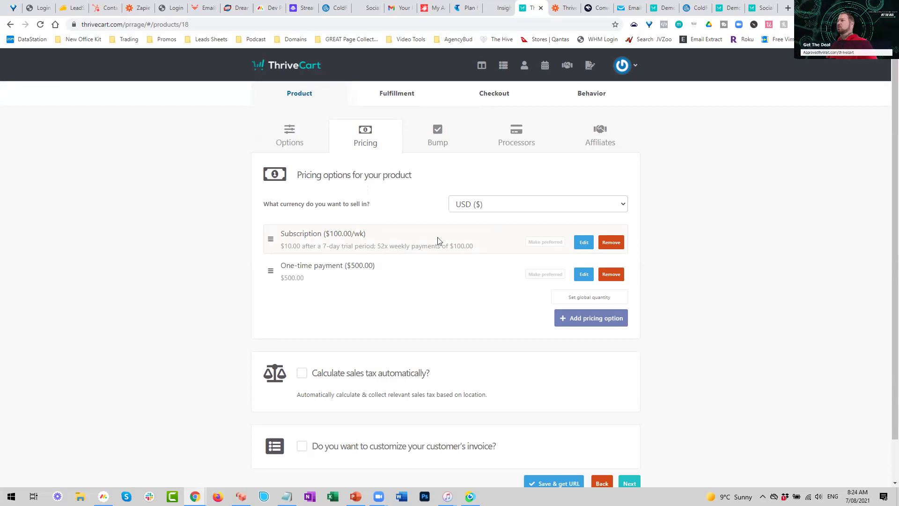
pyautogui.click(546, 242)
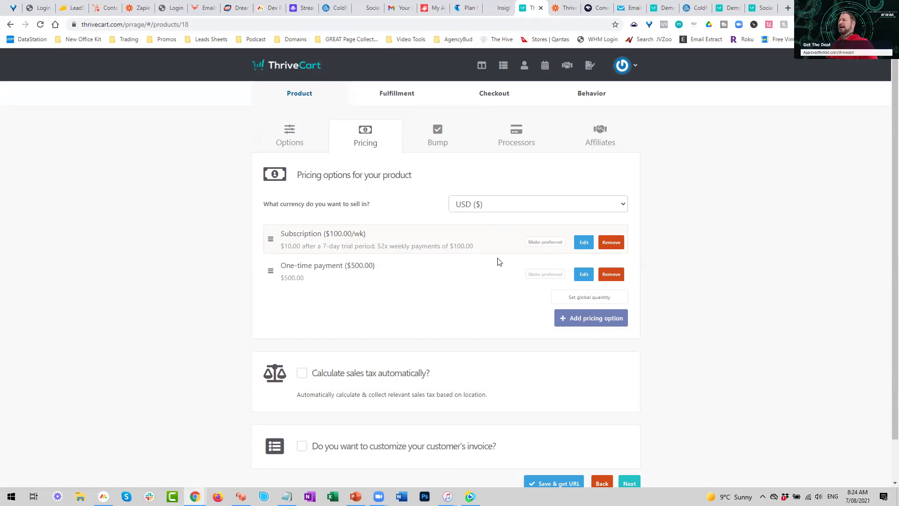
pyautogui.click(772, 9)
pyautogui.click(771, 8)
pyautogui.click(787, 10)
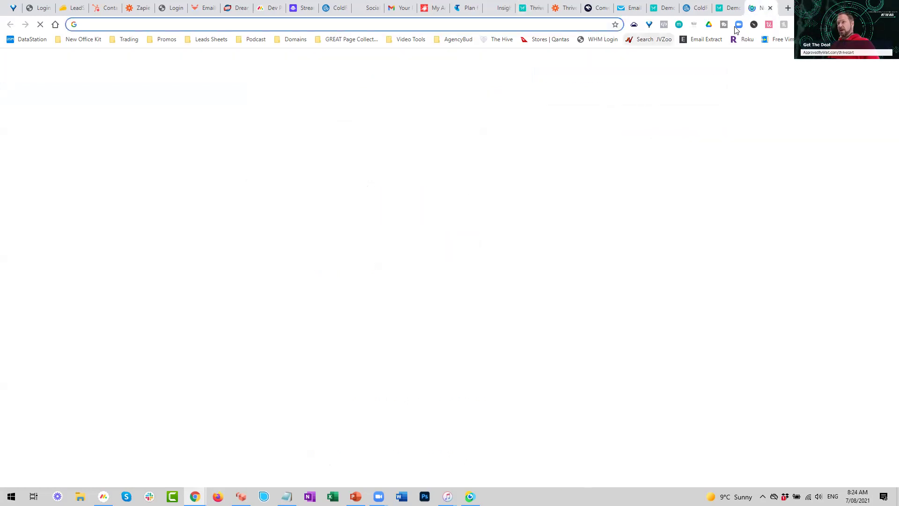
# Step: Paste the product's checkout URL into the new tab and load it
pyautogui.write('https://prrage.thrivecart.com/social-media-management/')
pyautogui.press('Return')
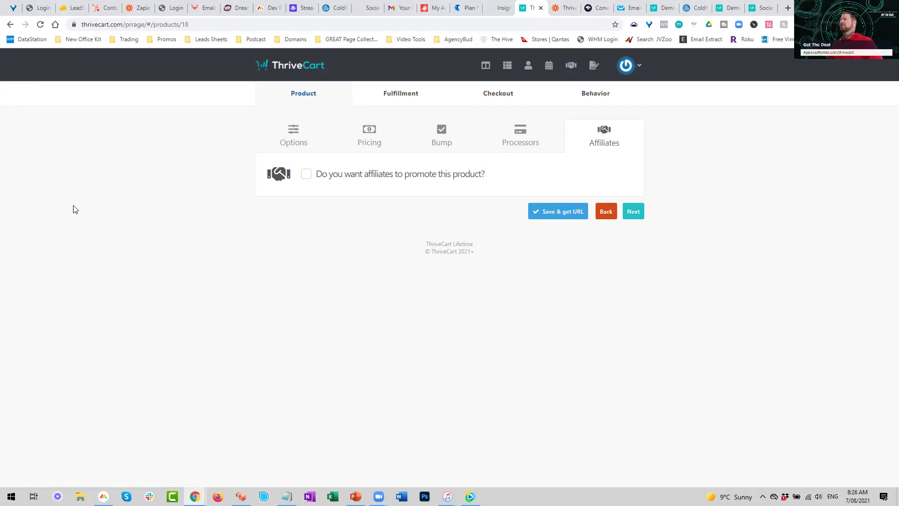
# Step: Tick affiliate promotion and set commissions to 'Different for each pricing option'
pyautogui.click(344, 193)
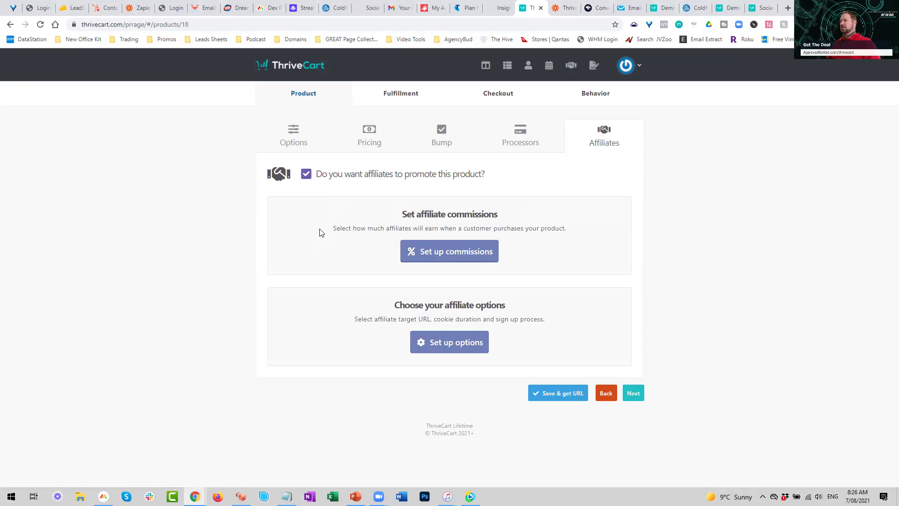
pyautogui.click(449, 252)
pyautogui.click(387, 196)
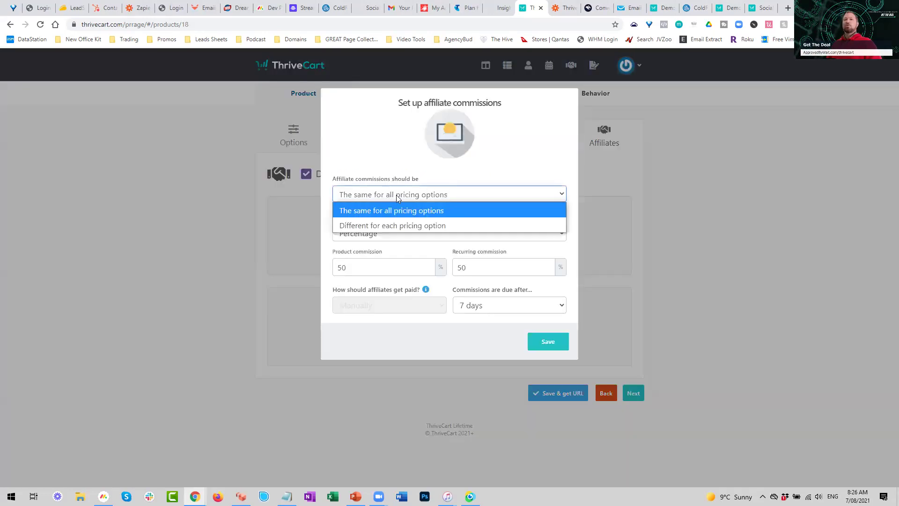
pyautogui.click(396, 195)
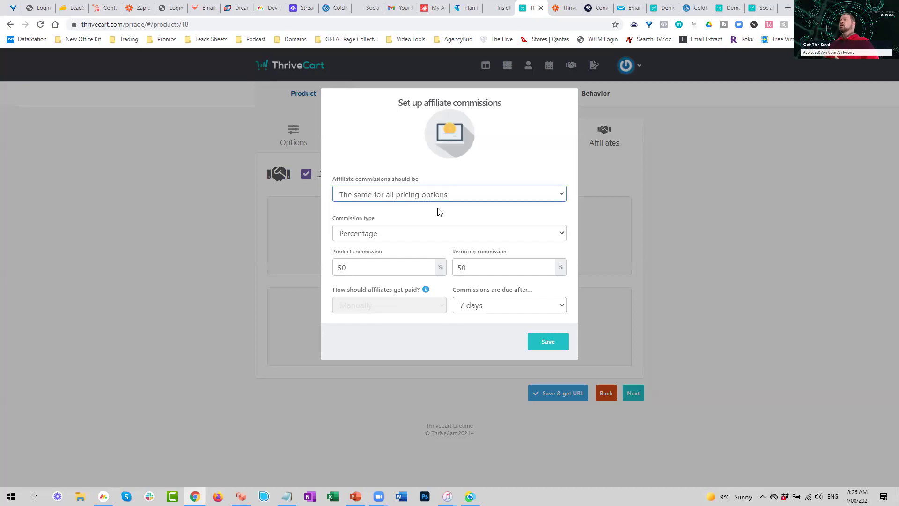
pyautogui.click(519, 192)
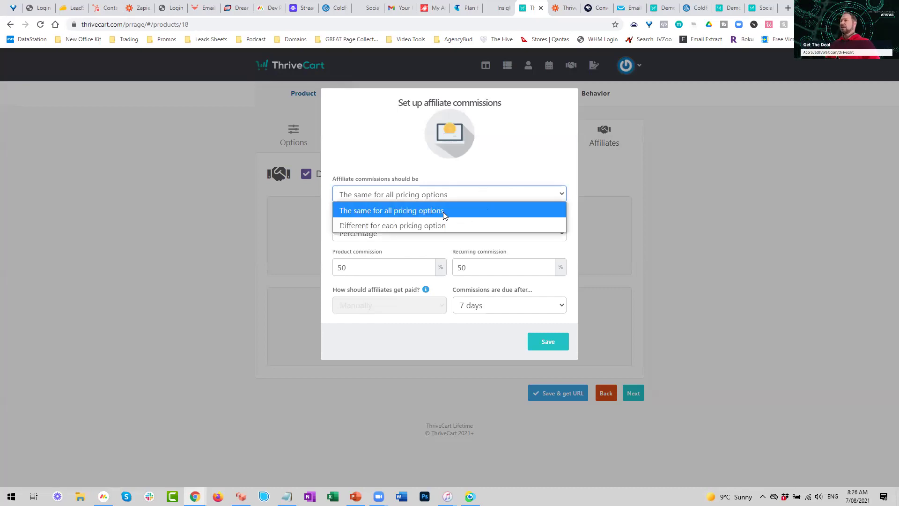
pyautogui.click(459, 225)
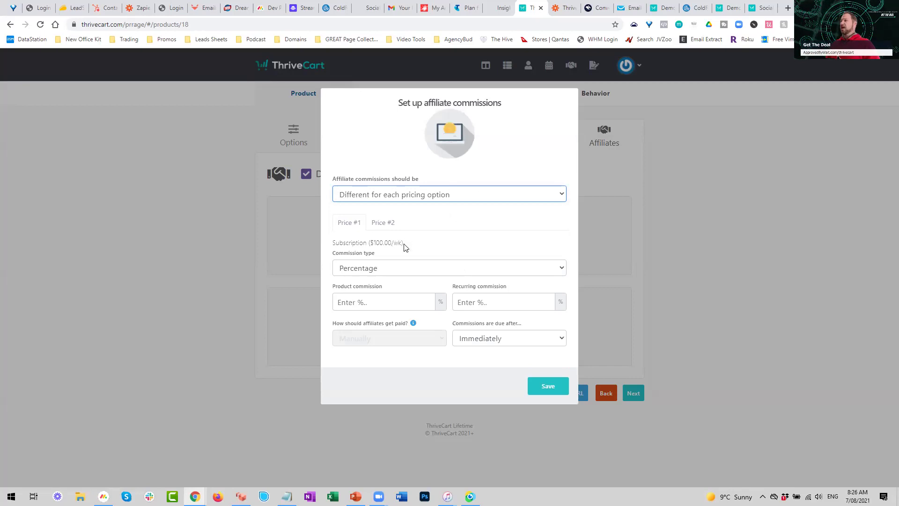
# Step: Set Price #1 commission to a fixed fee of $50 product and $10 recurring
pyautogui.click(357, 244)
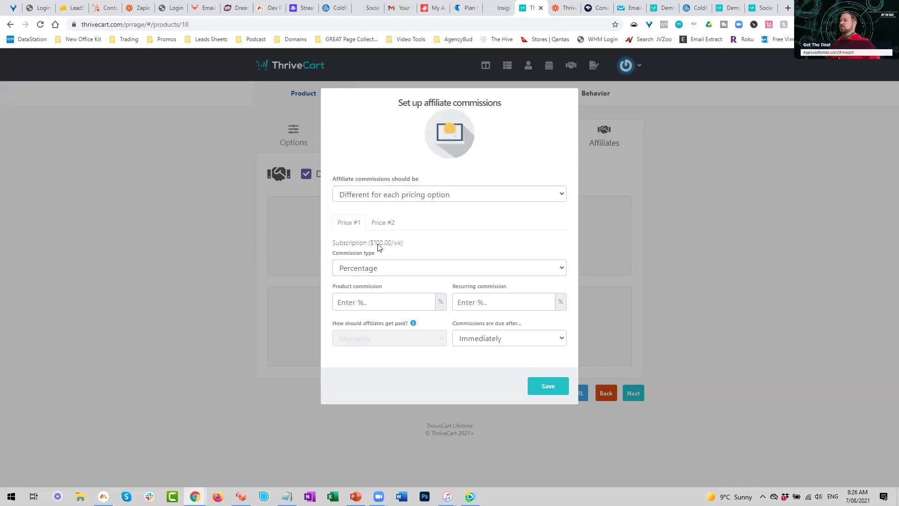
pyautogui.click(399, 273)
pyautogui.click(399, 299)
pyautogui.click(398, 303)
pyautogui.write('10')
pyautogui.press('Tab')
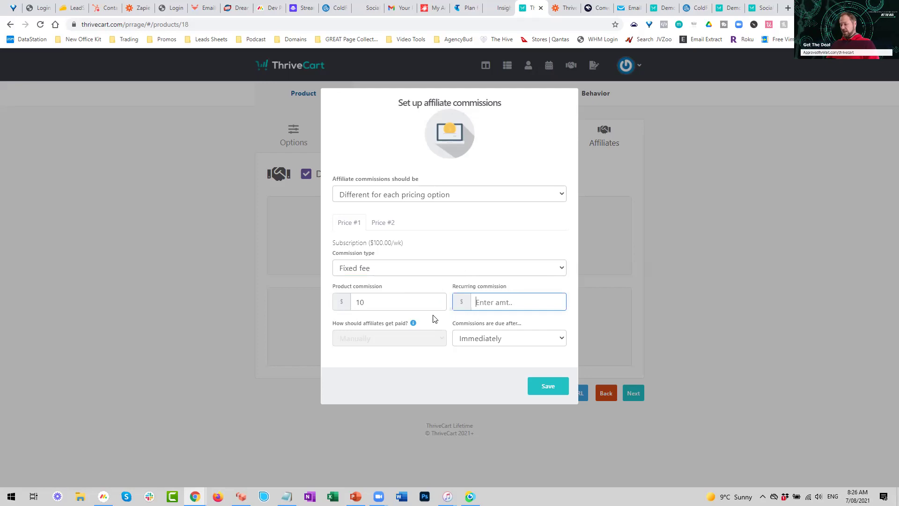
pyautogui.doubleClick(358, 303)
pyautogui.write('50')
pyautogui.click(478, 302)
pyautogui.write('10')
pyautogui.click(371, 344)
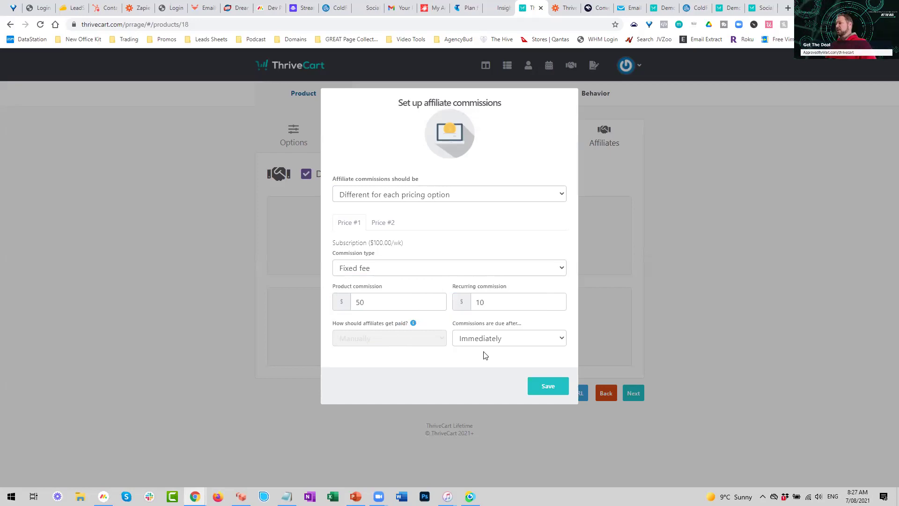
# Step: Make Price #1 commissions due after 30 days, then move to Price #2
pyautogui.click(497, 341)
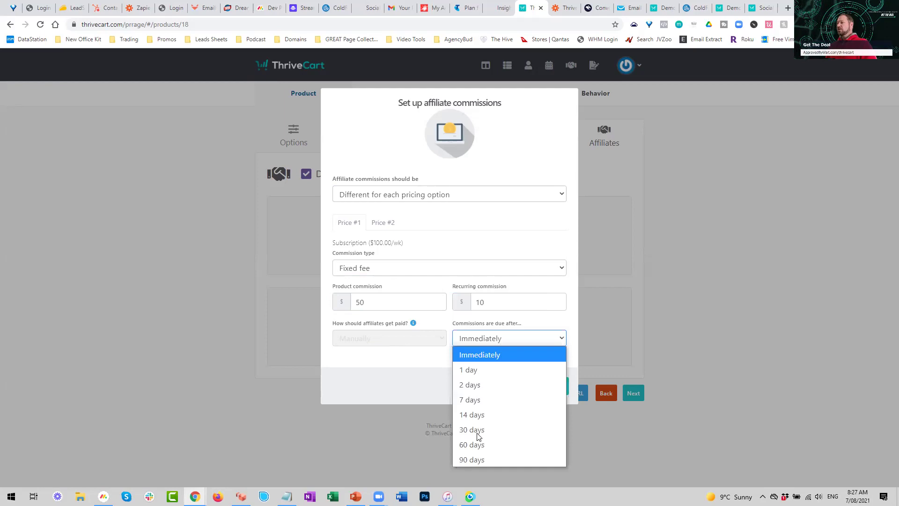
pyautogui.click(472, 430)
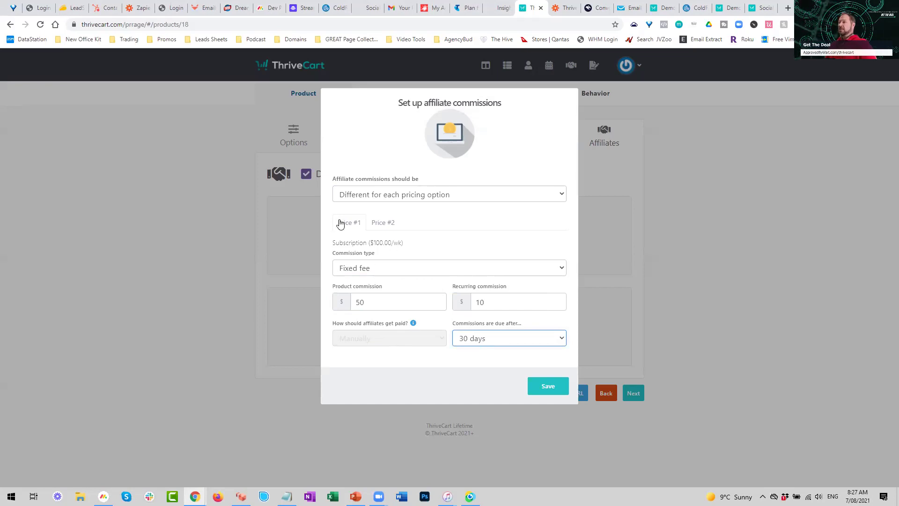
pyautogui.doubleClick(364, 306)
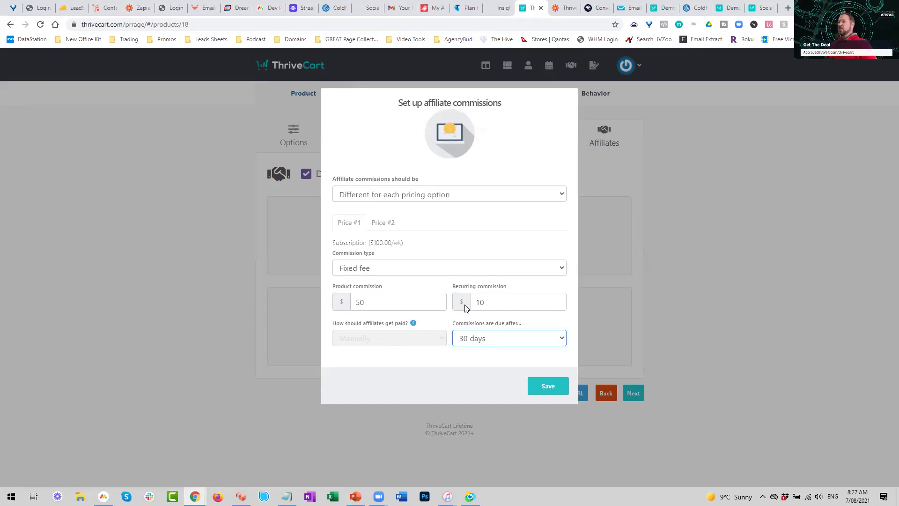
pyautogui.doubleClick(478, 305)
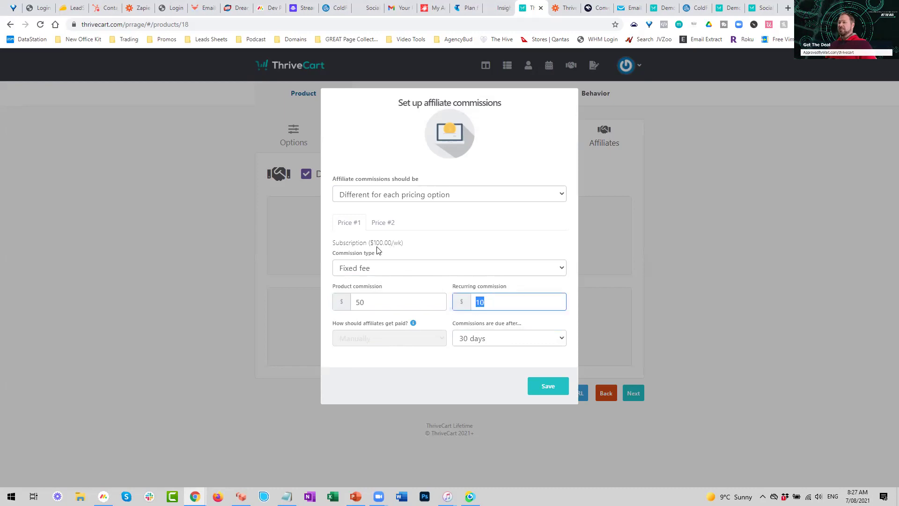
pyautogui.click(387, 223)
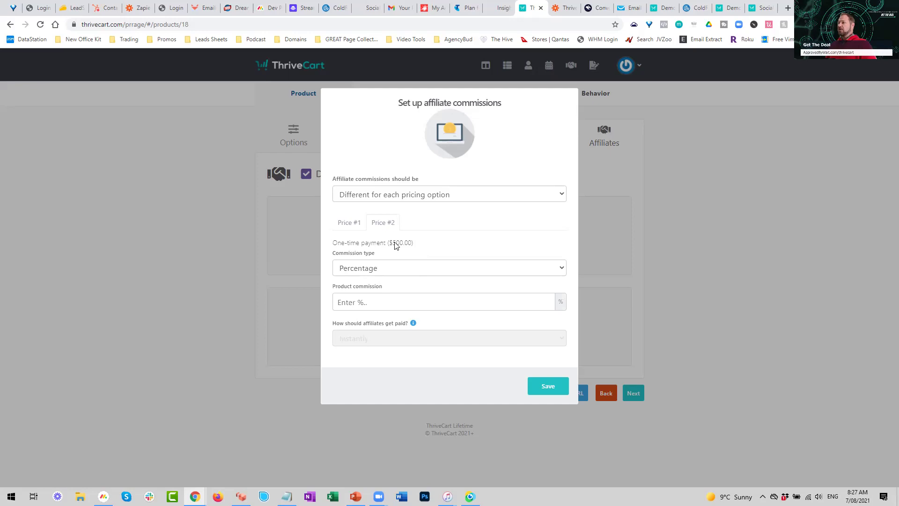
# Step: Enter a 25% commission for the $500 one-time payment and try saving
pyautogui.press('Tab')
pyautogui.click(373, 308)
pyautogui.write('25')
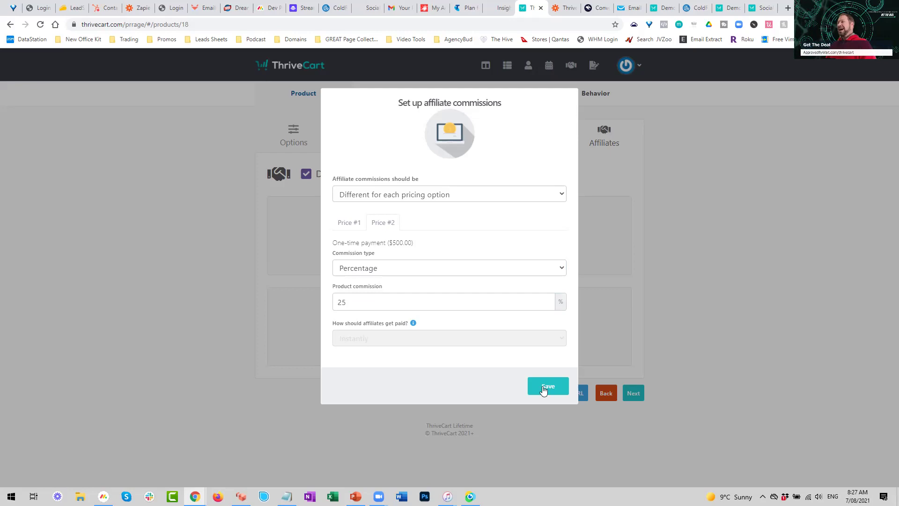
pyautogui.click(543, 389)
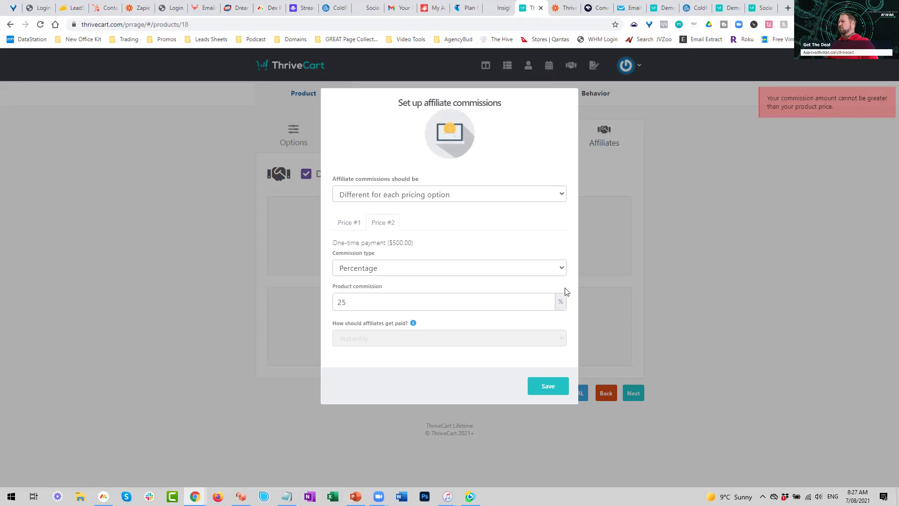
pyautogui.click(400, 305)
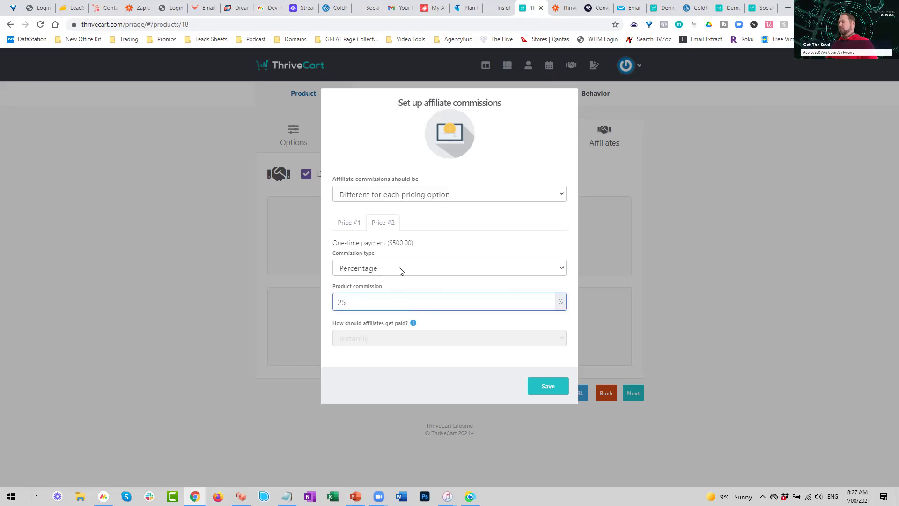
# Step: Correct the subscription's fixed product commission to $10 and save the commissions
pyautogui.click(342, 229)
pyautogui.click(367, 302)
pyautogui.doubleClick(367, 302)
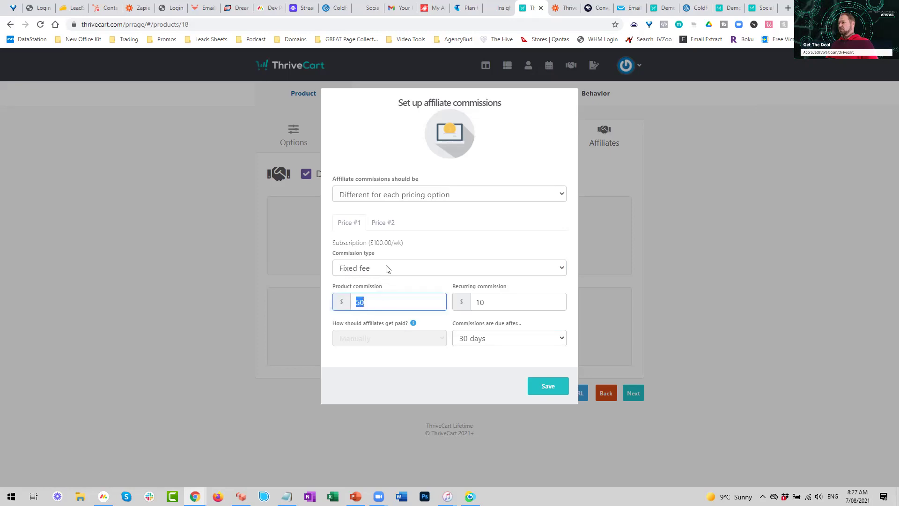
pyautogui.click(387, 268)
pyautogui.click(384, 300)
pyautogui.click(340, 307)
pyautogui.write('10')
pyautogui.press('Tab')
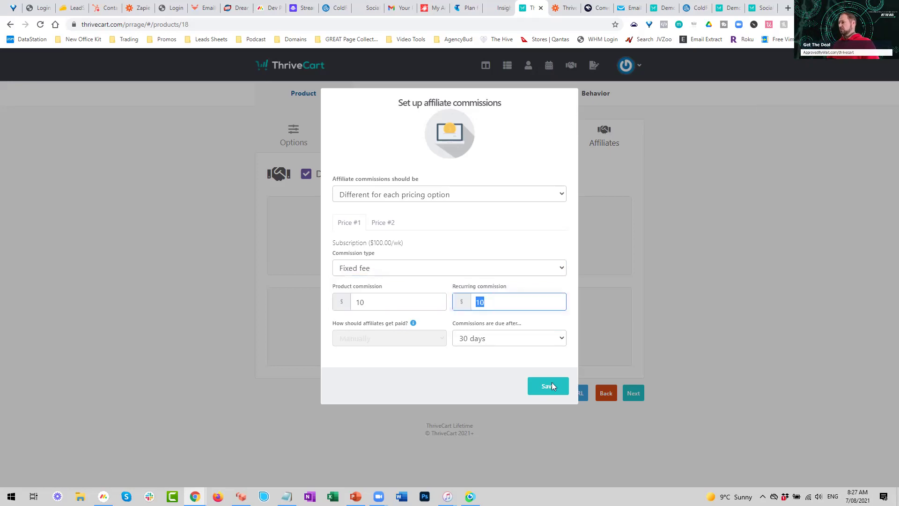
pyautogui.click(551, 382)
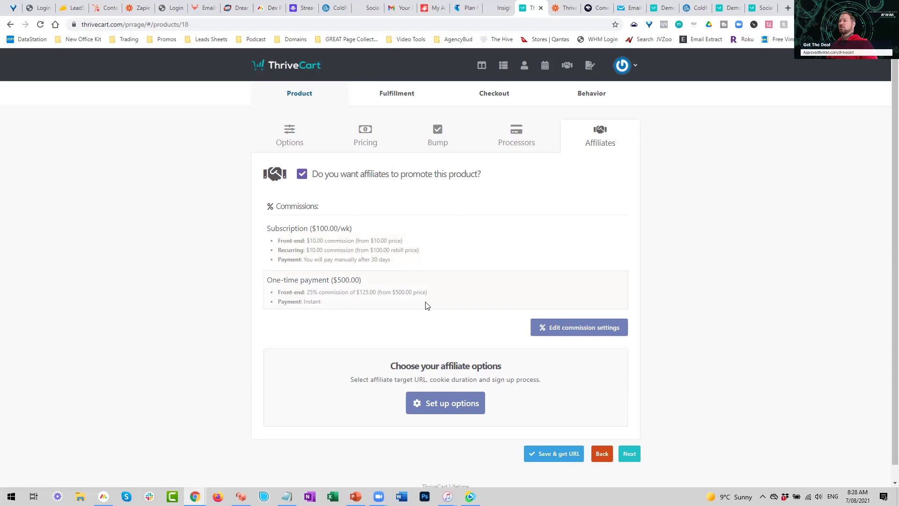
# Step: Keep affiliate sign-ups auto-approved, last-cookie tracking and Lifetime cookie expiry
pyautogui.click(452, 409)
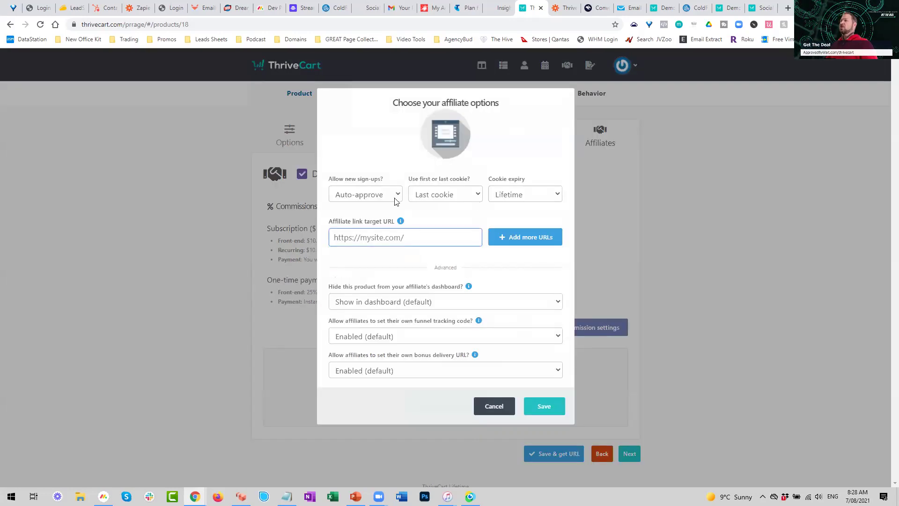
pyautogui.click(392, 195)
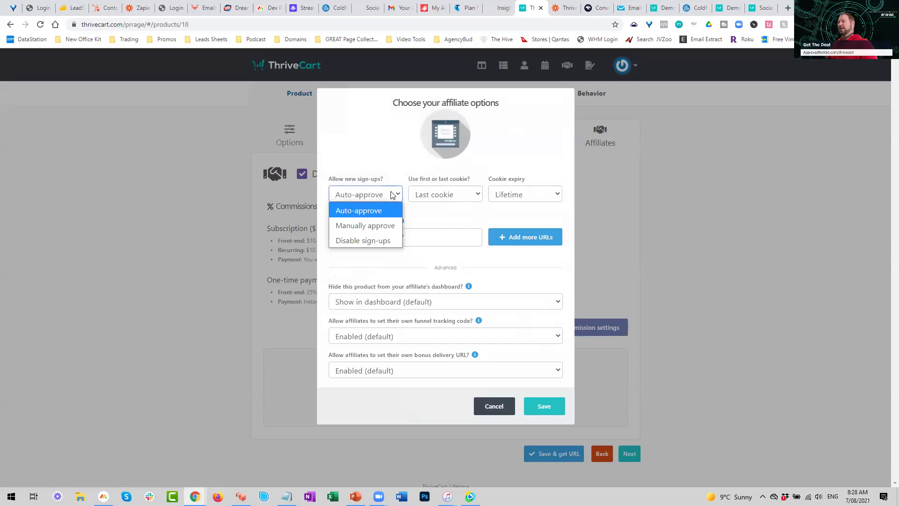
pyautogui.click(447, 194)
pyautogui.click(447, 195)
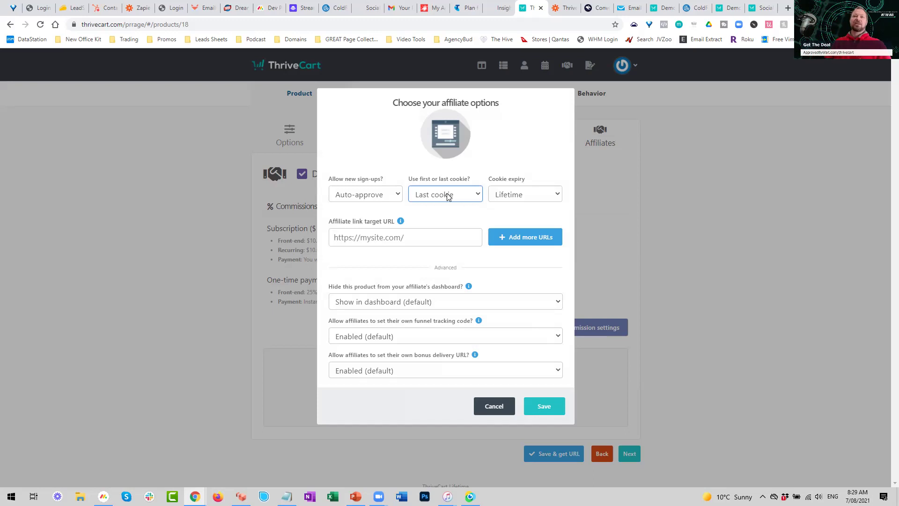
pyautogui.click(527, 196)
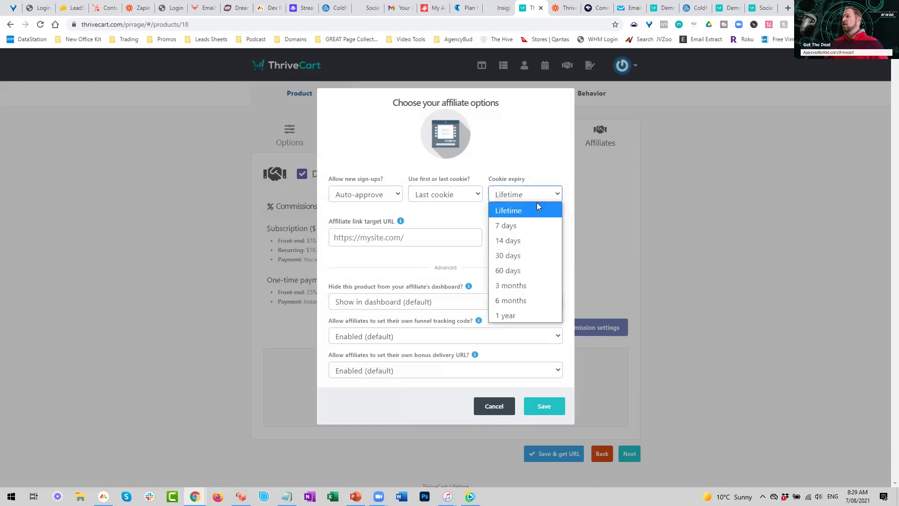
pyautogui.click(474, 201)
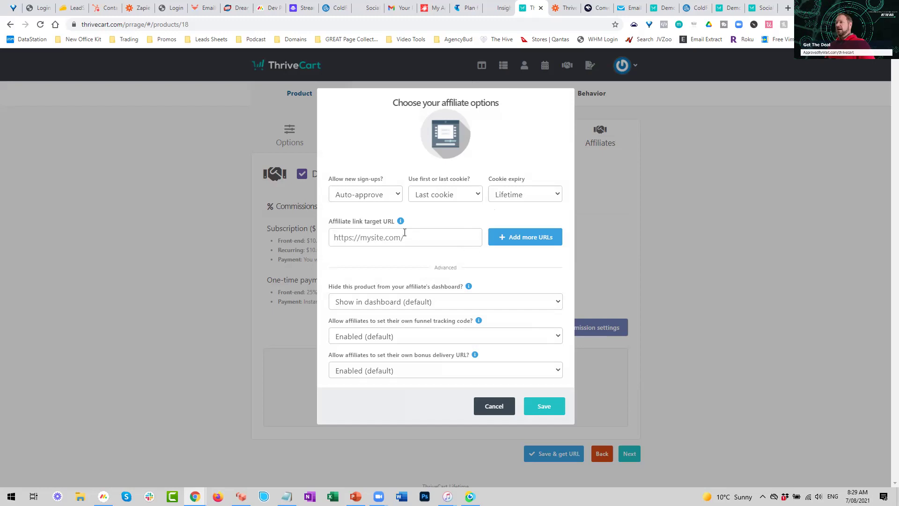
# Step: Keep dashboard visibility, funnel tracking codes and bonus URLs enabled, and save the affiliate options
pyautogui.moveTo(402, 225)
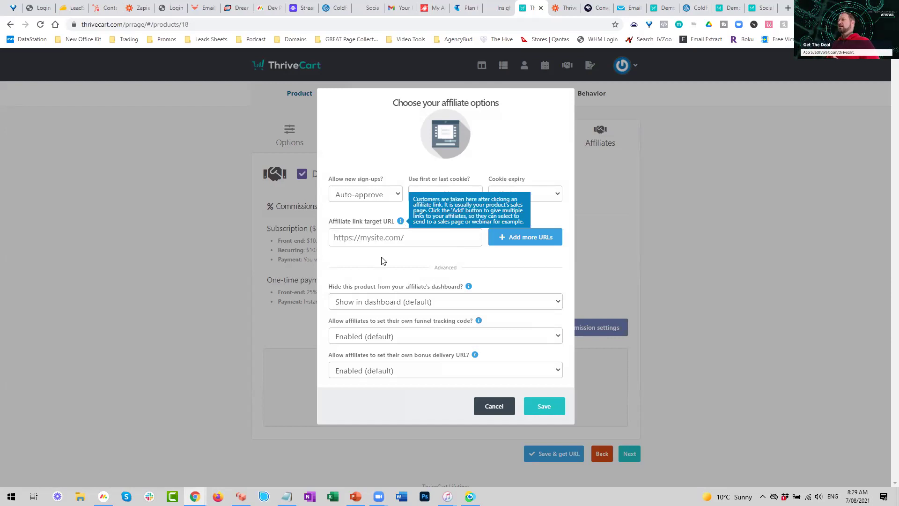
pyautogui.click(386, 304)
pyautogui.click(394, 316)
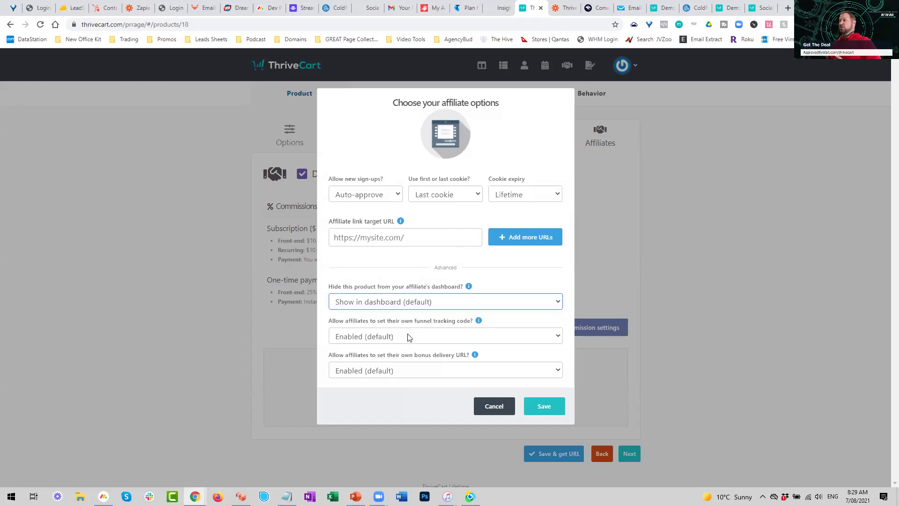
pyautogui.click(409, 338)
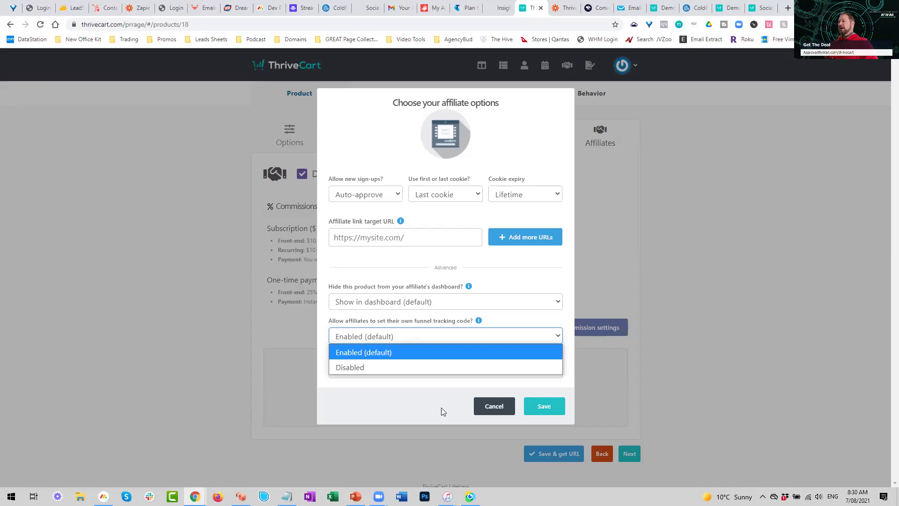
pyautogui.click(421, 388)
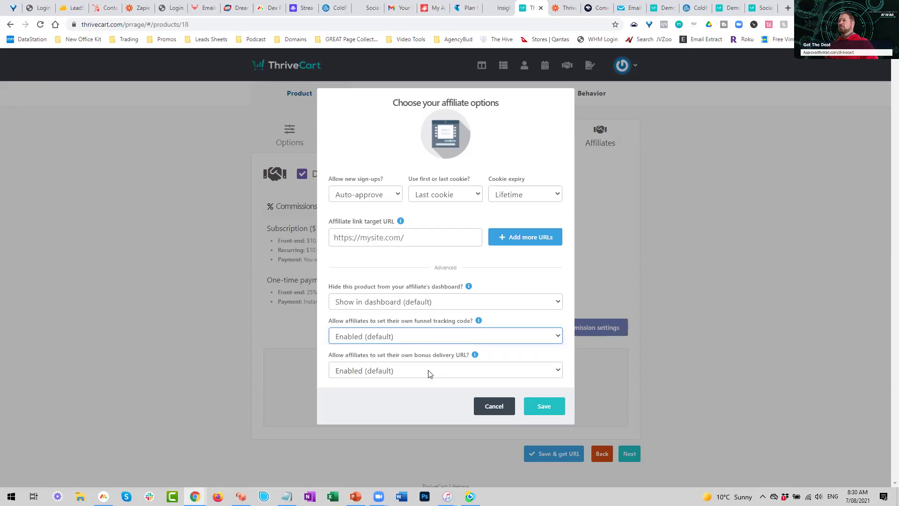
pyautogui.click(430, 372)
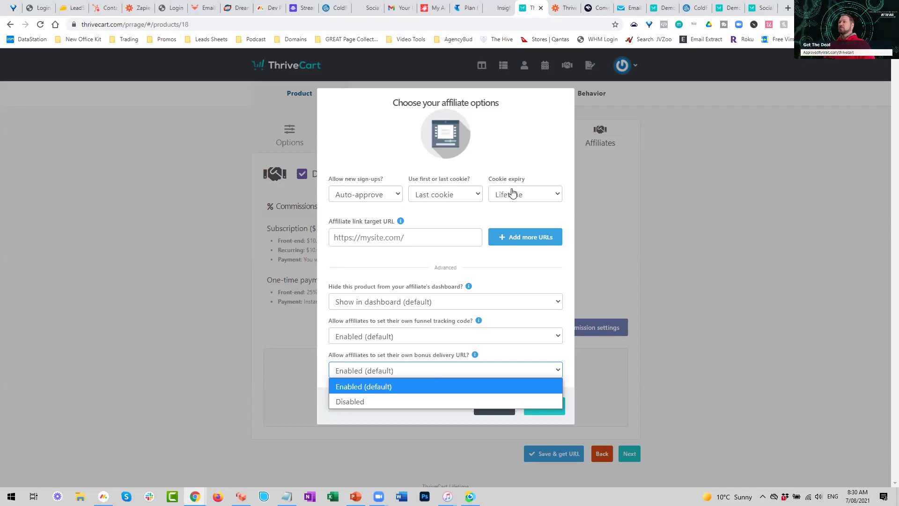
pyautogui.click(523, 371)
pyautogui.click(544, 407)
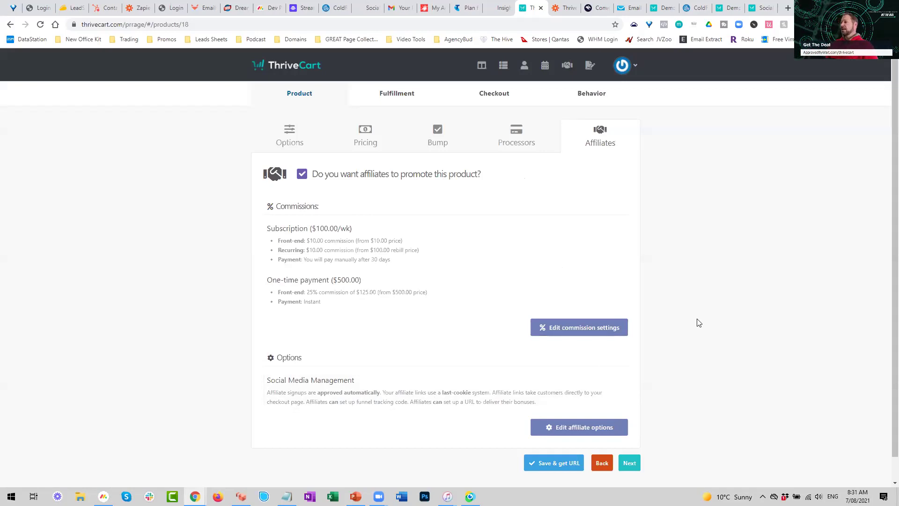
# Step: Scroll down the Affiliates step to review the $10 and 25% commission settings
pyautogui.scroll(-1, 605, 419)
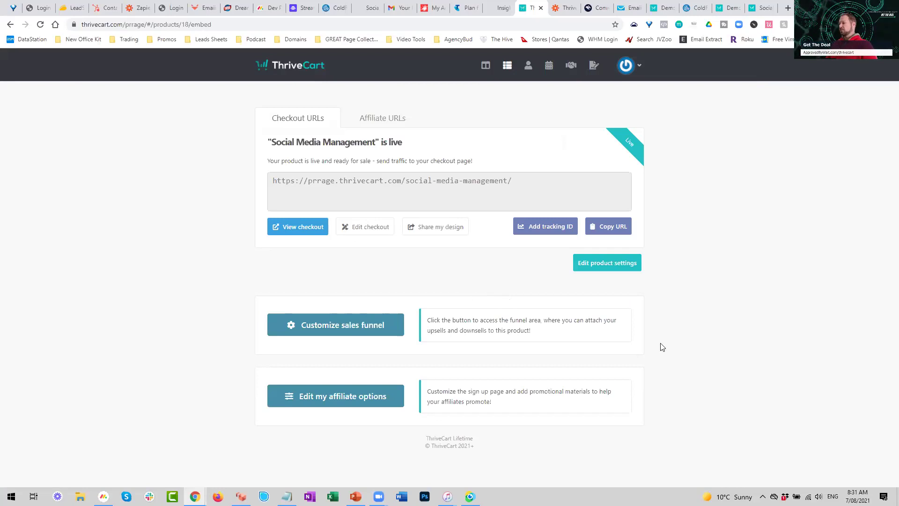
# Step: Copy the Social Media Management affiliate sign-up URL from the Affiliate sign up dialog, then close it
pyautogui.click(317, 398)
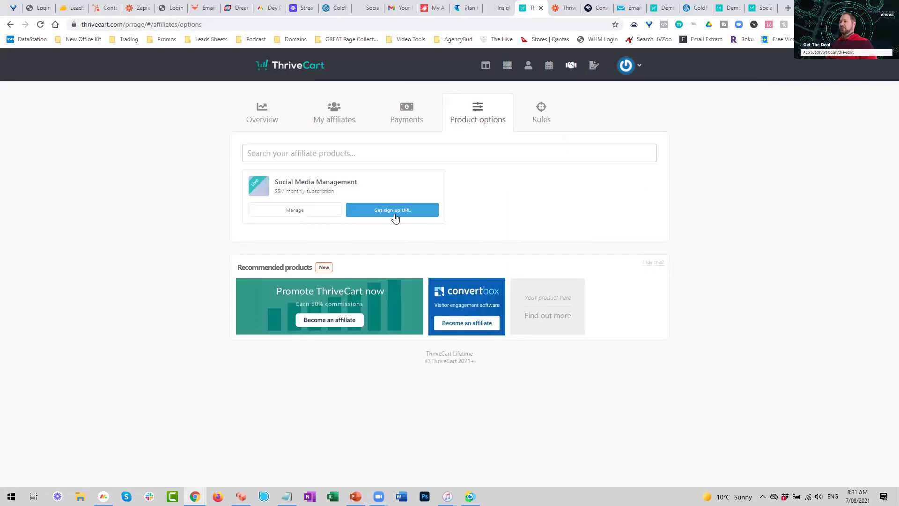
pyautogui.click(396, 212)
pyautogui.moveTo(341, 208); pyautogui.dragTo(496, 213)
pyautogui.click(474, 211)
pyautogui.click(474, 210)
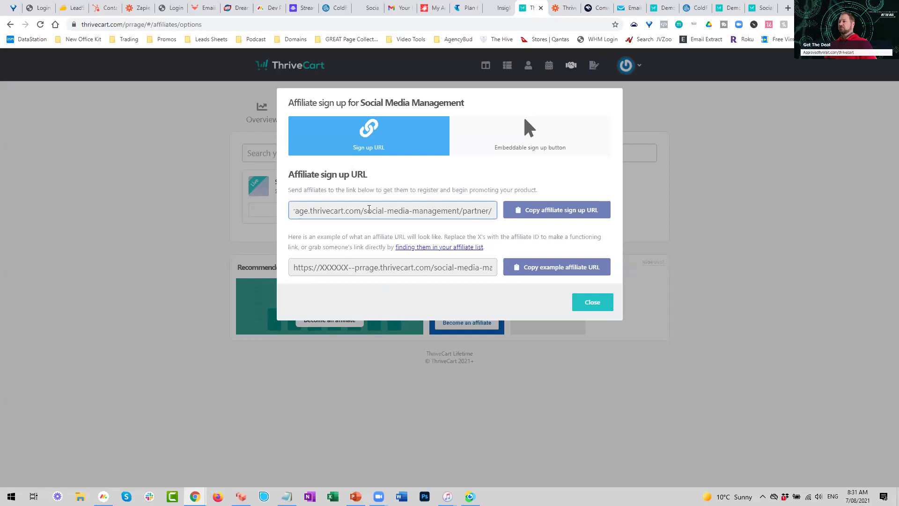
pyautogui.click(330, 210)
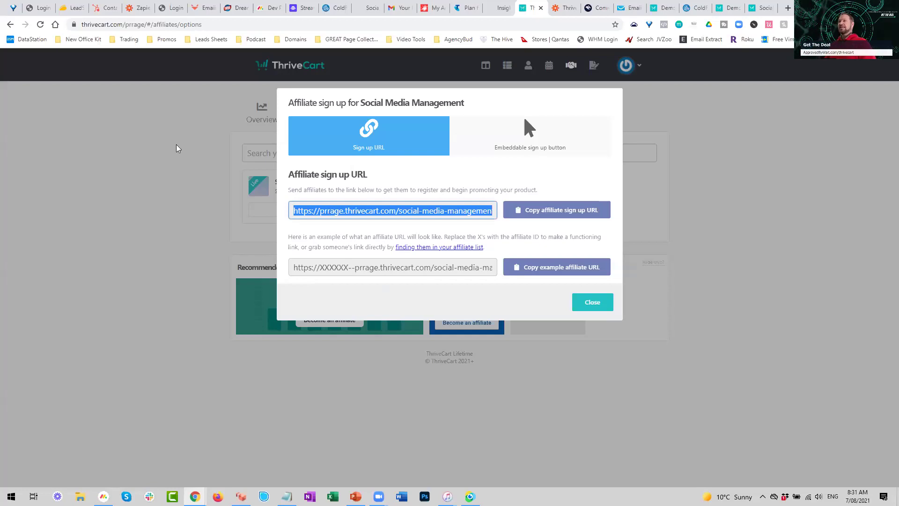
pyautogui.press('super+c')
pyautogui.click(358, 213)
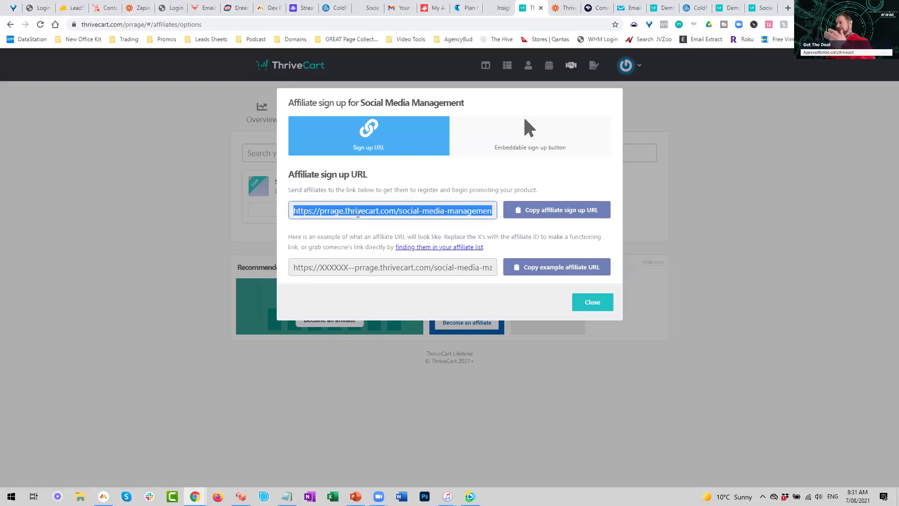
pyautogui.click(600, 304)
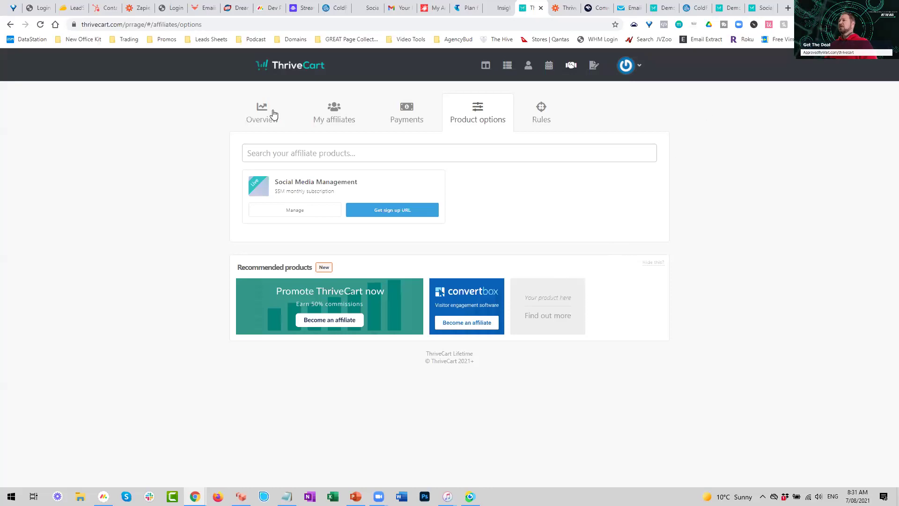
# Step: Return to the Products list, where Social Media Management is listed first as Live
pyautogui.click(508, 65)
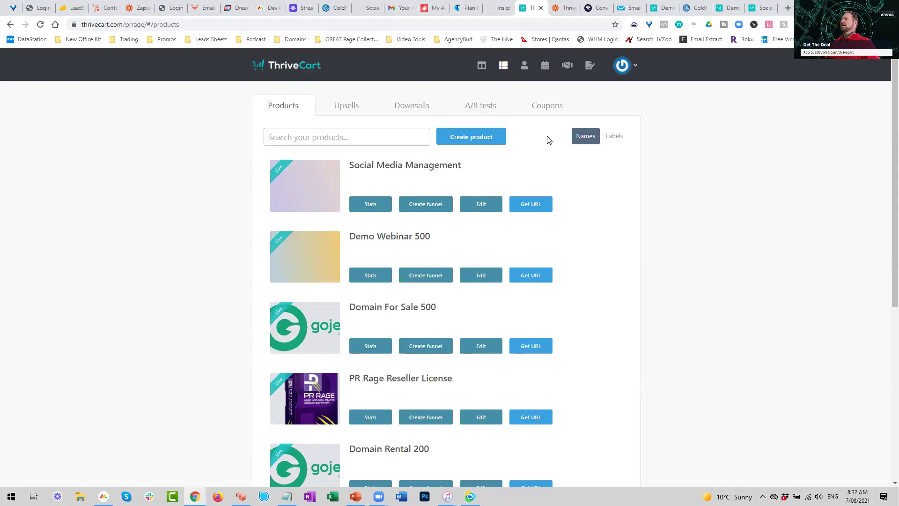
# Step: On the Orders page, clear the old customer-name search and list orders from All time
pyautogui.click(525, 67)
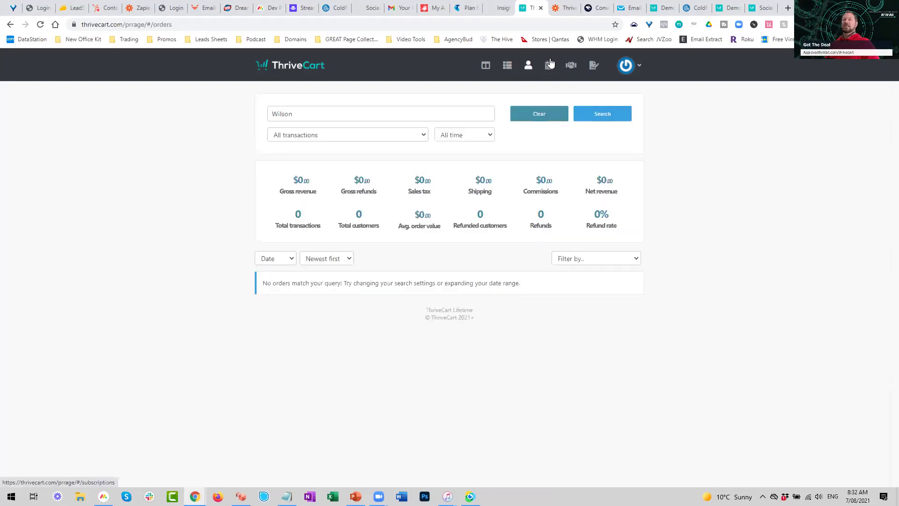
pyautogui.moveTo(308, 115); pyautogui.dragTo(256, 120)
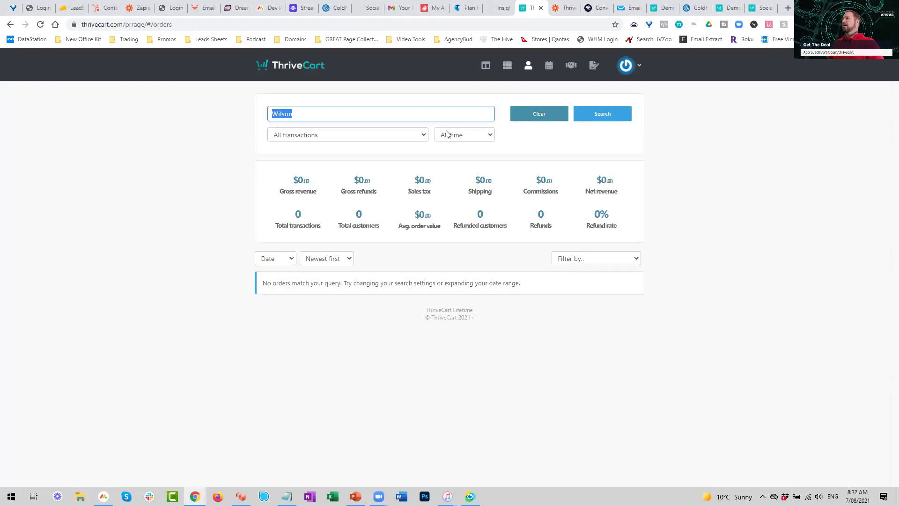
pyautogui.press('BackSpace')
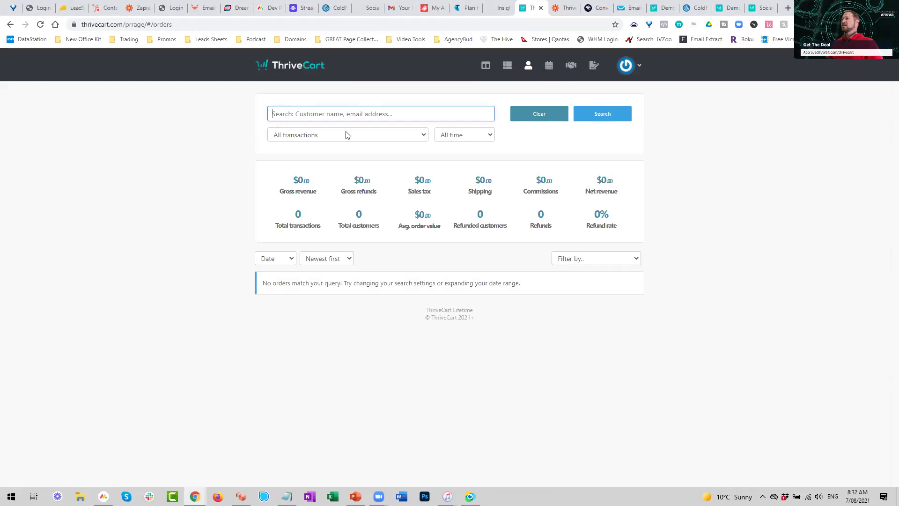
pyautogui.click(351, 134)
pyautogui.click(486, 137)
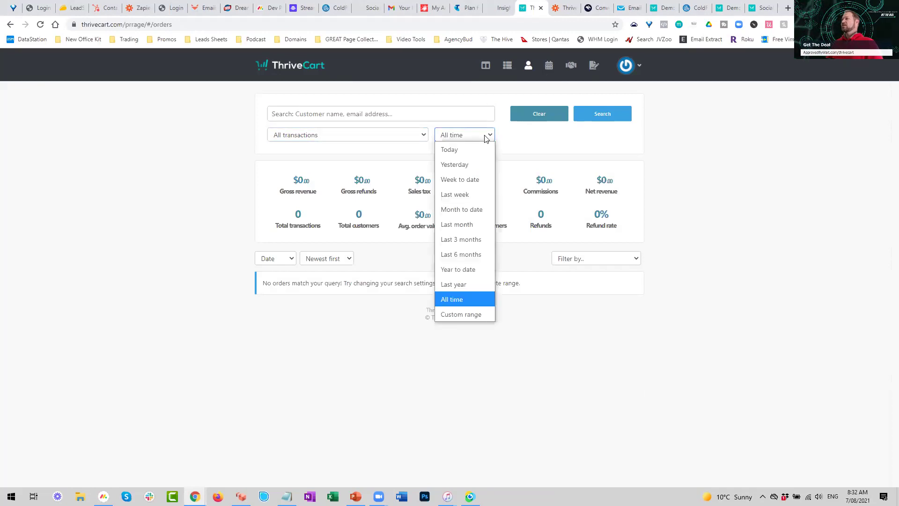
pyautogui.click(485, 137)
pyautogui.click(596, 120)
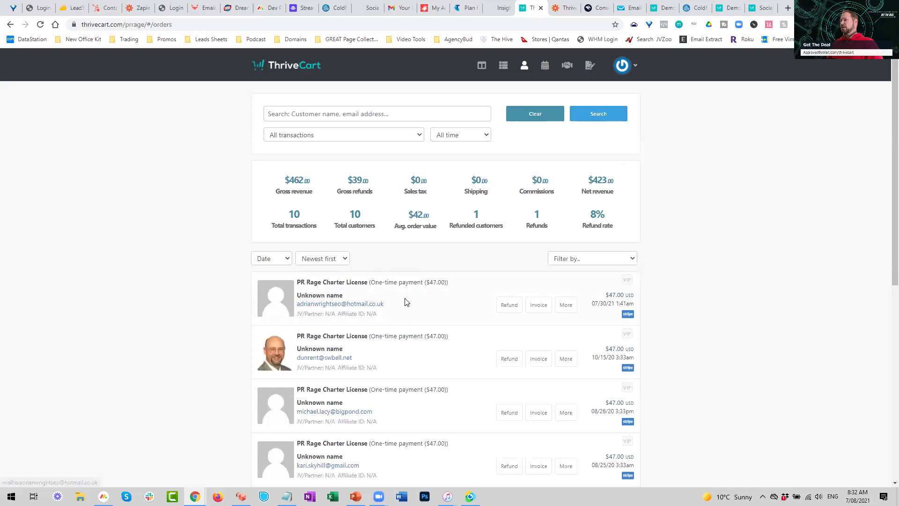
pyautogui.scroll(-1, 438, 271)
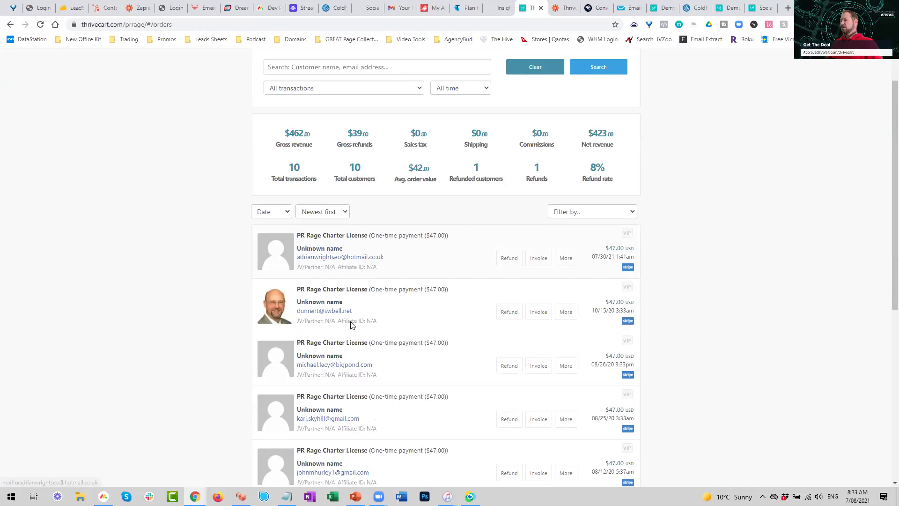
pyautogui.rightClick(304, 257)
pyautogui.click(532, 120)
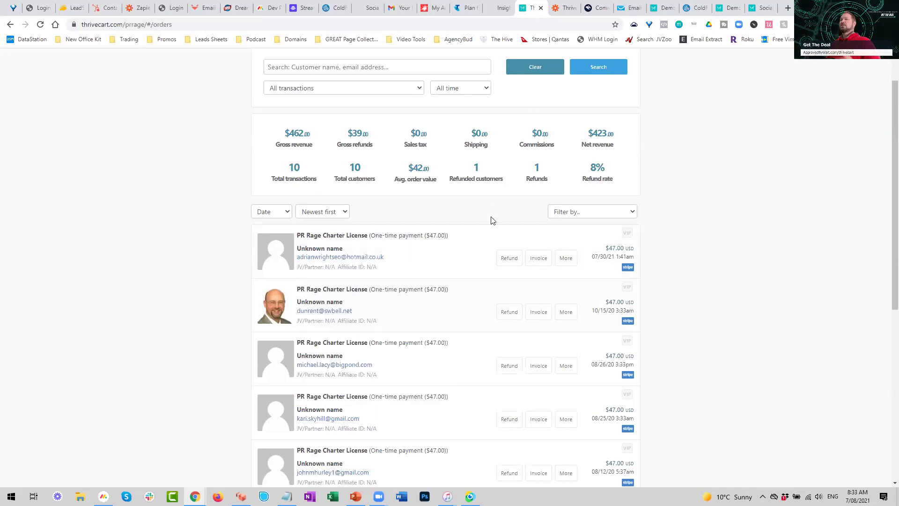
pyautogui.scroll(1, 492, 219)
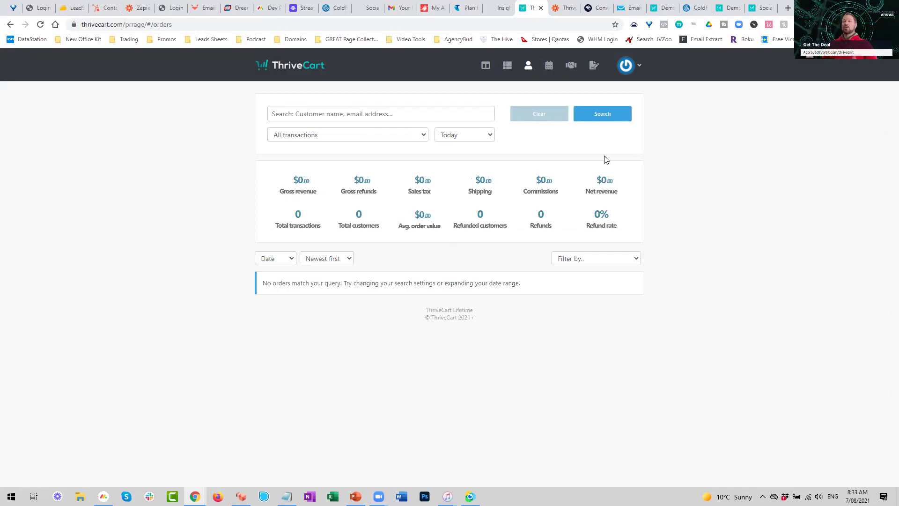
# Step: Search All time orders for the pasted customer e-mail, showing one $47 PR Rage Charter License order
pyautogui.click(400, 113)
pyautogui.hotkey('ctrl', 'v')
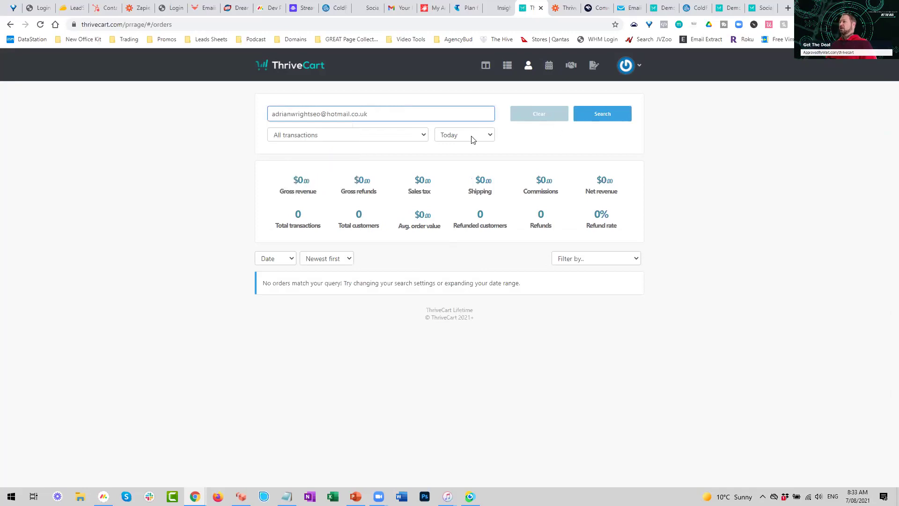
pyautogui.click(472, 136)
pyautogui.click(436, 279)
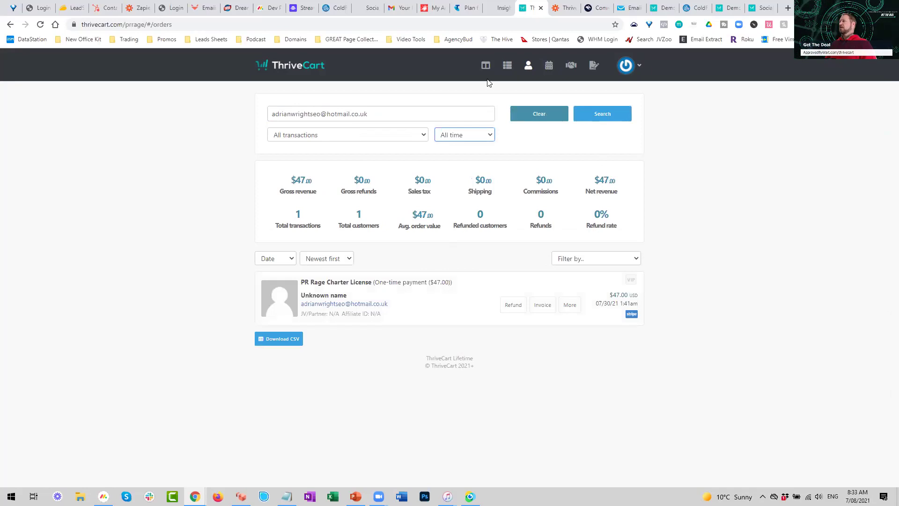
pyautogui.click(542, 152)
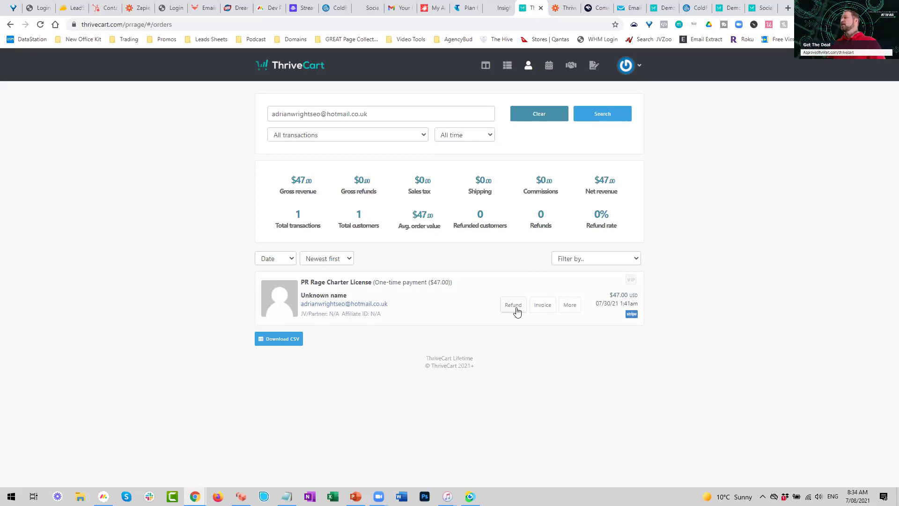
pyautogui.click(516, 309)
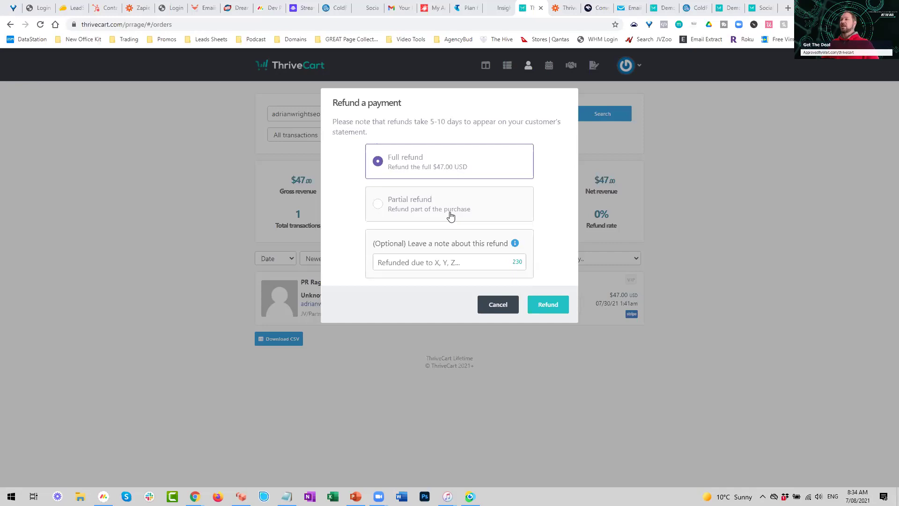
pyautogui.click(451, 214)
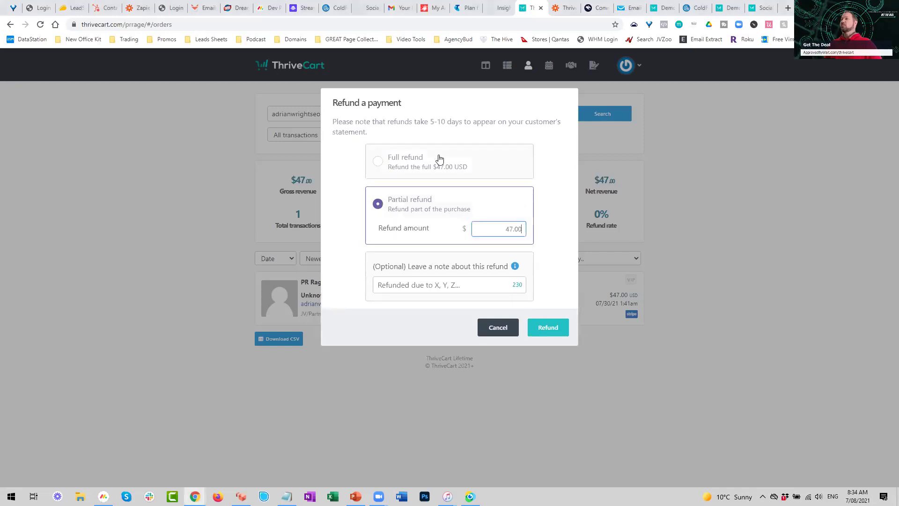
pyautogui.click(433, 173)
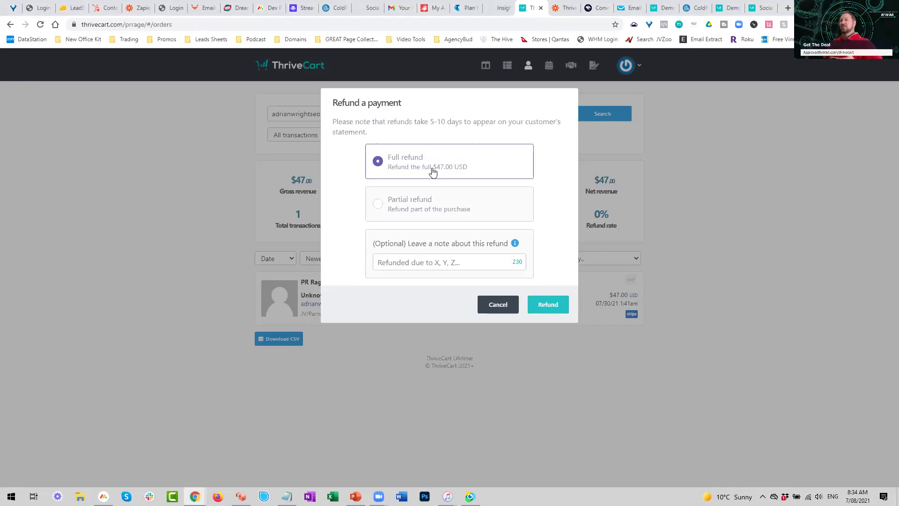
pyautogui.click(416, 215)
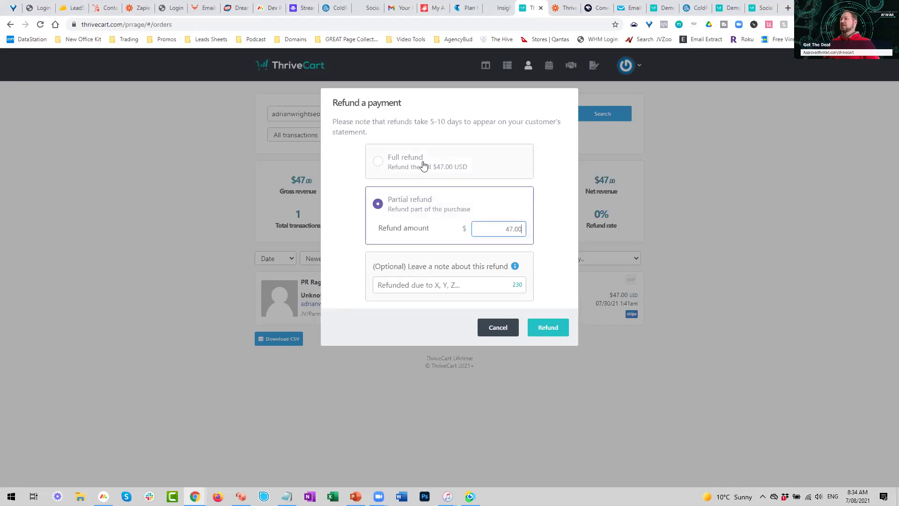
pyautogui.click(434, 173)
pyautogui.click(498, 304)
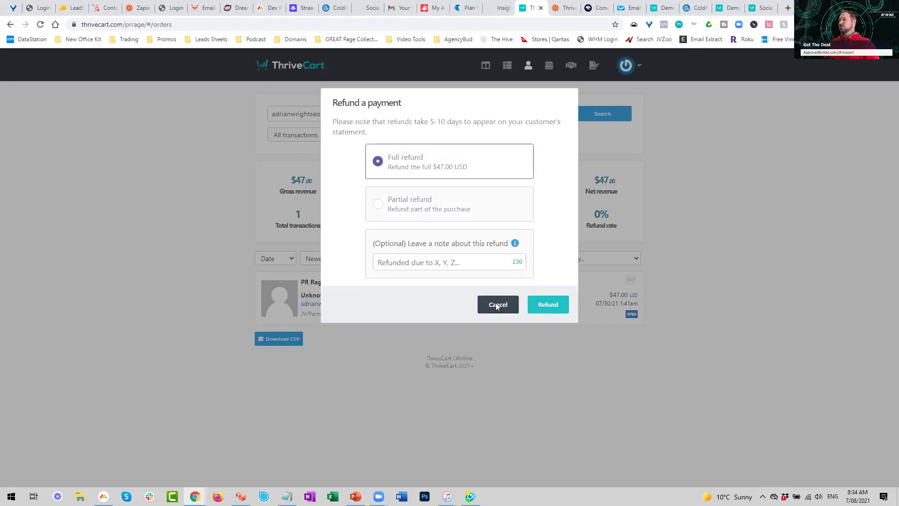
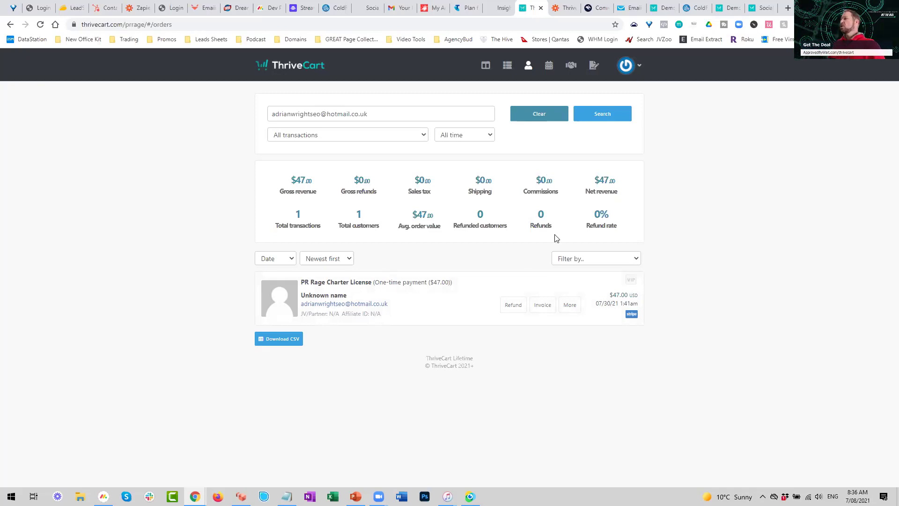
# Step: Clear the customer search, keep all transaction types, and list All time orders: 10 transactions, $462 gross
pyautogui.click(405, 140)
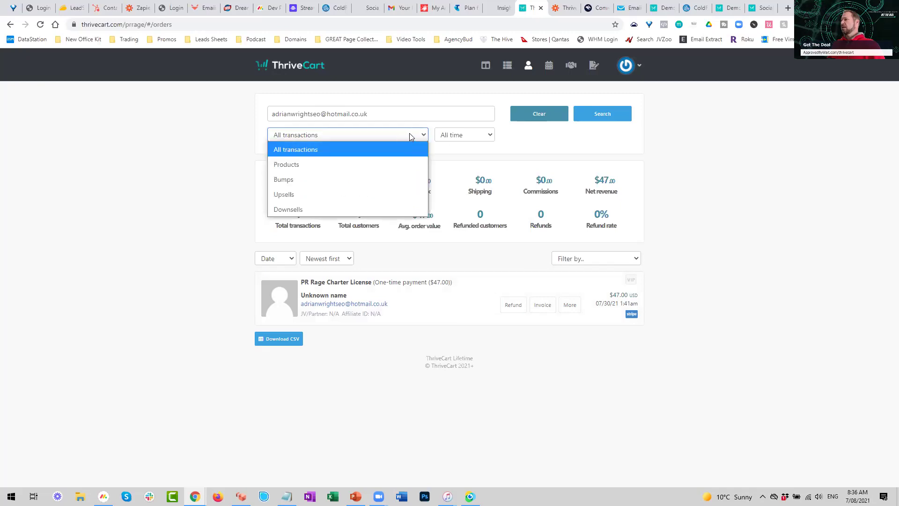
pyautogui.click(411, 136)
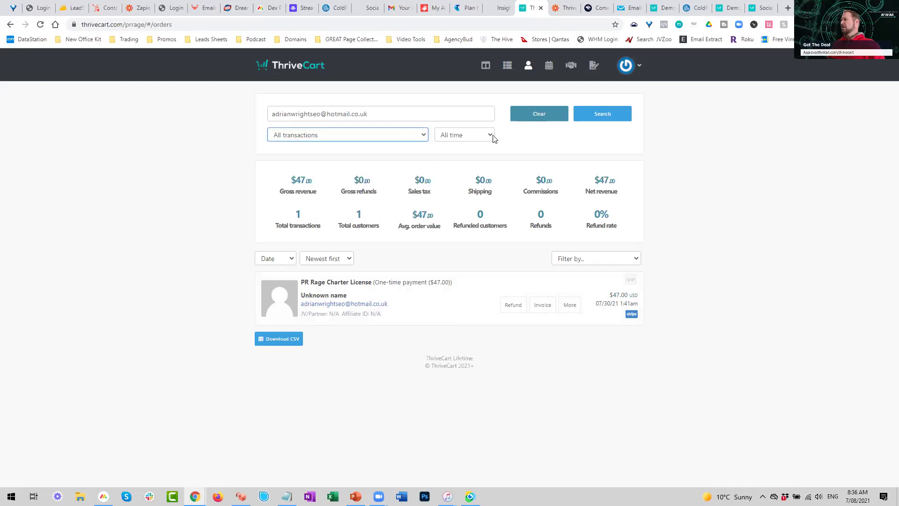
pyautogui.click(542, 118)
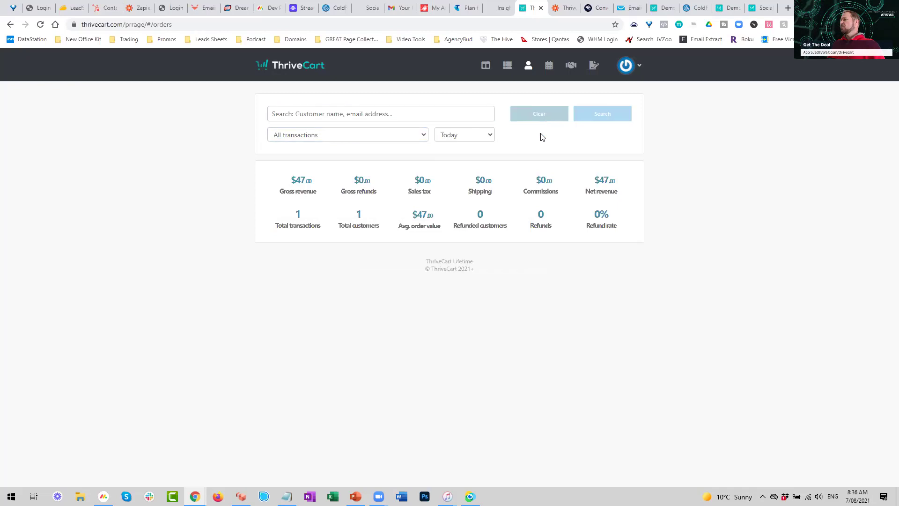
pyautogui.click(473, 136)
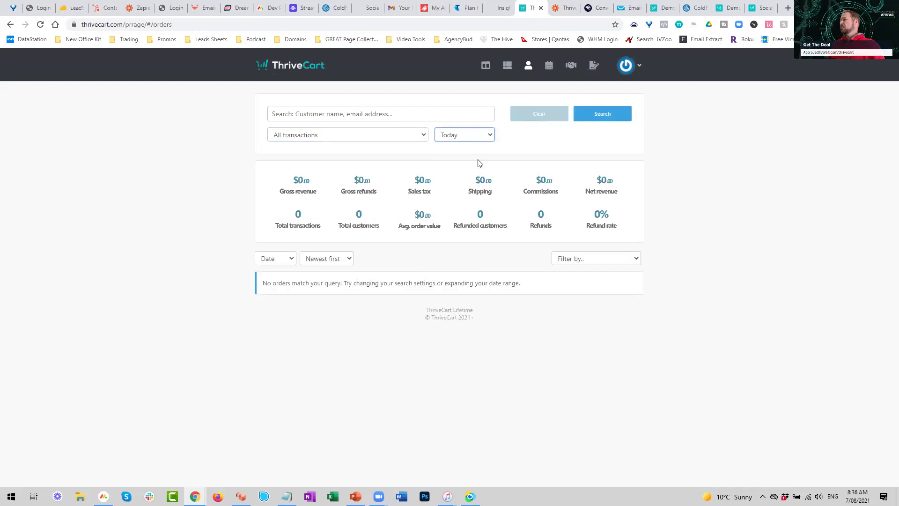
pyautogui.click(466, 301)
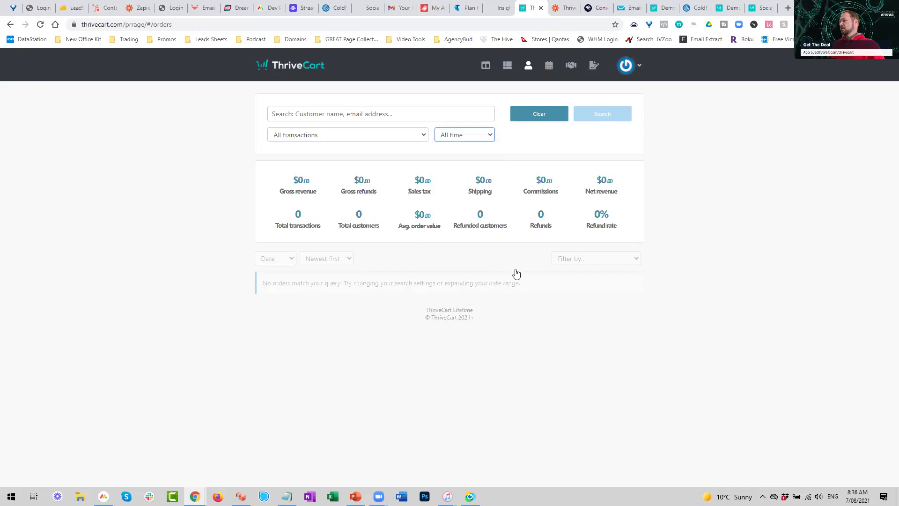
pyautogui.scroll(-3, 461, 277)
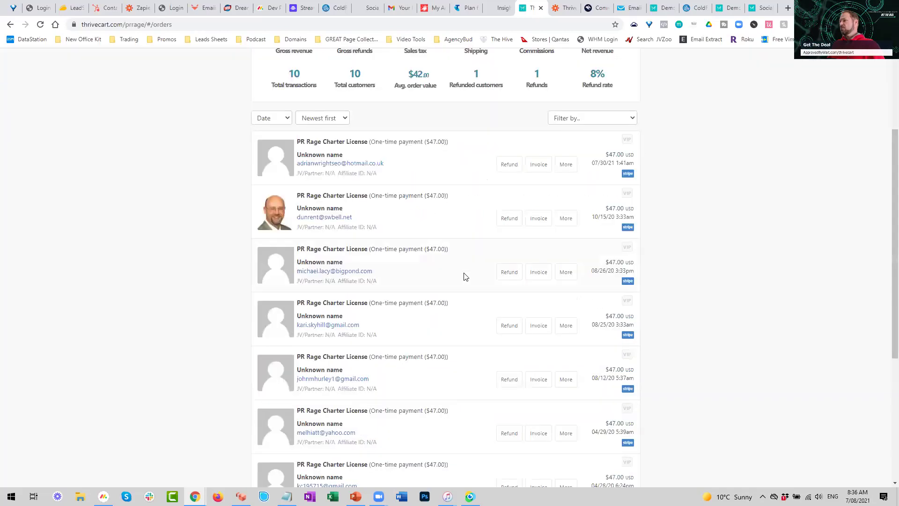
pyautogui.scroll(-1, 464, 277)
pyautogui.scroll(-1, 471, 276)
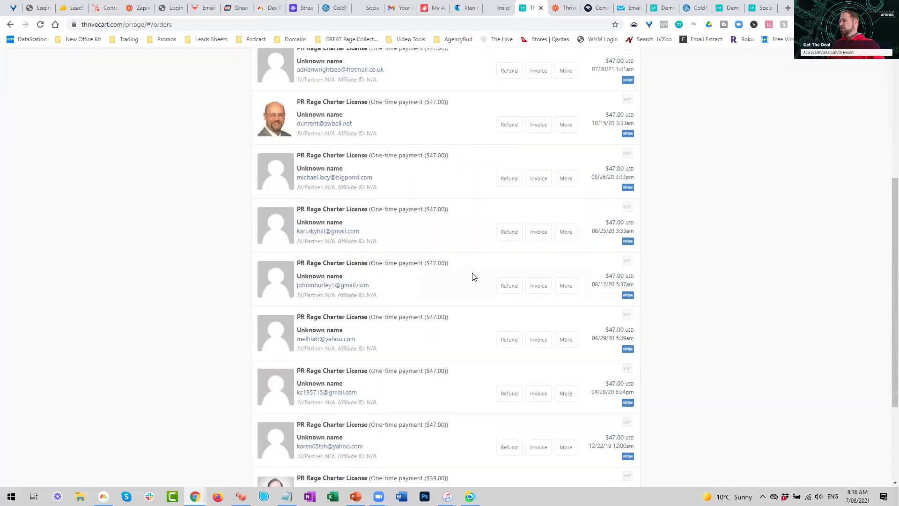
pyautogui.scroll(-3, 576, 432)
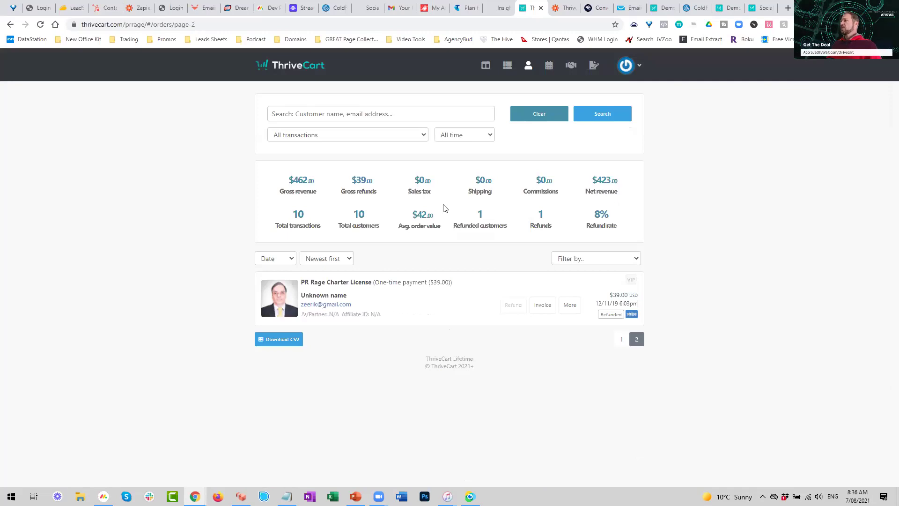
# Step: Sign out, then sign back in with a different saved account from Chrome's autofill
pyautogui.click(631, 68)
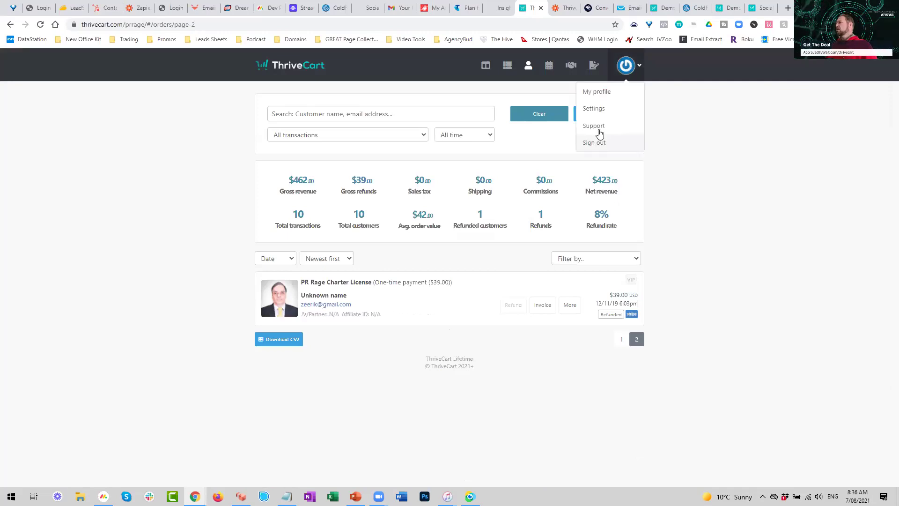
pyautogui.click(593, 144)
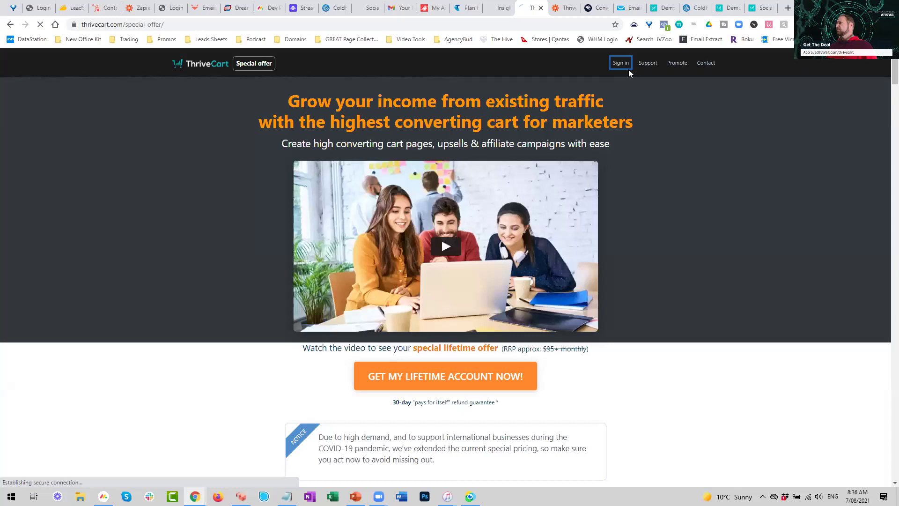
pyautogui.click(628, 68)
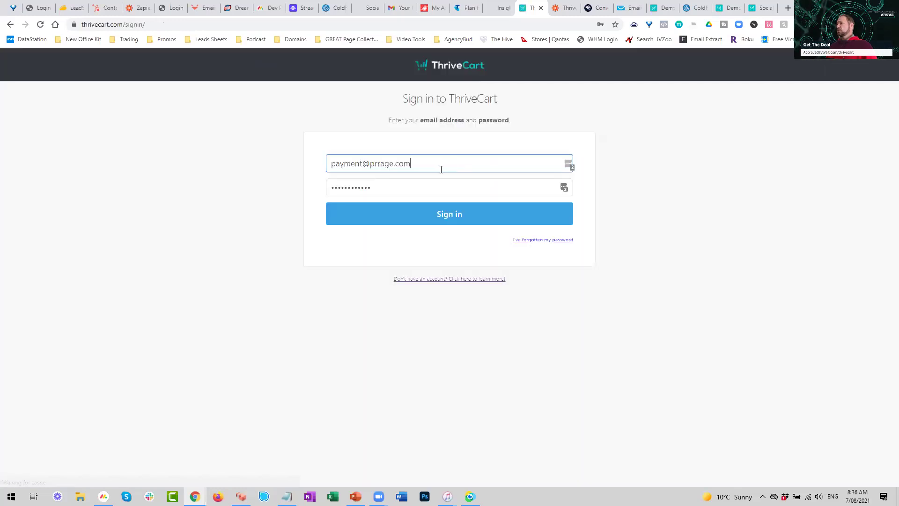
pyautogui.click(441, 170)
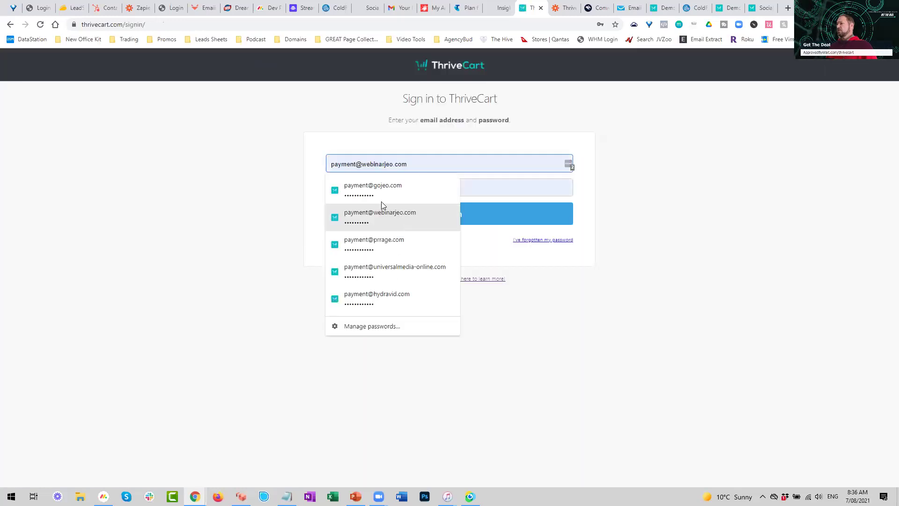
pyautogui.click(380, 189)
pyautogui.click(456, 207)
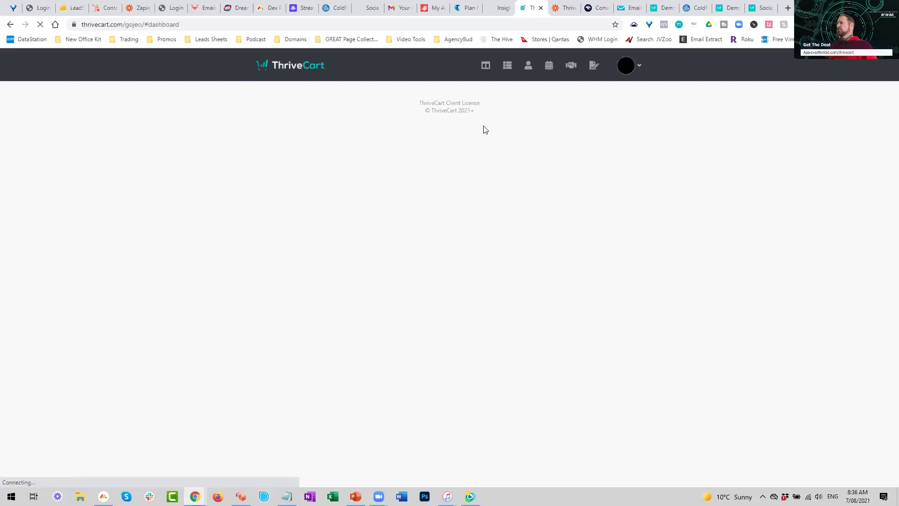
# Step: Open the Pursue Reach Cold Email Yearly ($39/year) subscription from the orders and close it unchanged
pyautogui.click(523, 68)
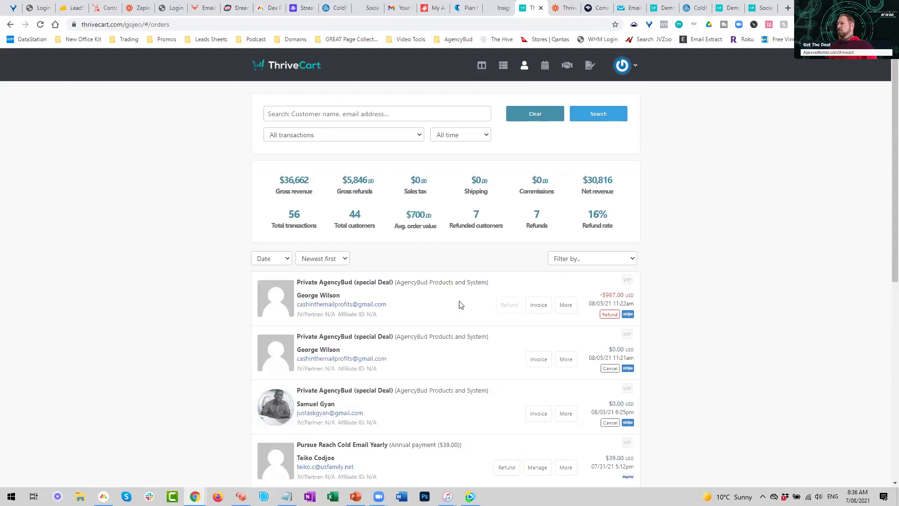
pyautogui.scroll(-1, 462, 268)
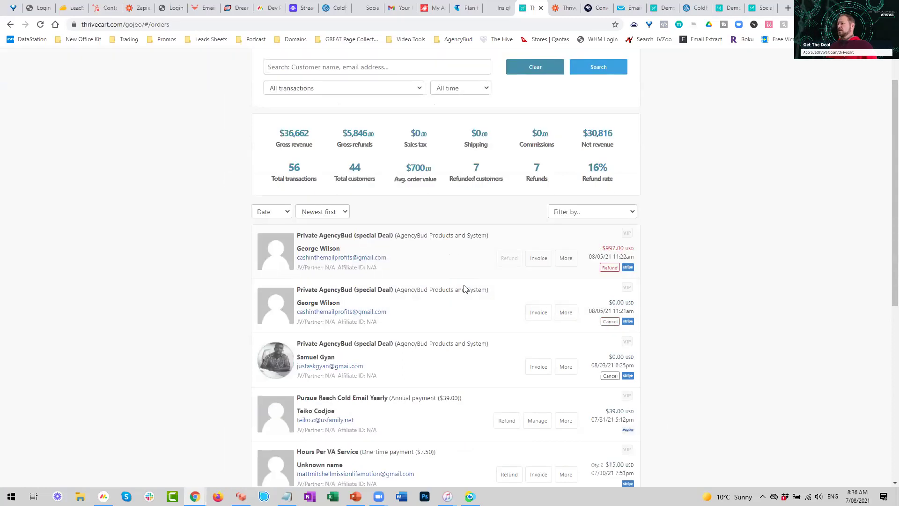
pyautogui.scroll(-1, 449, 258)
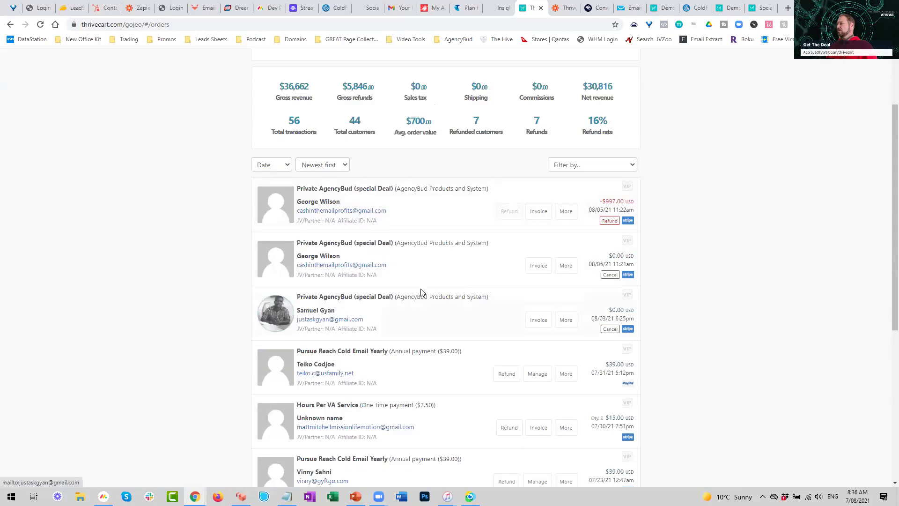
pyautogui.scroll(-1, 531, 347)
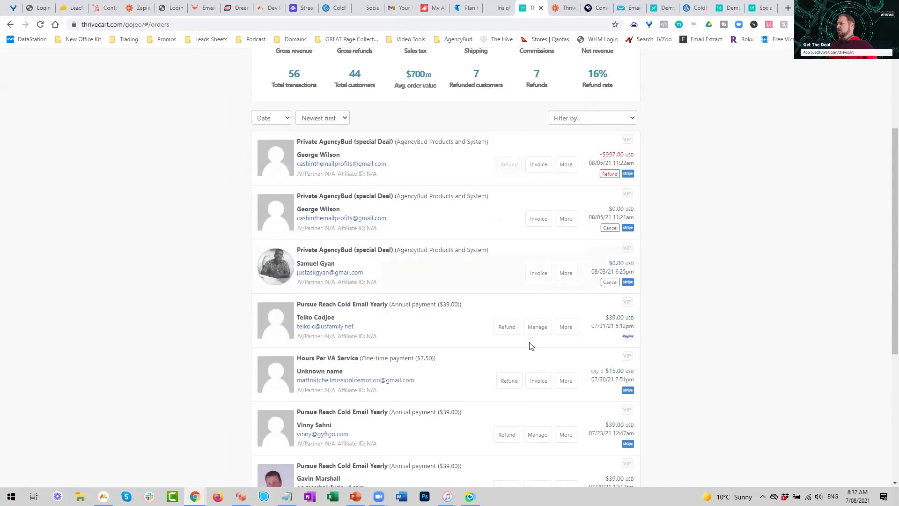
pyautogui.click(566, 327)
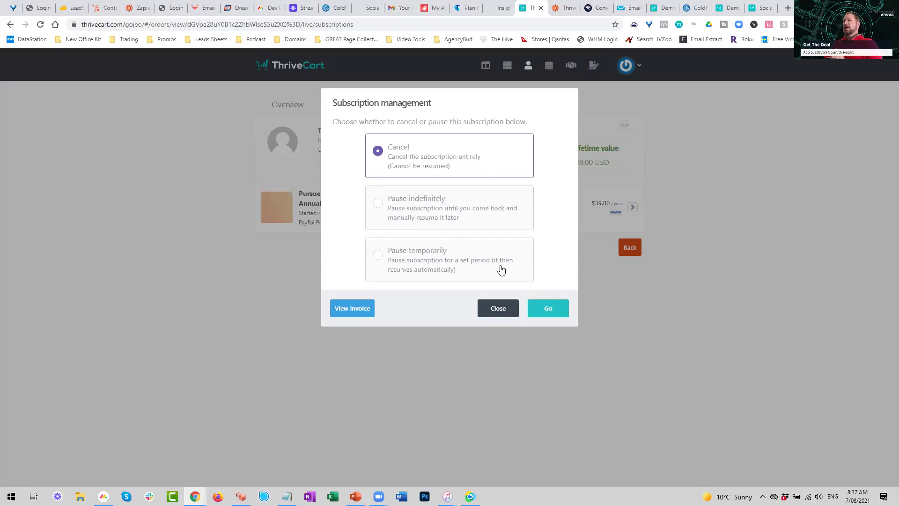
pyautogui.click(497, 308)
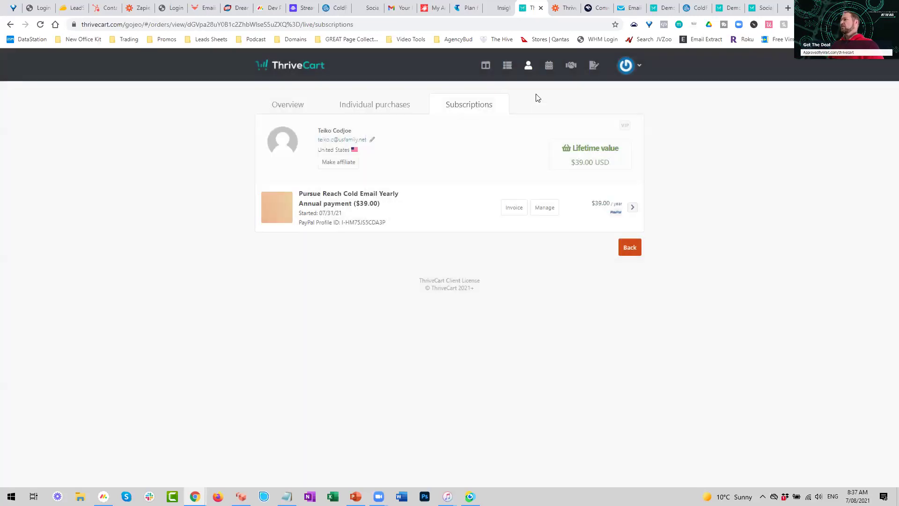
# Step: Look through the Products, Upsells, Downsells and A/B tests lists, ending on Upsells
pyautogui.click(511, 65)
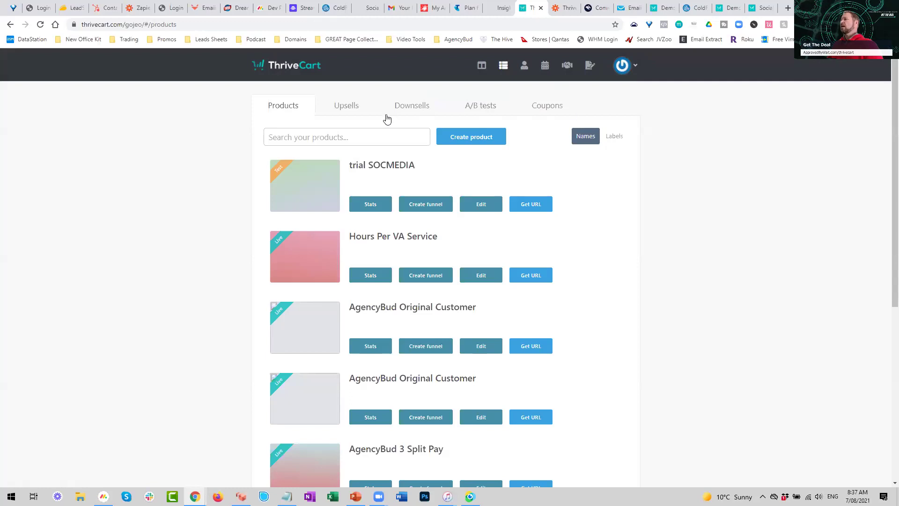
pyautogui.click(354, 111)
pyautogui.click(414, 108)
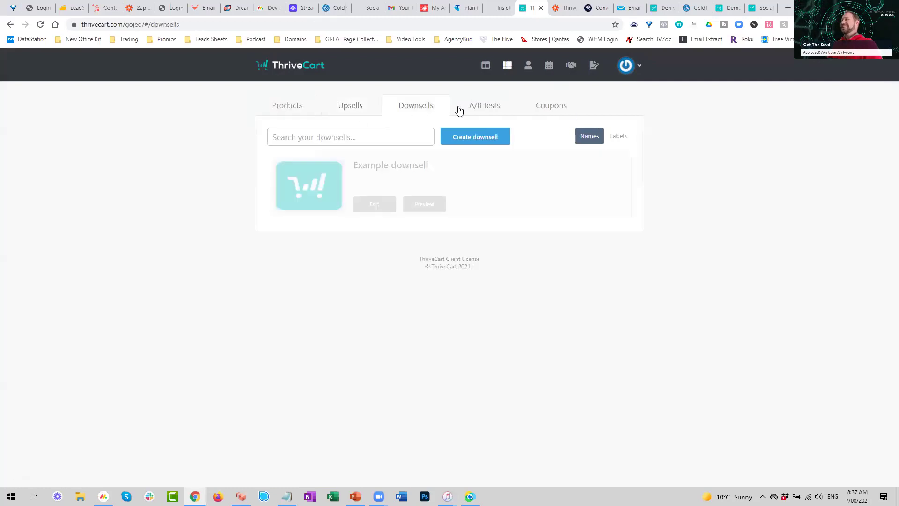
pyautogui.click(486, 111)
pyautogui.click(352, 121)
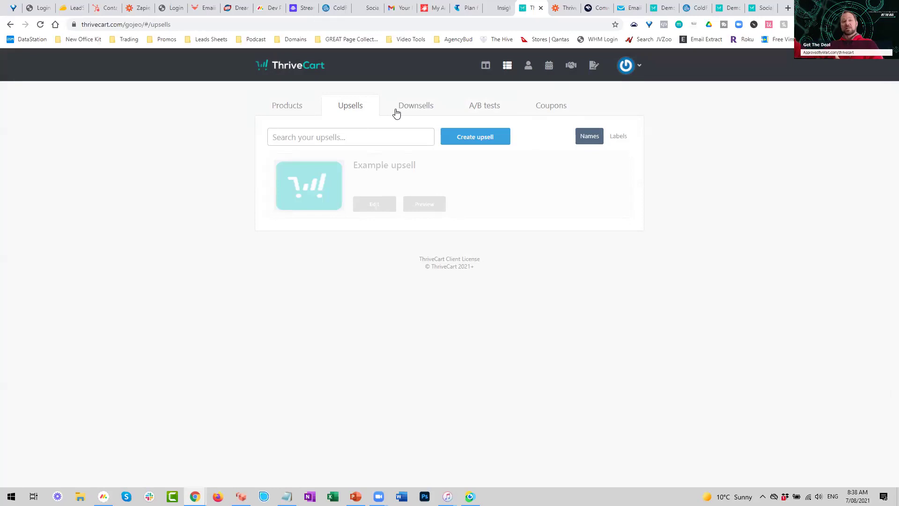
# Step: Create a new digital upsell, which is listed as Untitled upsell
pyautogui.click(459, 141)
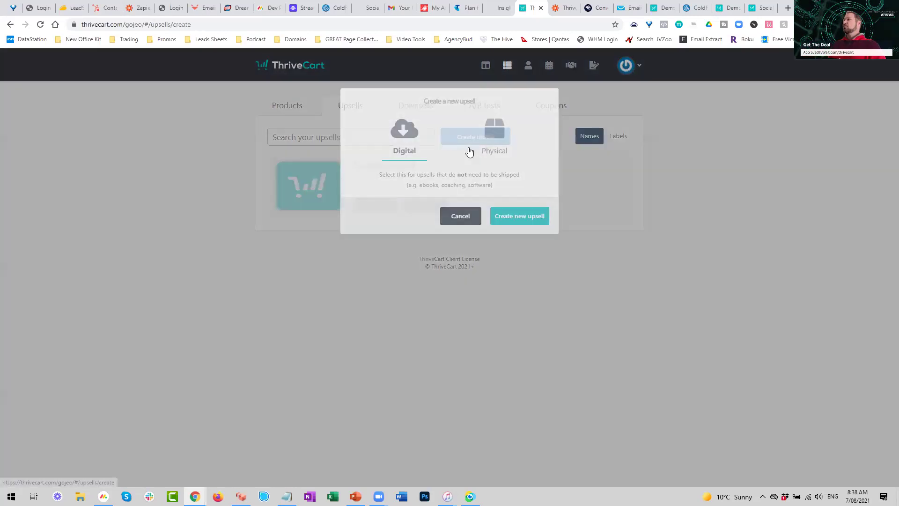
pyautogui.click(509, 218)
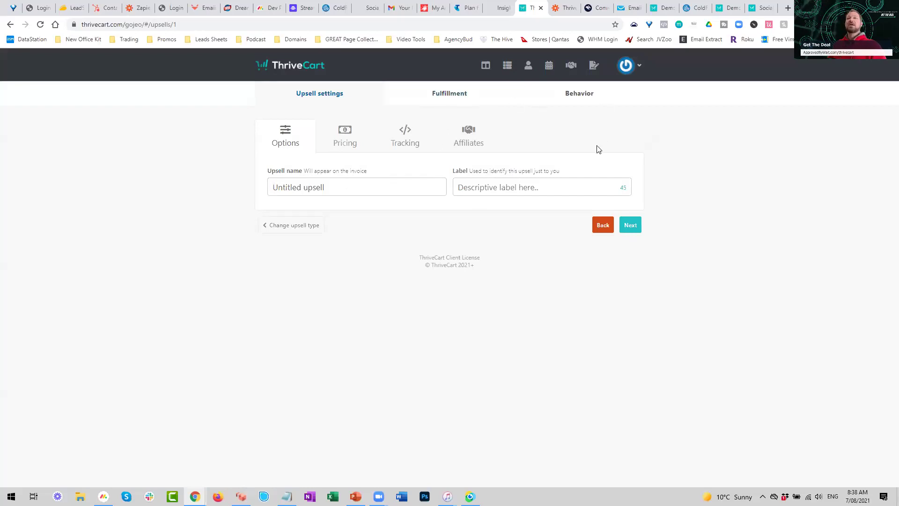
pyautogui.click(606, 225)
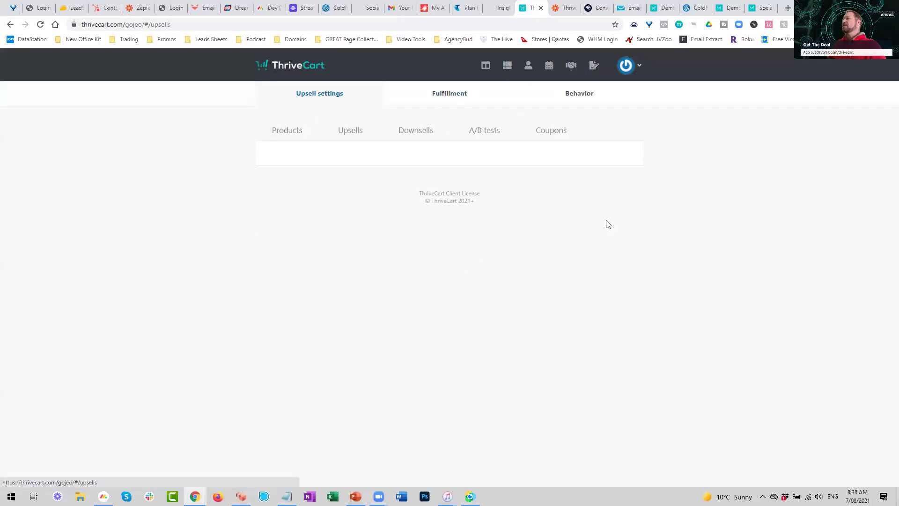
# Step: Browse the Downsells, Upsells and A/B tests lists, then move to the Coupons list
pyautogui.click(415, 110)
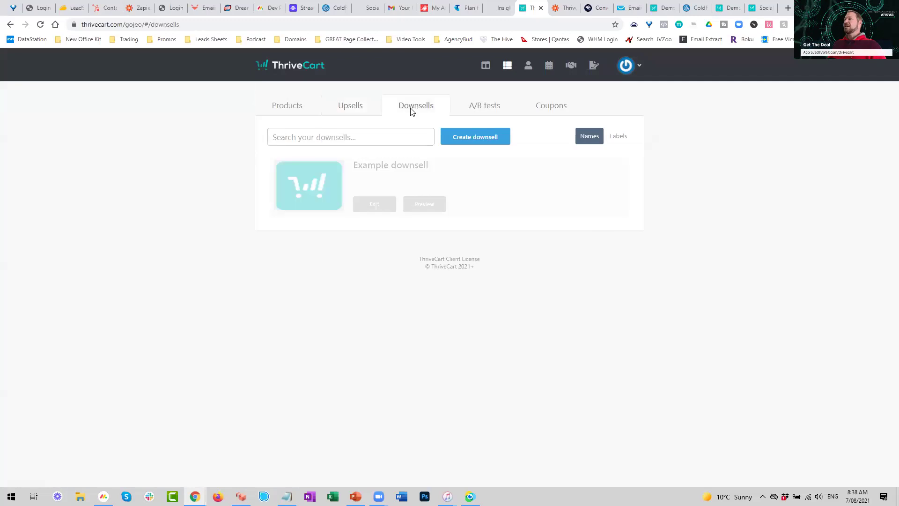
pyautogui.click(362, 110)
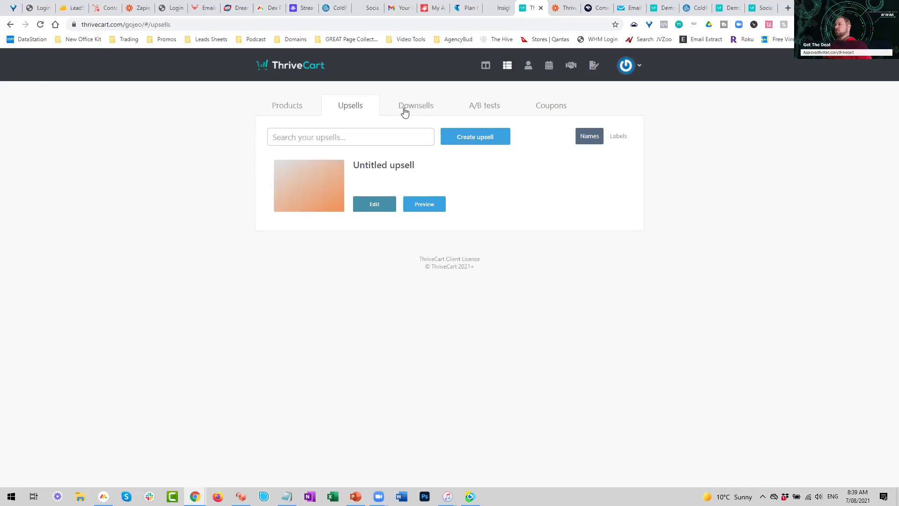
pyautogui.click(487, 112)
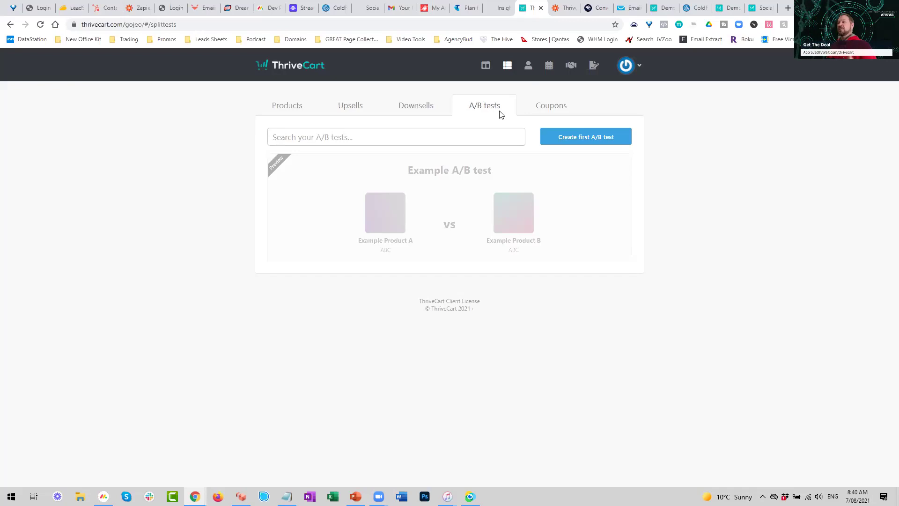
pyautogui.click(545, 107)
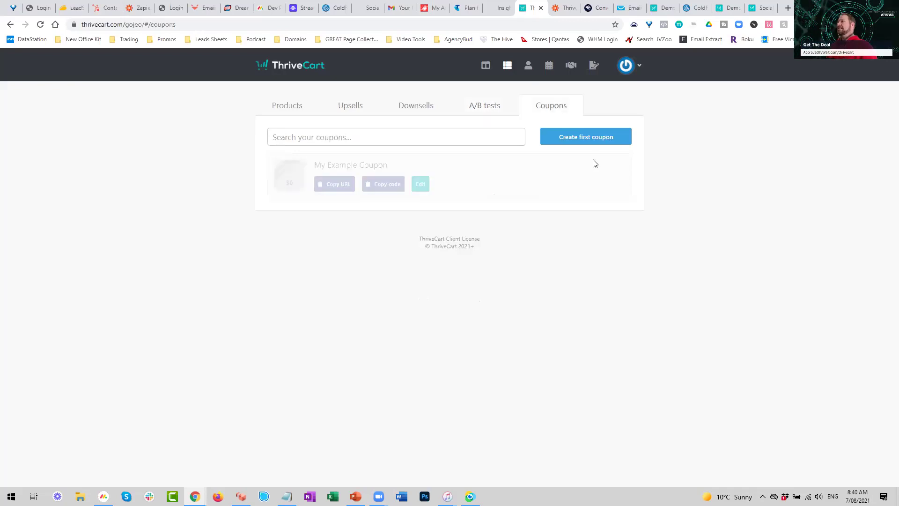
# Step: Create the first coupon named 'Nix Setup Fee' with code NOSETUP and status Enabled
pyautogui.click(554, 140)
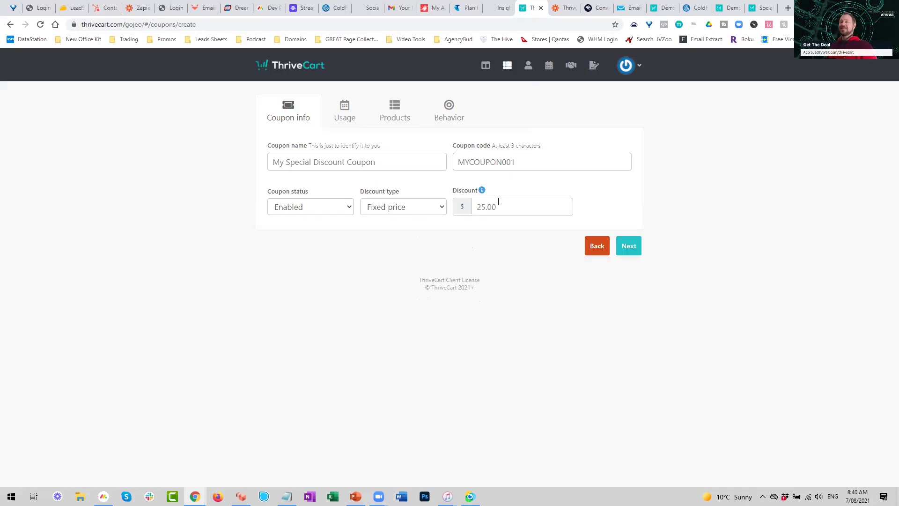
pyautogui.click(309, 168)
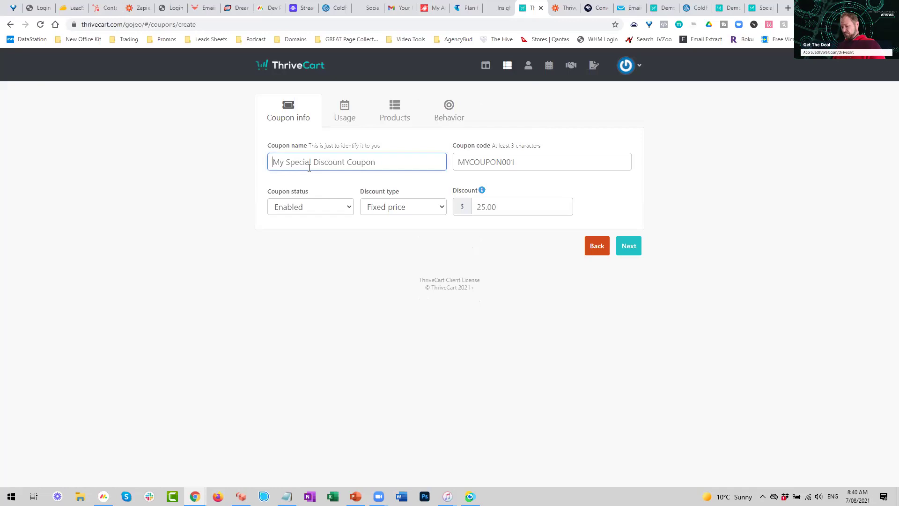
pyautogui.write('Nix Setu')
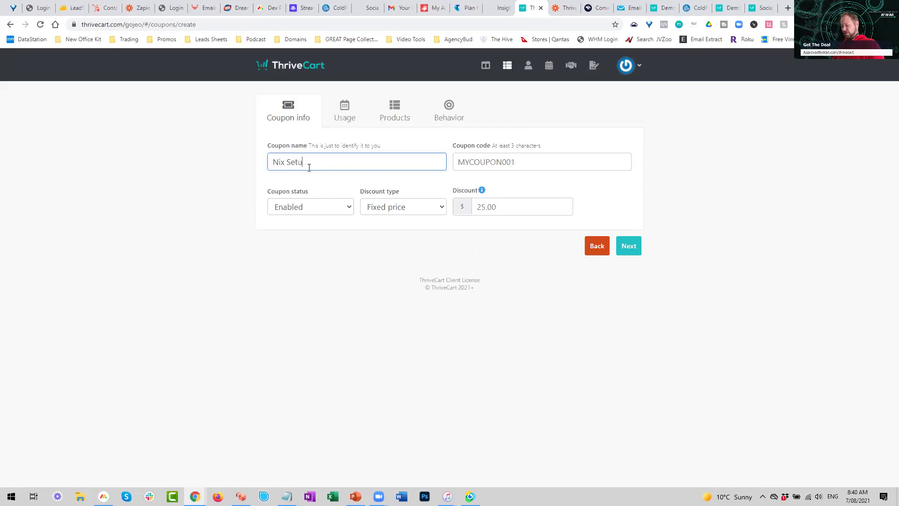
pyautogui.write('p Fee')
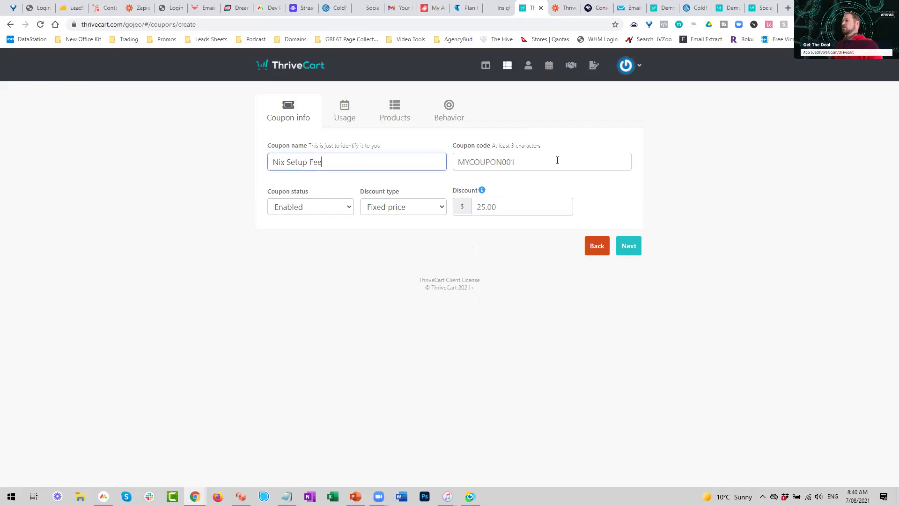
pyautogui.click(538, 159)
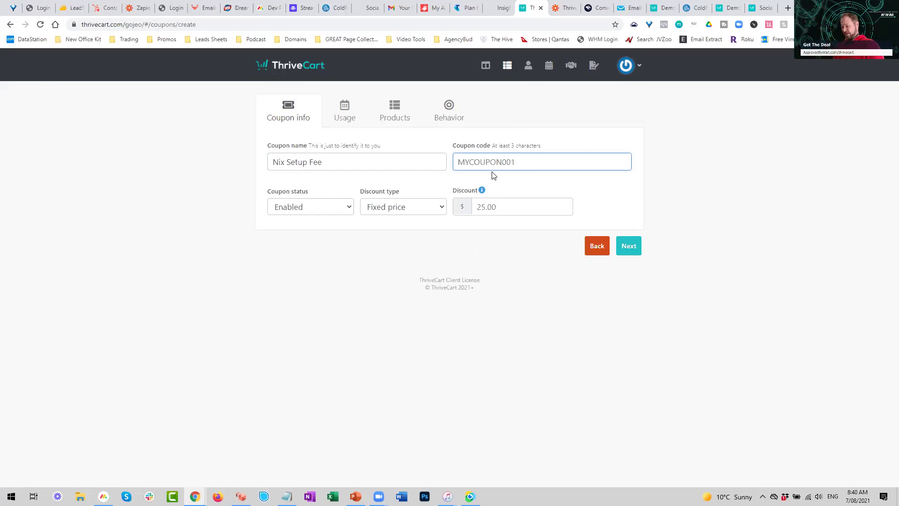
pyautogui.write('NOSETUP')
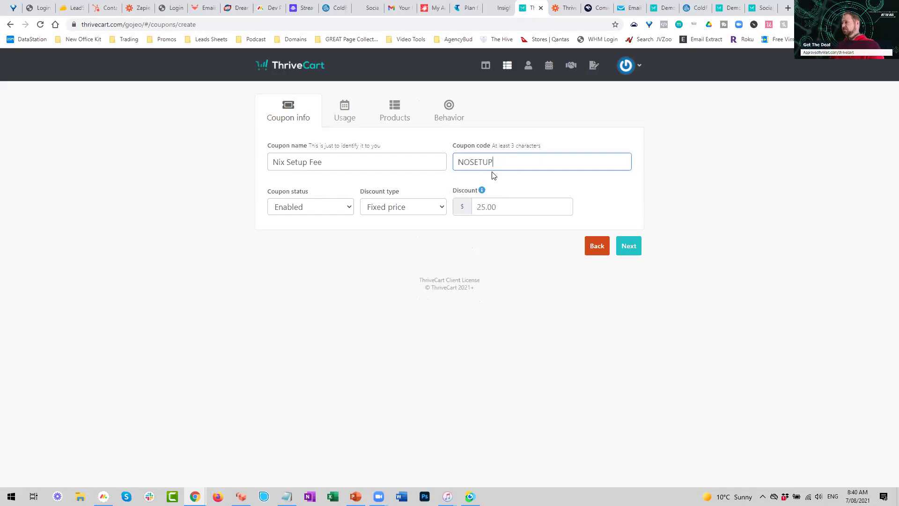
pyautogui.click(425, 182)
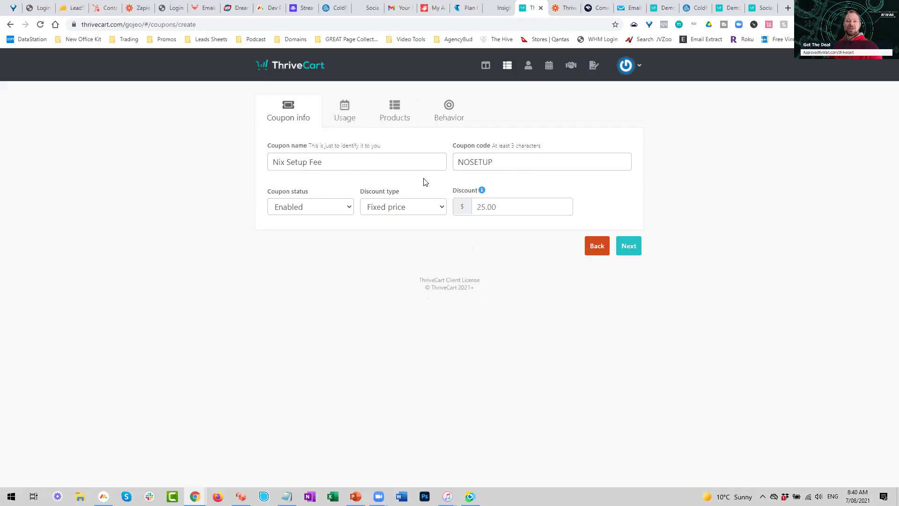
pyautogui.click(334, 207)
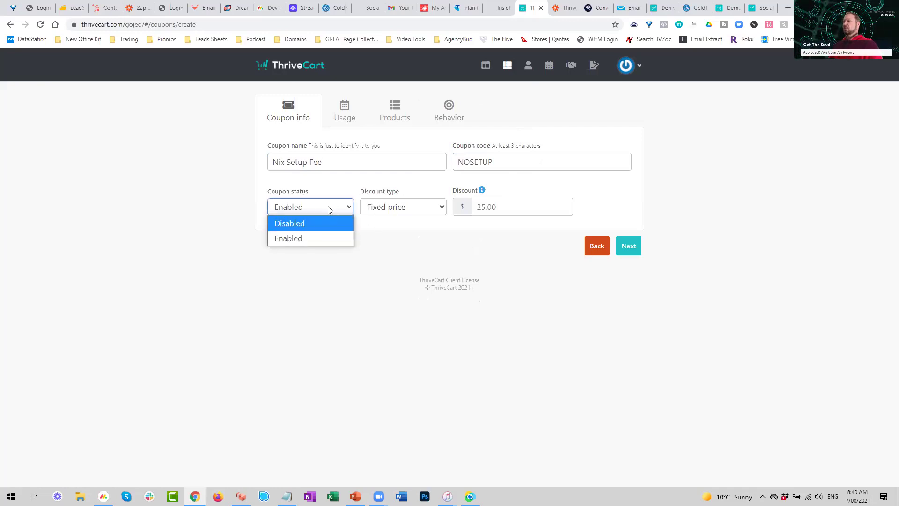
pyautogui.click(326, 237)
pyautogui.click(418, 207)
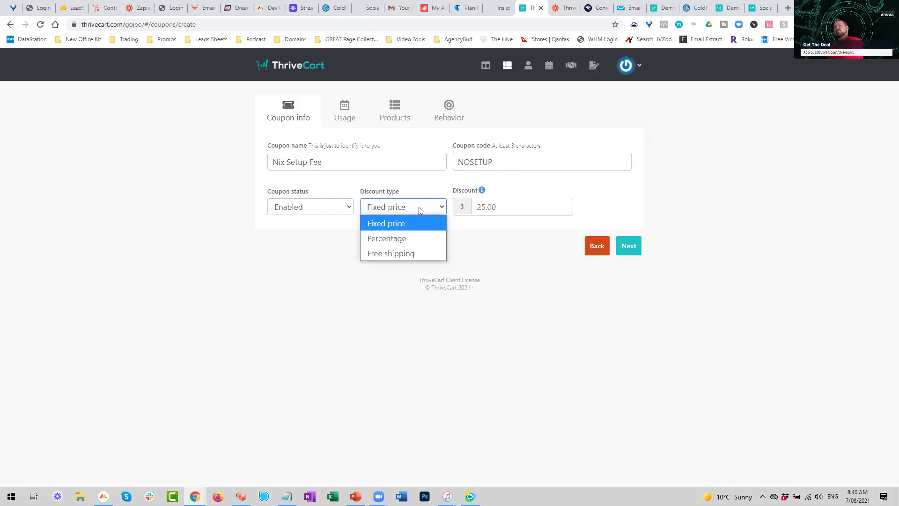
# Step: Try the Percentage discount type, turning recurring-payment discounting on and back off
pyautogui.click(426, 238)
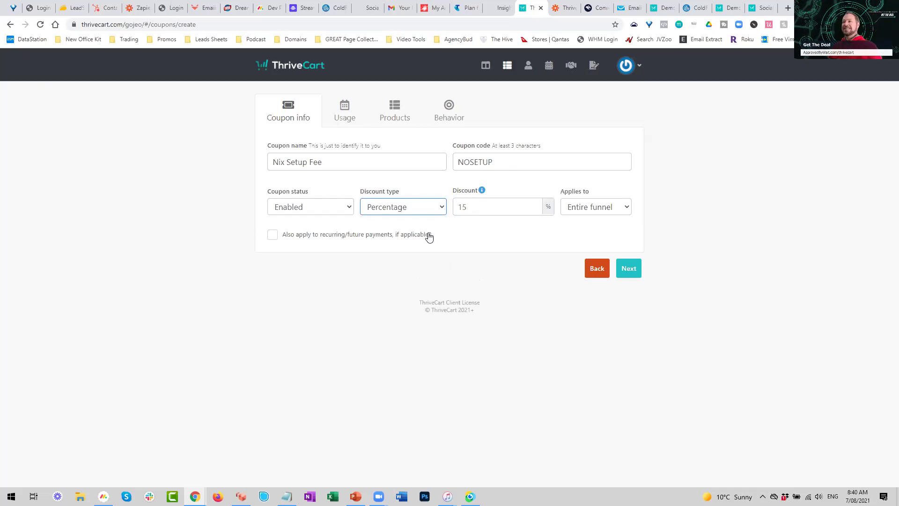
pyautogui.click(407, 210)
pyautogui.click(398, 239)
pyautogui.click(302, 236)
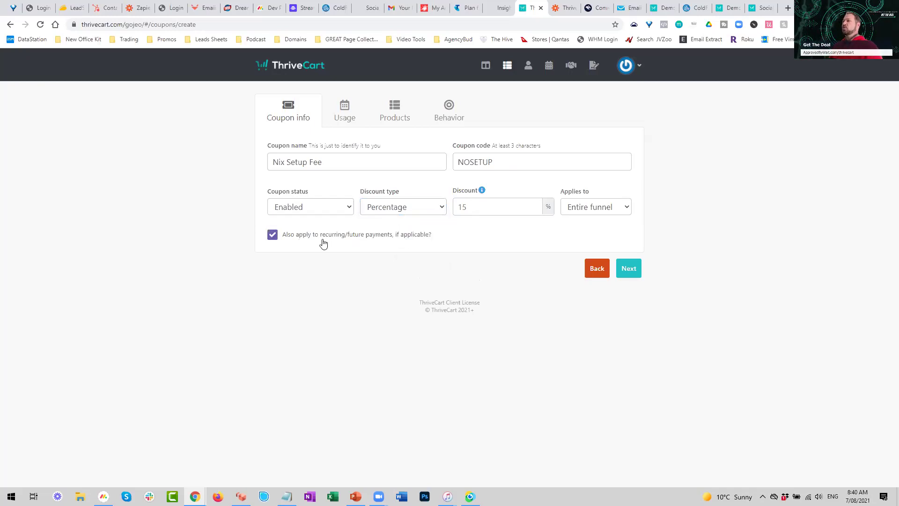
pyautogui.click(347, 240)
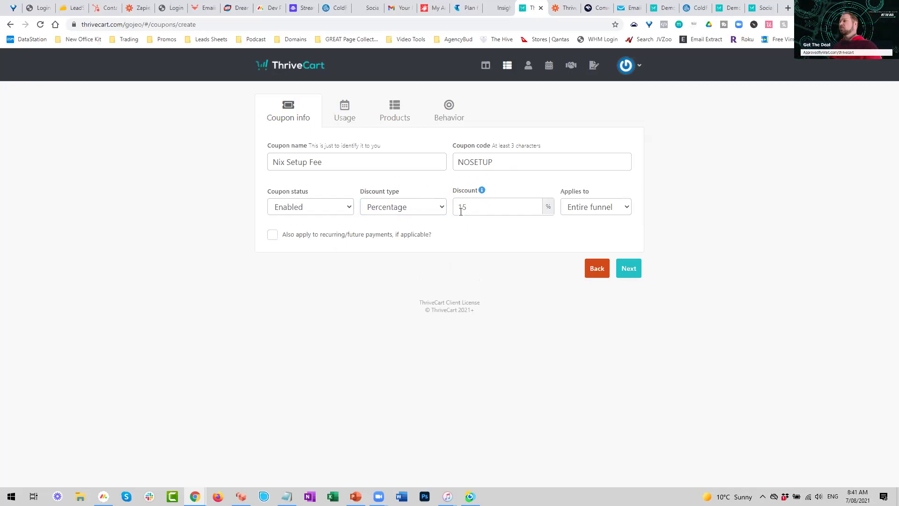
# Step: Return the discount type to Fixed price ($25.00) after trying Free shipping, and continue to Usage
pyautogui.click(429, 209)
pyautogui.click(396, 253)
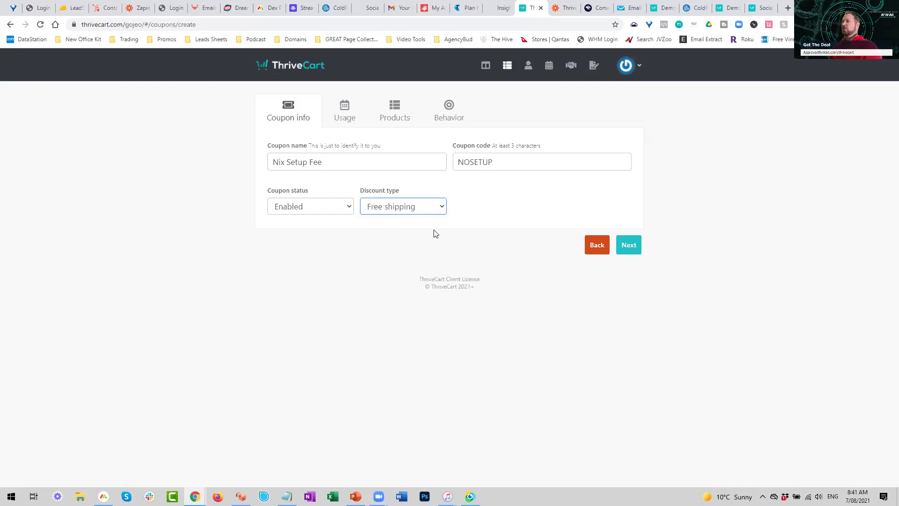
pyautogui.click(421, 206)
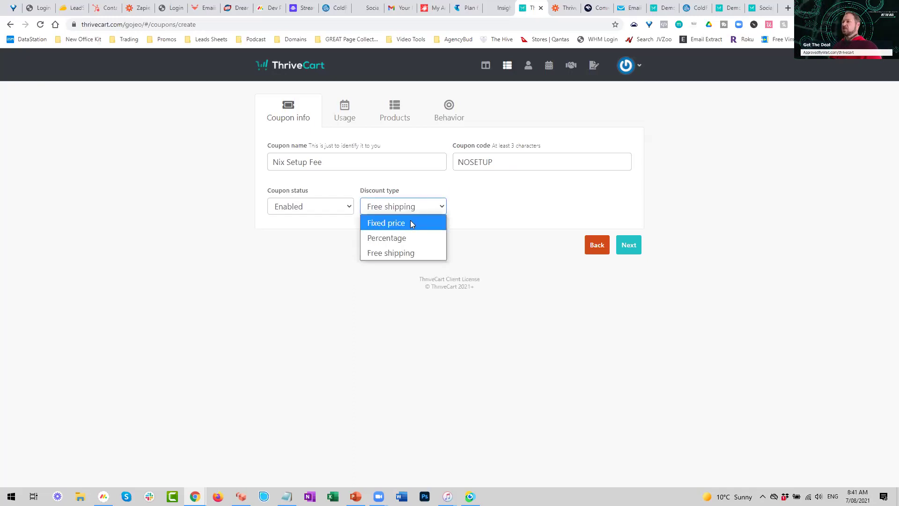
pyautogui.click(409, 237)
pyautogui.click(417, 211)
pyautogui.click(414, 227)
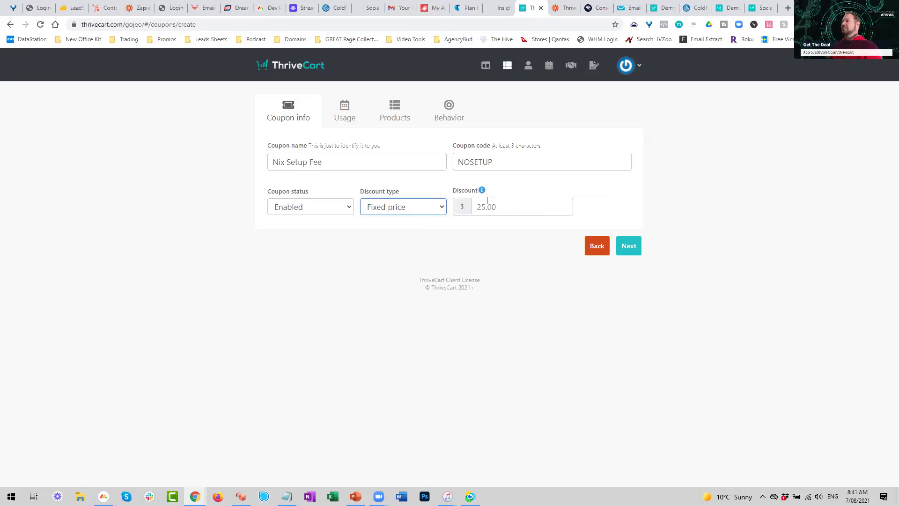
pyautogui.click(638, 249)
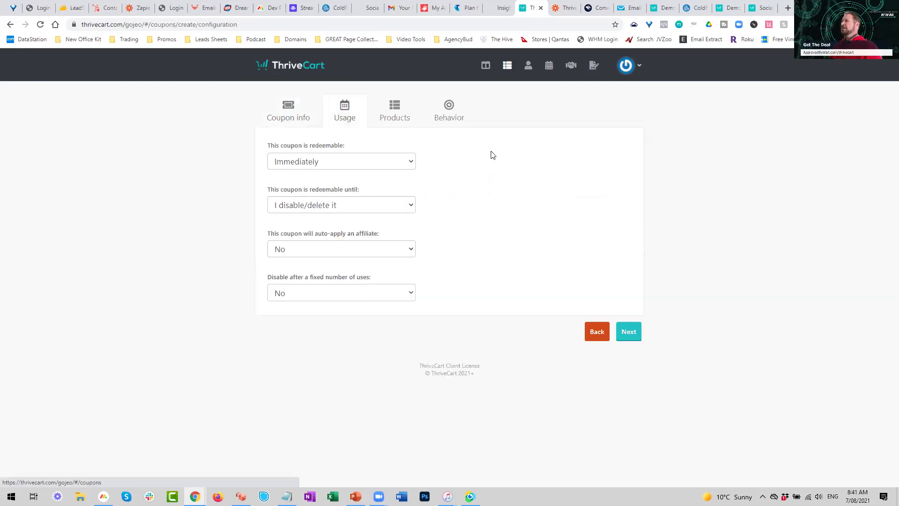
# Step: Keep the coupon redeemable immediately, valid until disabled or deleted, with no affiliate auto-applied
pyautogui.click(342, 162)
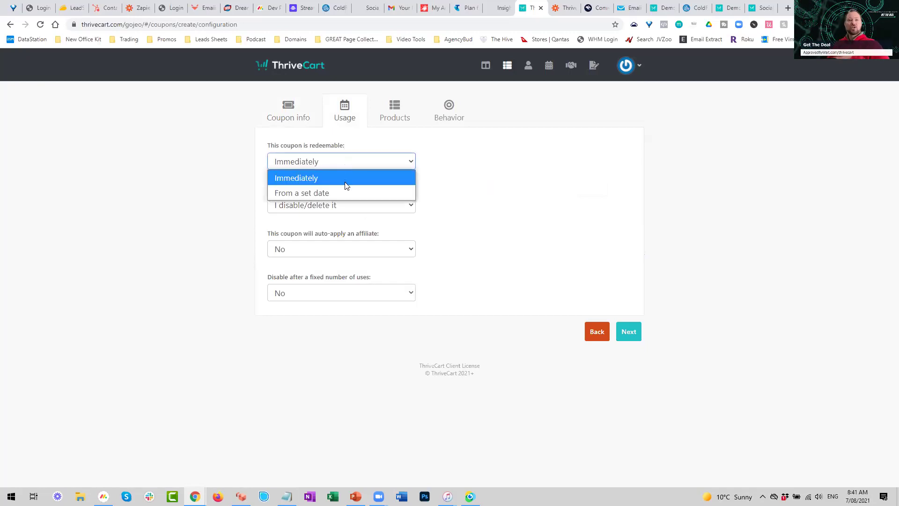
pyautogui.click(341, 177)
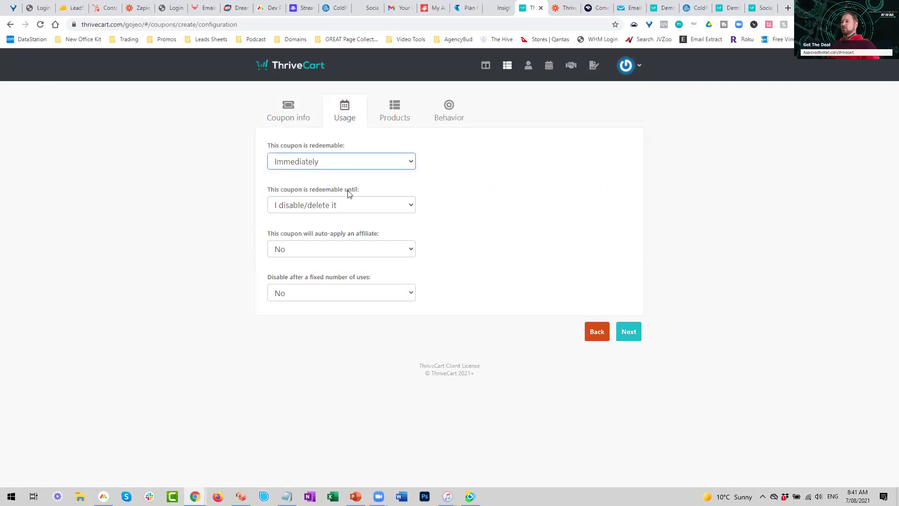
pyautogui.click(328, 207)
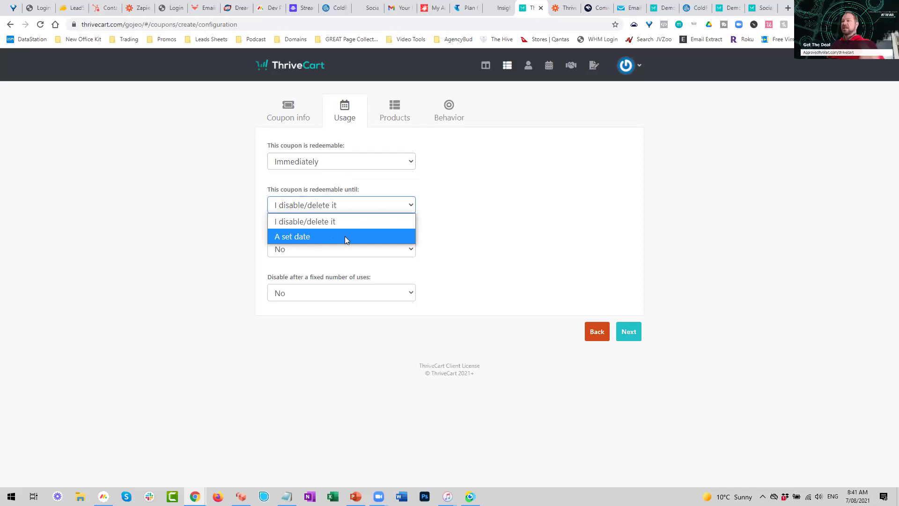
pyautogui.click(443, 236)
pyautogui.click(326, 252)
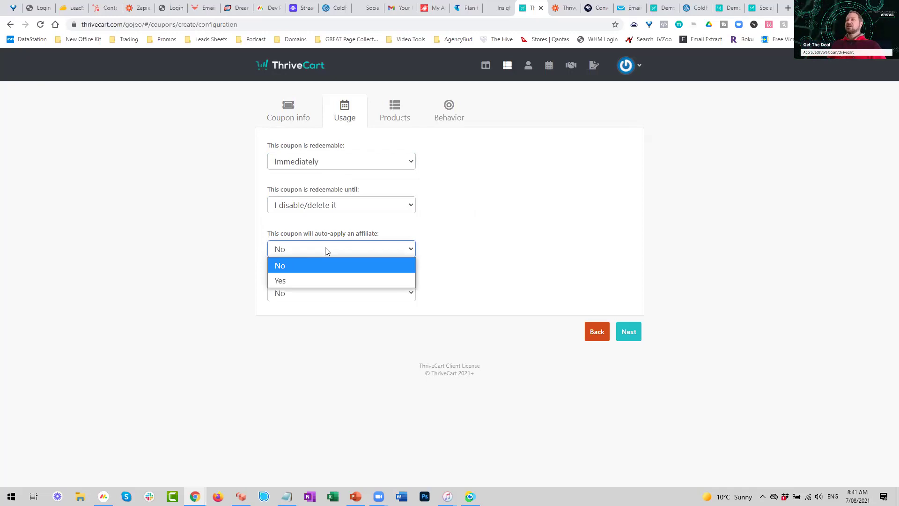
pyautogui.click(444, 231)
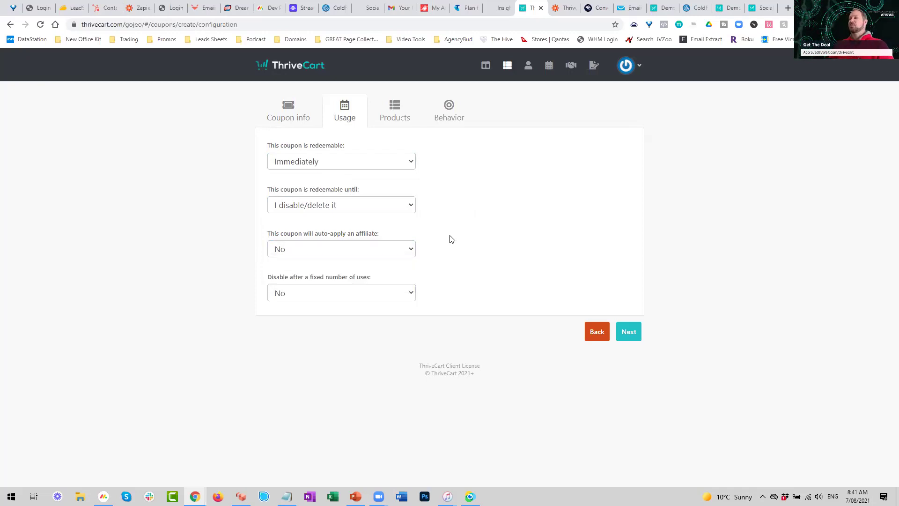
# Step: Try a 10-use limit, revert to no use limit, and move to the Products step
pyautogui.click(368, 291)
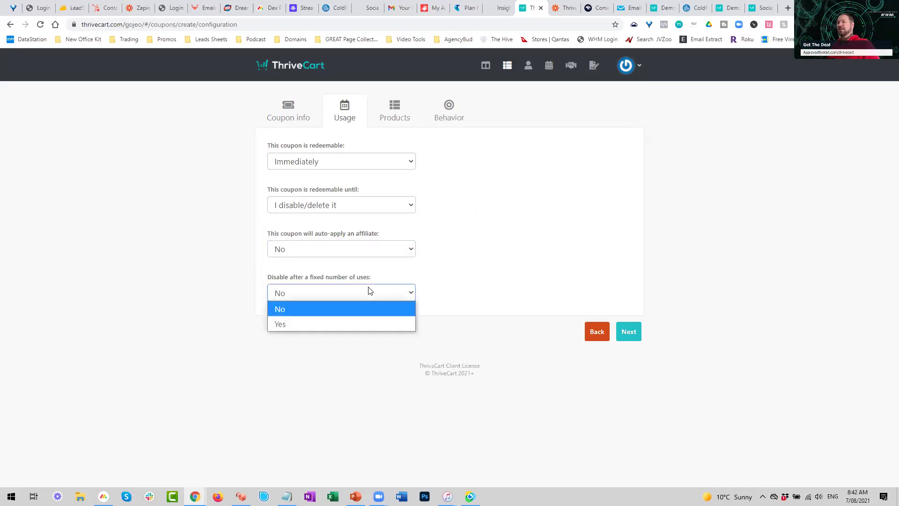
pyautogui.click(353, 323)
pyautogui.doubleClick(431, 294)
pyautogui.write('10')
pyautogui.click(581, 228)
pyautogui.click(381, 291)
pyautogui.click(352, 311)
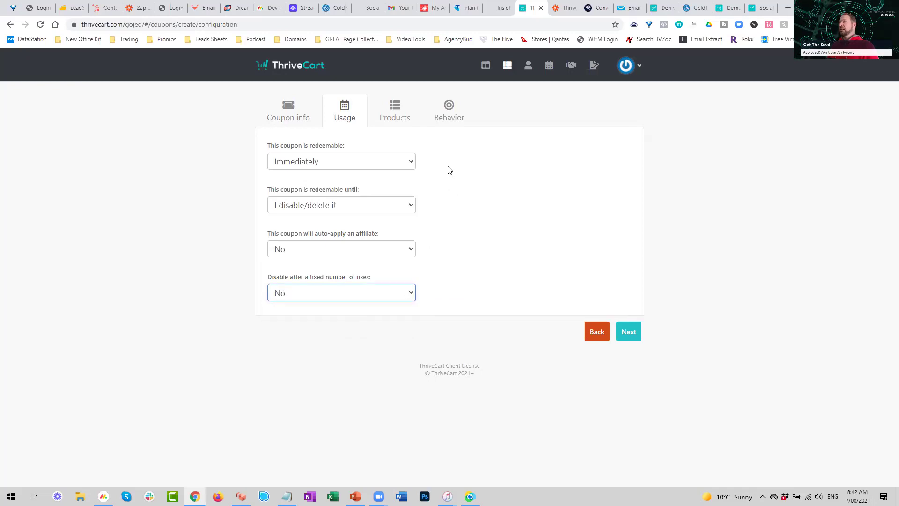
pyautogui.click(393, 120)
pyautogui.click(396, 168)
# Step: Set the coupon to Specific products, leaving none ticked, and continue to Behavior
pyautogui.click(382, 181)
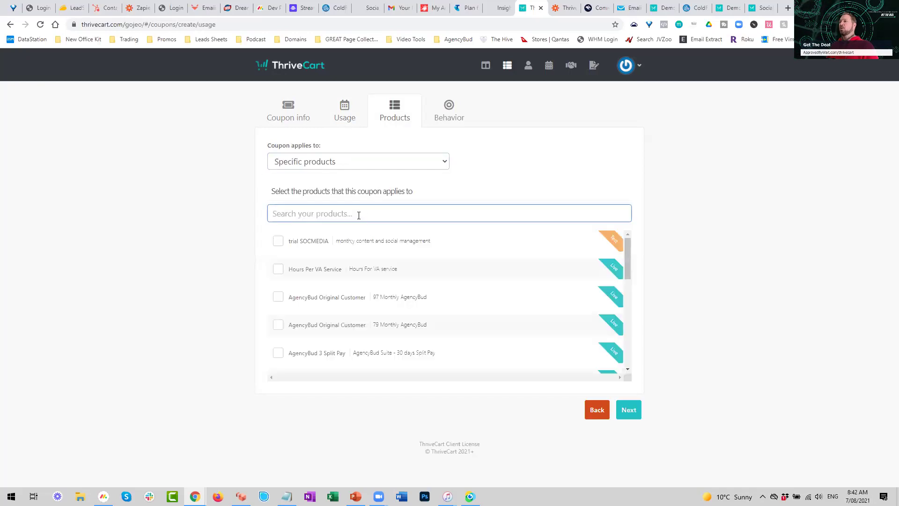
pyautogui.click(315, 241)
pyautogui.click(316, 270)
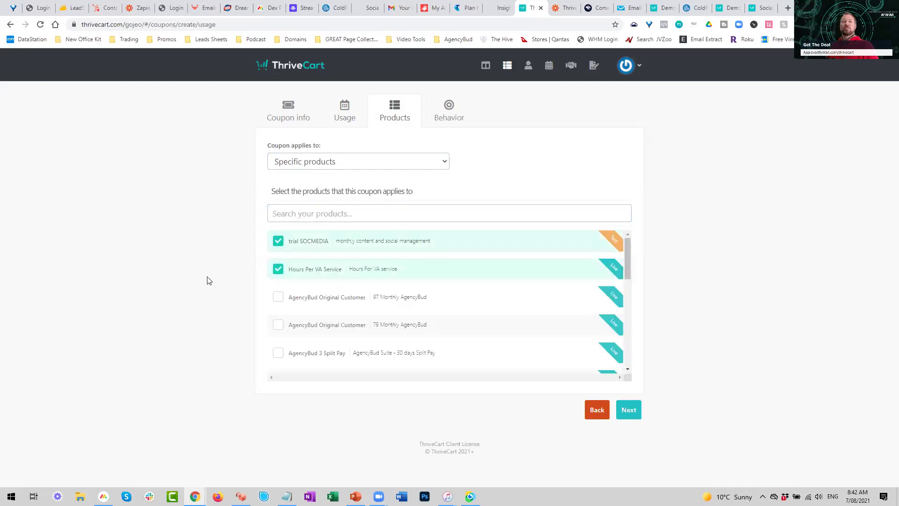
pyautogui.click(299, 270)
pyautogui.click(299, 241)
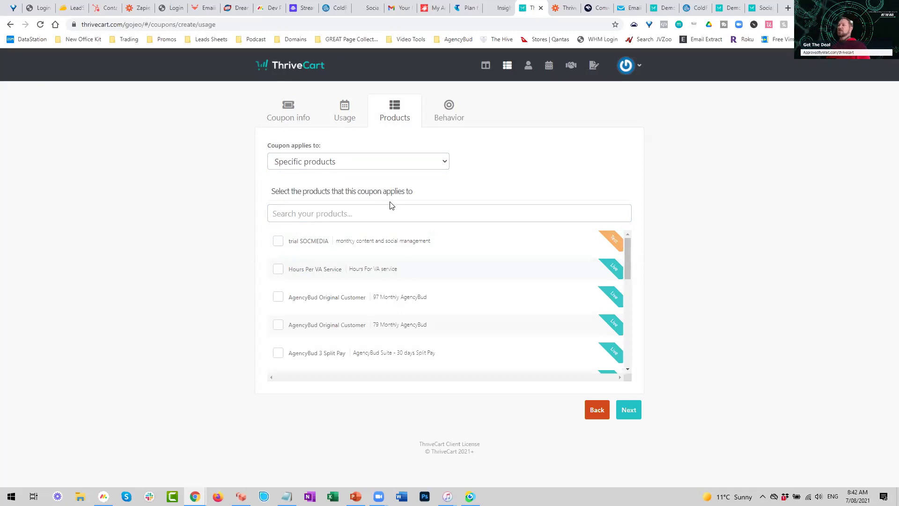
pyautogui.click(328, 354)
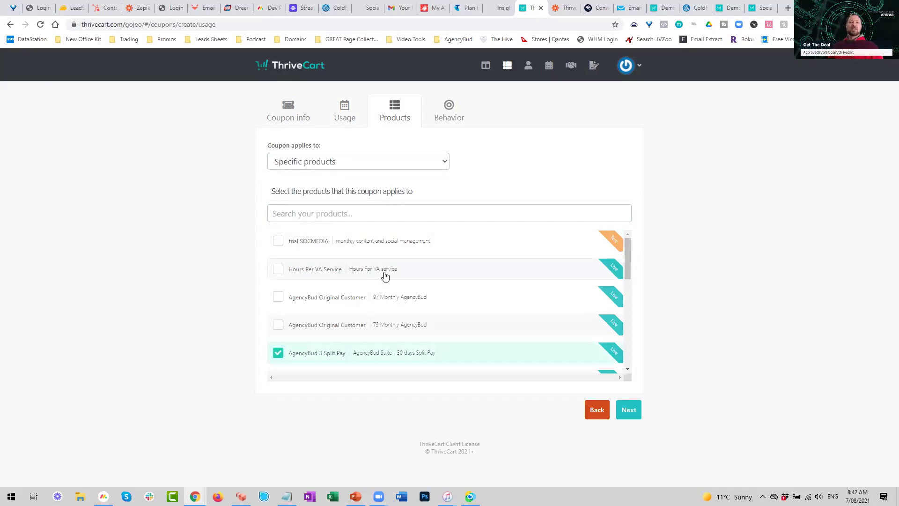
pyautogui.click(342, 354)
pyautogui.click(452, 114)
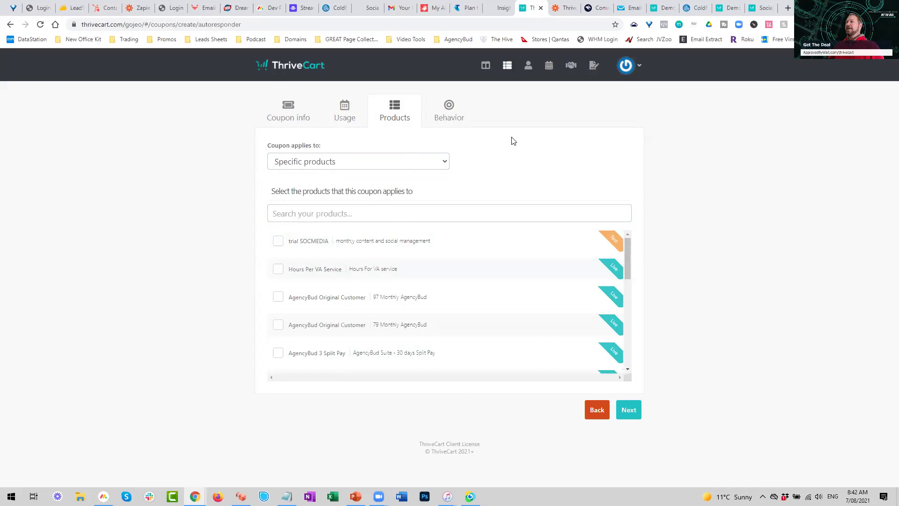
# Step: Add an AWeber behavior rule to the coupon, then go to the Products list
pyautogui.click(474, 227)
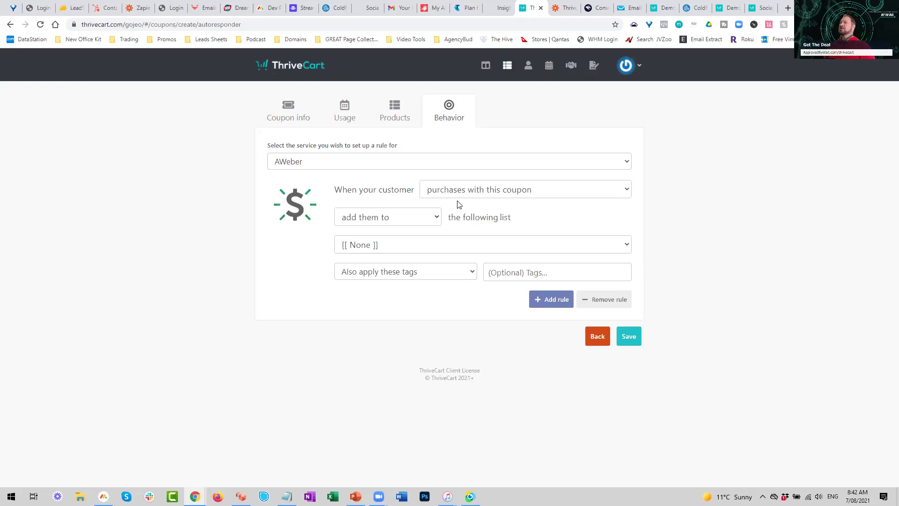
pyautogui.click(502, 69)
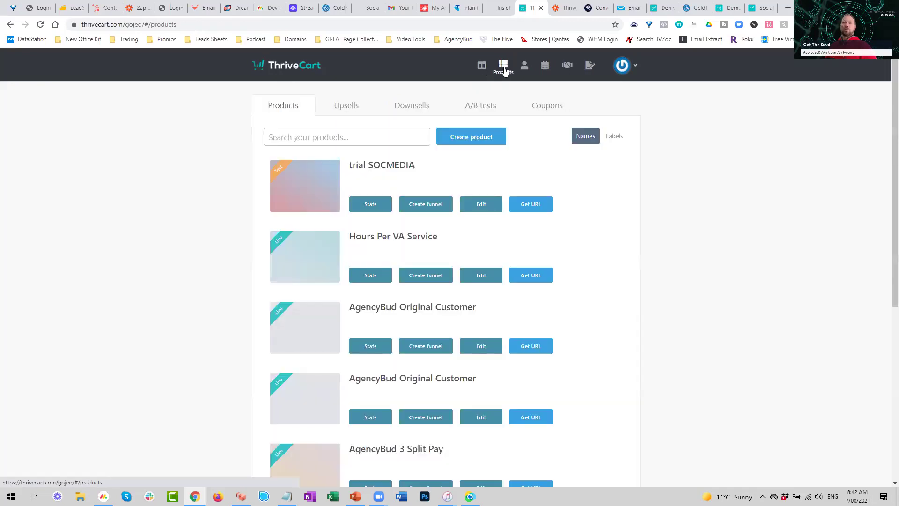